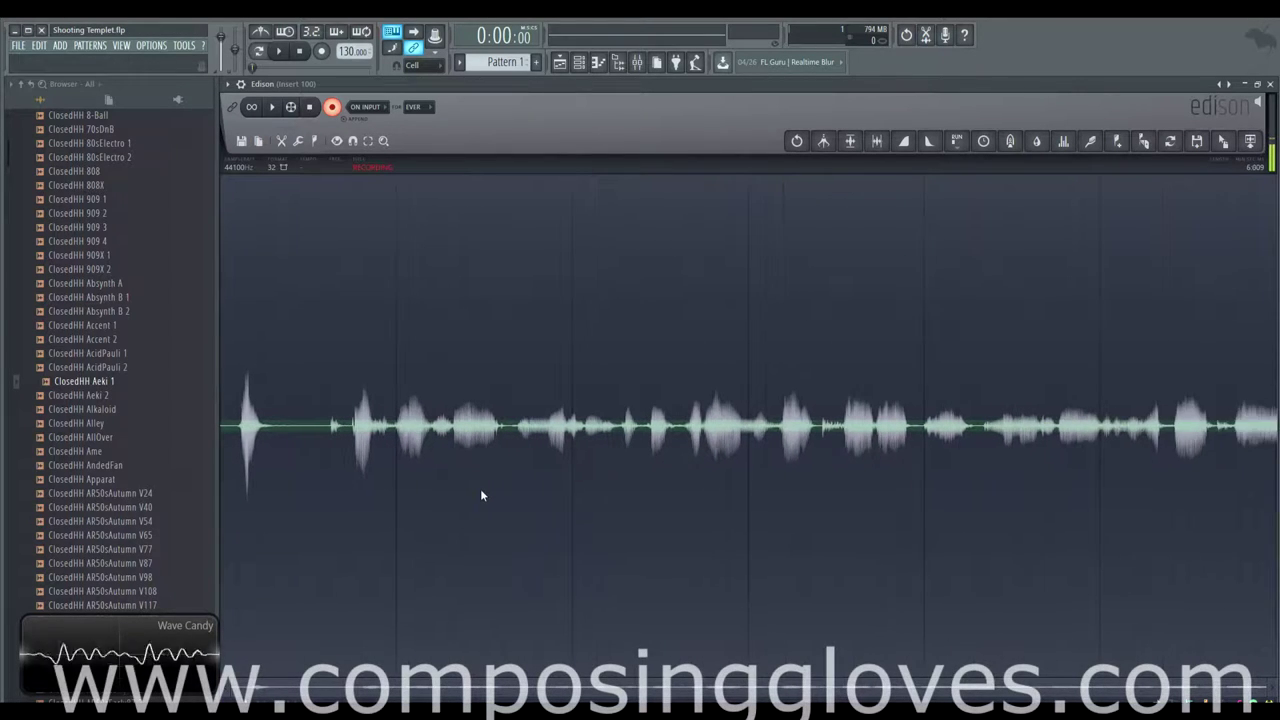
Step: Review the Vocodex editor's list of curve targets and the carrier synthesizer's list of tones
mouse_move(282, 686)
click(188, 655)
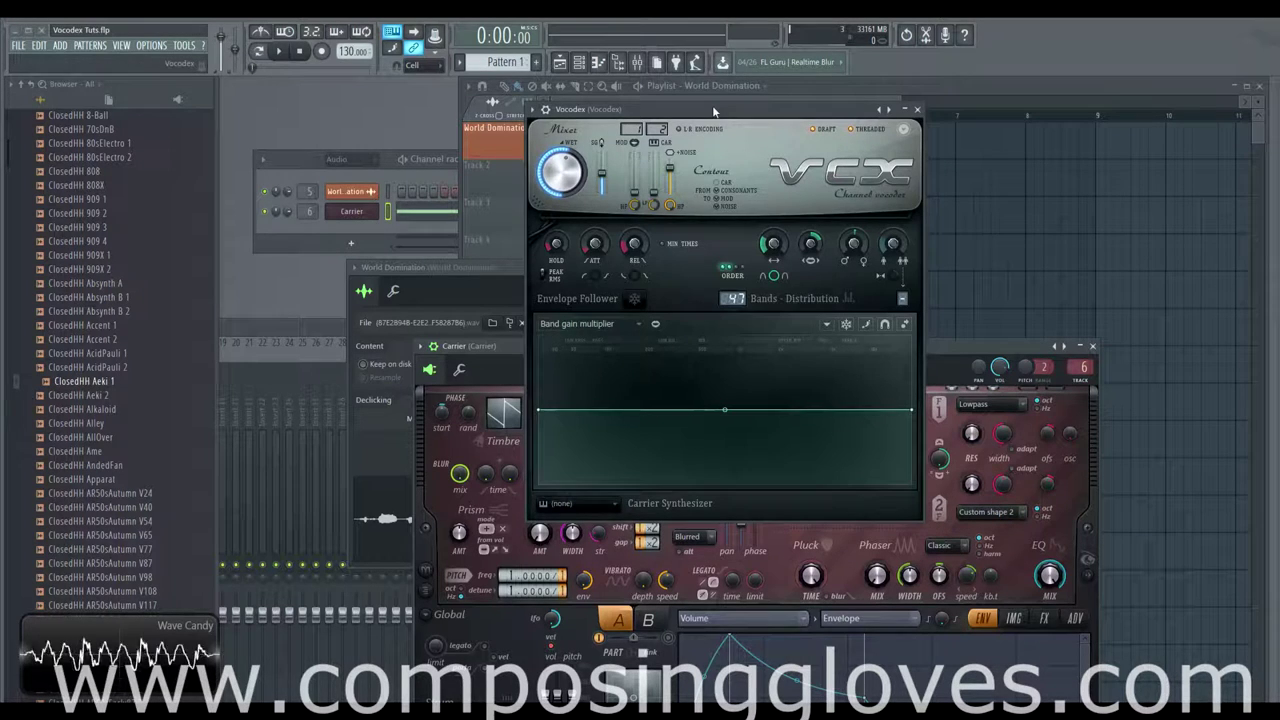
click(609, 323)
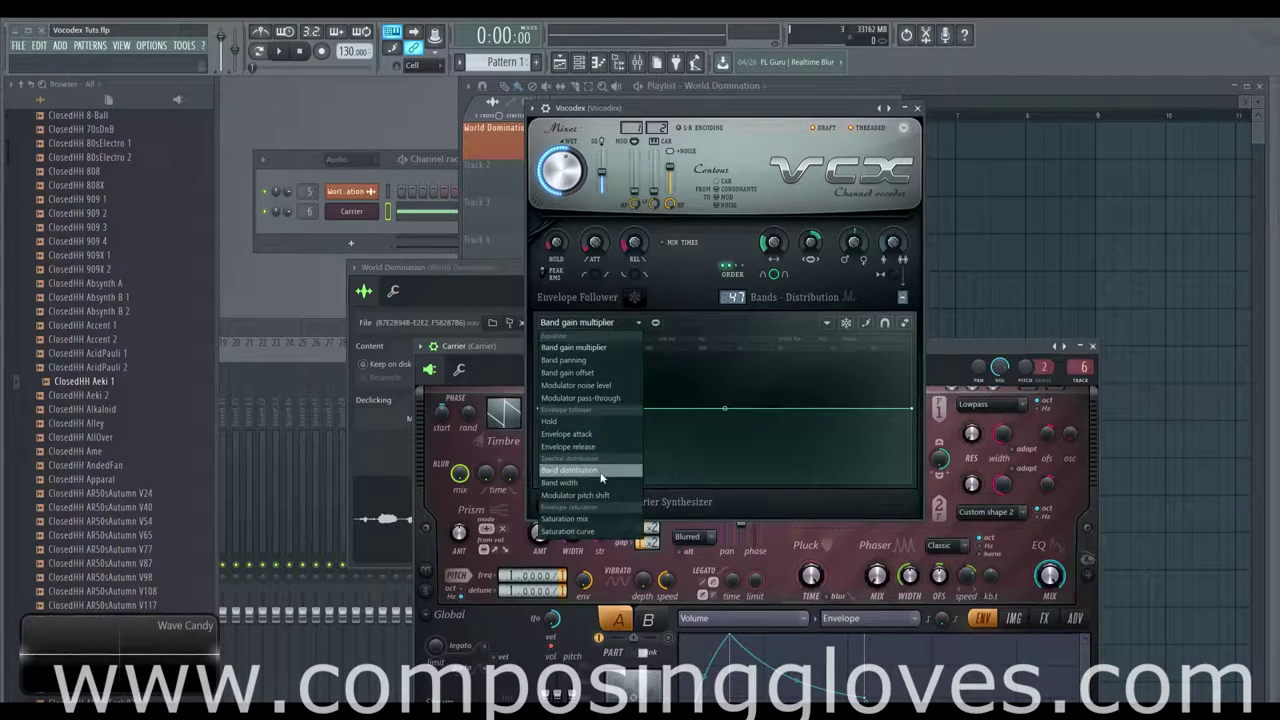
click(673, 299)
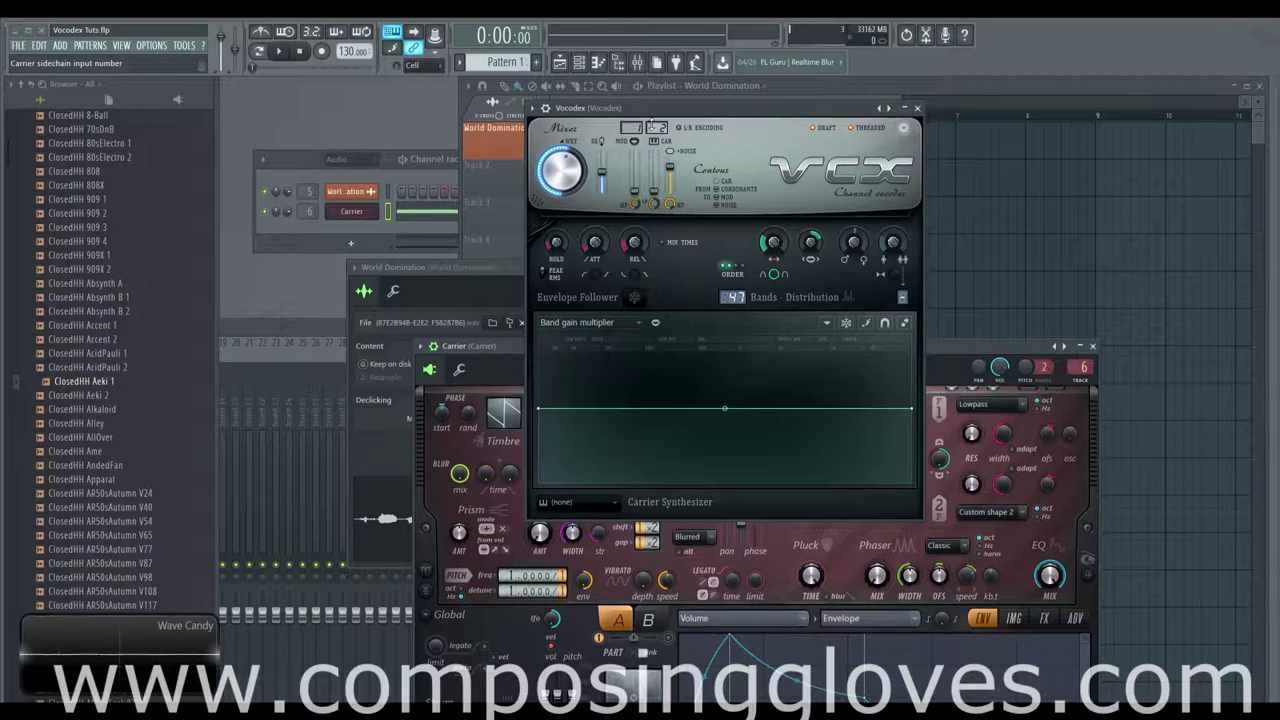
click(594, 324)
click(730, 496)
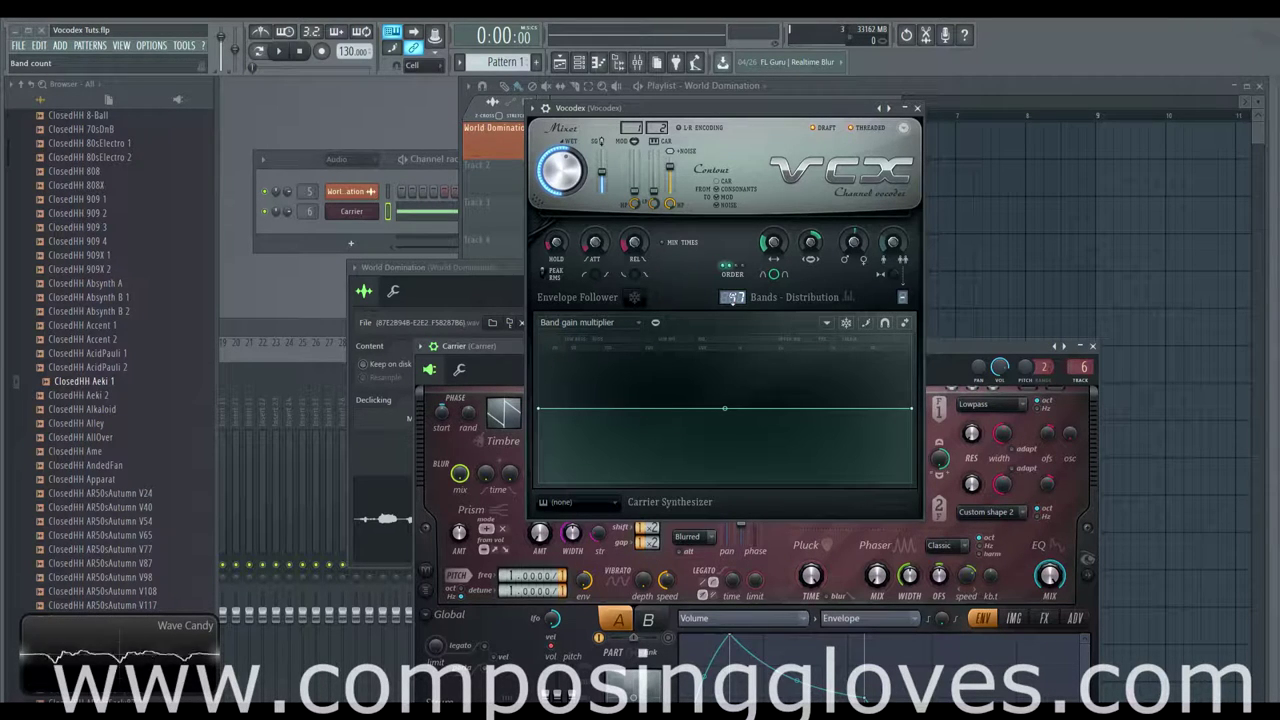
click(604, 503)
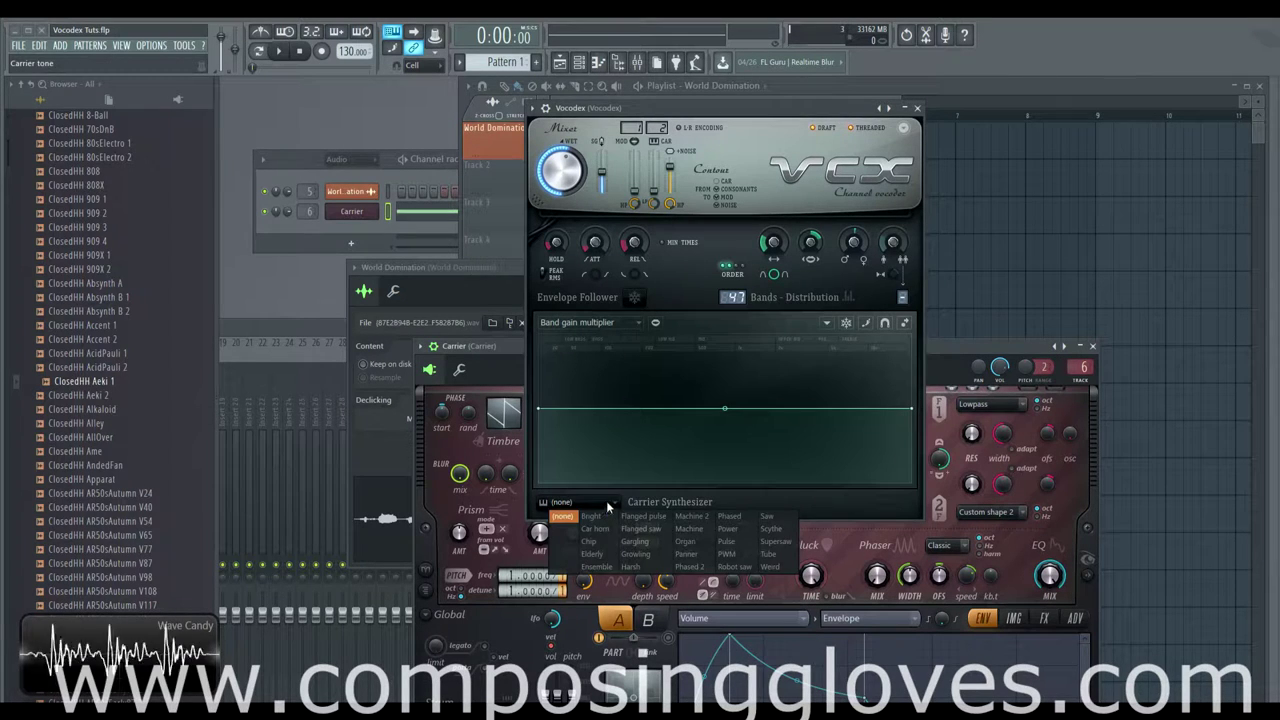
click(607, 503)
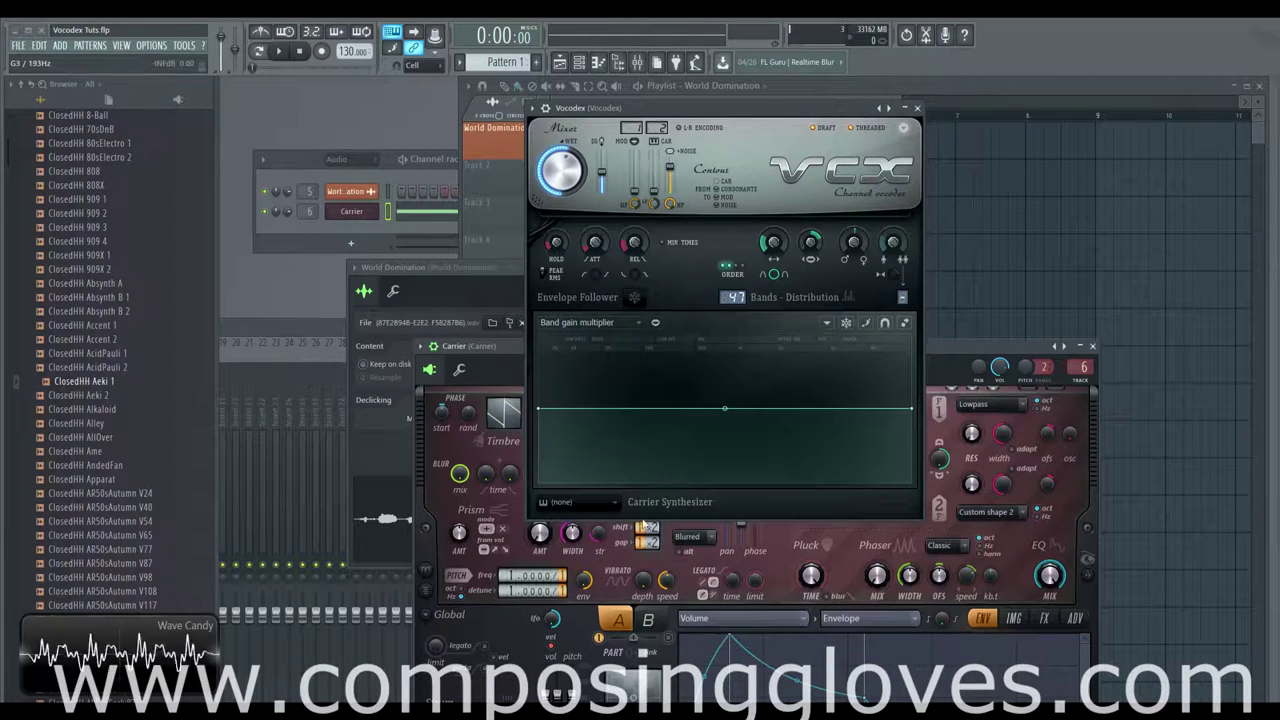
Step: Try the internal carrier synthesizer with the Machine tone and play a note on its keyboard
click(577, 505)
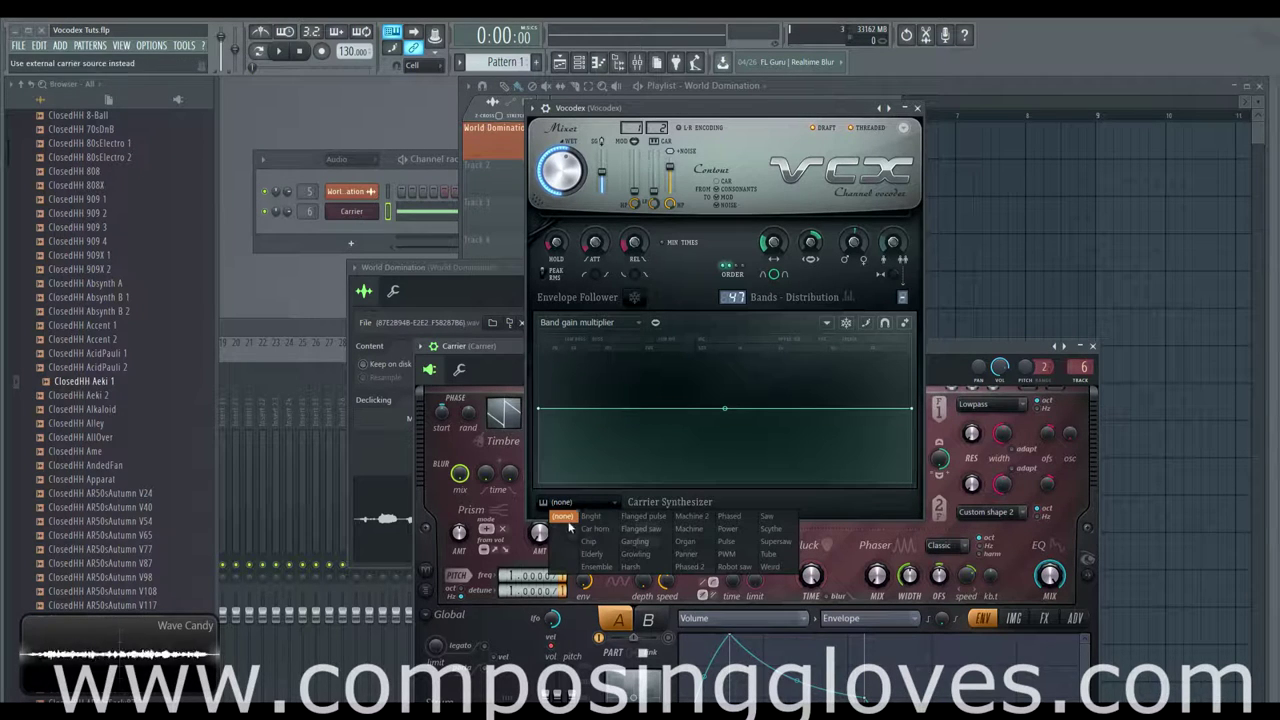
click(767, 516)
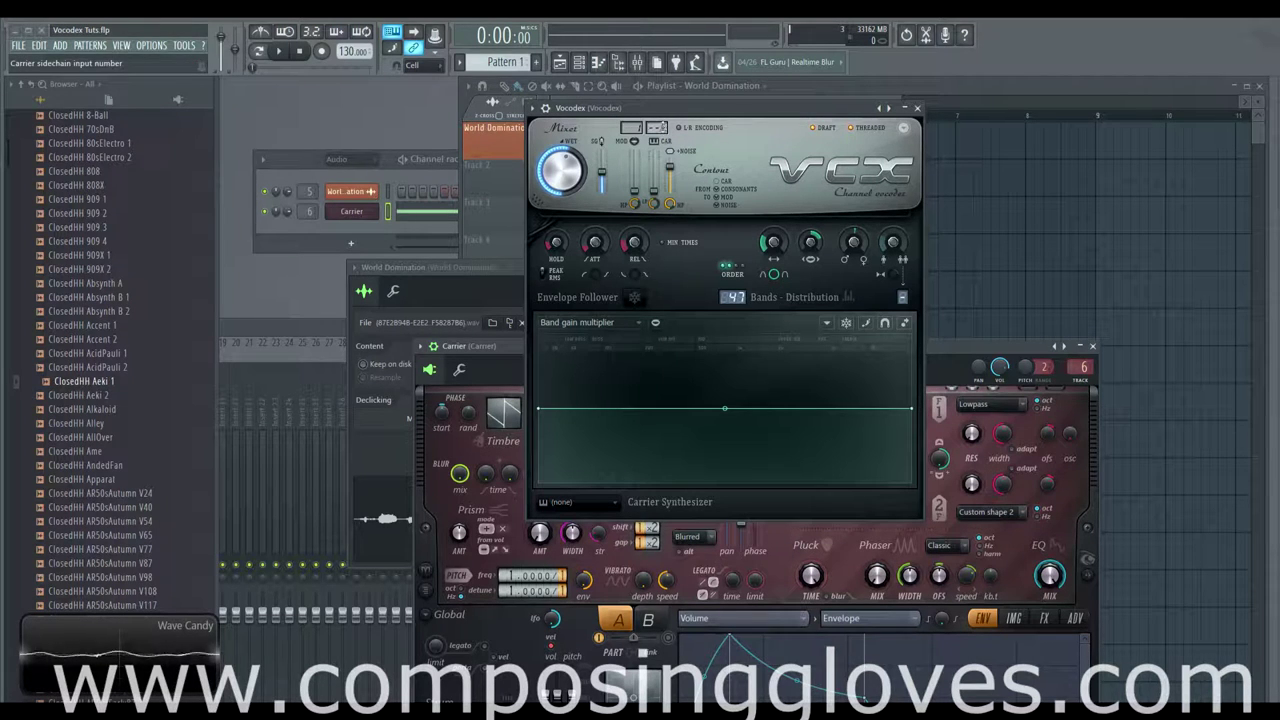
click(594, 508)
click(686, 531)
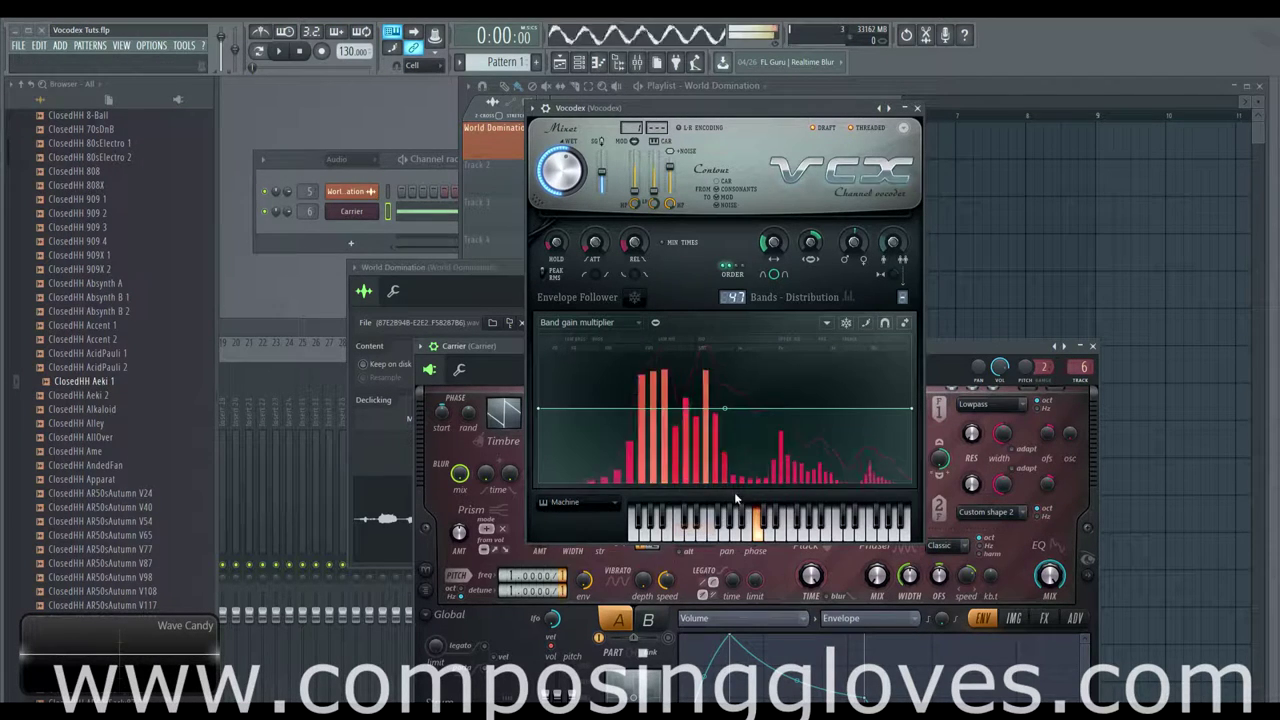
click(771, 535)
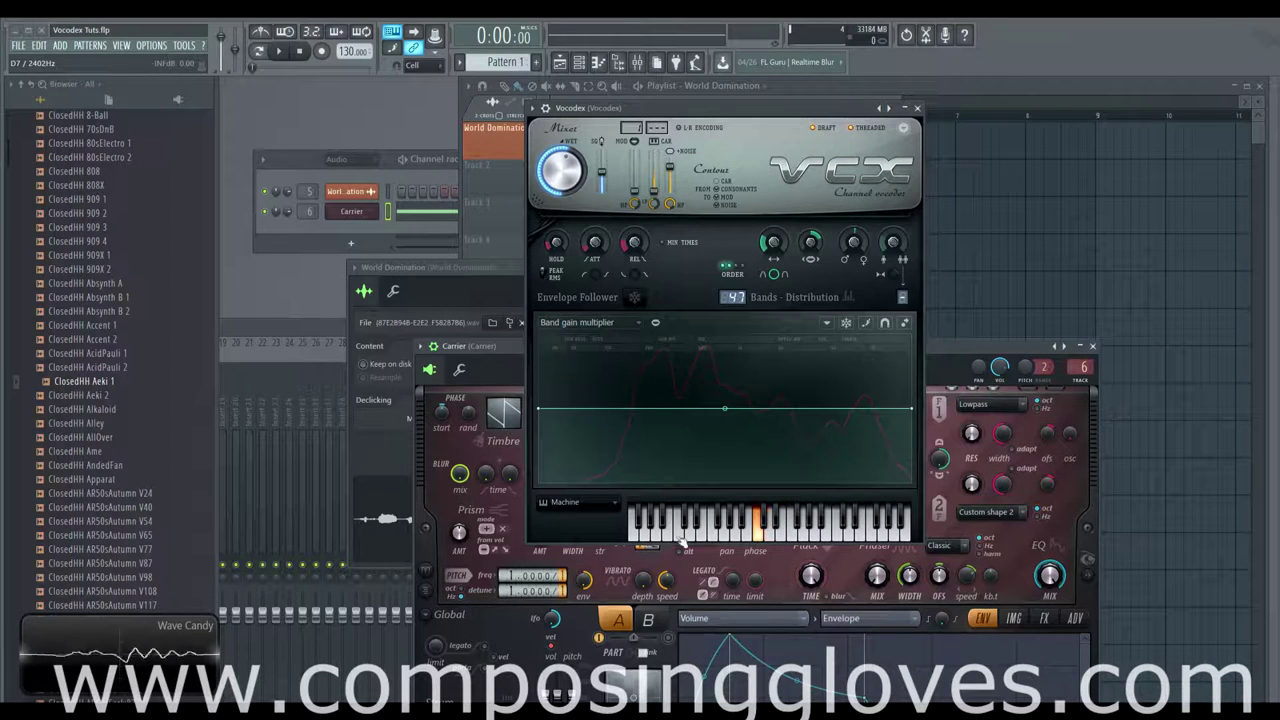
Step: Return the carrier synthesizer to (none) and assign the Carrier mixer track as the carrier sidechain input
click(600, 500)
click(595, 514)
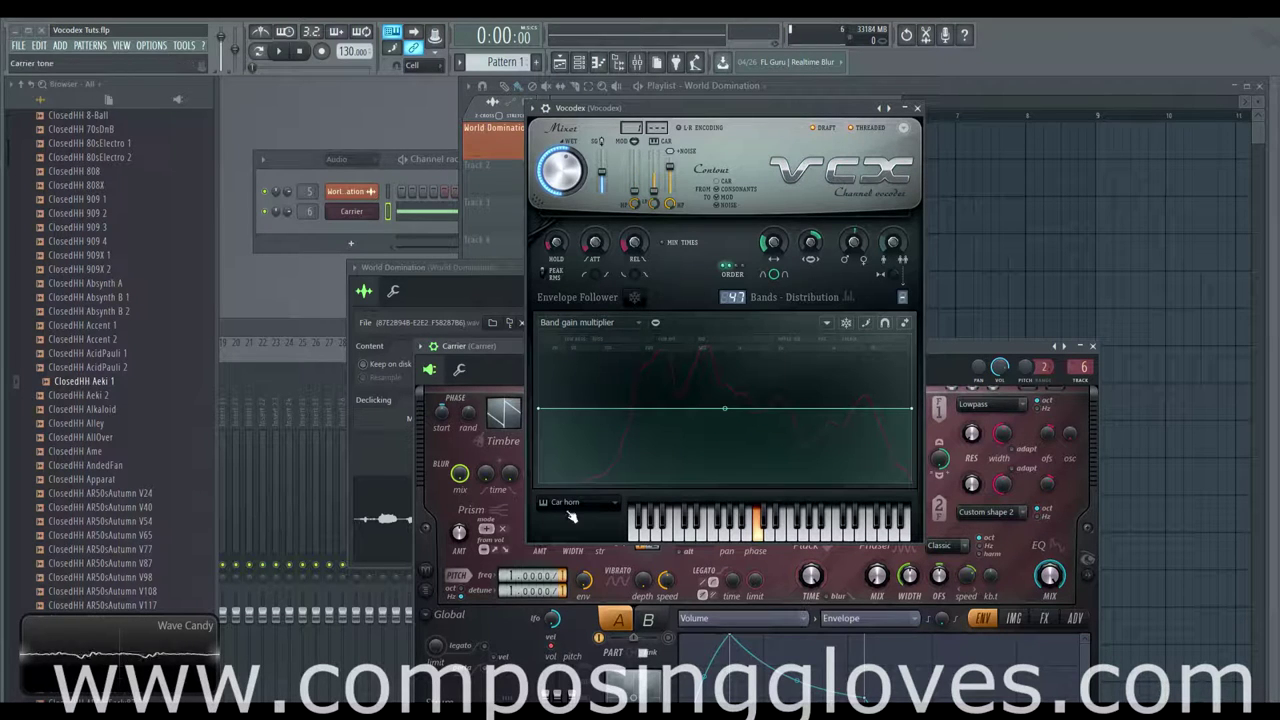
click(575, 503)
click(585, 515)
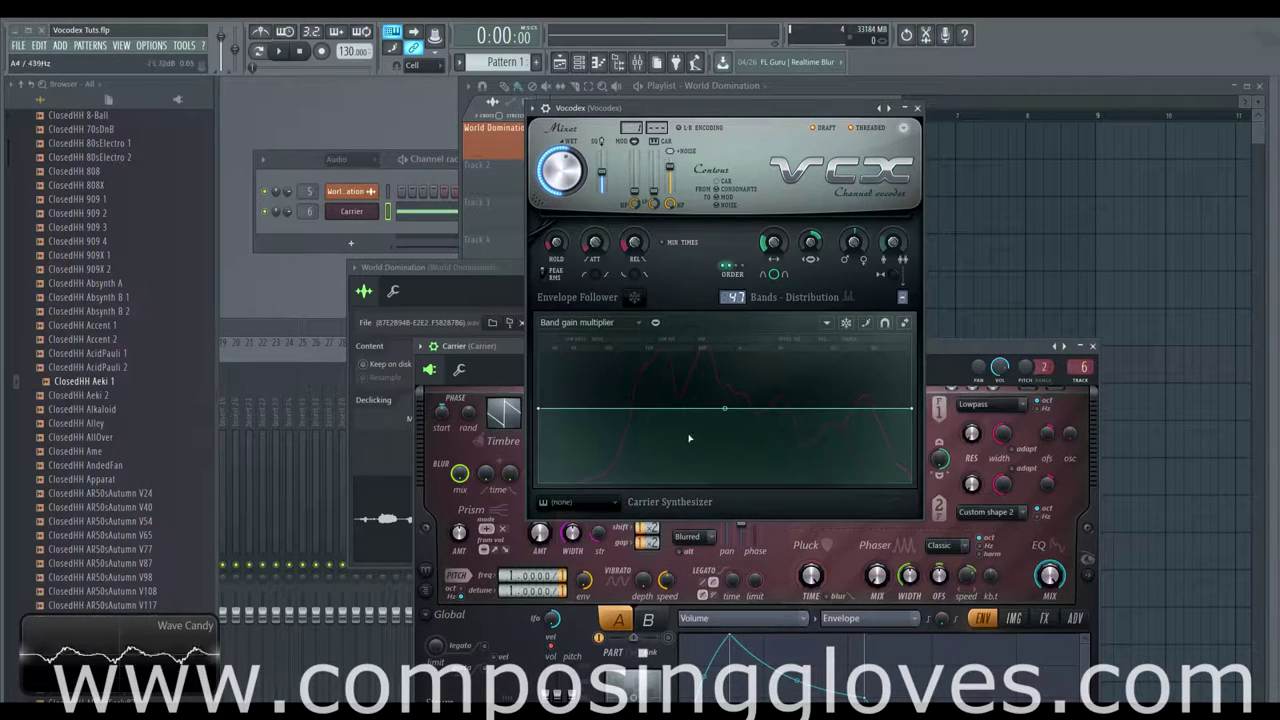
click(656, 128)
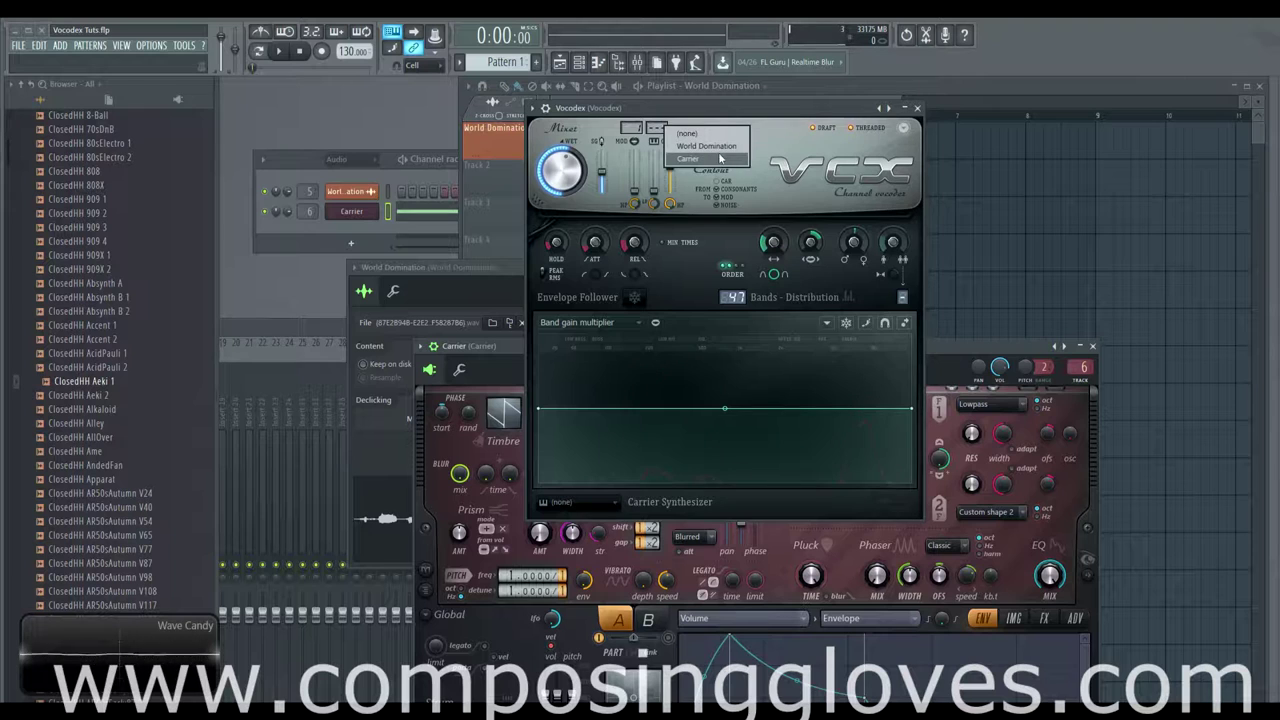
click(720, 157)
Step: Examine the Envelope attack, Band distribution and Saturation mix curves in the Vocodex editor, ending on Band gain multiplier
drag(690, 108, 700, 96)
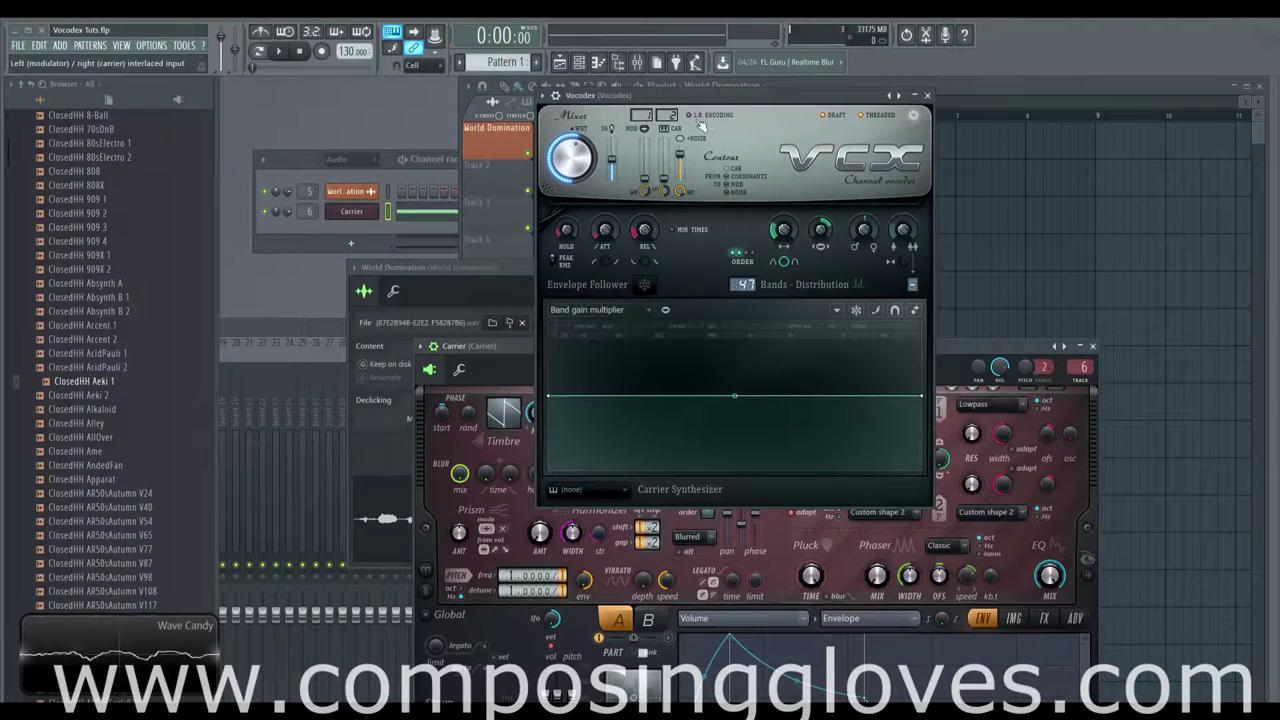
drag(661, 106, 676, 55)
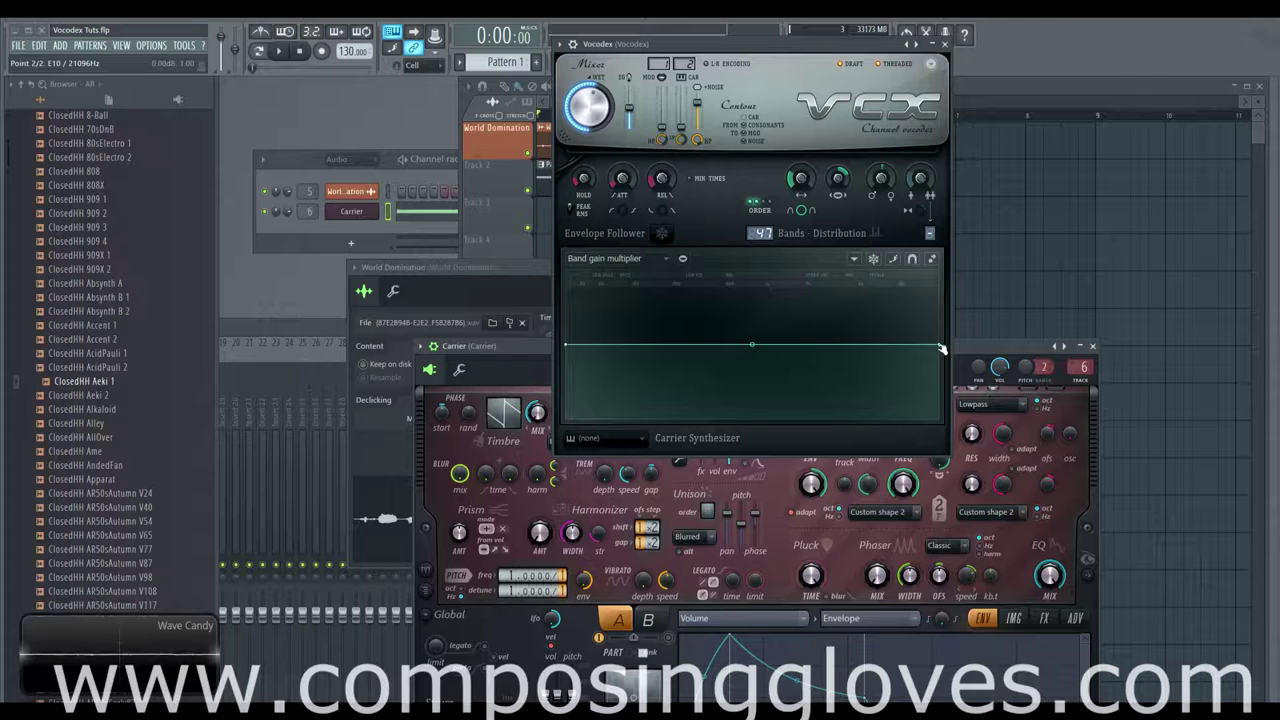
click(625, 260)
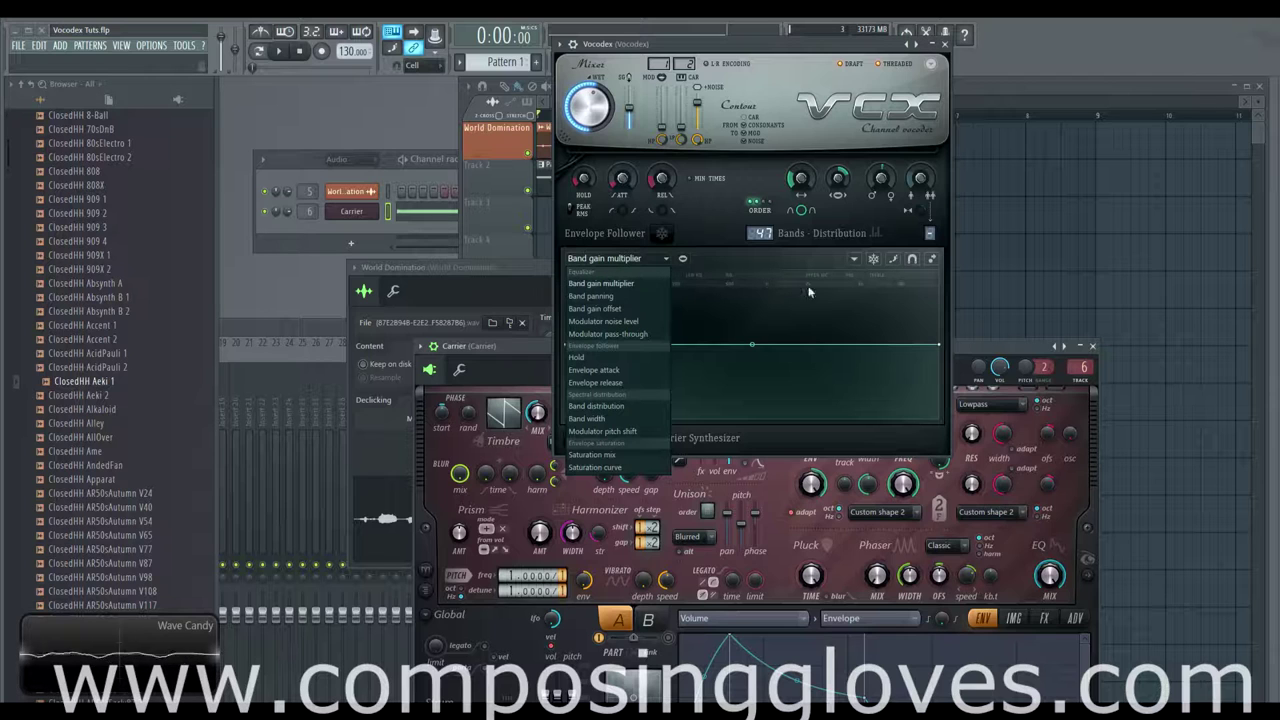
click(604, 370)
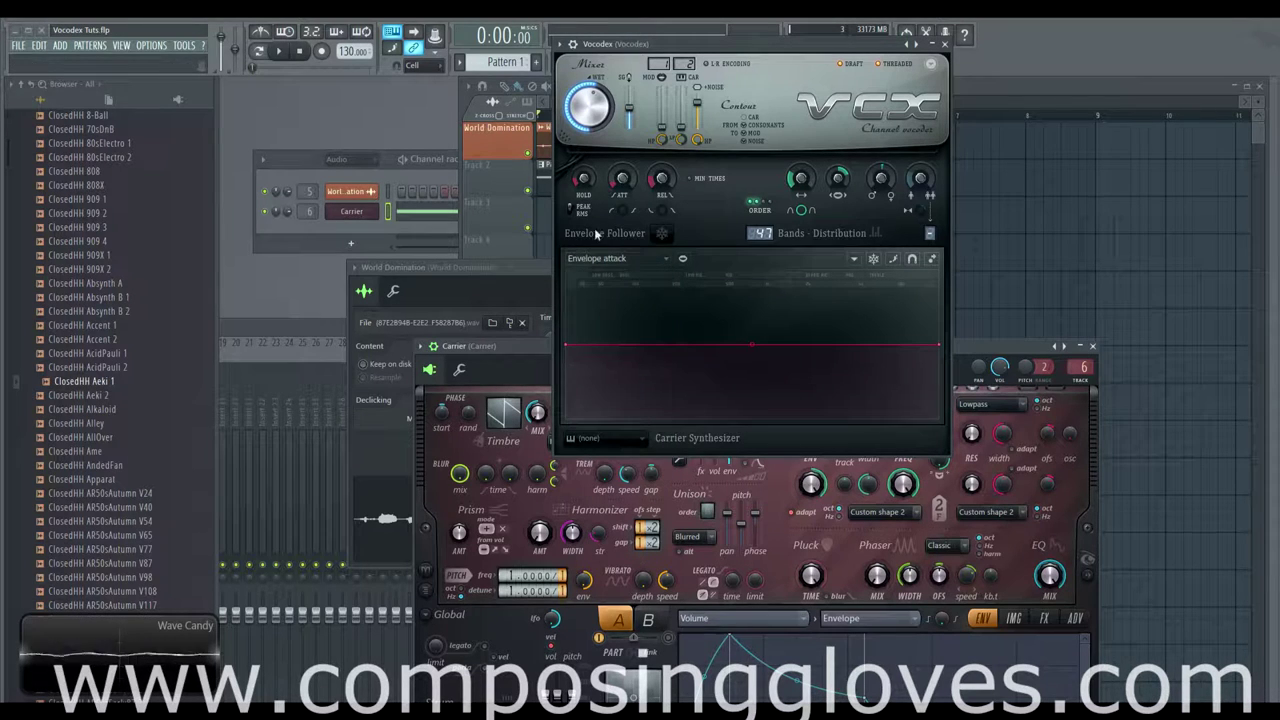
click(605, 259)
click(597, 406)
click(607, 259)
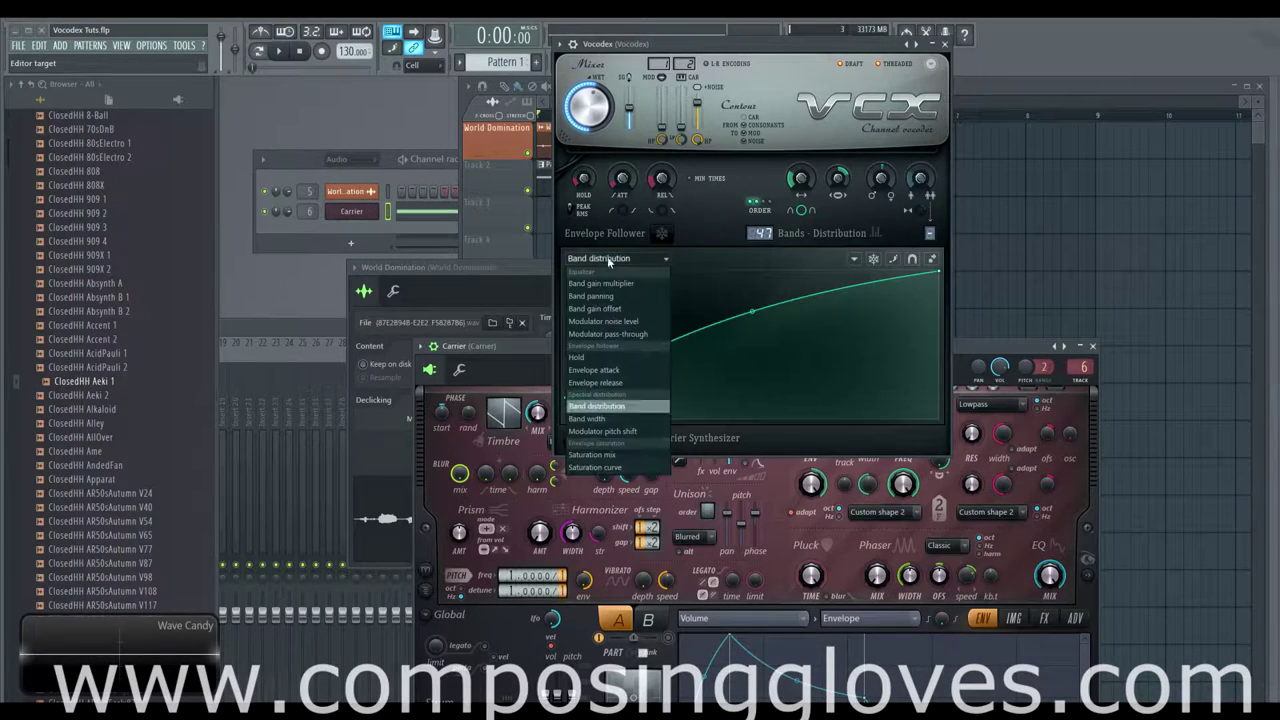
click(605, 454)
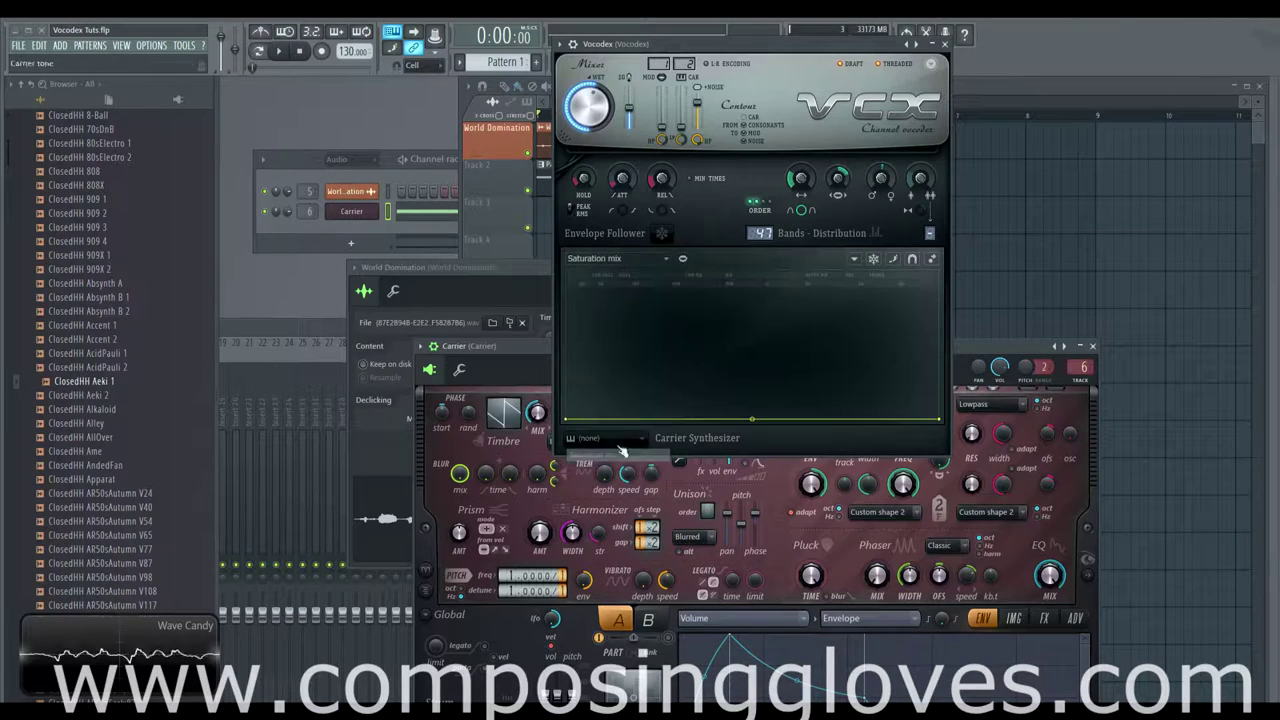
click(614, 257)
click(608, 285)
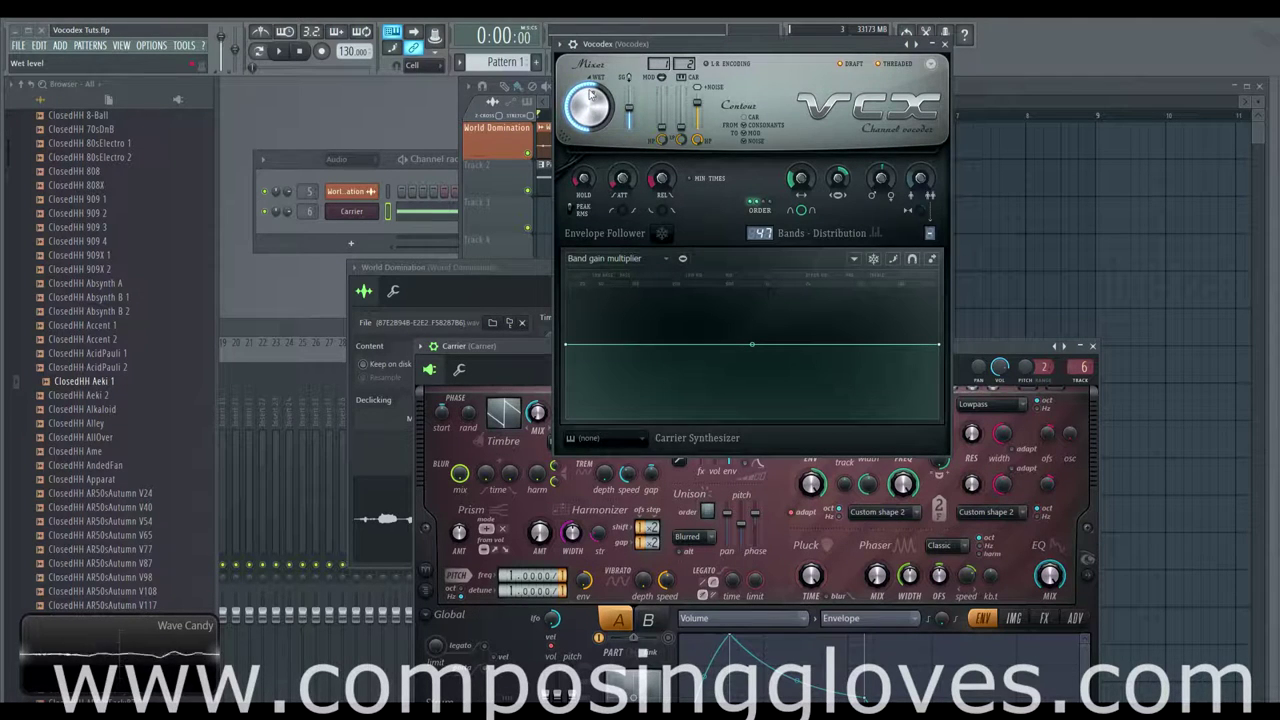
Step: Lower the Vocodex wet and SG levels, and move its window clear of the playlist clips
drag(629, 112, 594, 150)
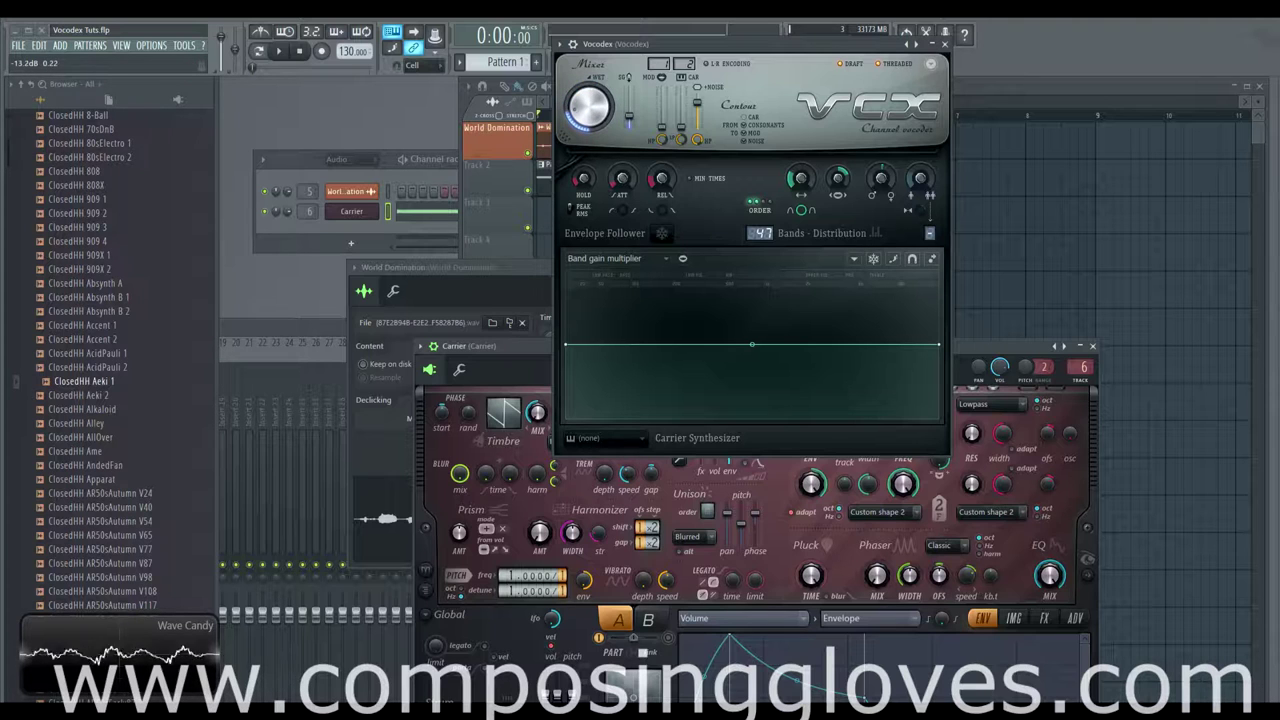
drag(750, 43, 798, 233)
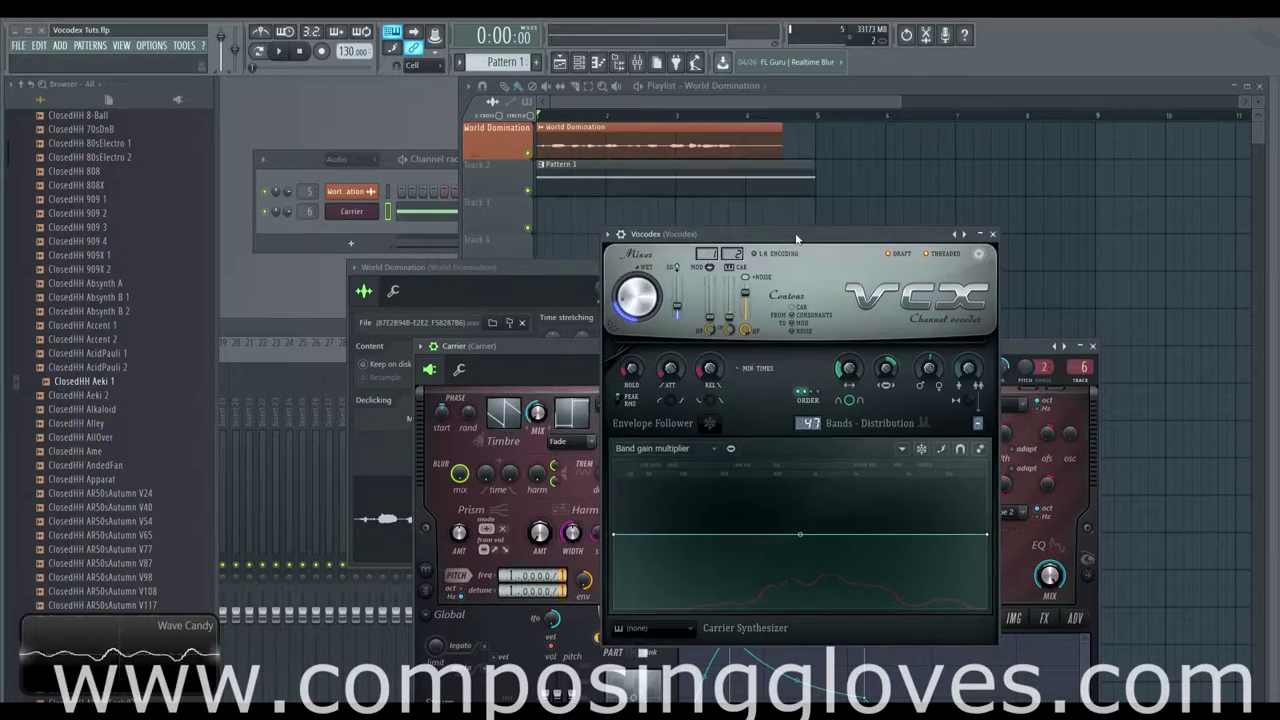
Step: Normalize the World Domination audio clip in its channel settings and play it briefly through the vocoder
click(631, 149)
double_click(631, 149)
drag(561, 265, 453, 259)
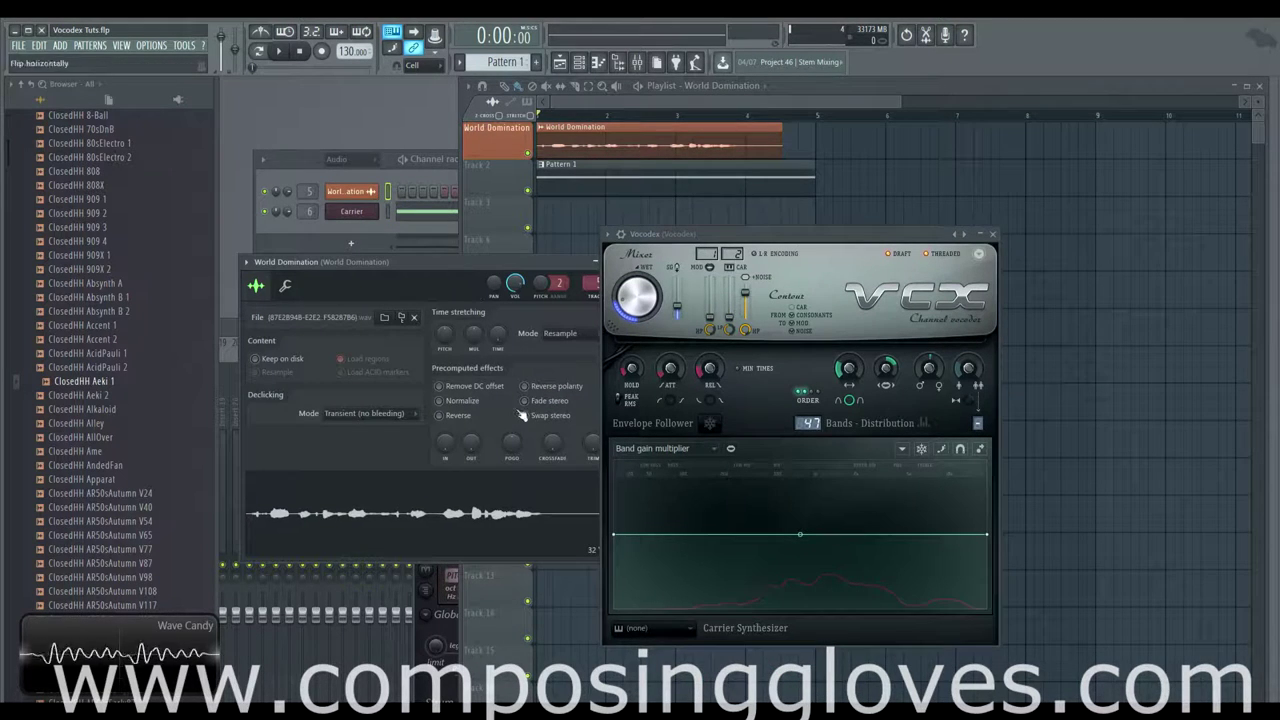
click(438, 400)
key(space)
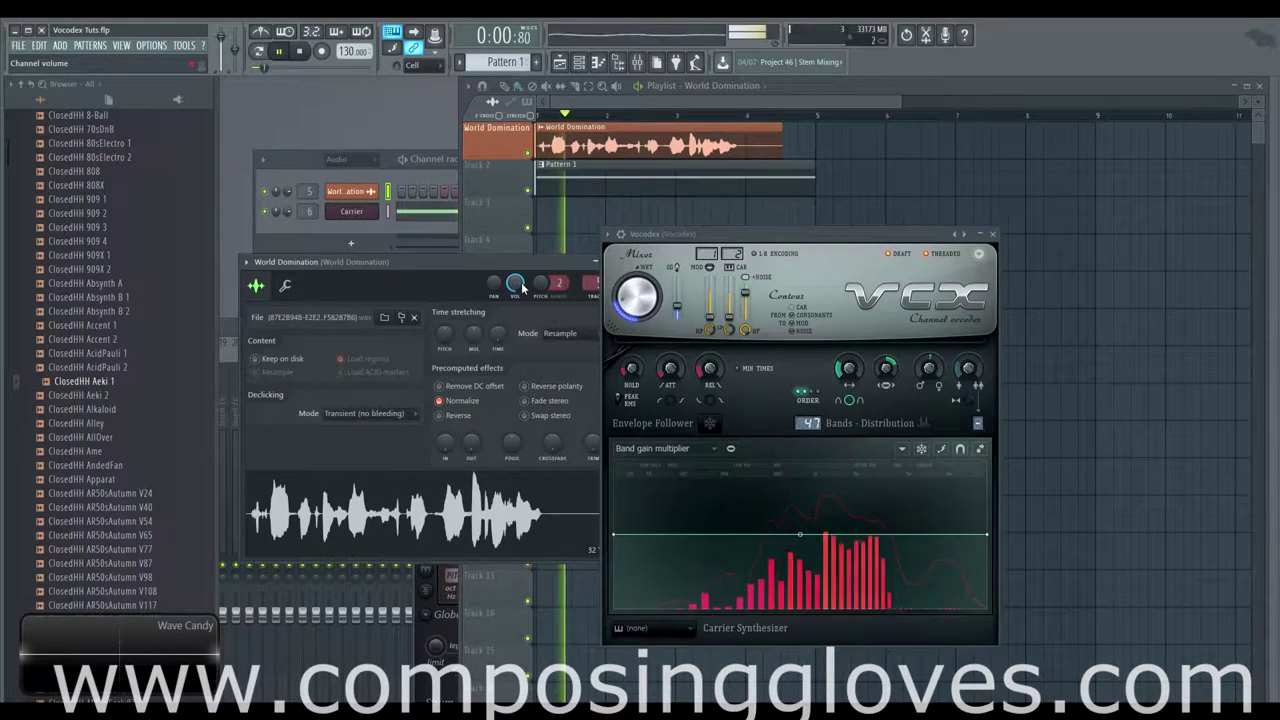
key(space)
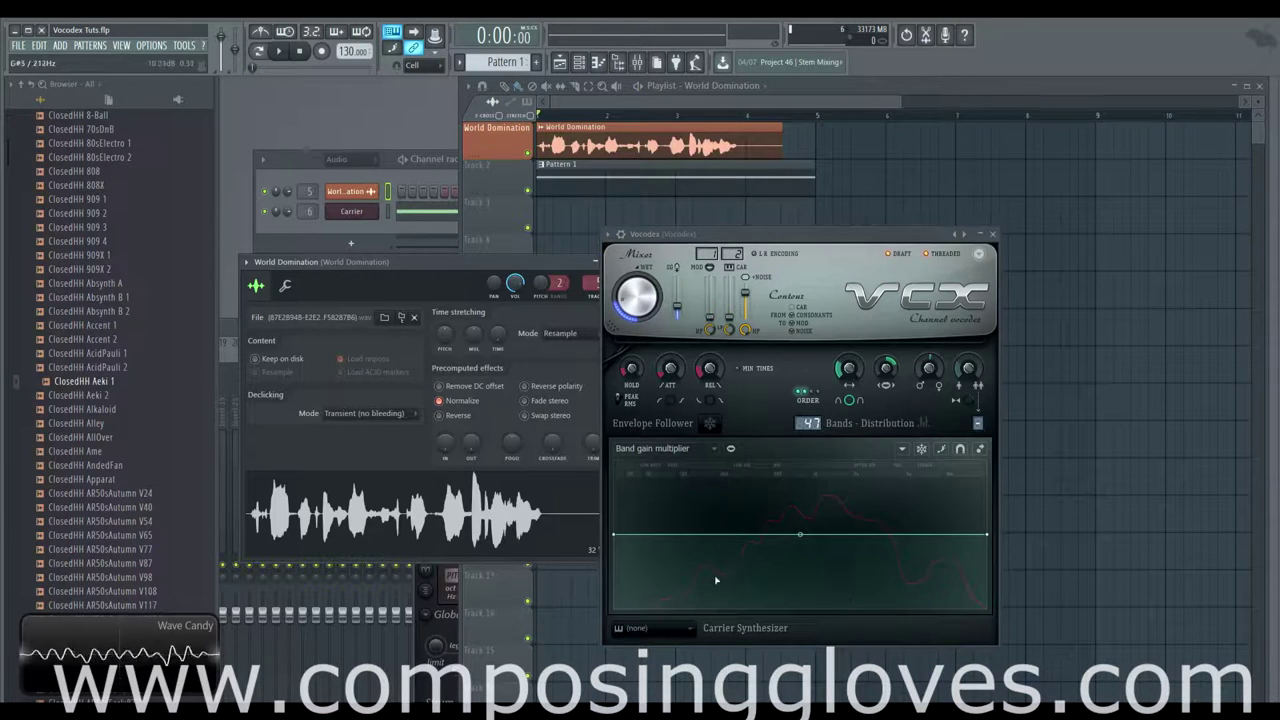
click(594, 262)
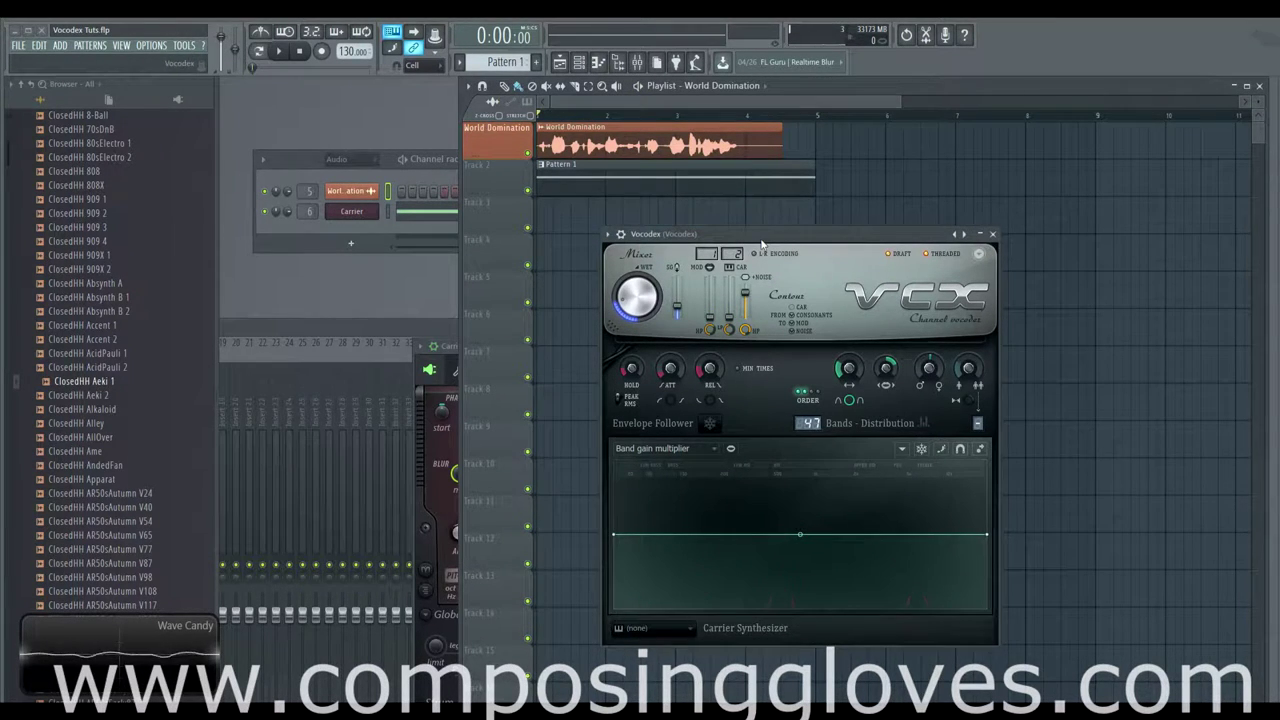
Step: Inspect the World Domination, Carrier and Vocodex tracks in the mixer
drag(760, 236, 705, 111)
click(637, 62)
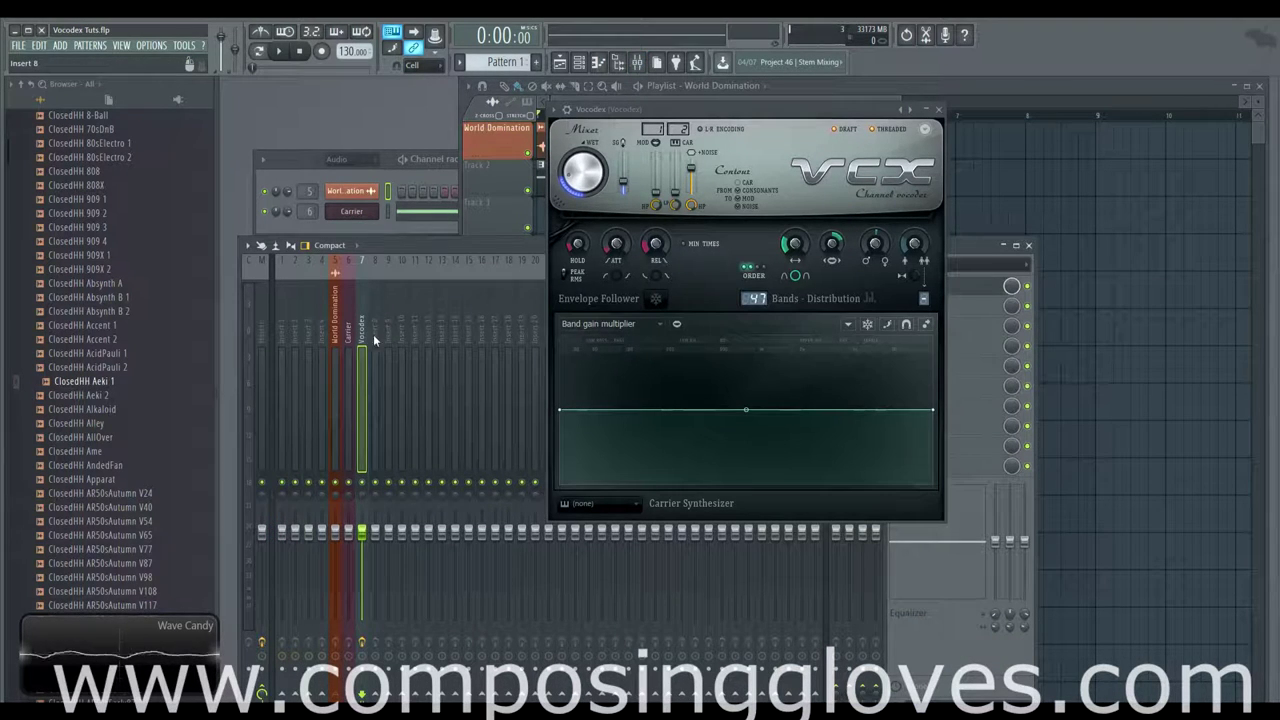
drag(372, 334, 295, 340)
mouse_move(335, 532)
mouse_down()
mouse_move(335, 587)
mouse_move(335, 533)
mouse_up()
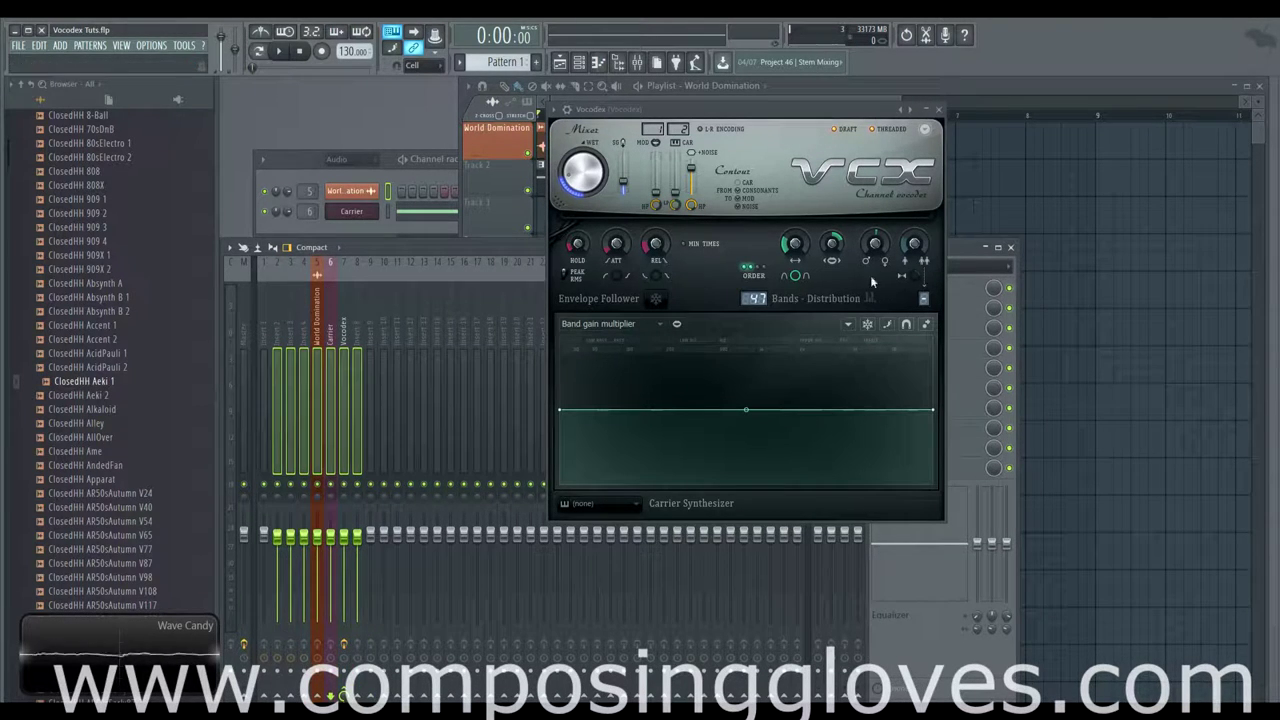
key(F9)
Step: Place the Vocodex window beside the clips, show its Band gain multiplier curve and briefly run playback
drag(699, 110, 851, 103)
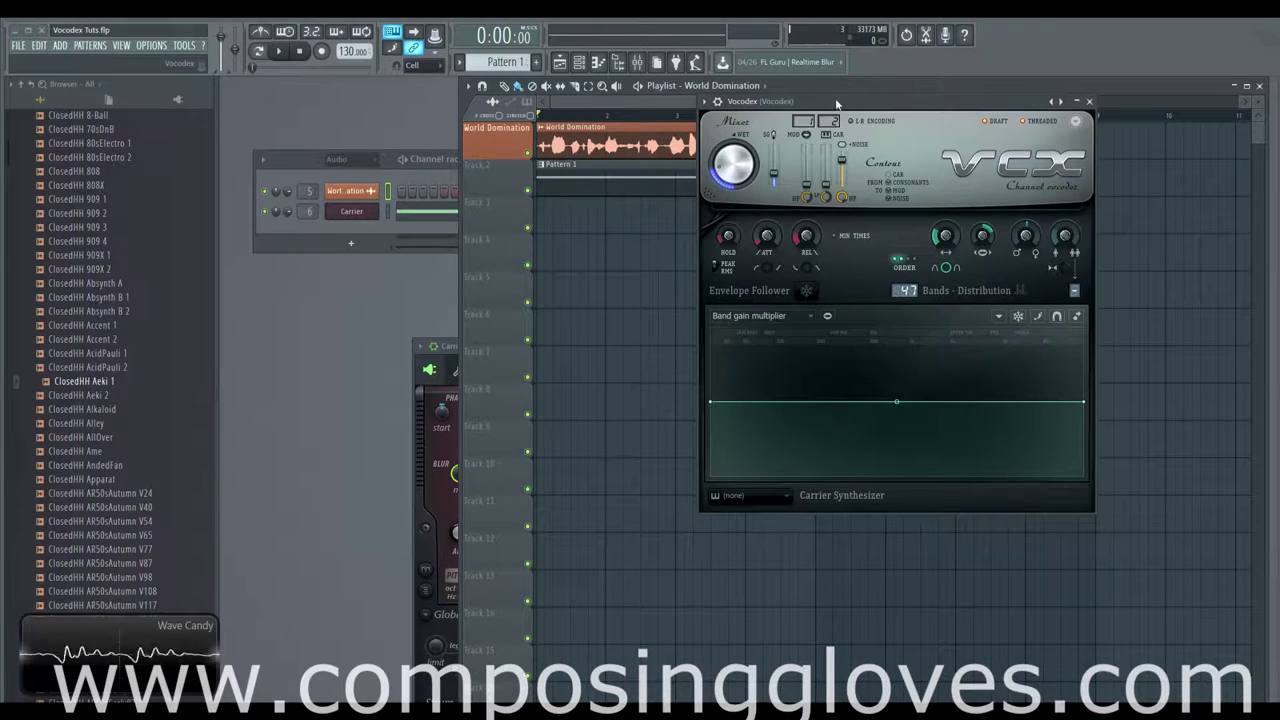
drag(838, 103, 829, 101)
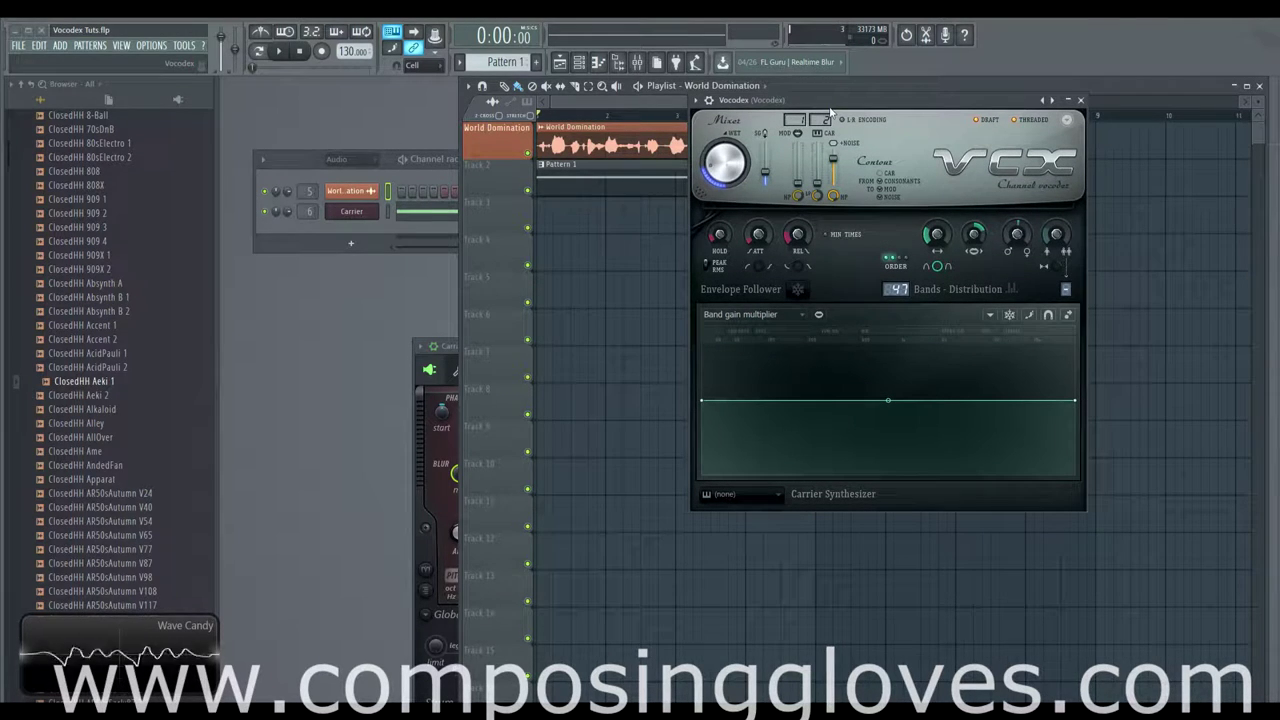
click(789, 316)
click(763, 342)
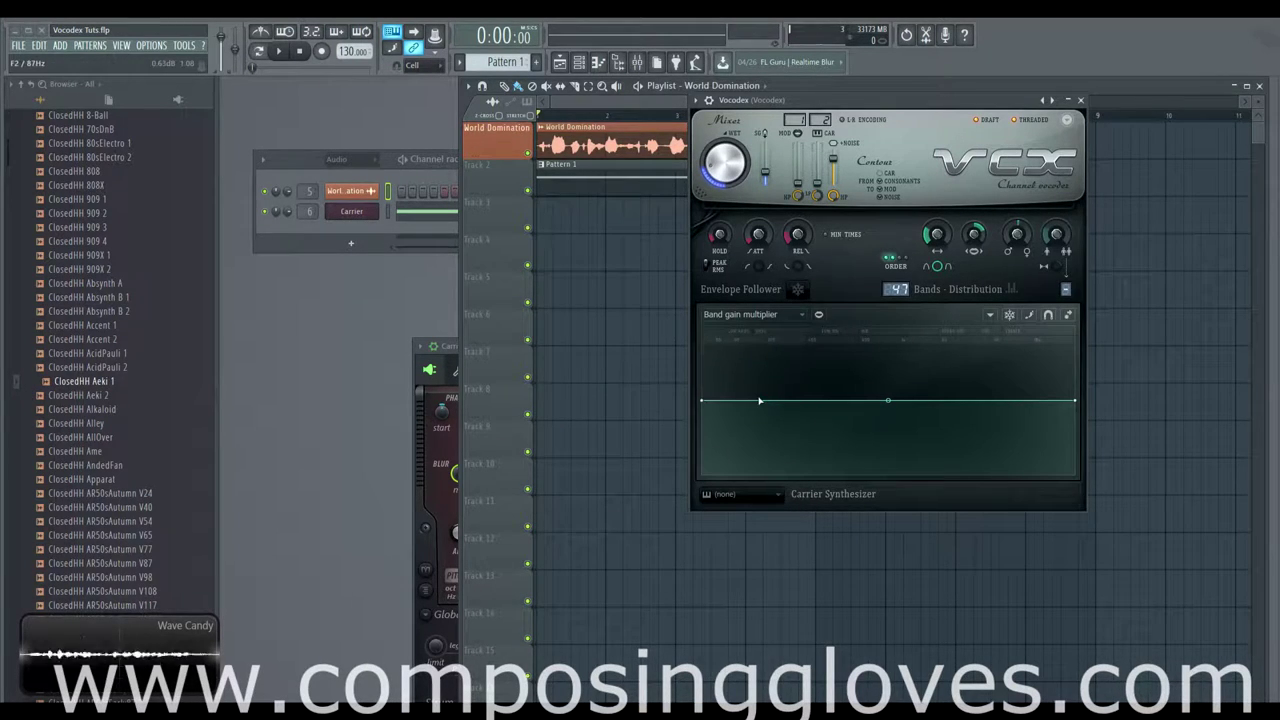
key(space)
key(space)
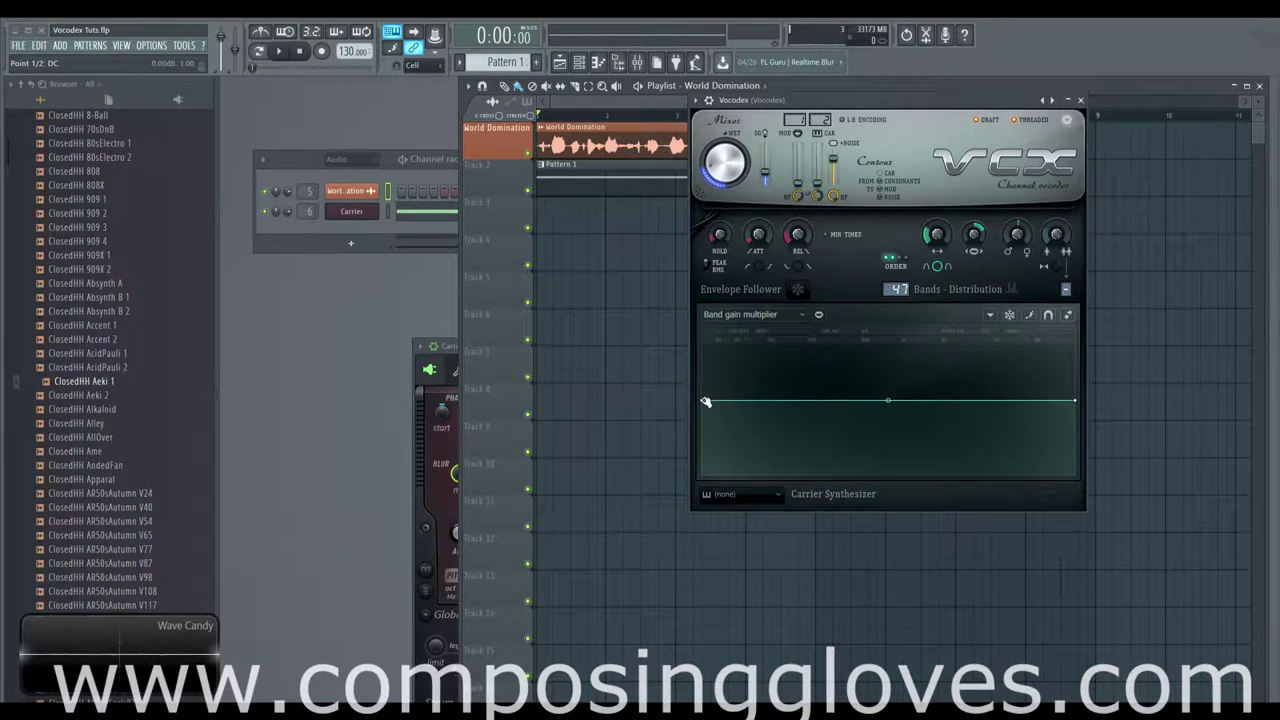
Step: Lower both end points of the Band gain multiplier curve to the graph's minimum, flattening every band's gain
drag(705, 401, 680, 518)
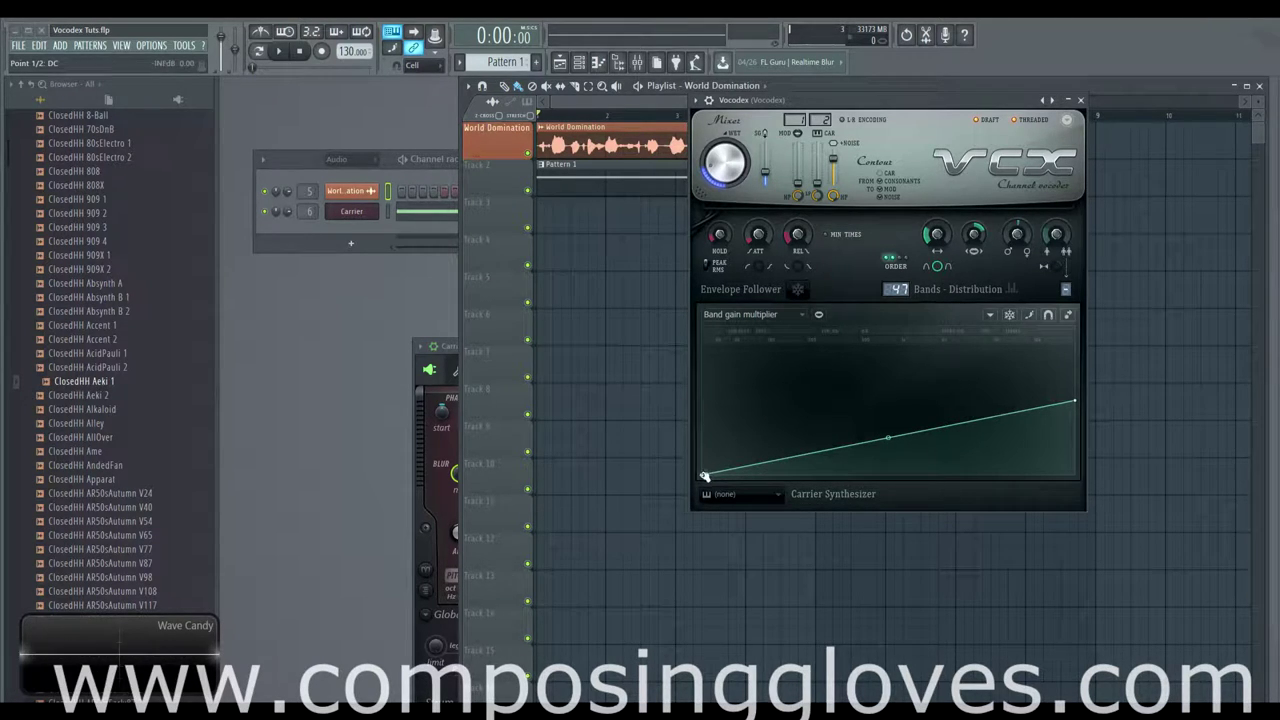
mouse_move(705, 476)
mouse_down()
mouse_move(703, 429)
mouse_move(701, 490)
mouse_up()
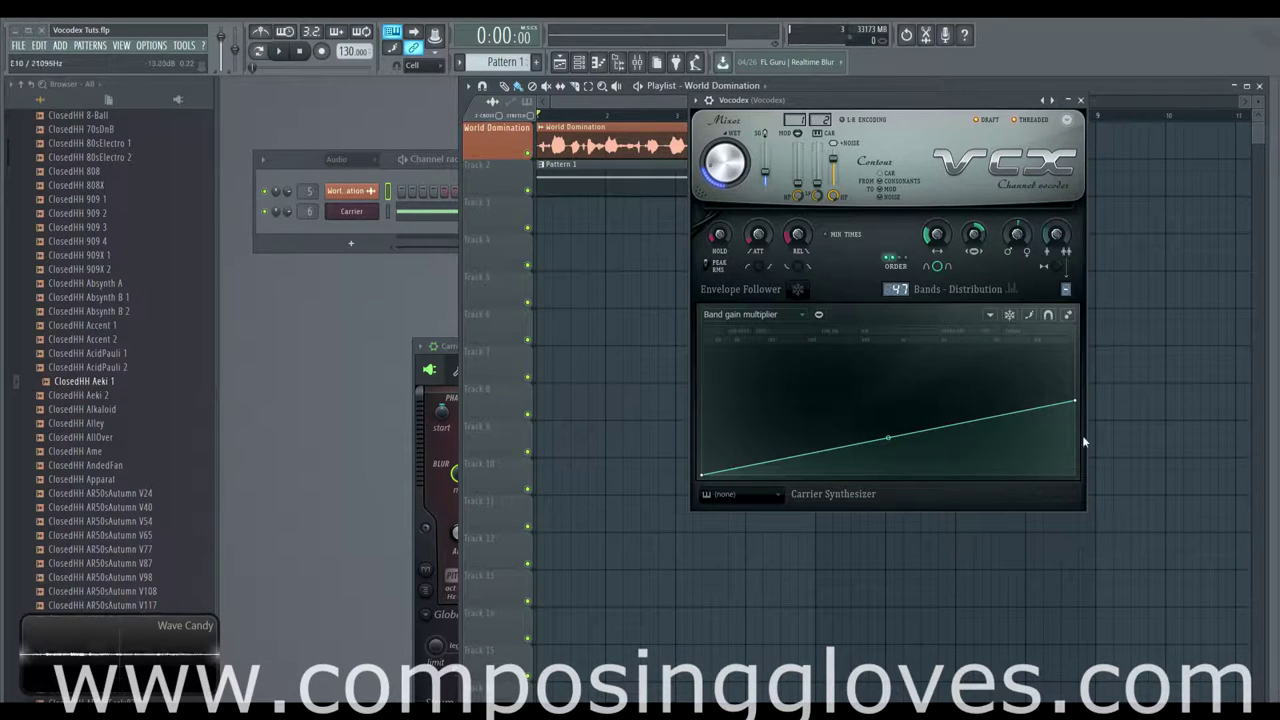
drag(1075, 401, 1077, 480)
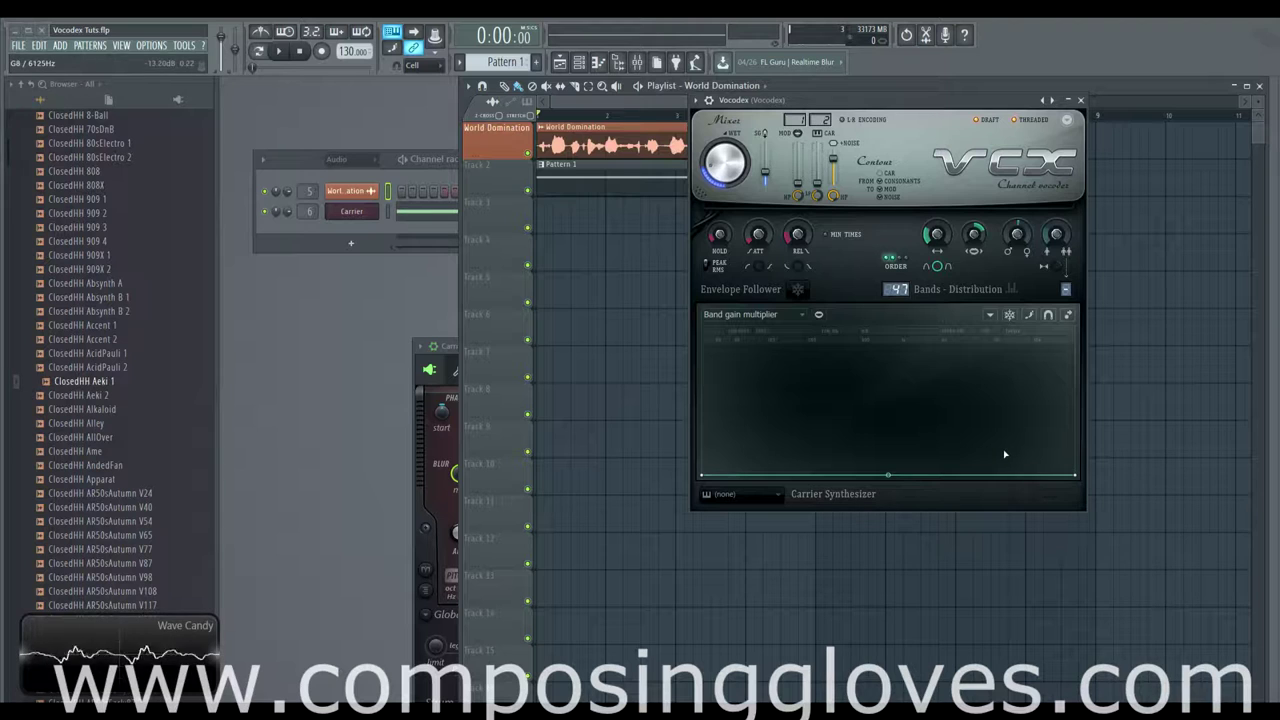
Step: Raise both end points of the Band gain multiplier curve slightly above the minimum and test playback
key(space)
key(space)
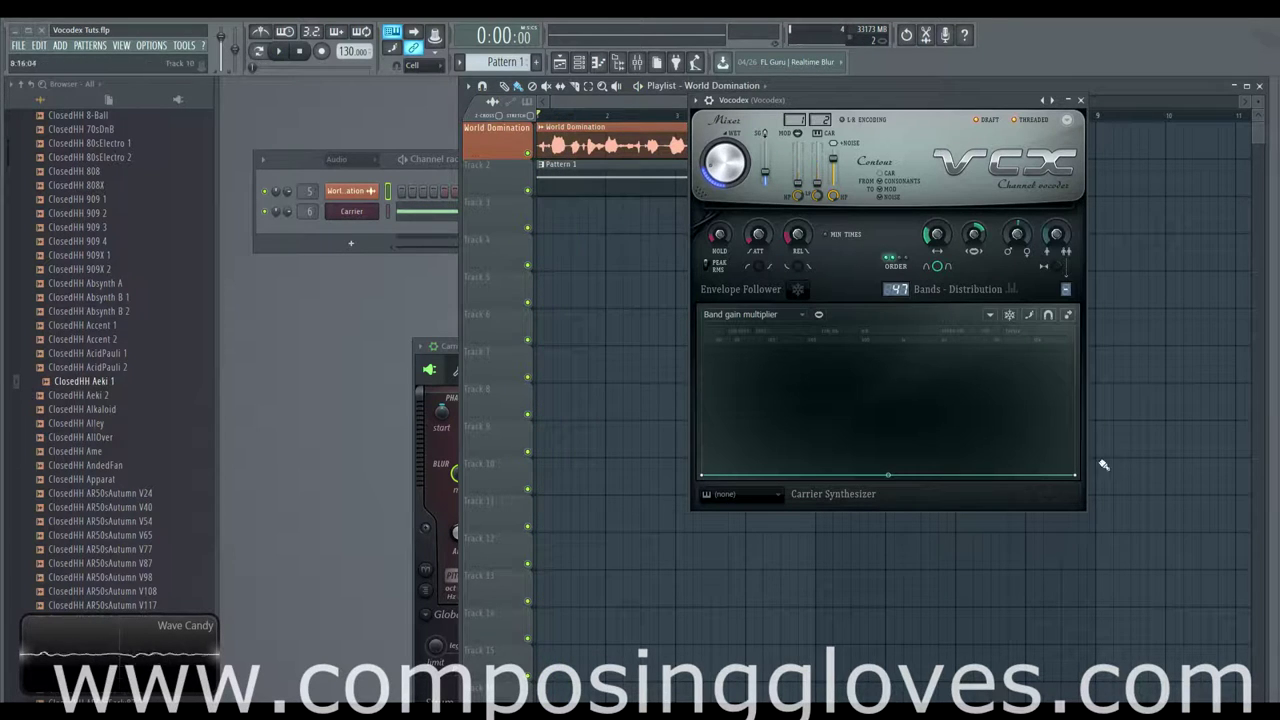
drag(1076, 475, 1077, 471)
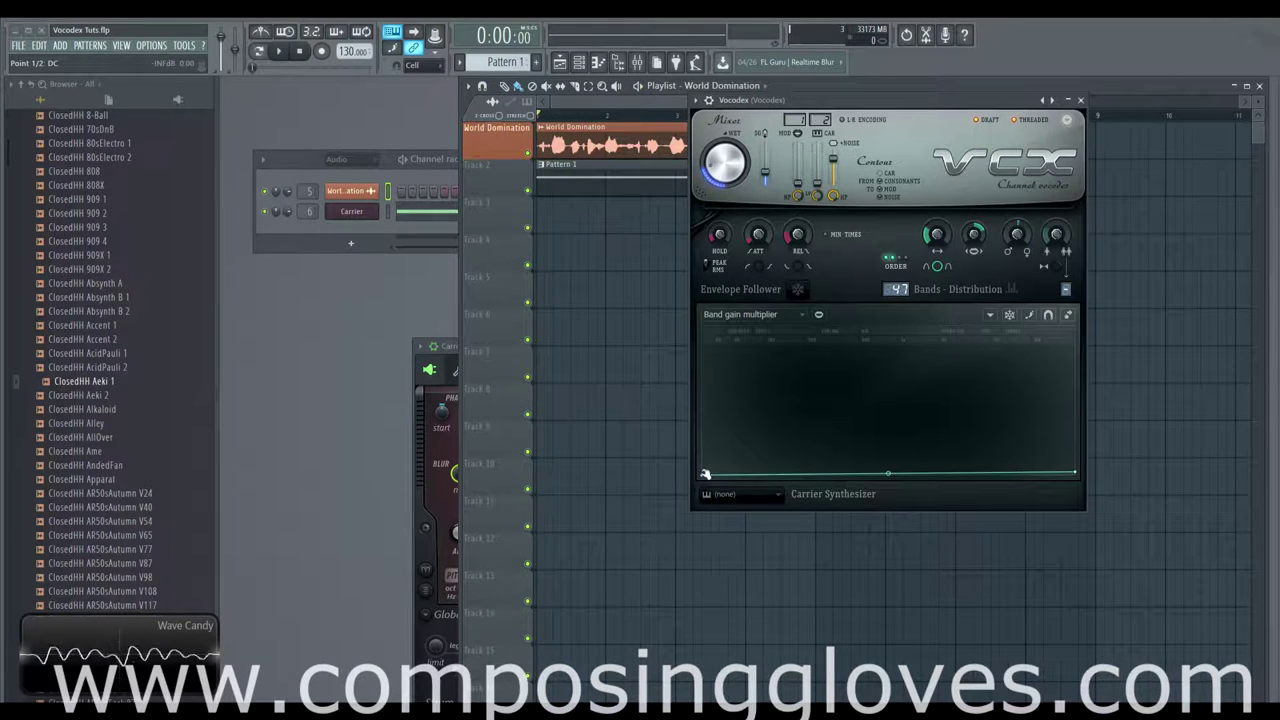
drag(705, 474, 705, 471)
key(space)
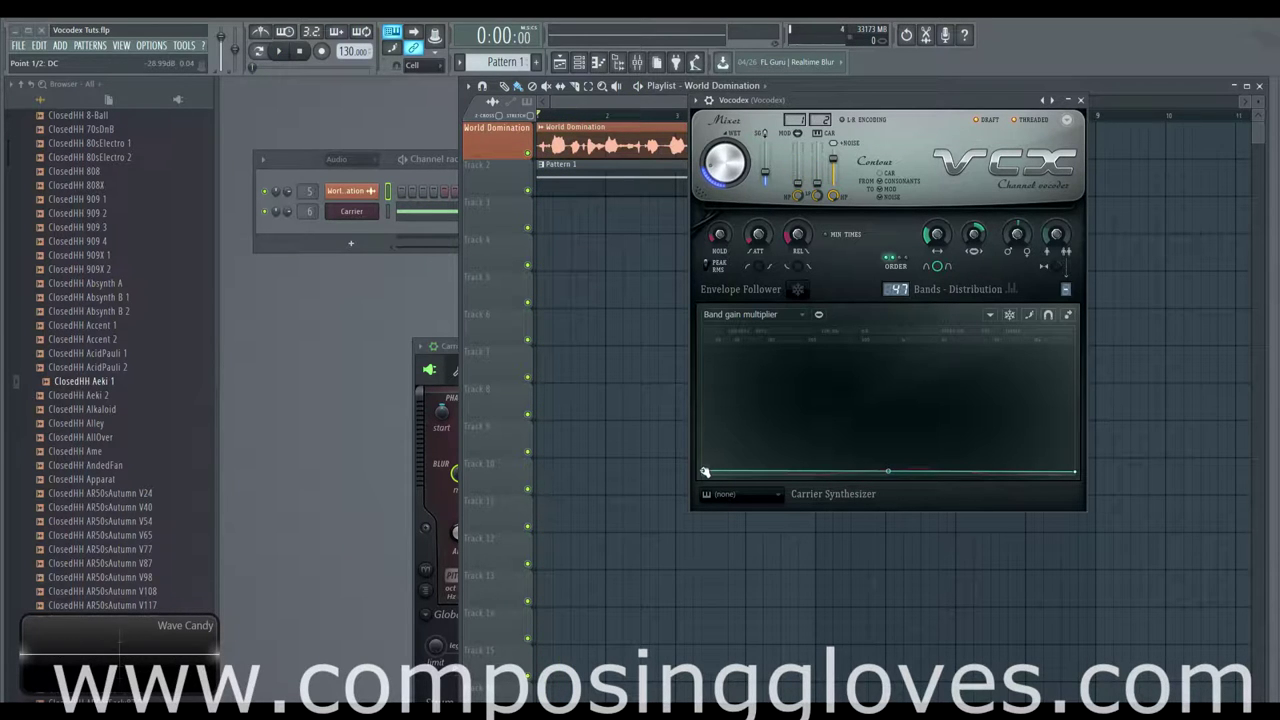
Step: Tilt the Band gain multiplier curve down towards high frequencies, then reverse it into a minimum-to-maximum rising ramp and play it briefly
drag(705, 471, 710, 314)
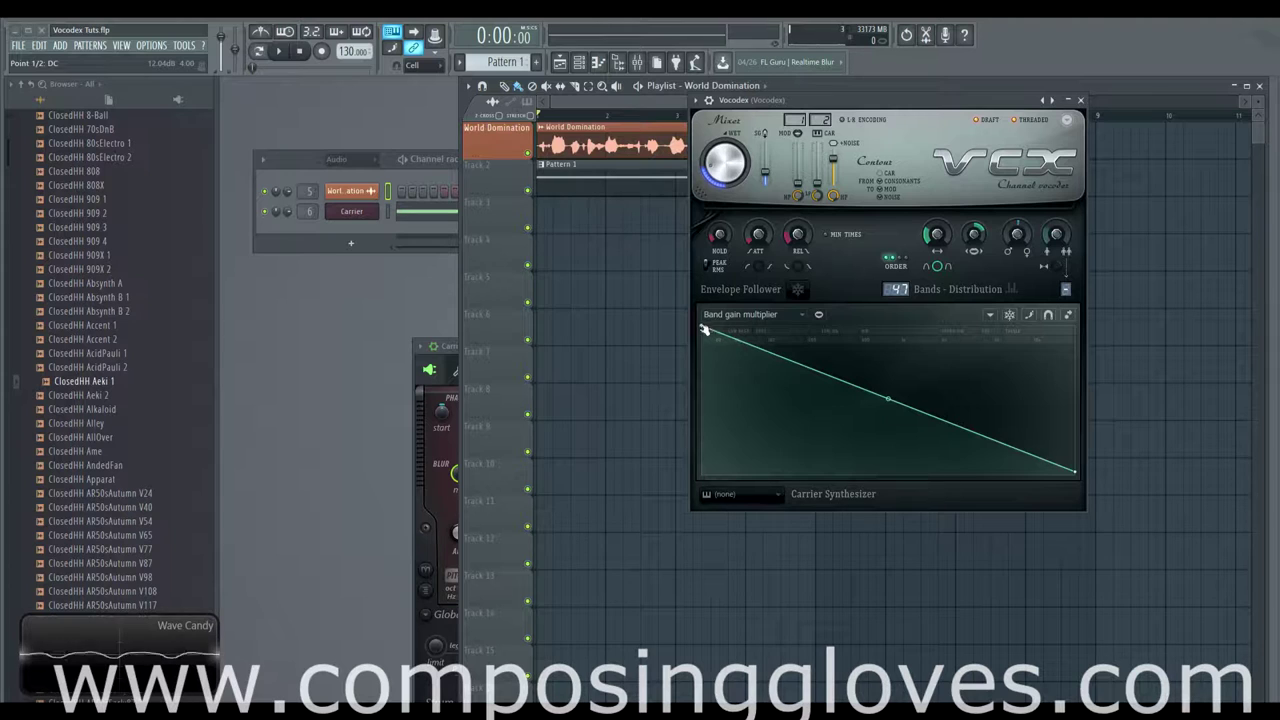
drag(706, 328, 708, 555)
drag(1072, 472, 1072, 316)
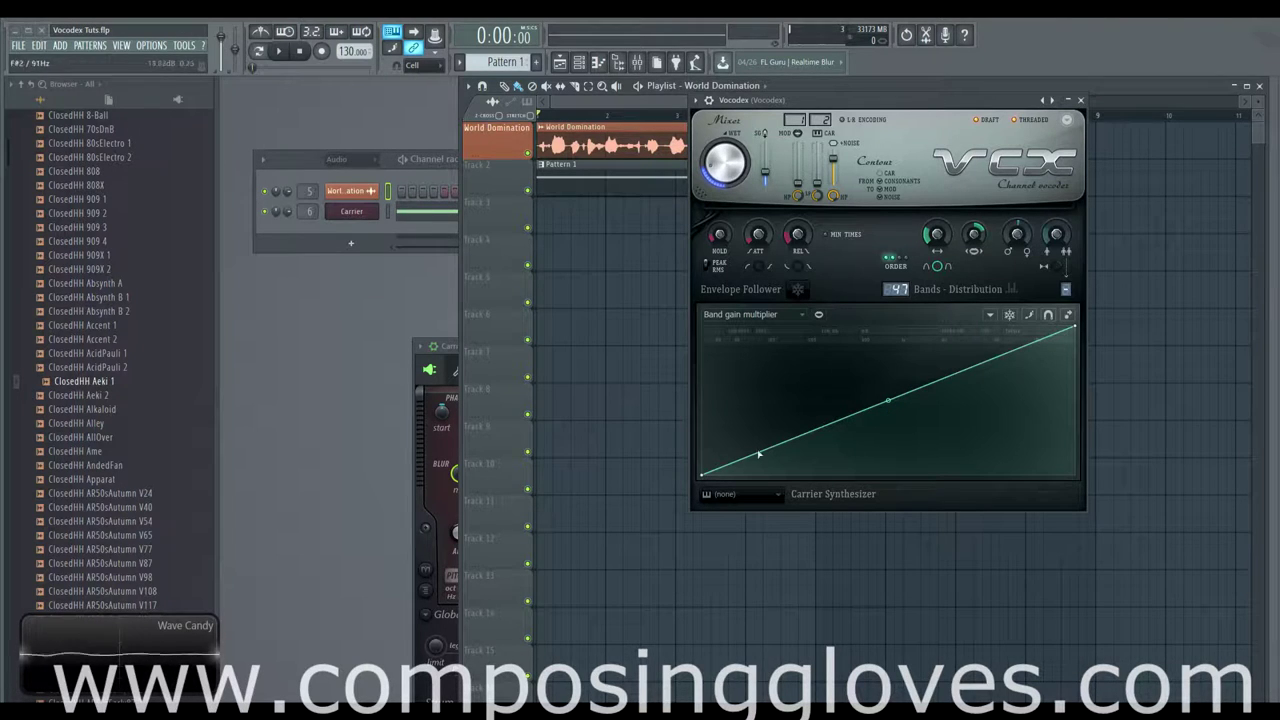
key(space)
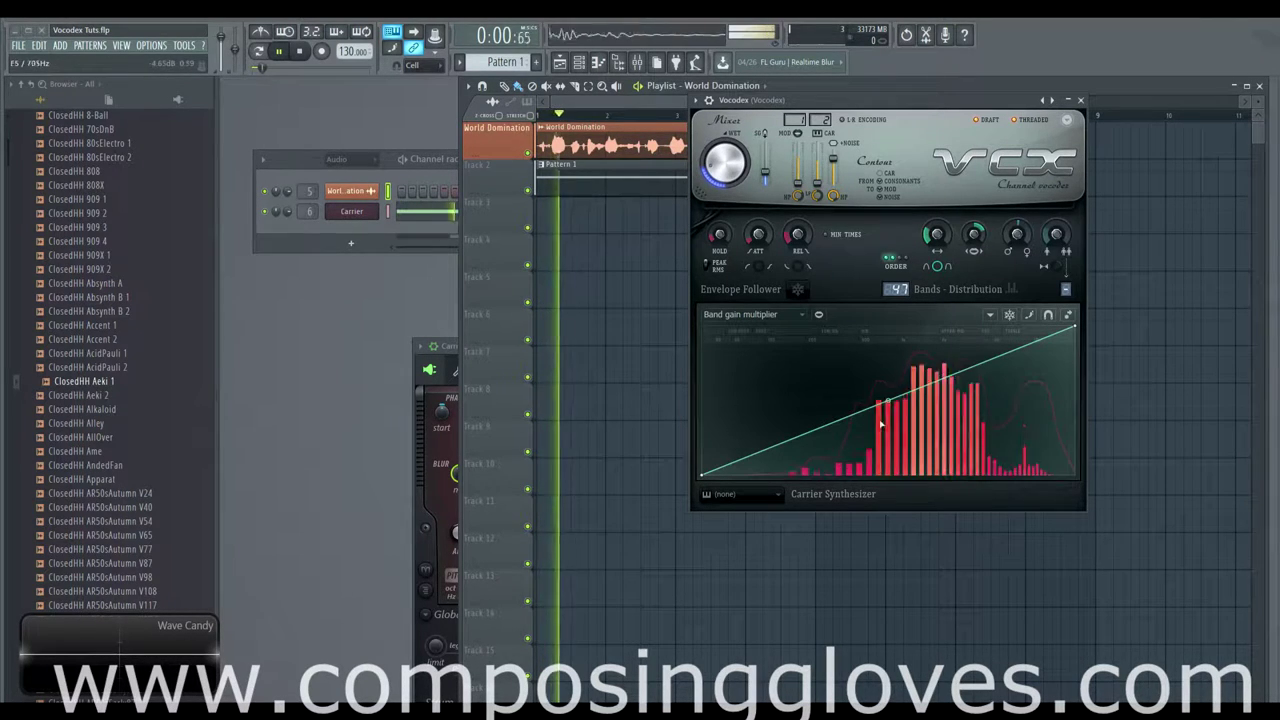
key(space)
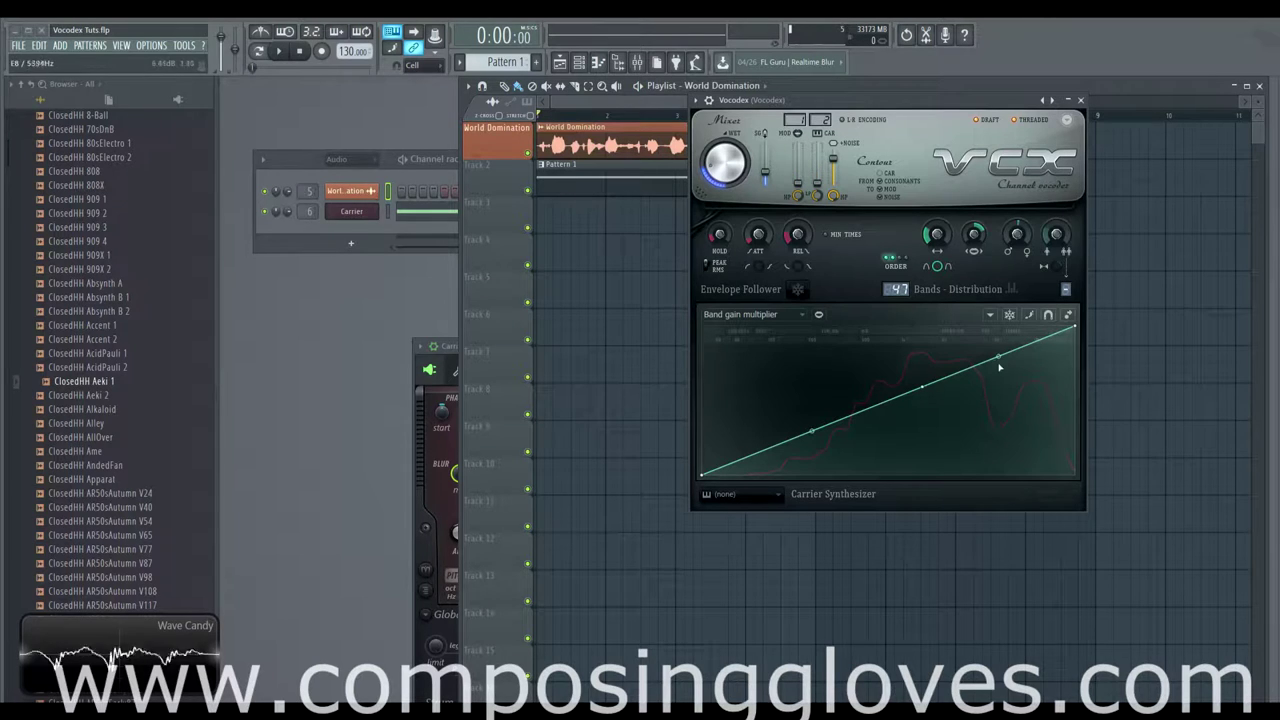
Step: Add two points in the upper half of the ramp, bend the section between them to 100% tension and play the result
drag(968, 368, 967, 386)
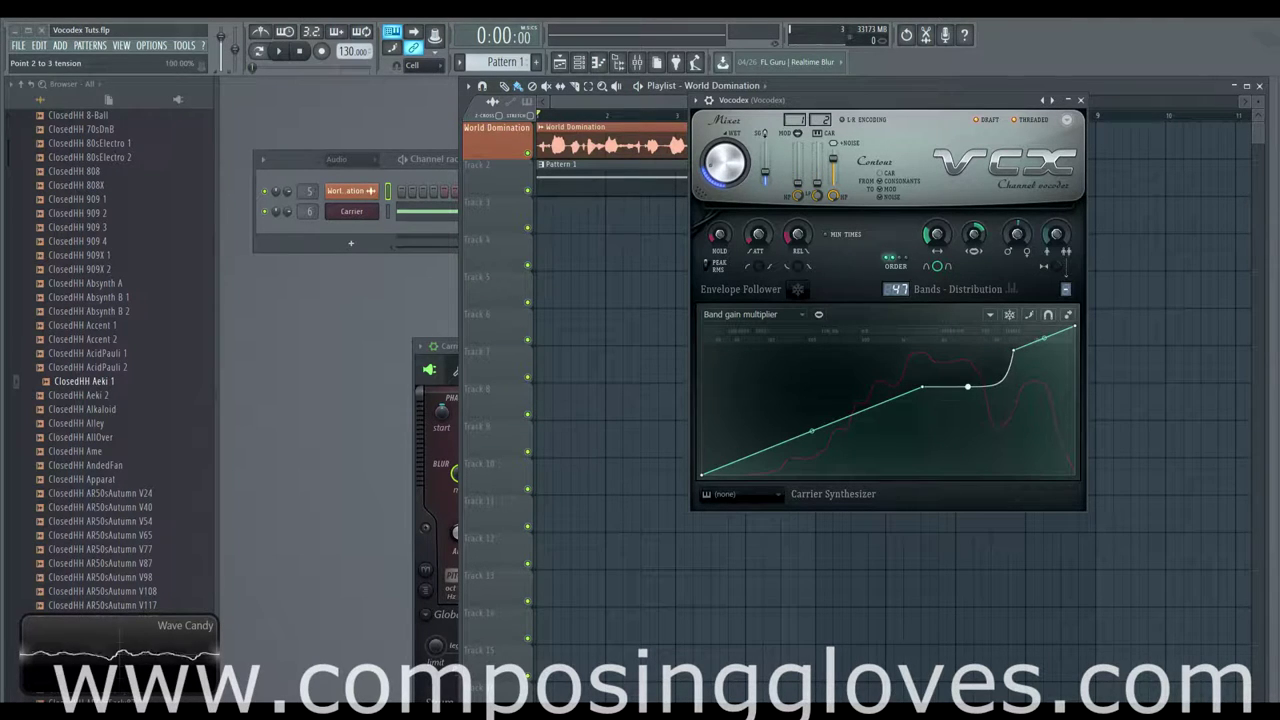
key(space)
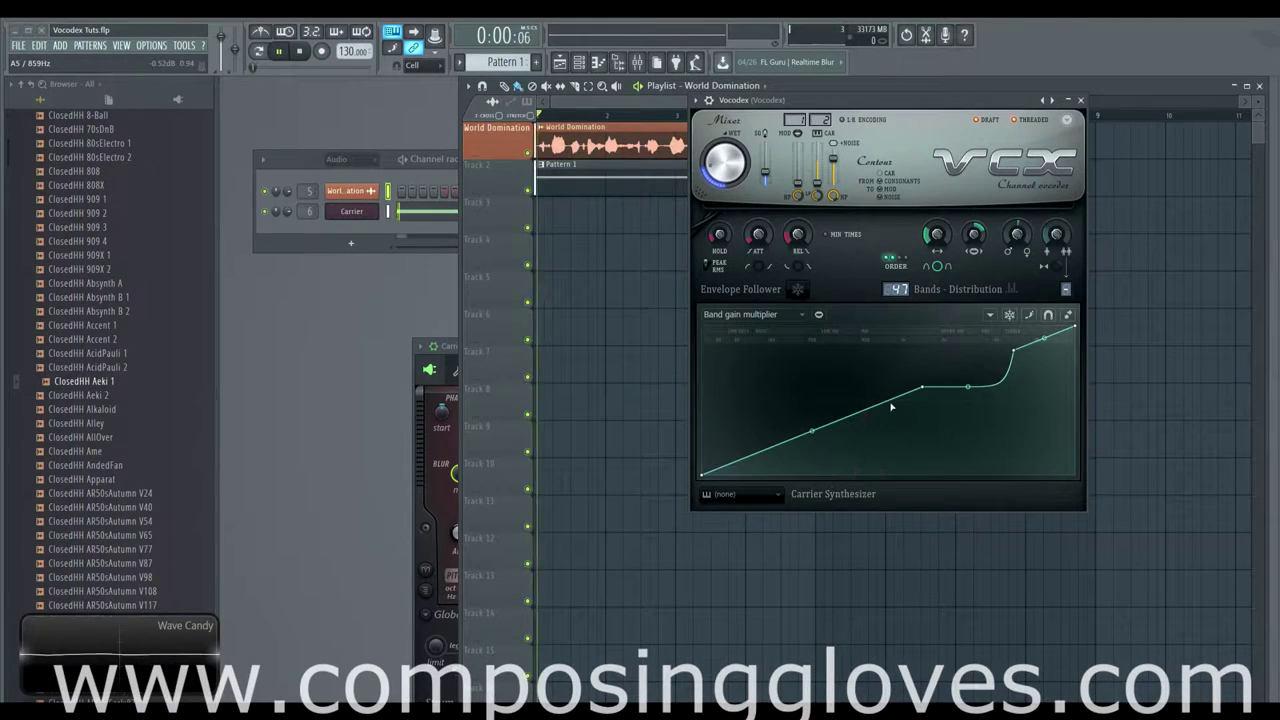
mouse_move(808, 434)
mouse_down()
mouse_move(813, 388)
mouse_move(812, 429)
mouse_up()
Step: Delete the inner points of the Band gain multiplier curve and level both end points at the graph's mid-height
right_click(918, 390)
click(940, 406)
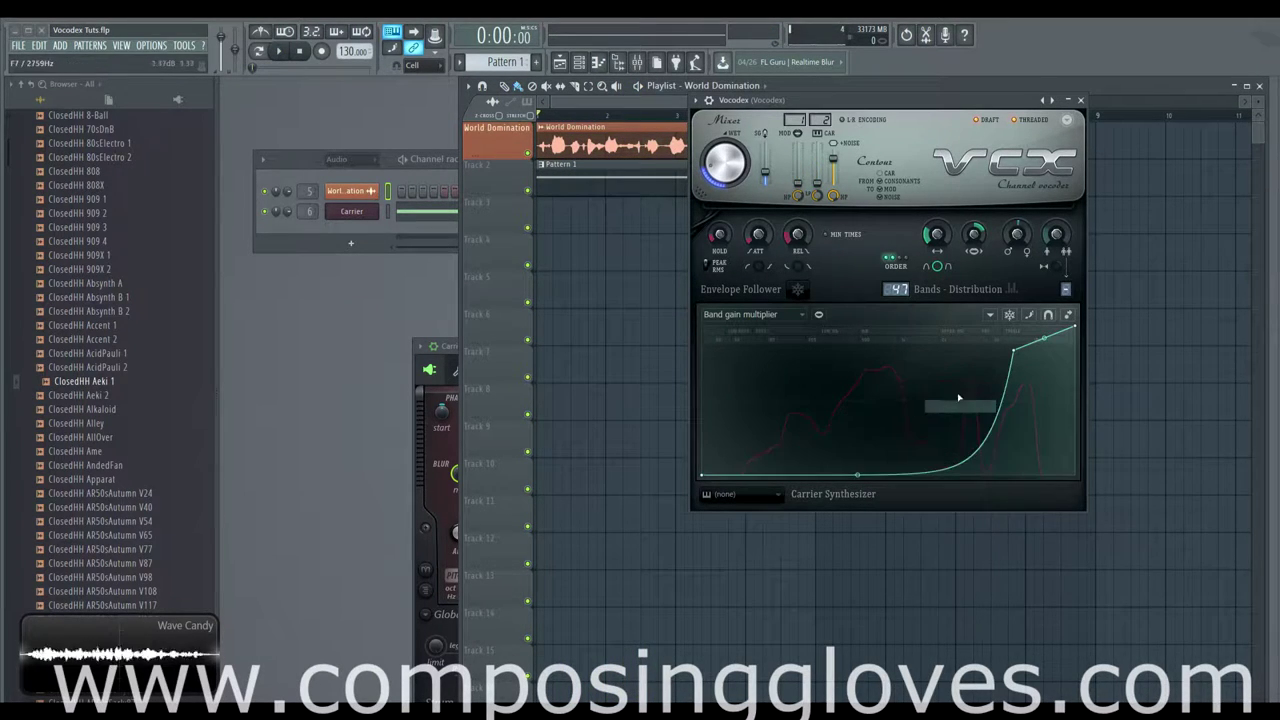
right_click(1017, 348)
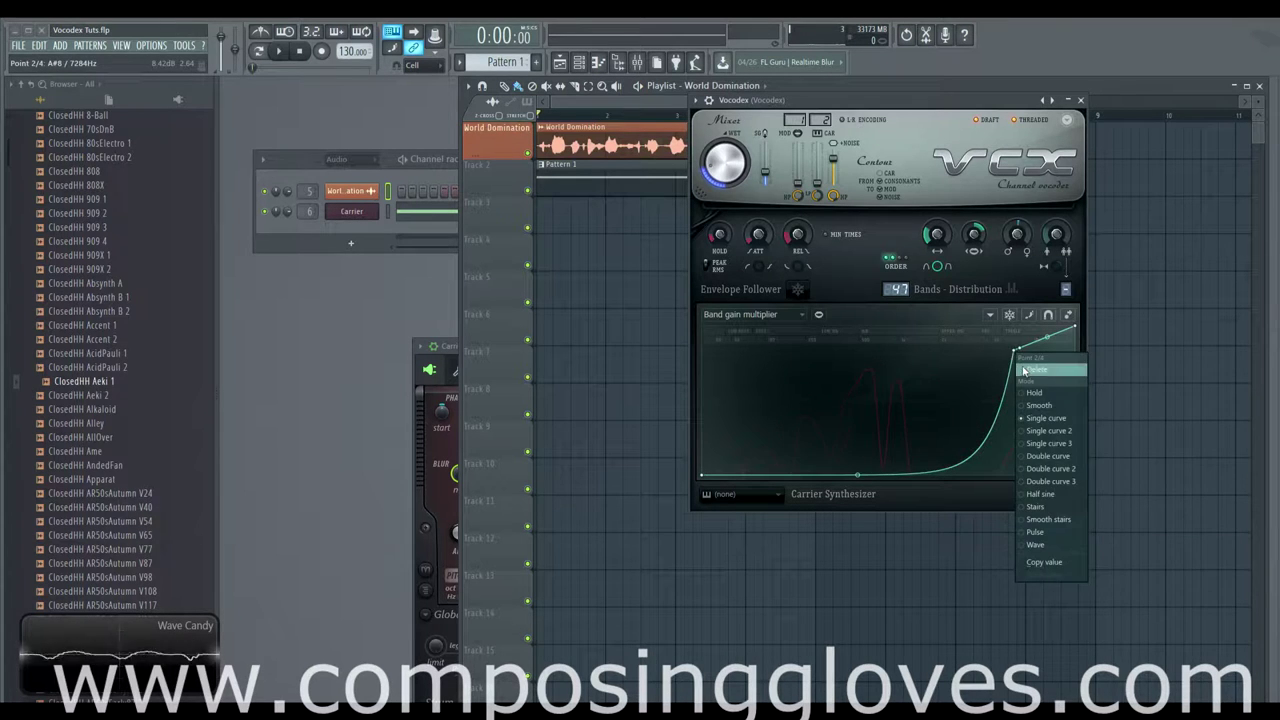
click(1040, 365)
right_click(1018, 349)
click(1041, 366)
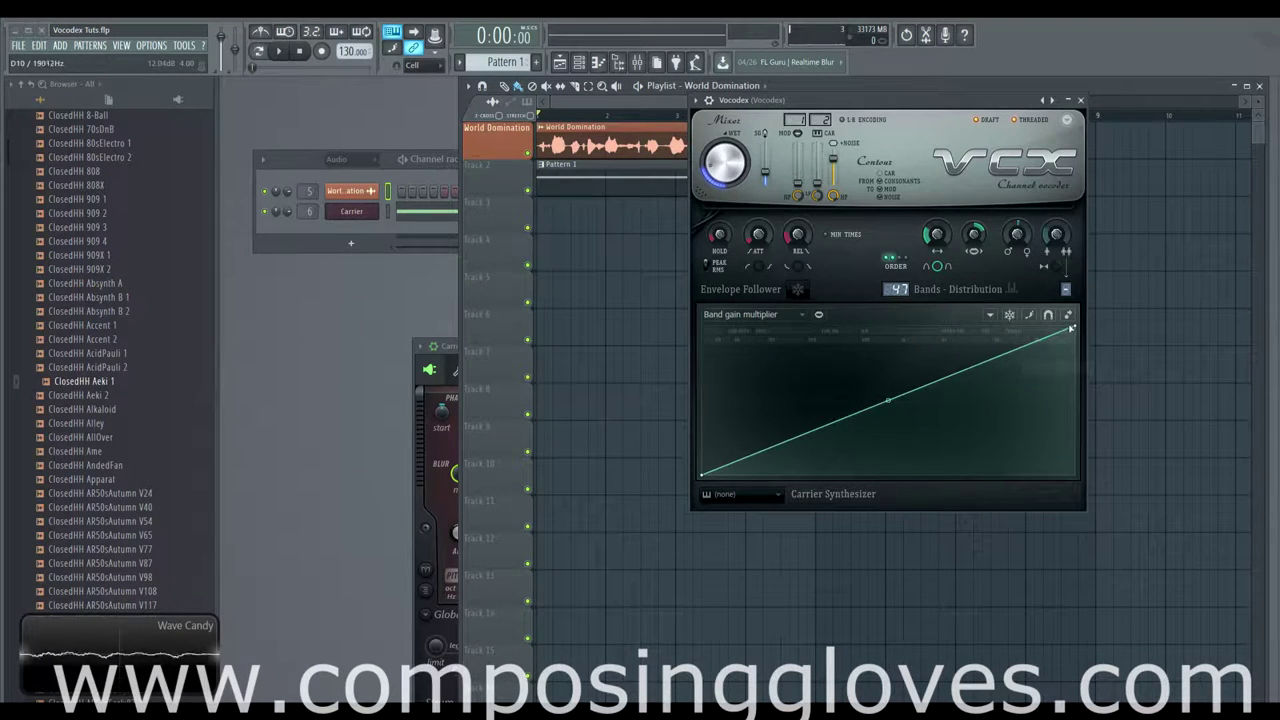
drag(1075, 327, 1076, 401)
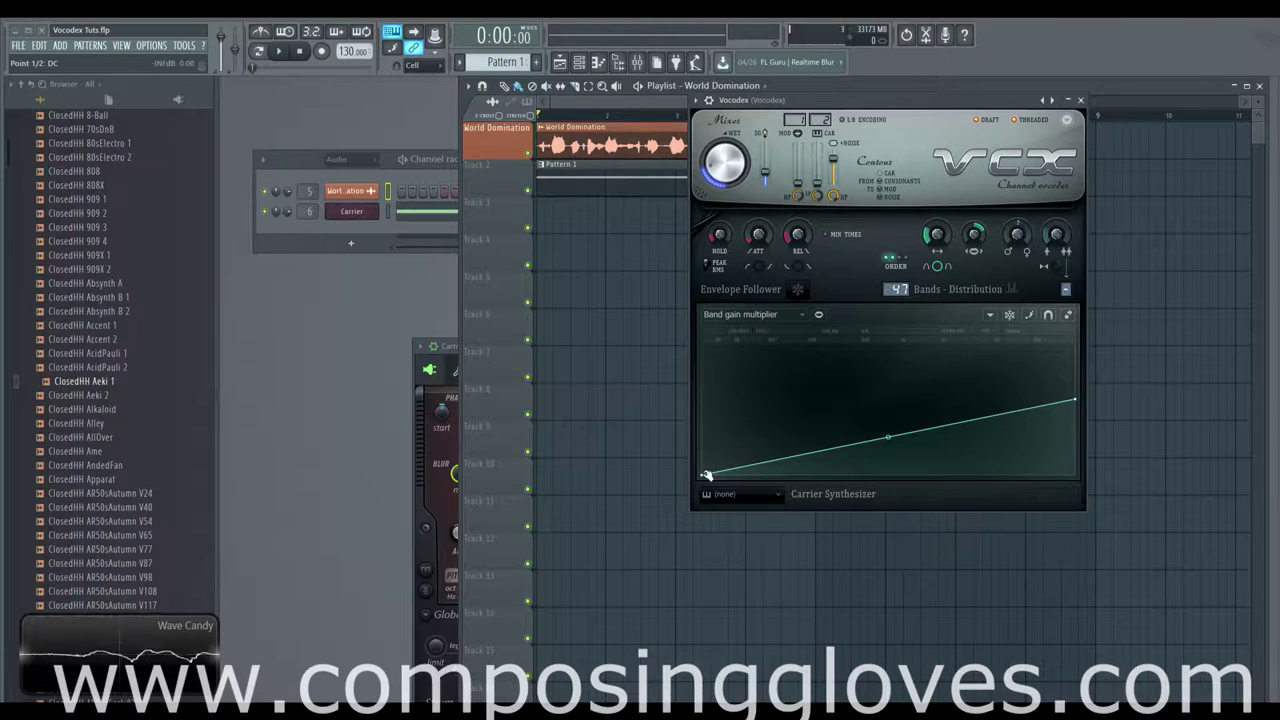
drag(702, 474, 700, 401)
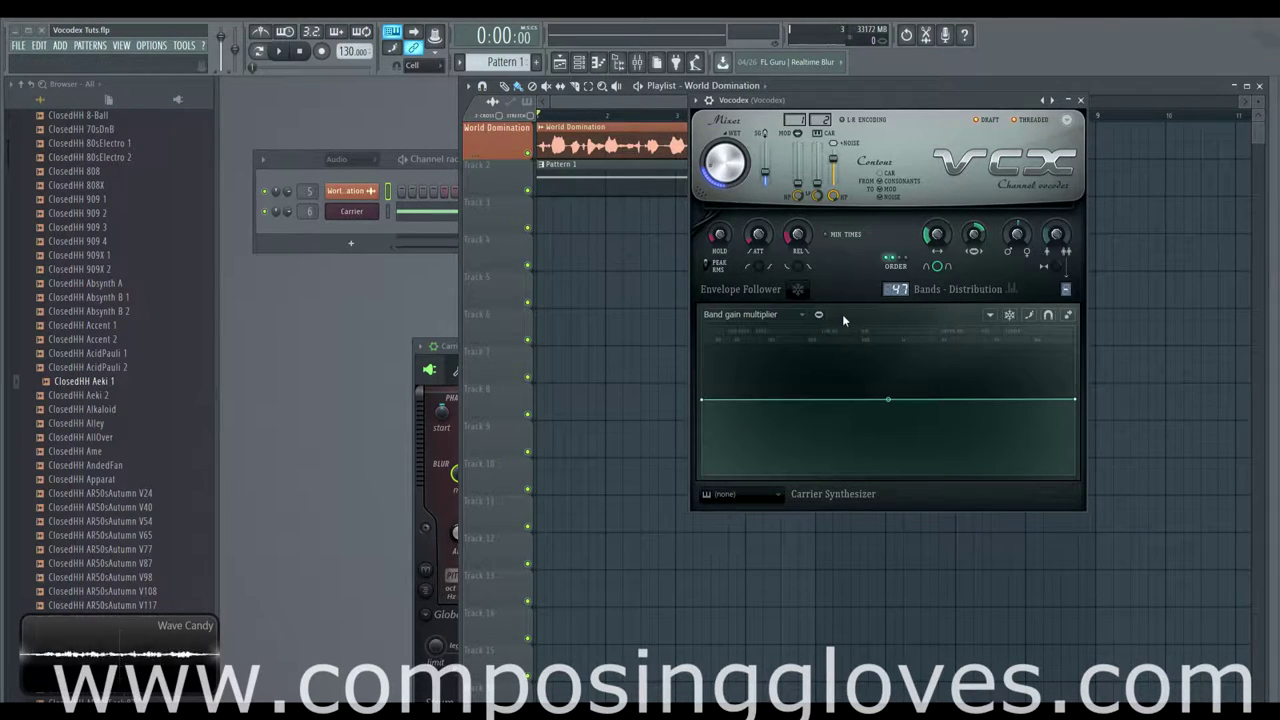
Step: Add five points to the flat Band gain multiplier curve, placed alternately above and below it as a zigzag
right_click(852, 376)
right_click(949, 372)
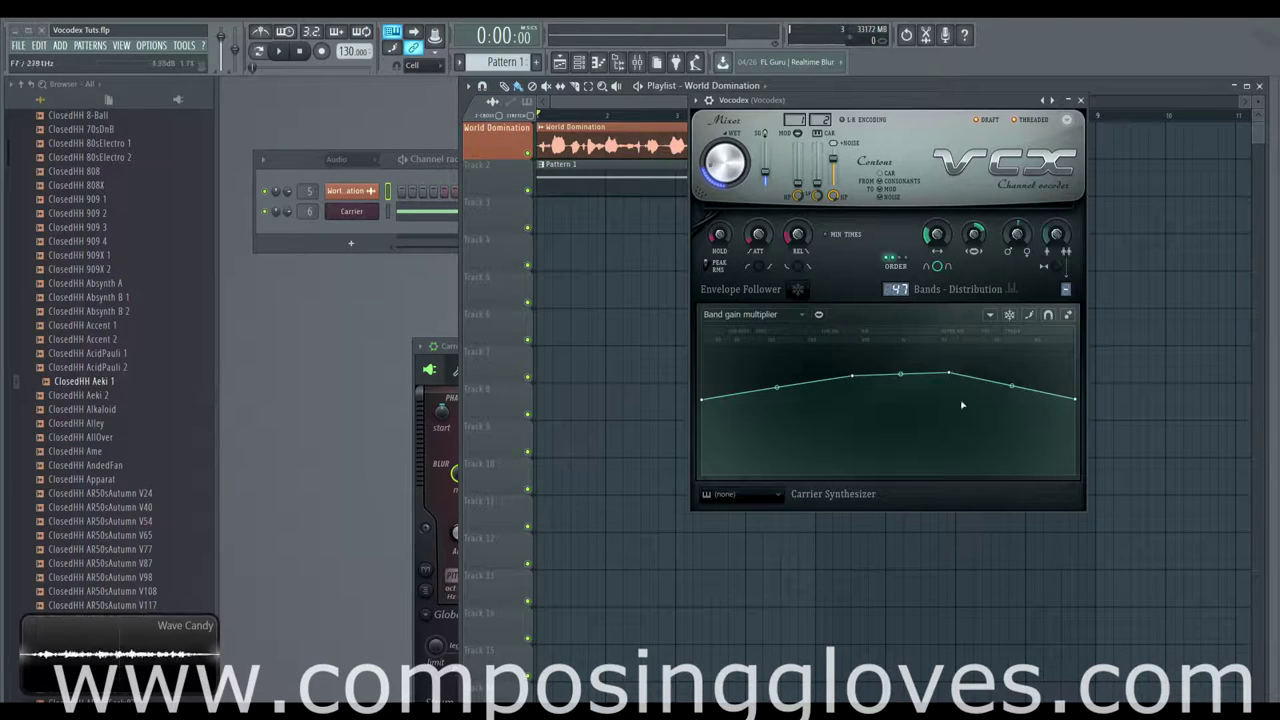
right_click(968, 416)
drag(925, 437, 800, 445)
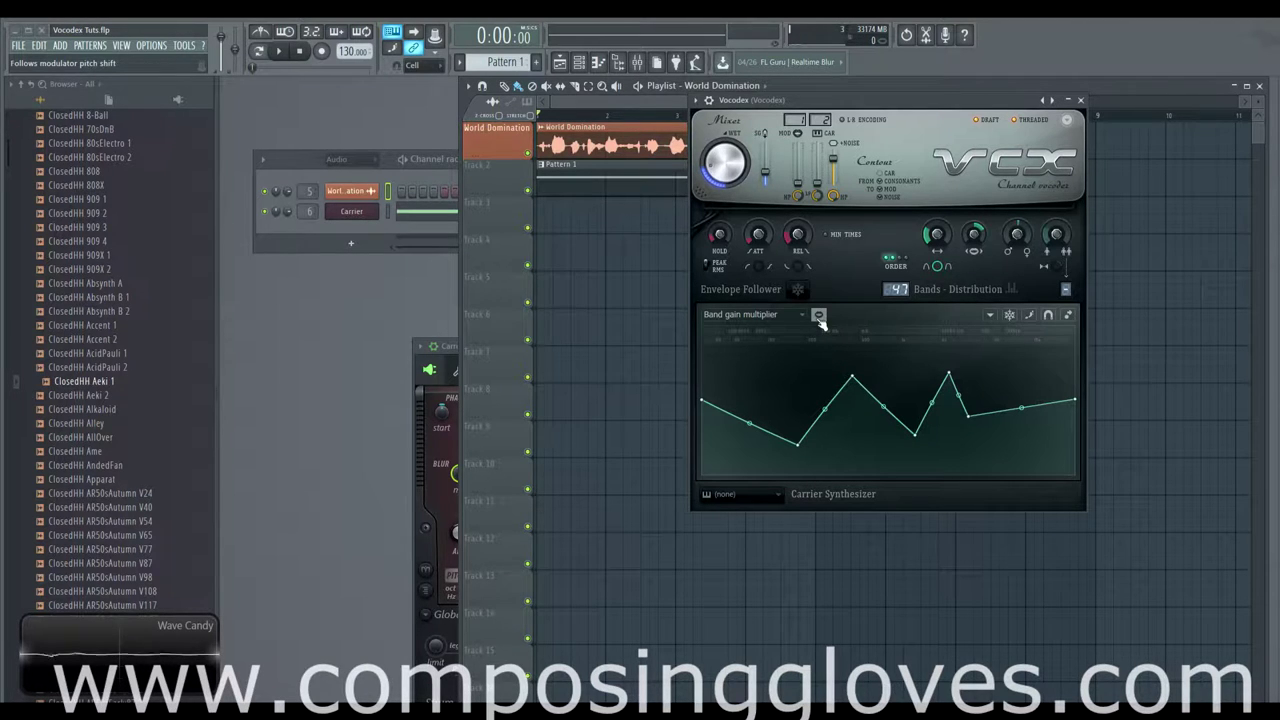
Step: View the list of band envelopes, audition the Modulator pitch shift at -1200 cents and return it to centre
click(770, 314)
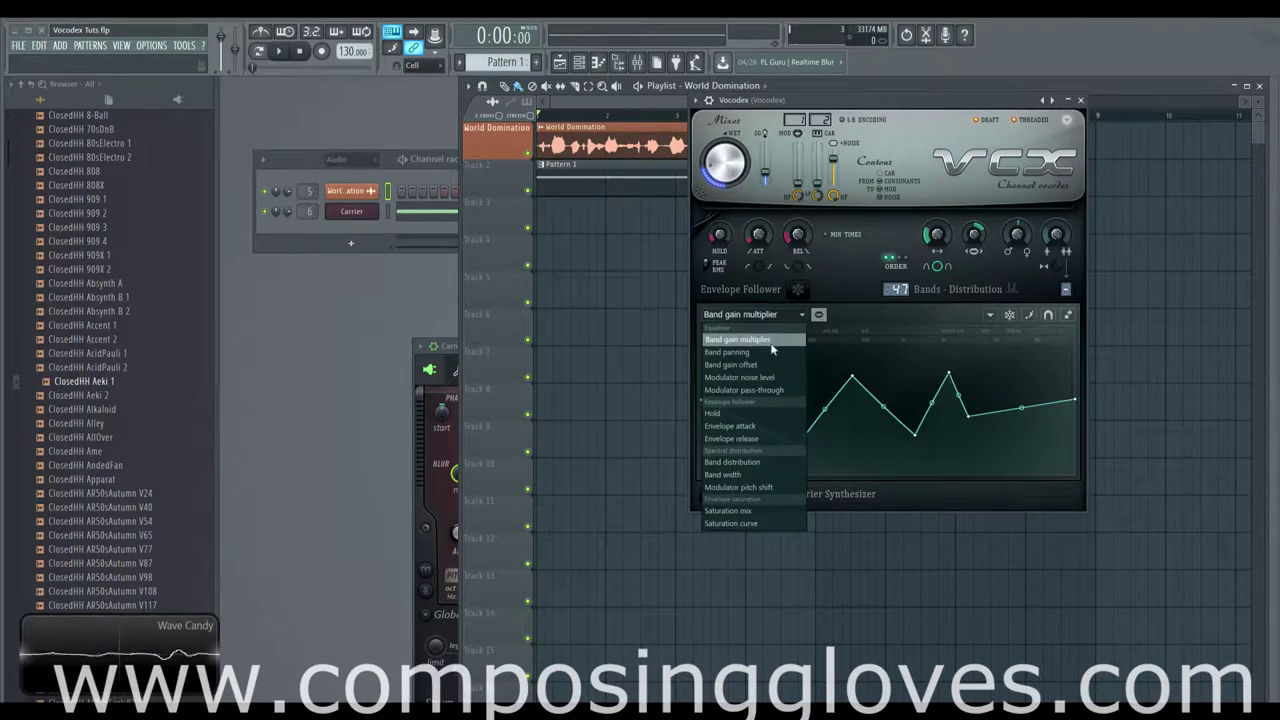
click(847, 318)
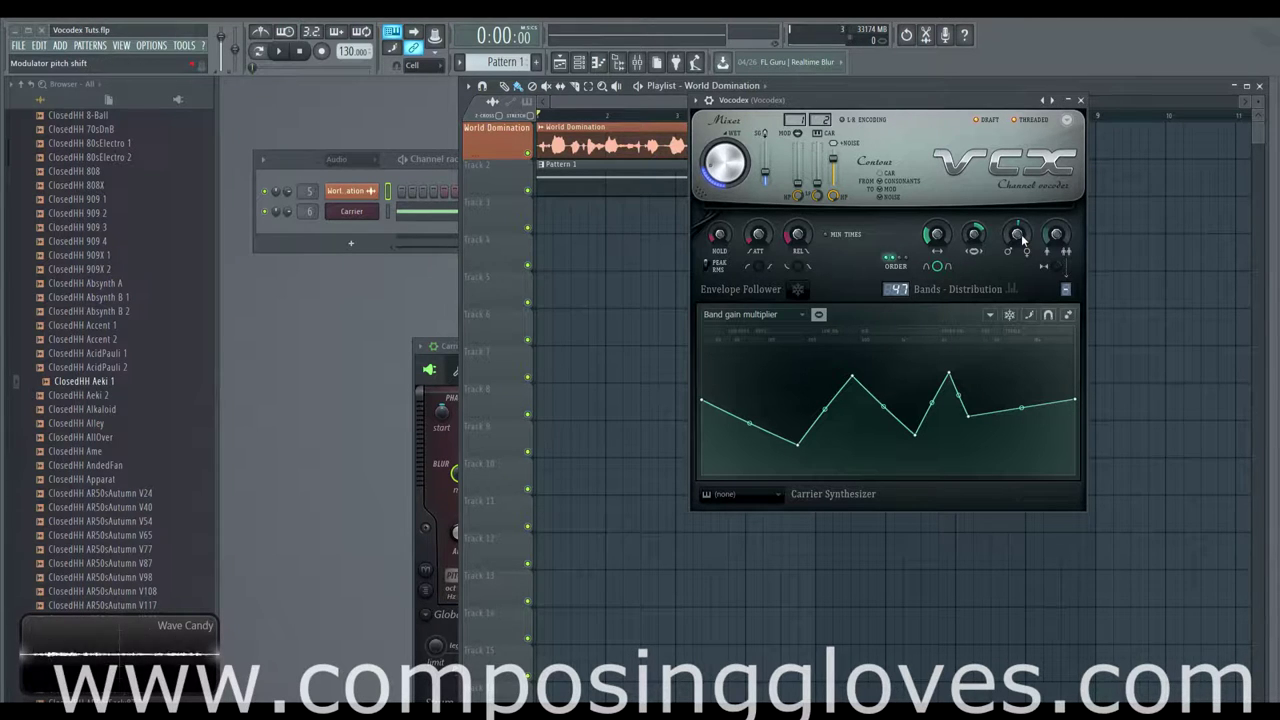
mouse_move(1019, 236)
mouse_down()
mouse_move(1019, 270)
mouse_move(1019, 225)
mouse_up()
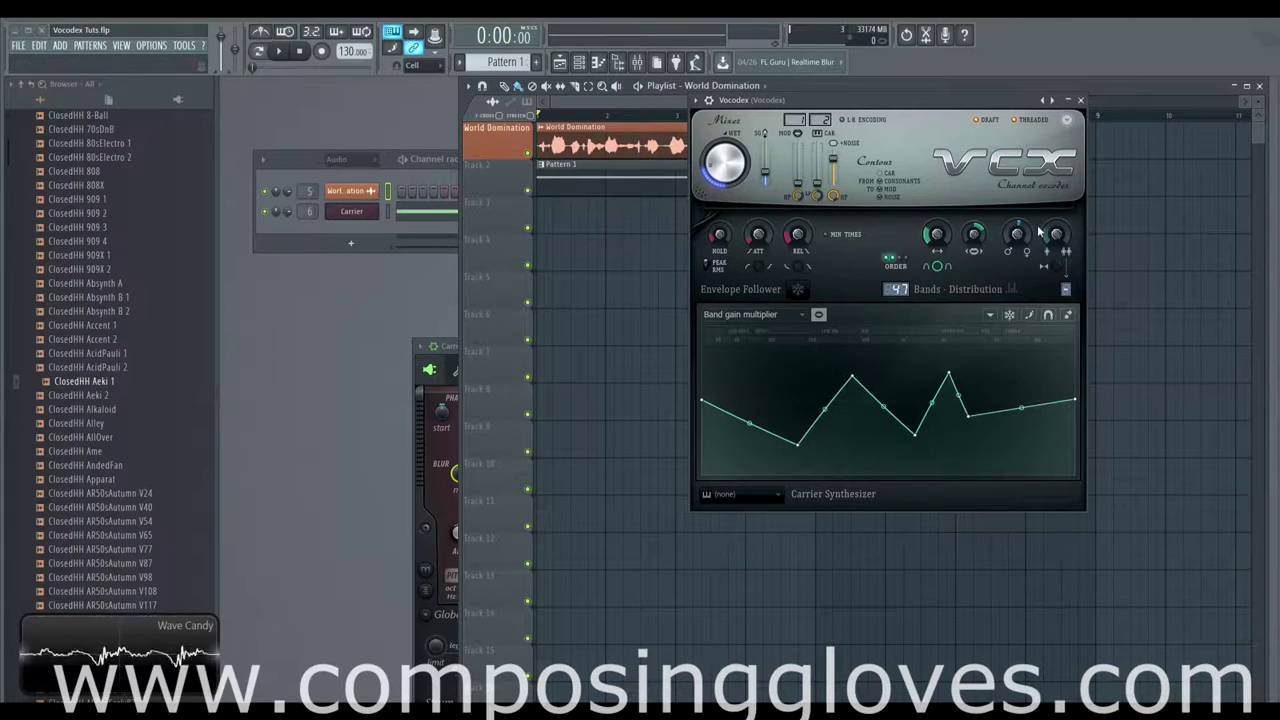
drag(1018, 236, 1018, 320)
key(space)
key(space)
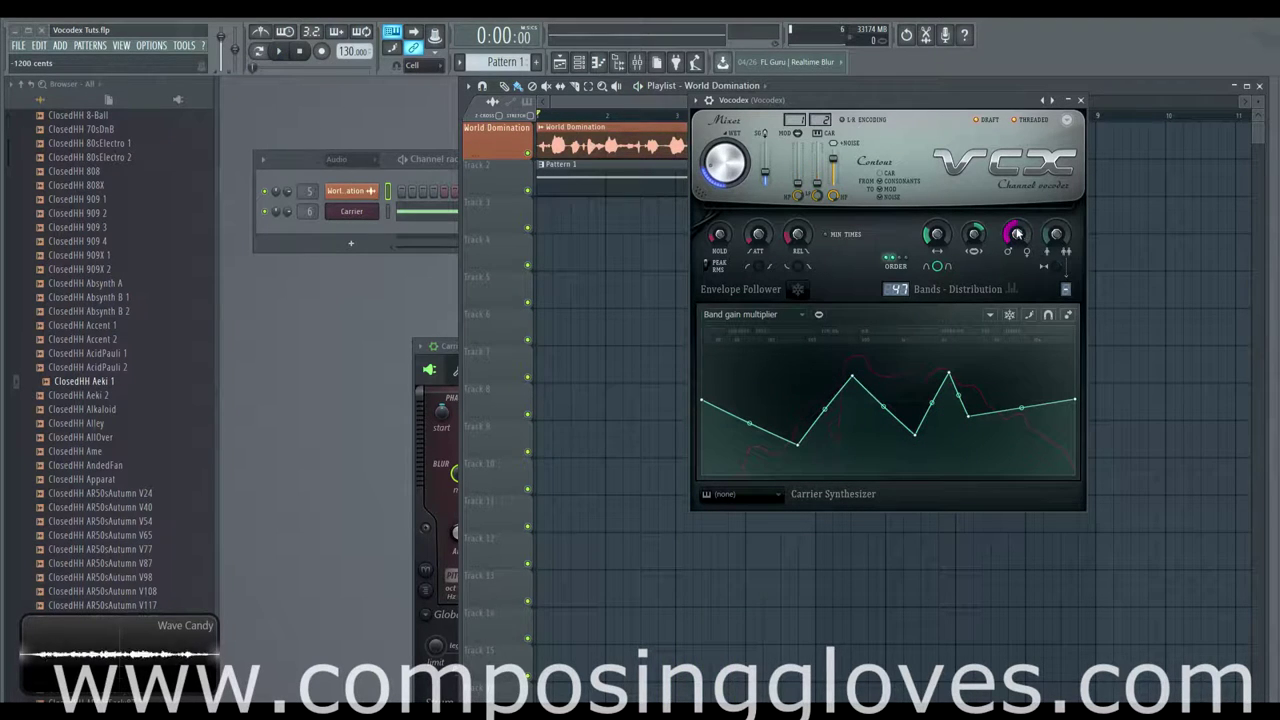
key(space)
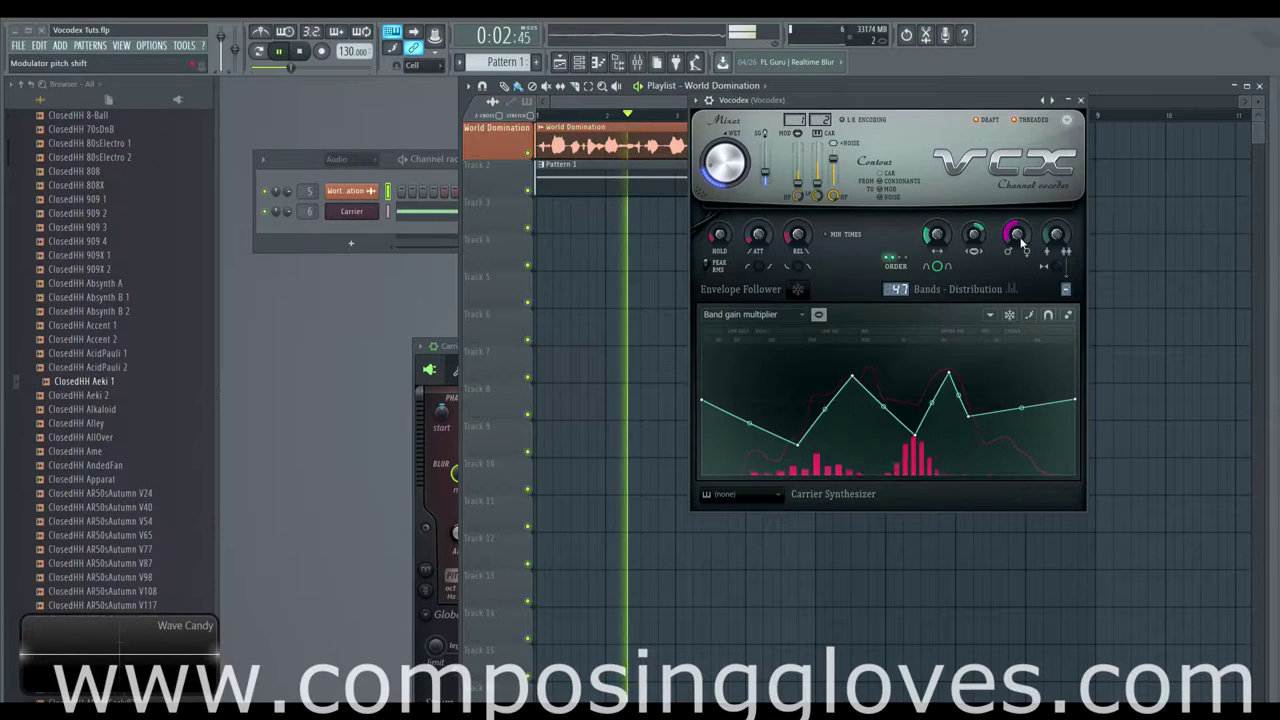
mouse_move(1018, 240)
mouse_down()
mouse_move(1018, 172)
mouse_move(1018, 228)
mouse_up()
key(space)
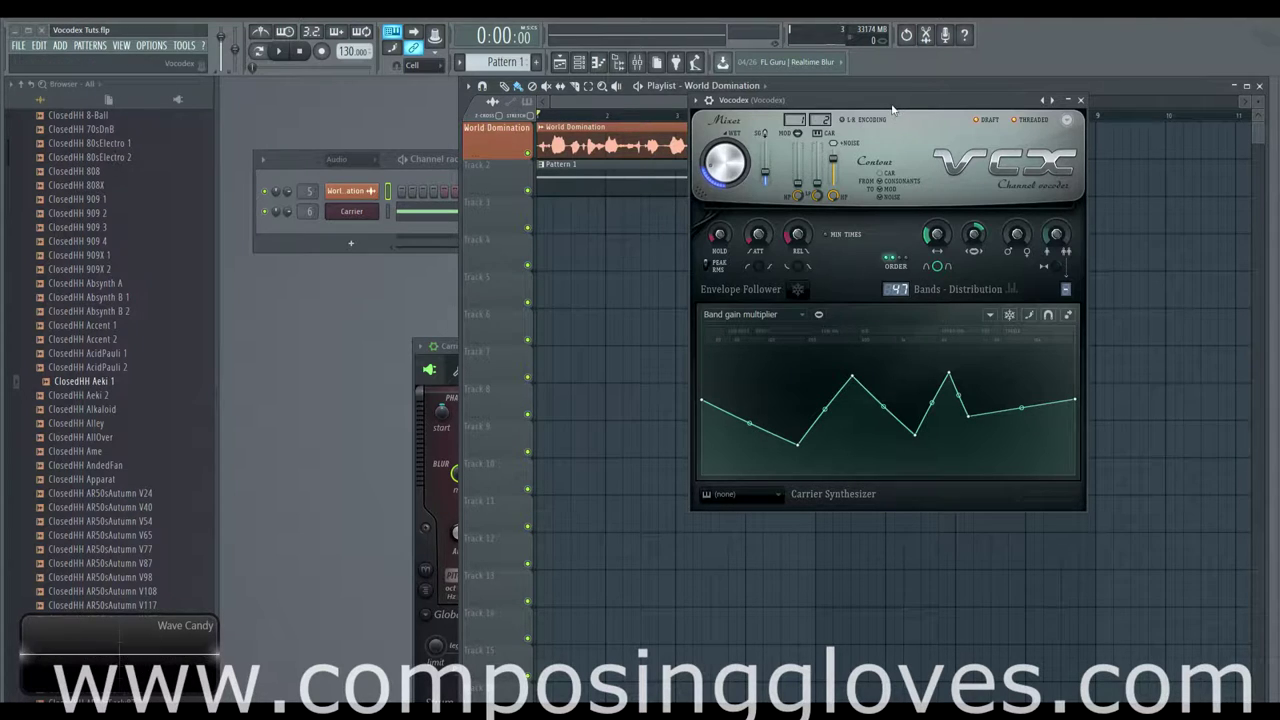
Step: Shift the Vocodex window slightly and level the first two inner points of the gain curve to mid-height
drag(893, 108, 858, 96)
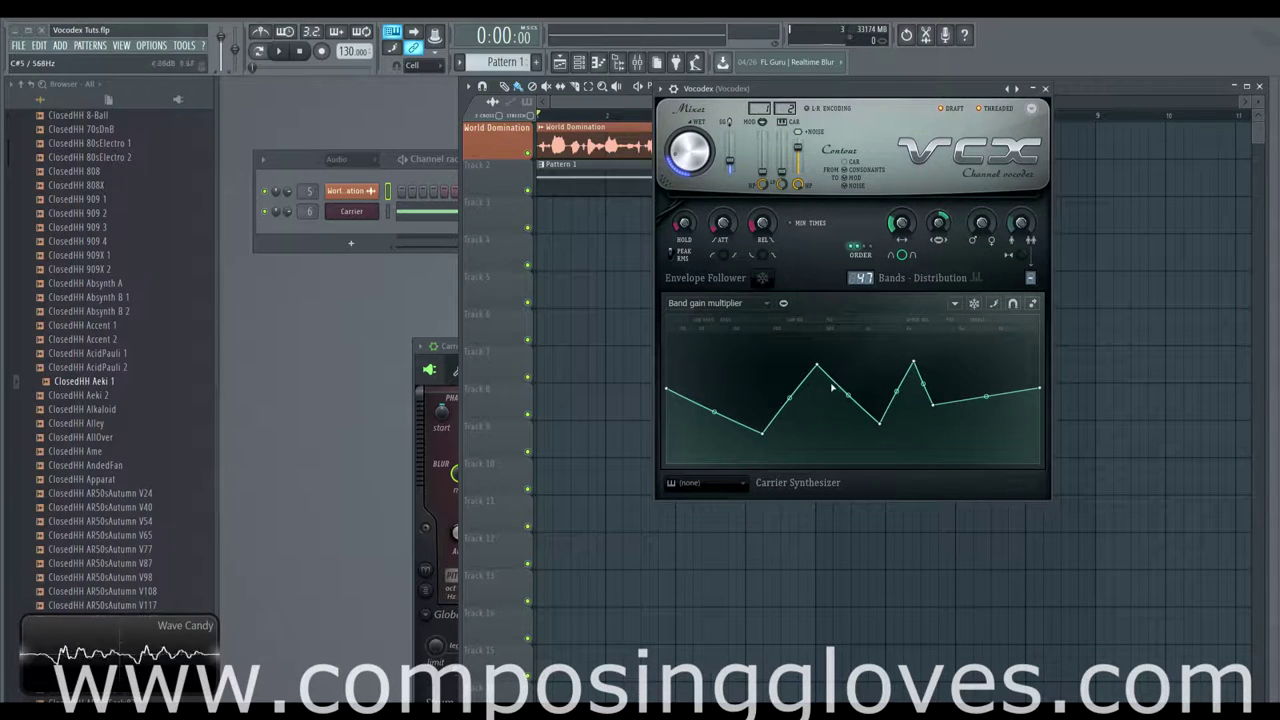
drag(818, 365, 817, 390)
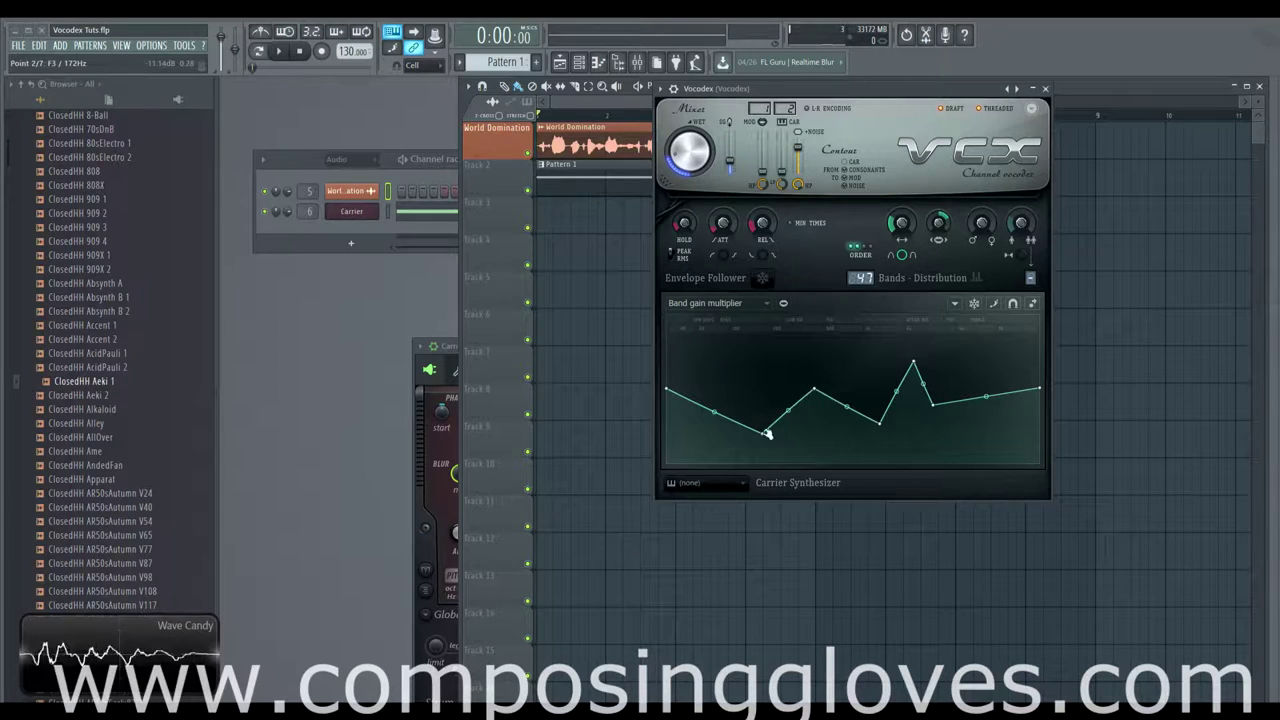
drag(765, 433, 763, 388)
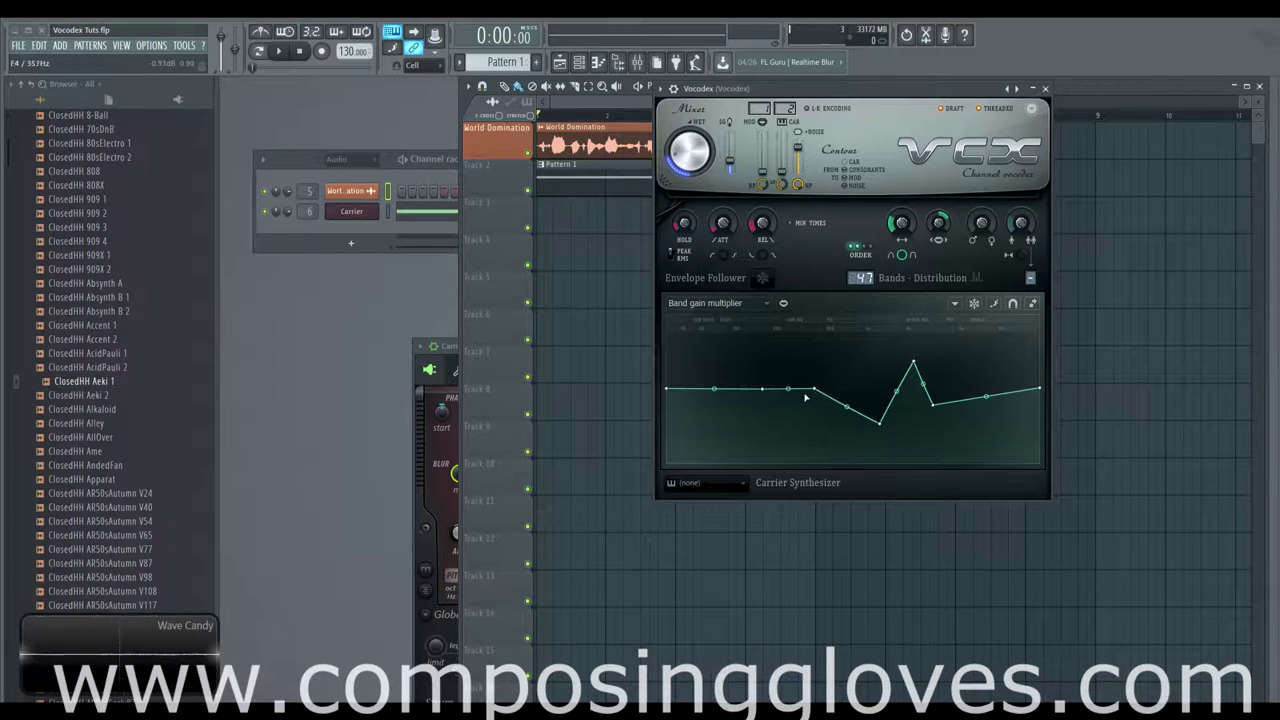
Step: Add two extra points on the flat low-frequency part of the gain curve and delete both
right_click(706, 389)
right_click(749, 389)
right_click(746, 392)
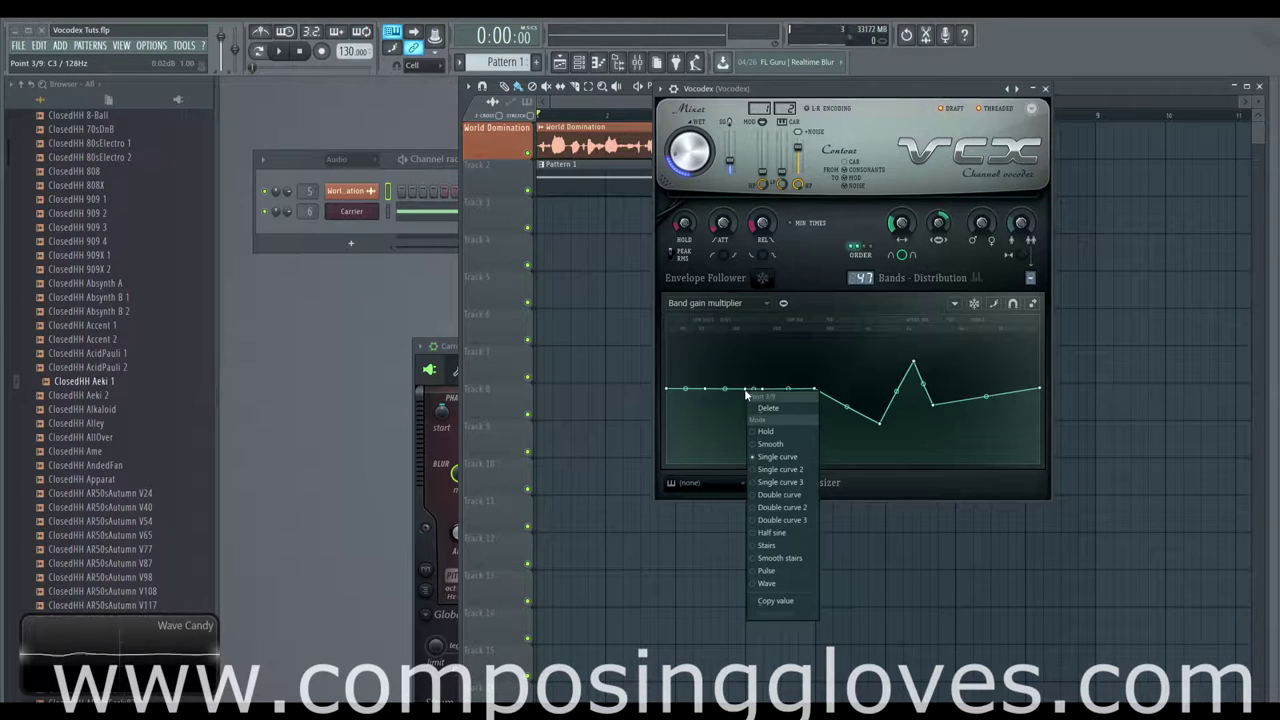
click(768, 408)
right_click(704, 389)
click(728, 408)
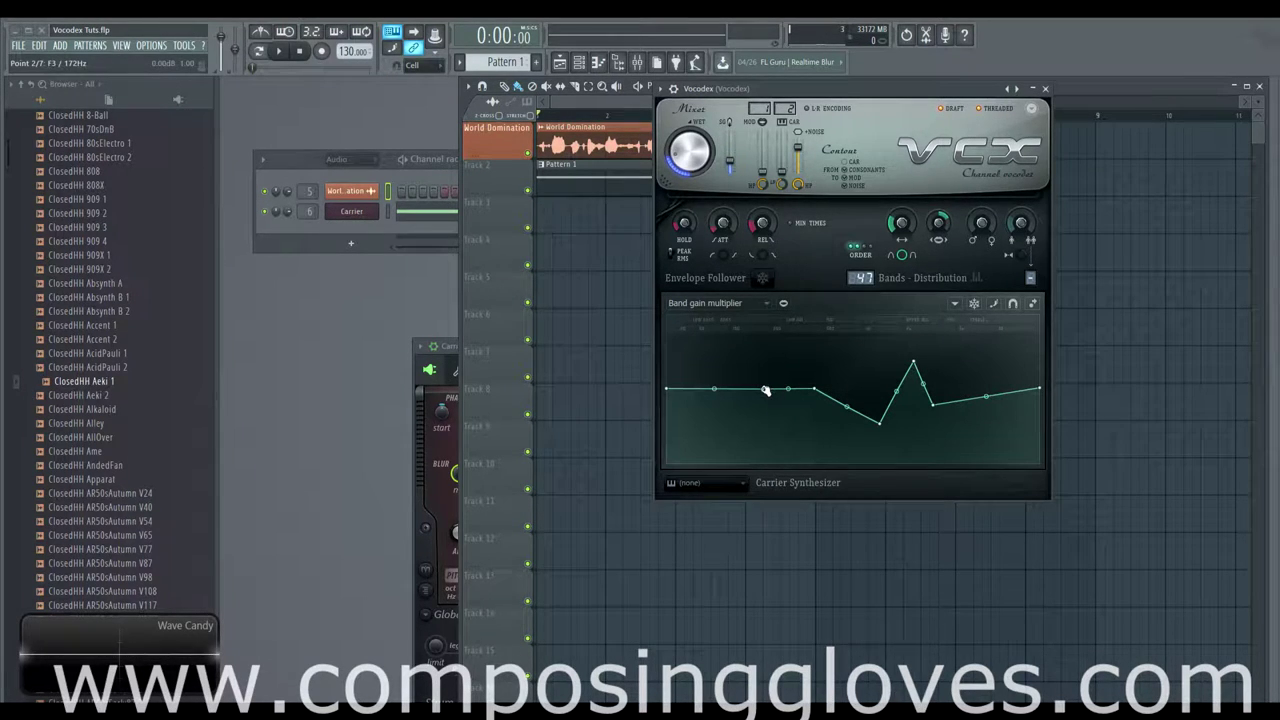
Step: Turn on snapping for the band graph, move the second inner point slightly towards higher frequencies and delete it
click(1013, 304)
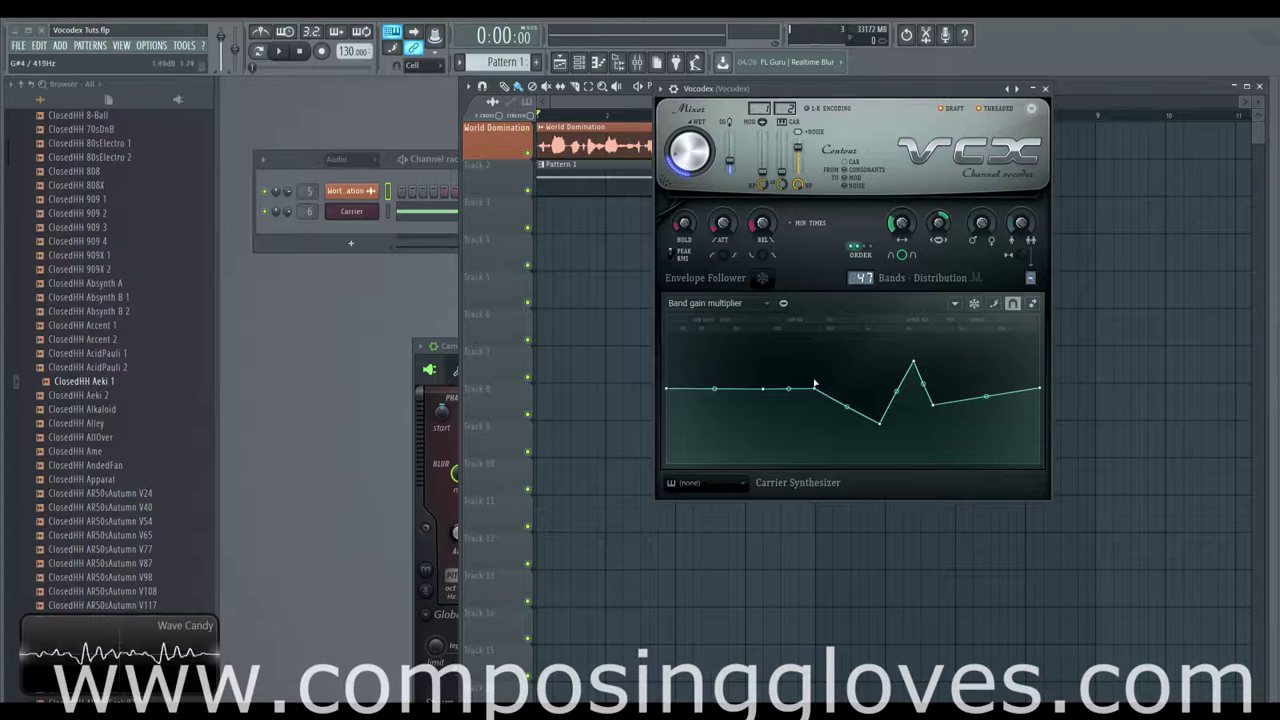
mouse_move(820, 396)
mouse_down()
mouse_move(806, 389)
mouse_move(846, 389)
mouse_move(822, 390)
mouse_move(823, 423)
mouse_move(822, 389)
mouse_up()
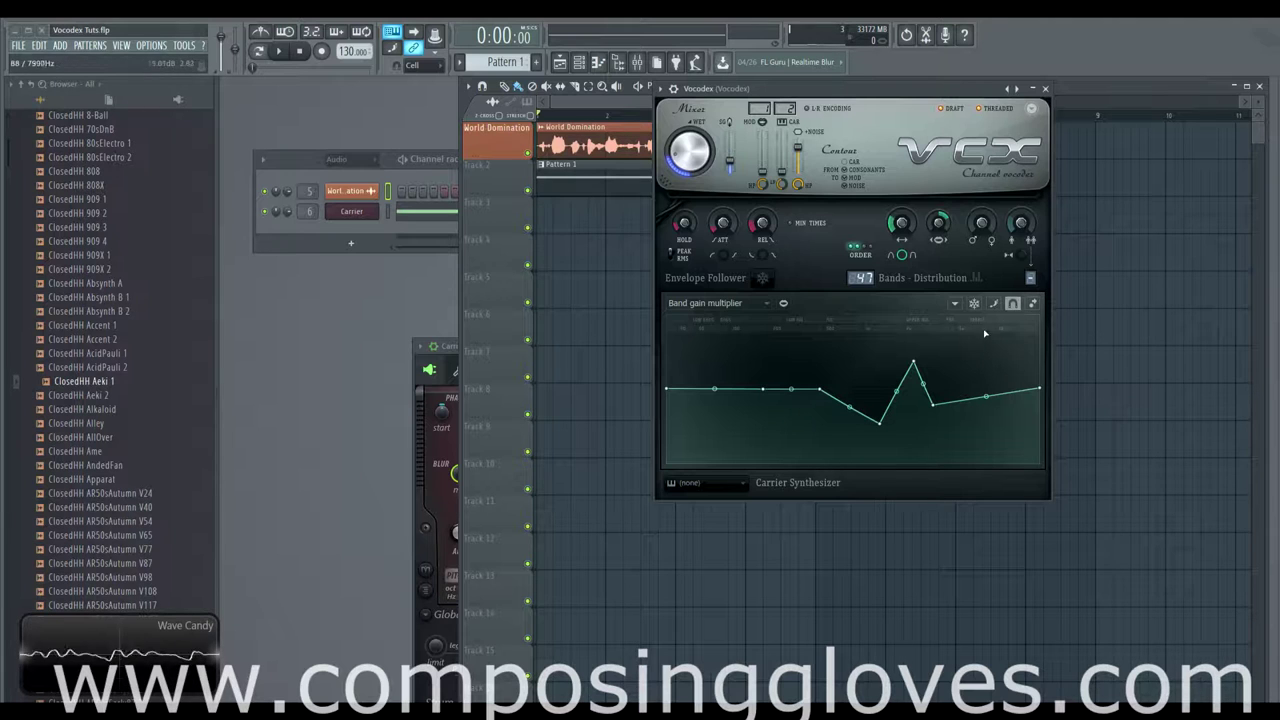
right_click(822, 392)
click(850, 410)
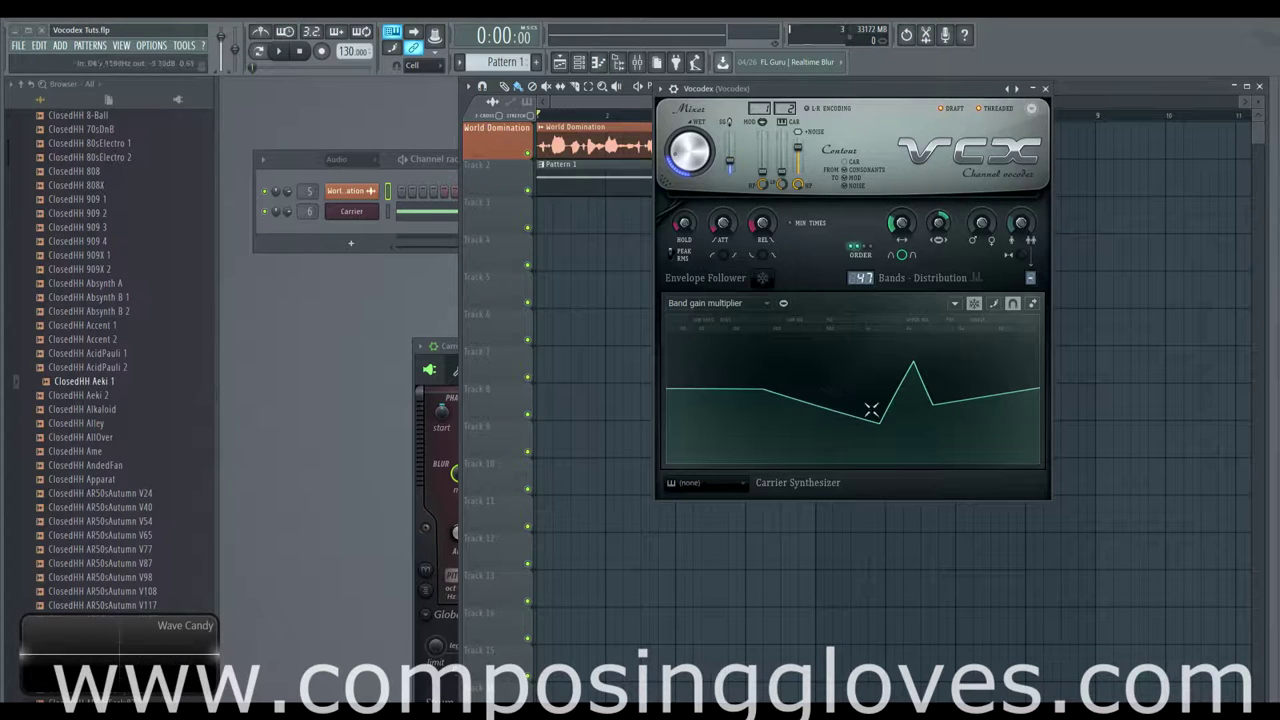
Step: Unfreeze the graph, switch to Step editing, draw the gain curve freehand as a wave and redraw it as a flat mid-height line
click(972, 304)
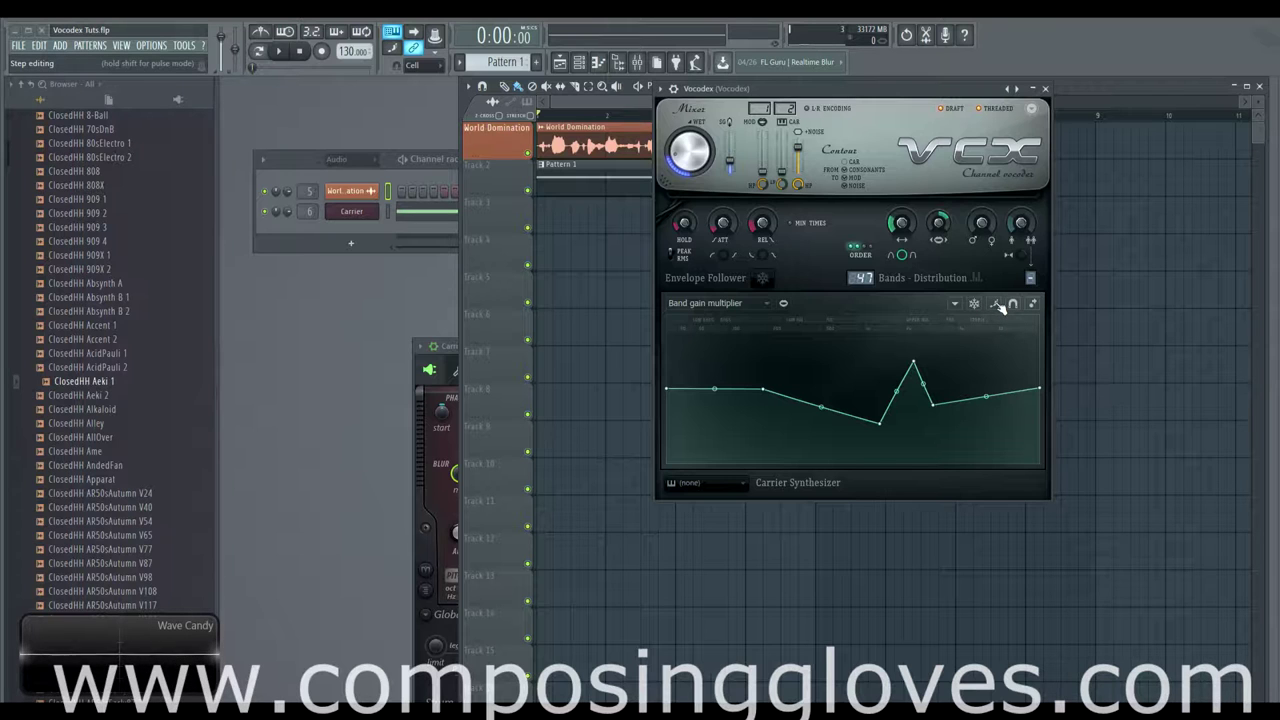
click(1000, 306)
mouse_move(1031, 380)
mouse_down()
mouse_move(896, 392)
mouse_move(800, 373)
mouse_move(751, 396)
mouse_move(762, 411)
mouse_move(937, 409)
mouse_up()
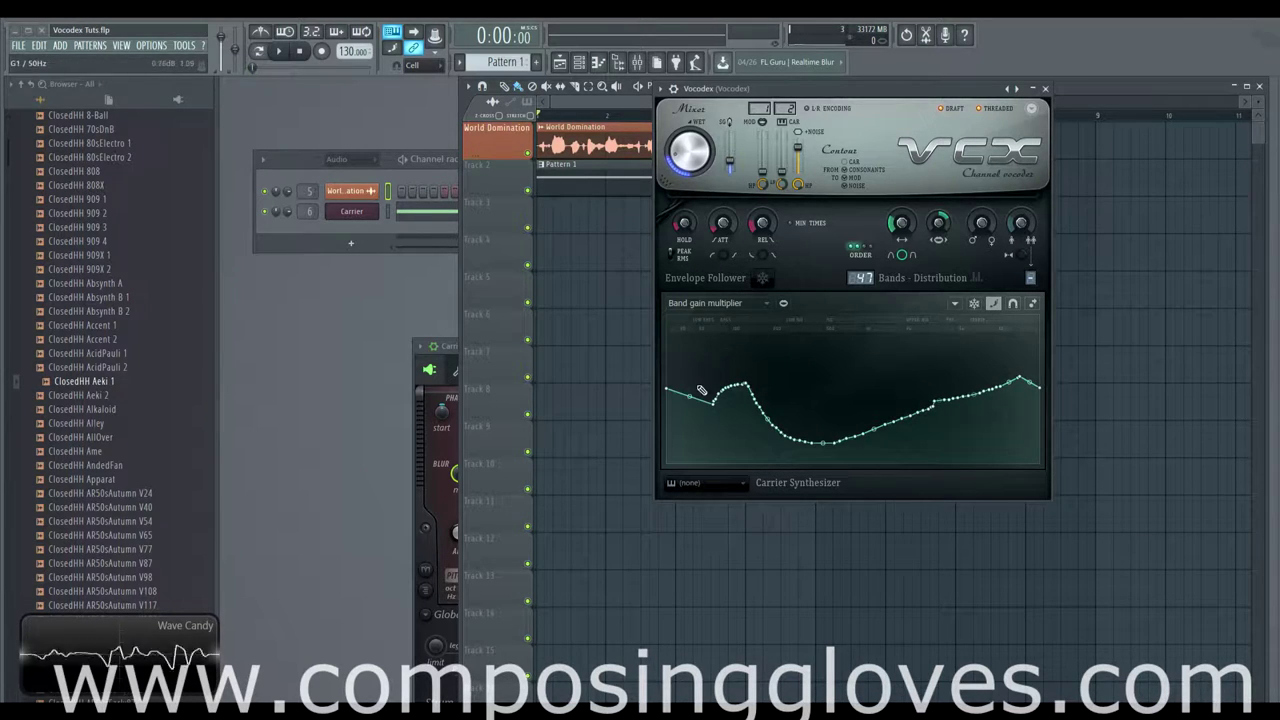
mouse_move(689, 392)
mouse_down()
mouse_move(853, 418)
mouse_move(1028, 386)
mouse_up()
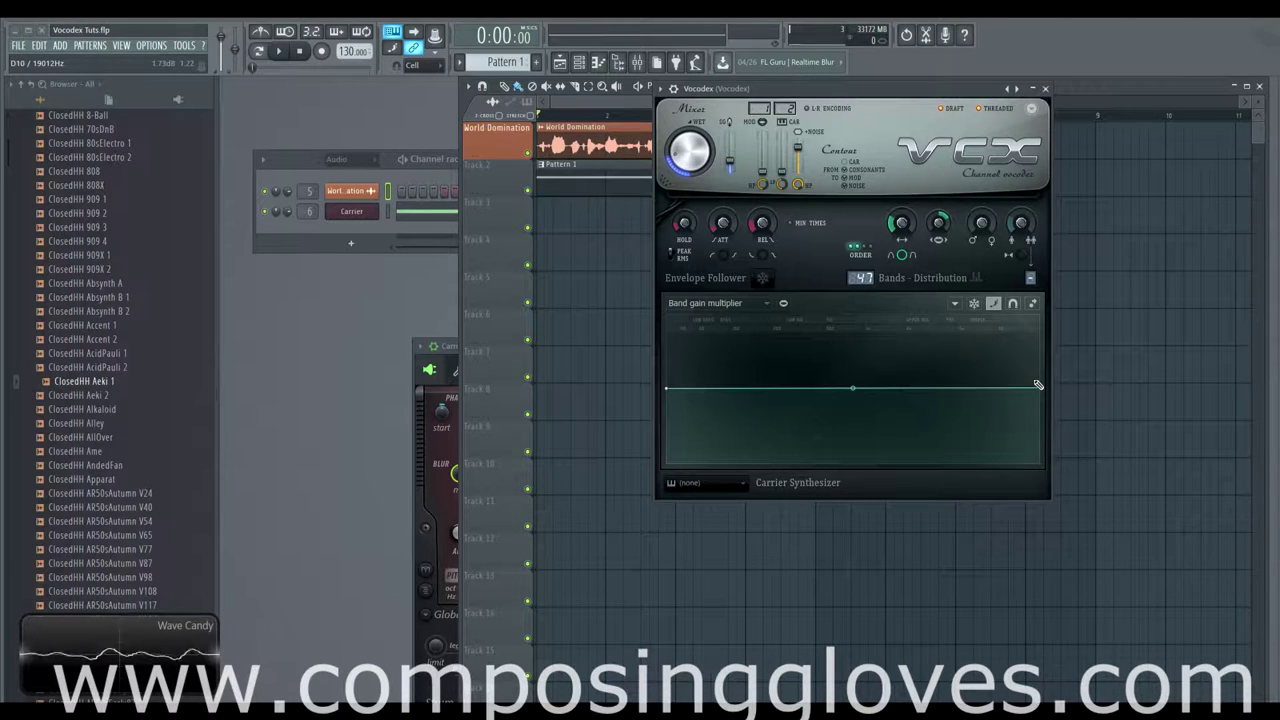
Step: Turn on snapping and add two points slightly above the flat gain curve, one at low-mid and one at high frequencies
click(1017, 304)
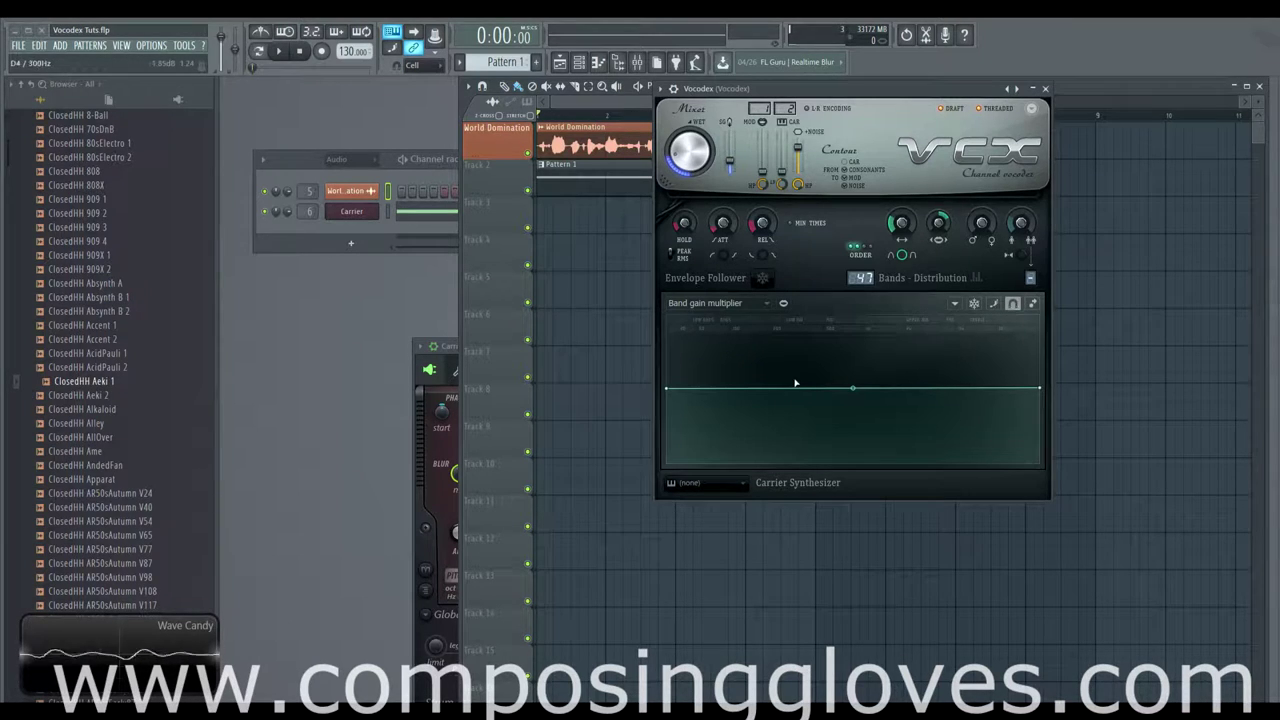
right_click(796, 380)
right_click(797, 380)
click(813, 381)
right_click(999, 386)
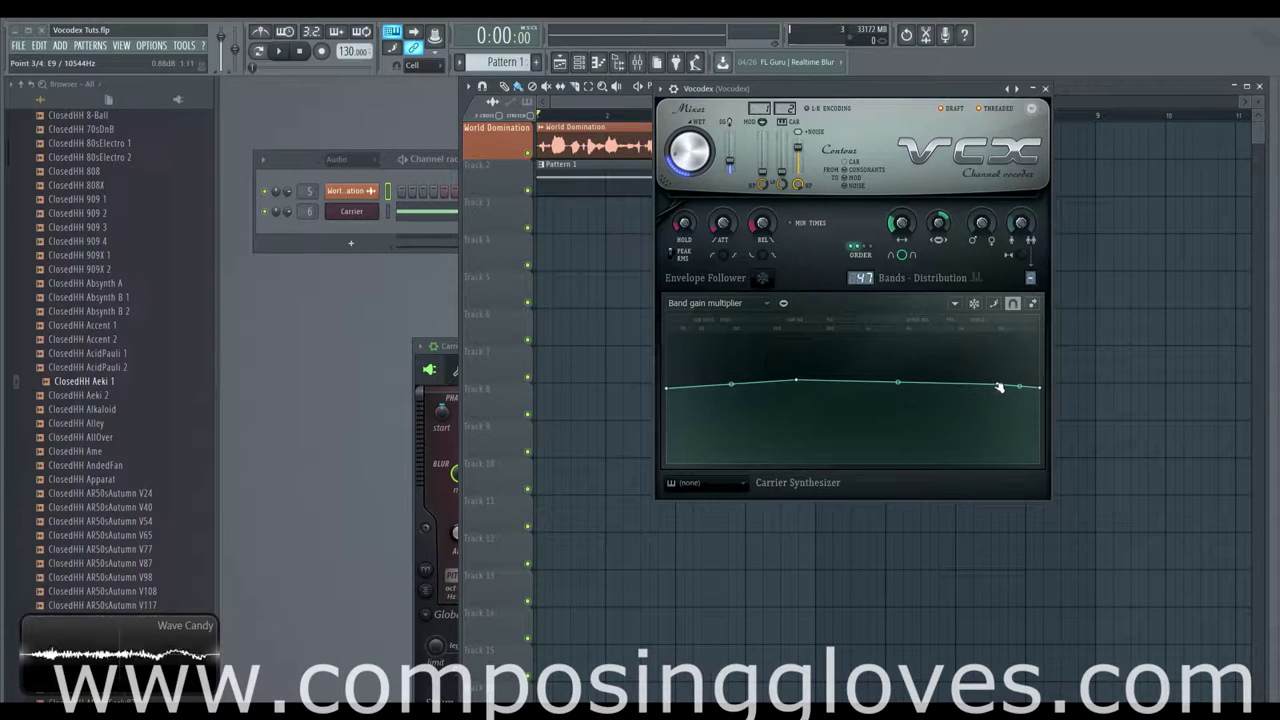
Step: Lower the high-frequency point of the gain curve, set its mode to Single curve 3 and slightly bend the segment before it
drag(999, 386, 1000, 421)
right_click(1000, 421)
click(1047, 517)
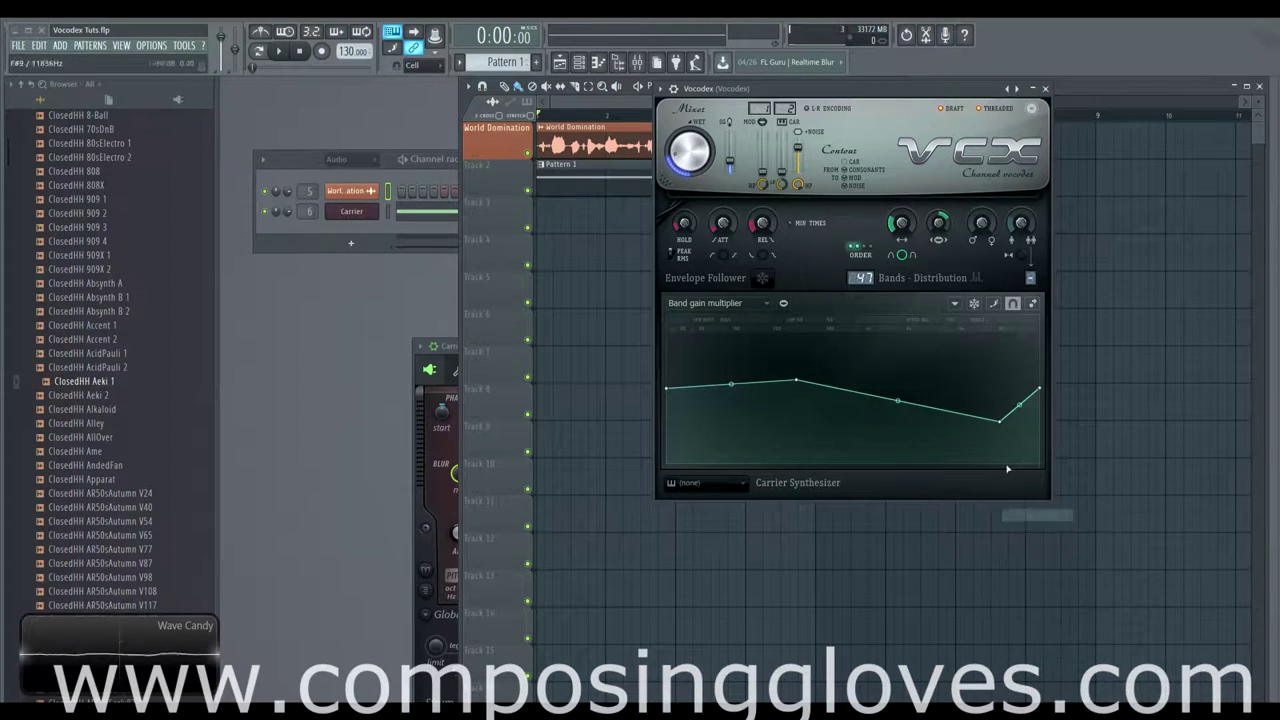
mouse_move(897, 400)
mouse_down()
mouse_move(897, 414)
mouse_move(897, 385)
mouse_move(897, 404)
mouse_up()
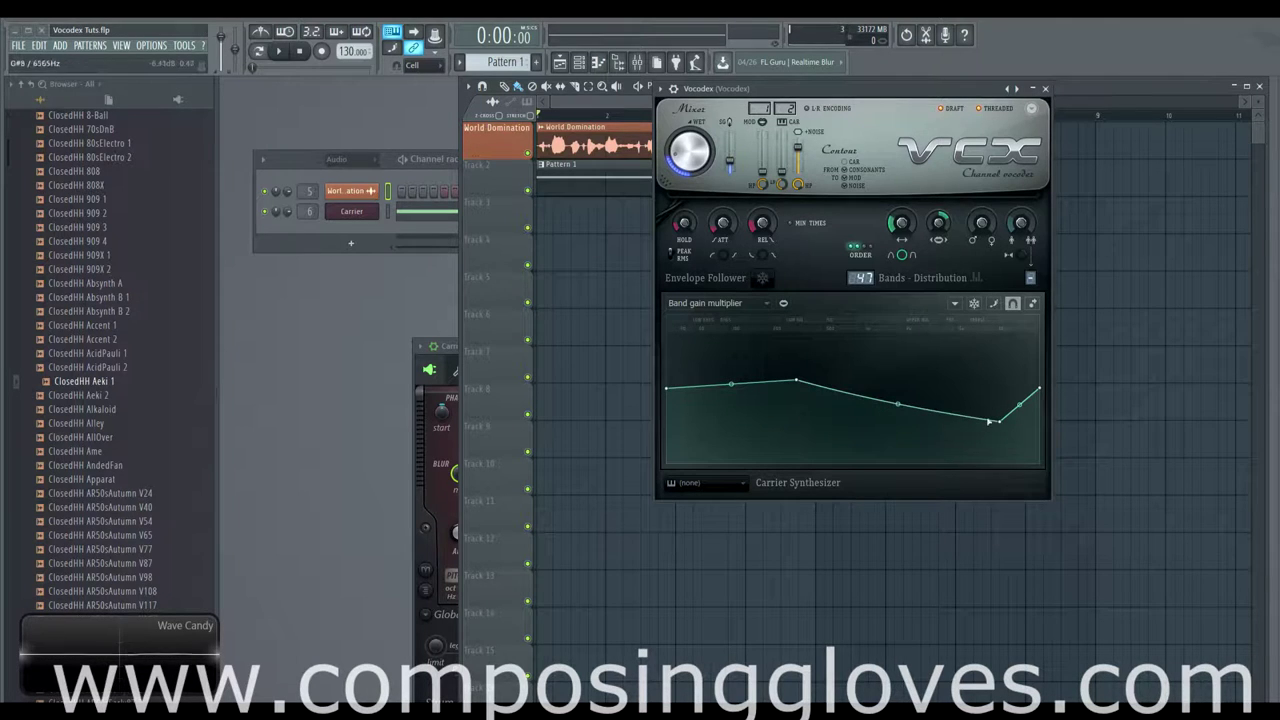
Step: Change the high-frequency point's mode to Pulse and adjust the segment's tension to get fewer, wider pulses
right_click(1001, 421)
click(1041, 604)
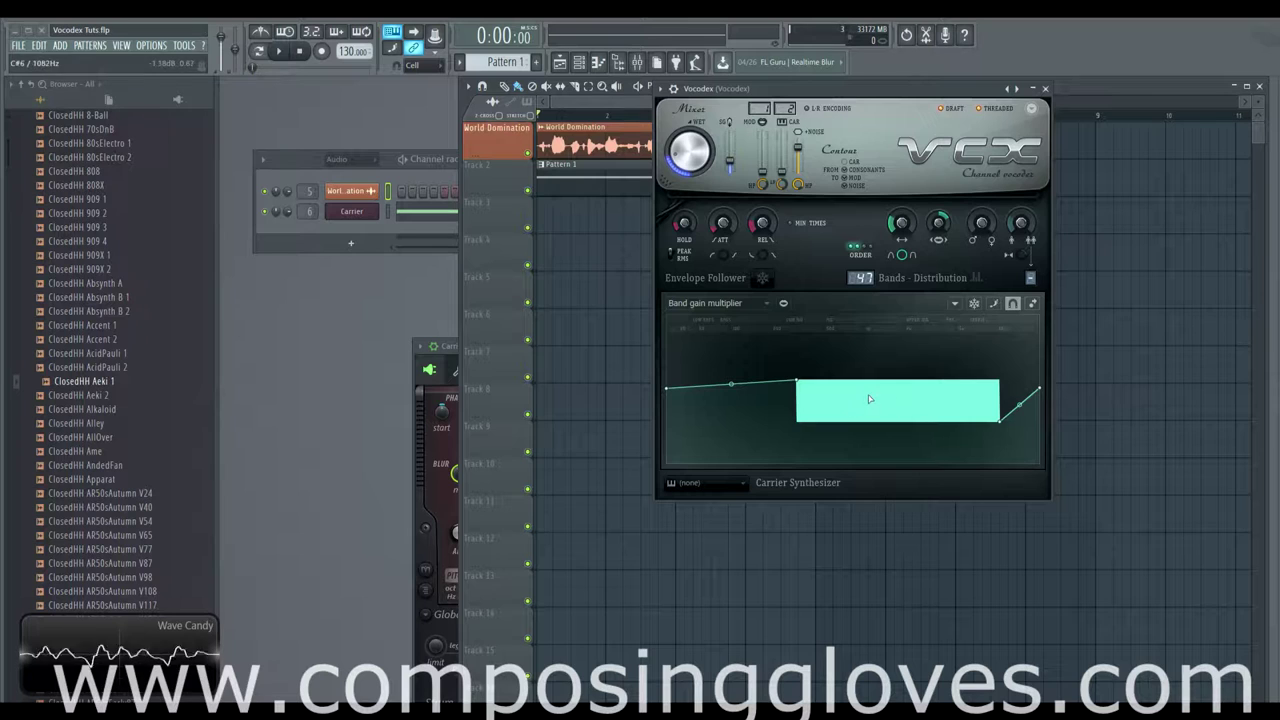
drag(900, 401, 900, 392)
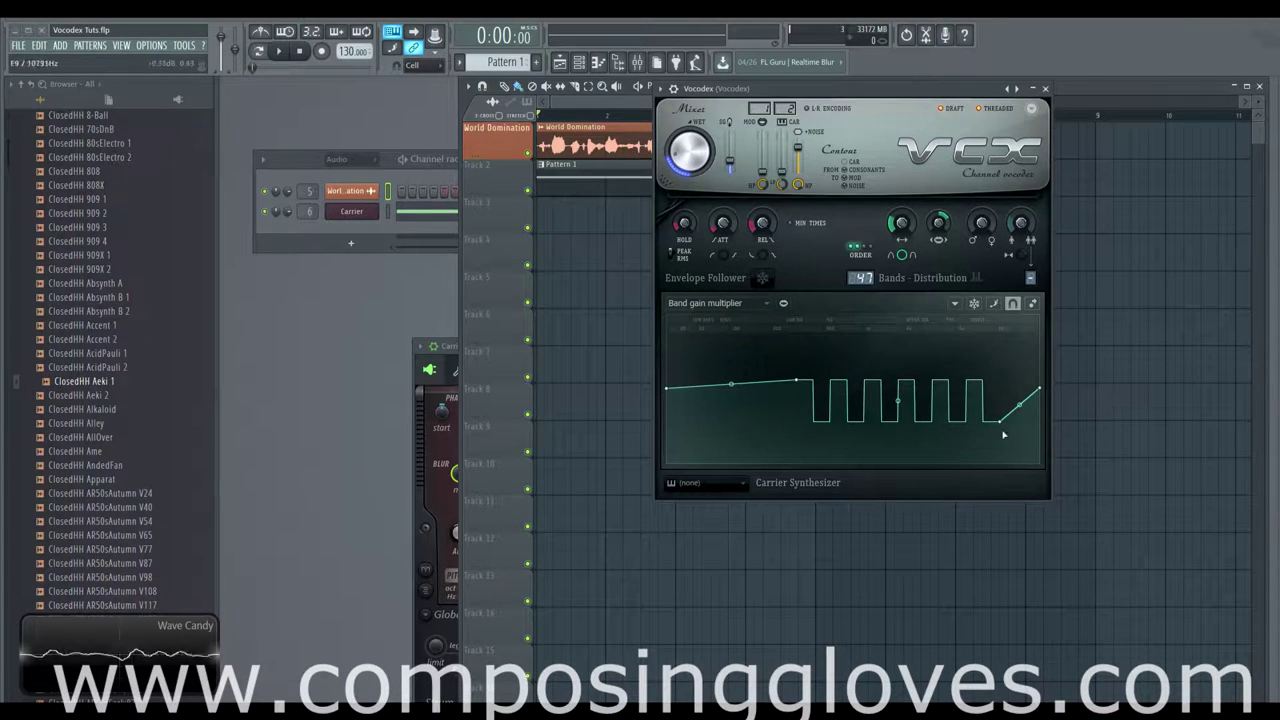
Step: Set the high-frequency point back to Single curve and move both inner points to the flat 0 dB level
right_click(1001, 421)
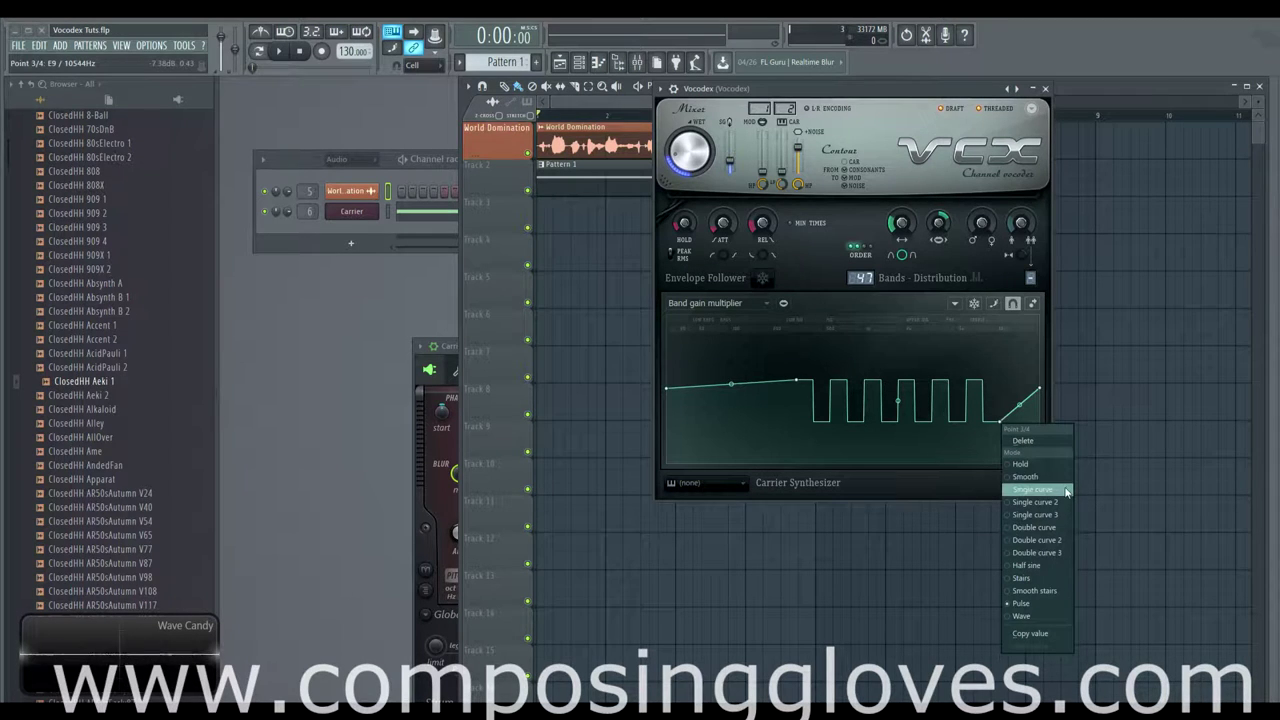
click(1064, 490)
drag(999, 421, 996, 389)
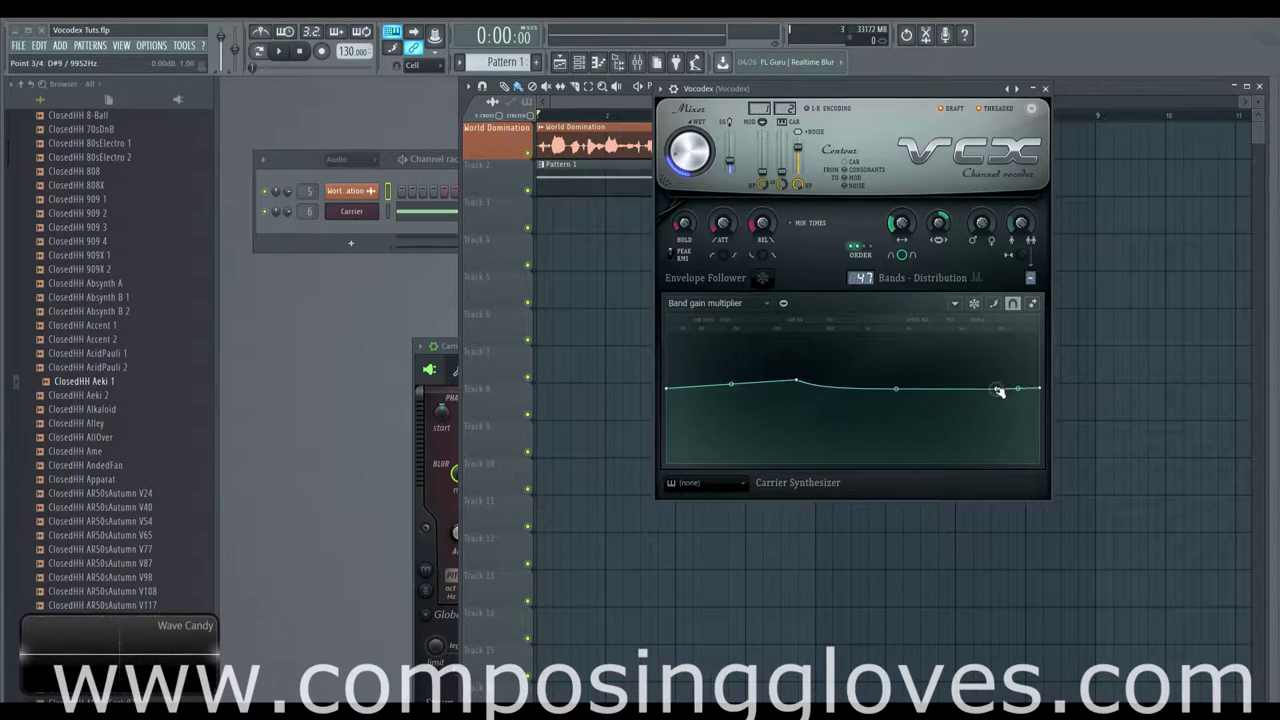
drag(800, 384, 797, 389)
Step: Copy the low-mid point's value, paste it onto a new point between the two inner points and delete that new point
right_click(797, 389)
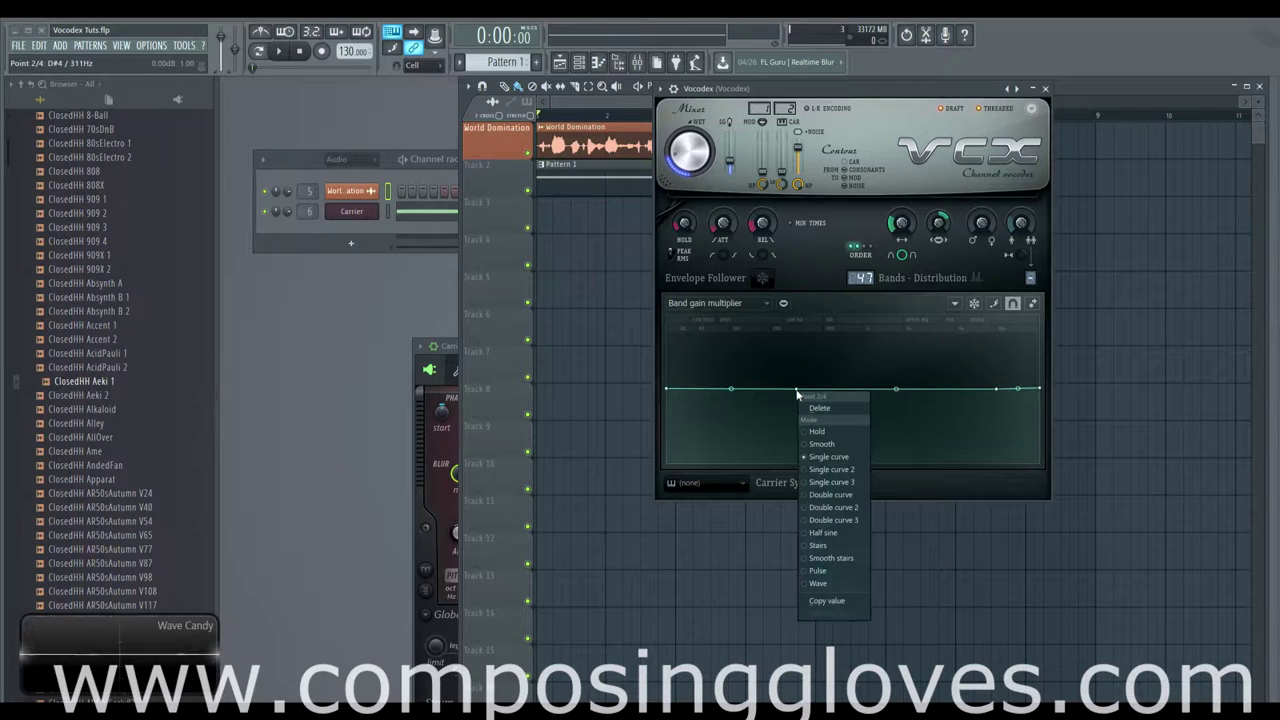
click(856, 603)
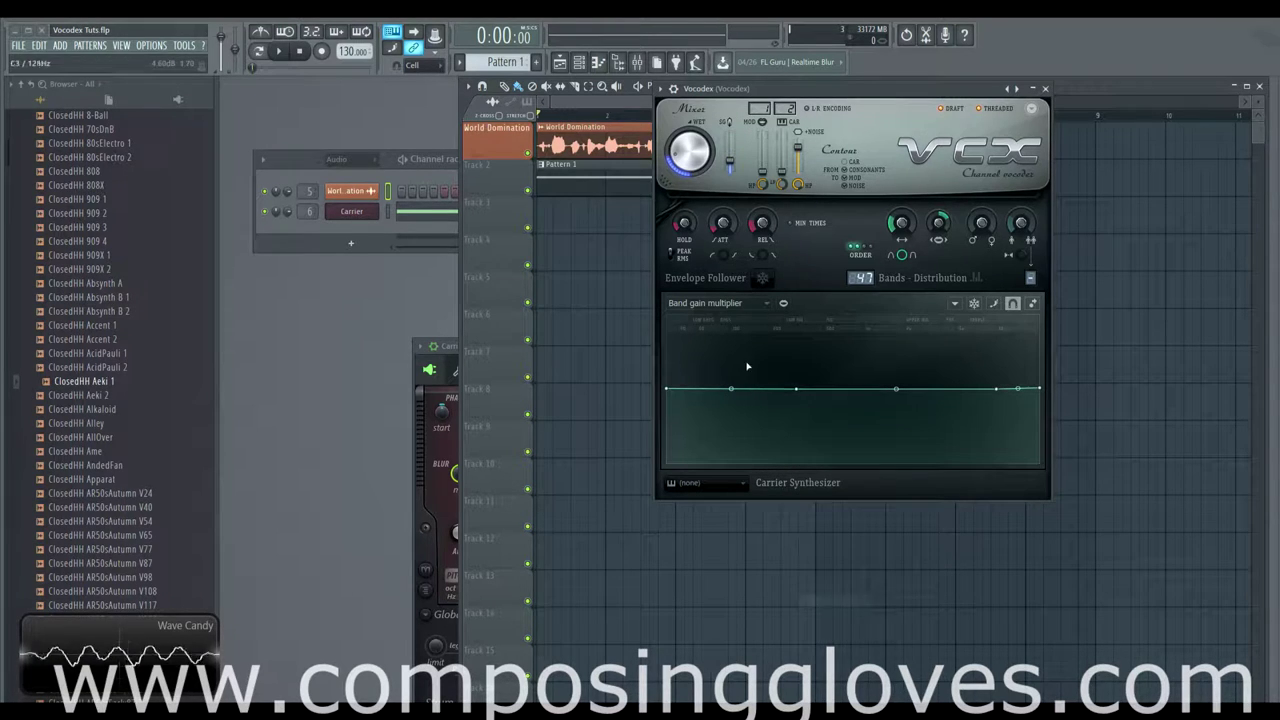
right_click(932, 389)
click(1001, 613)
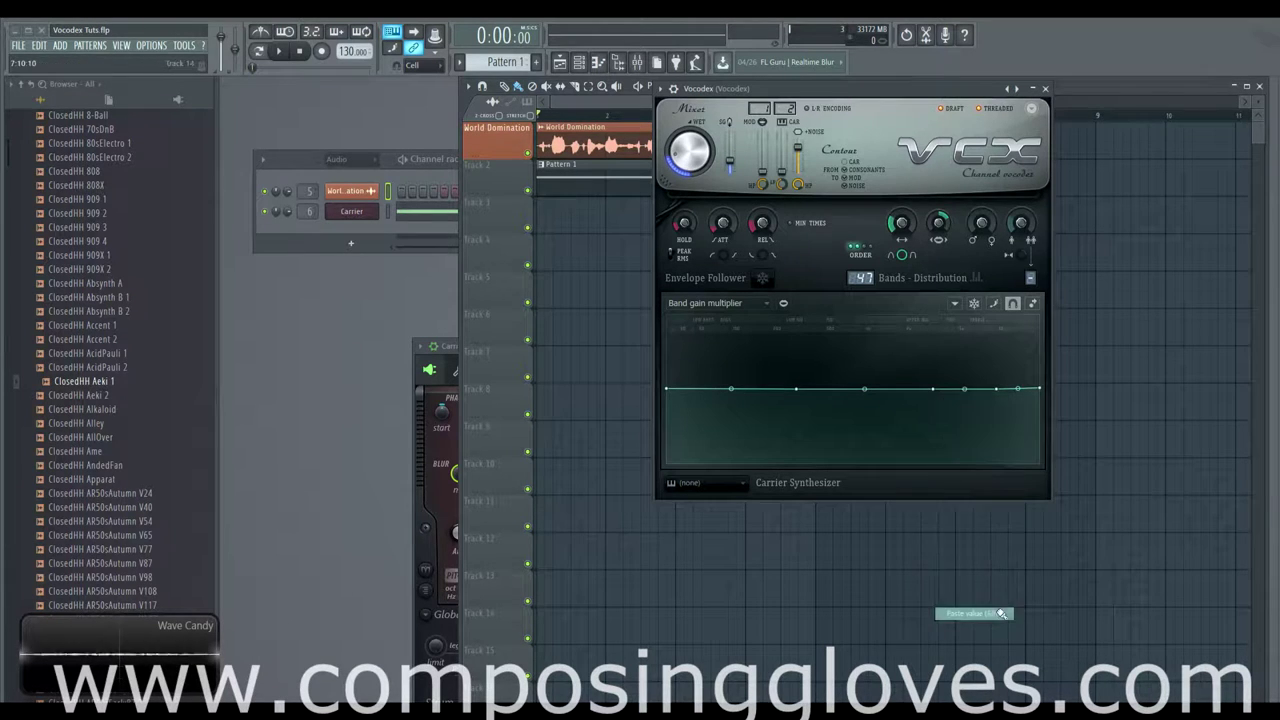
right_click(932, 389)
click(948, 407)
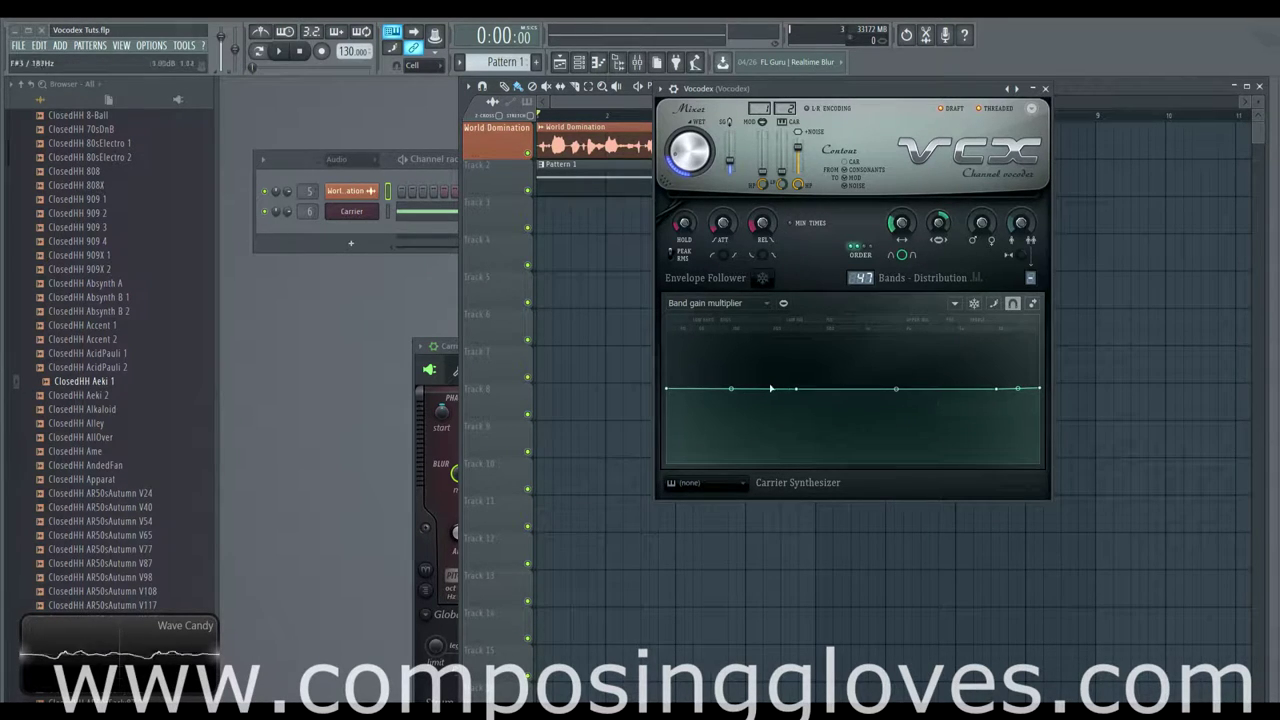
Step: Delete the remaining low-mid and high-frequency inner points from the gain curve
right_click(796, 389)
click(820, 409)
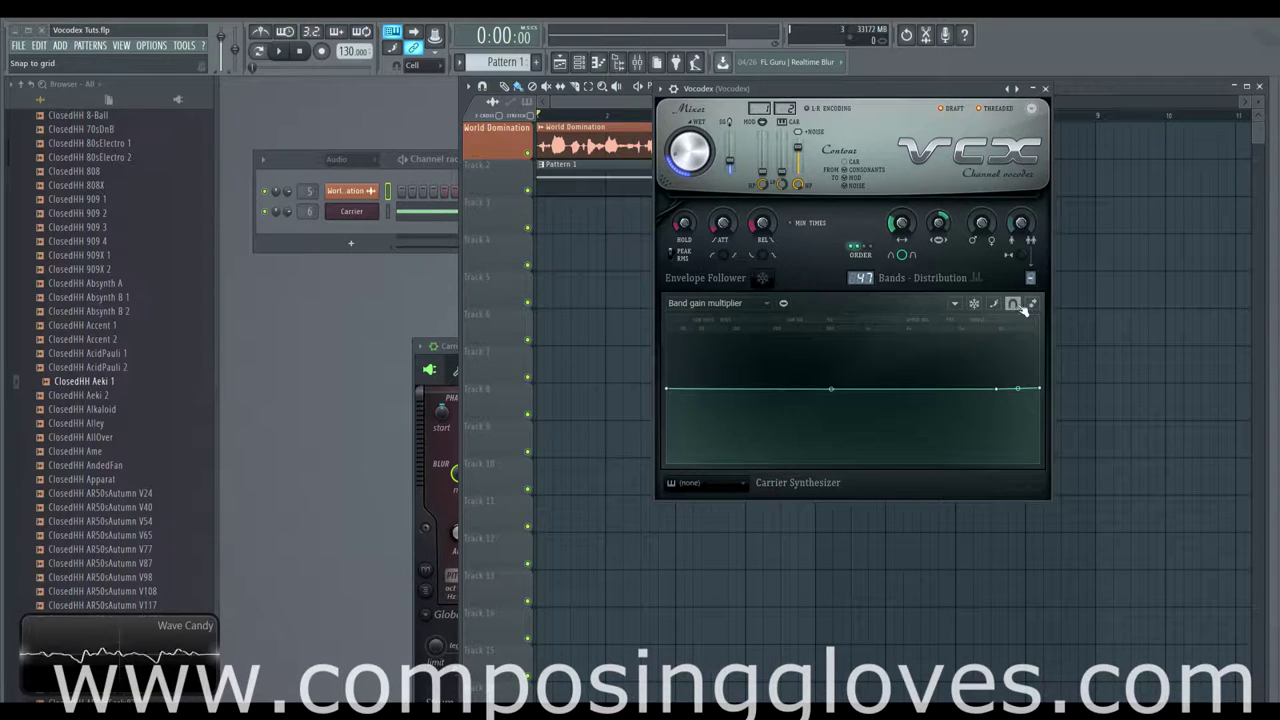
right_click(997, 389)
click(1015, 407)
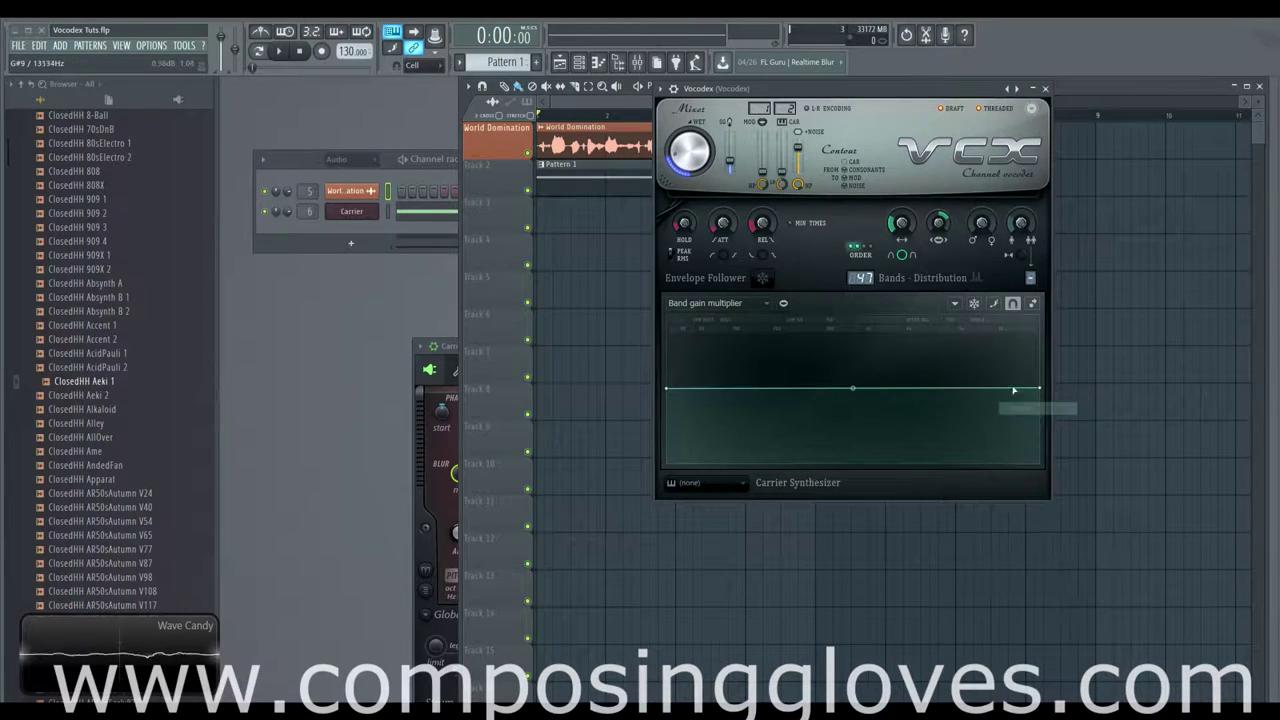
Step: Turn off snapping, turn on slide mode and add five points along the flat gain curve
click(1013, 304)
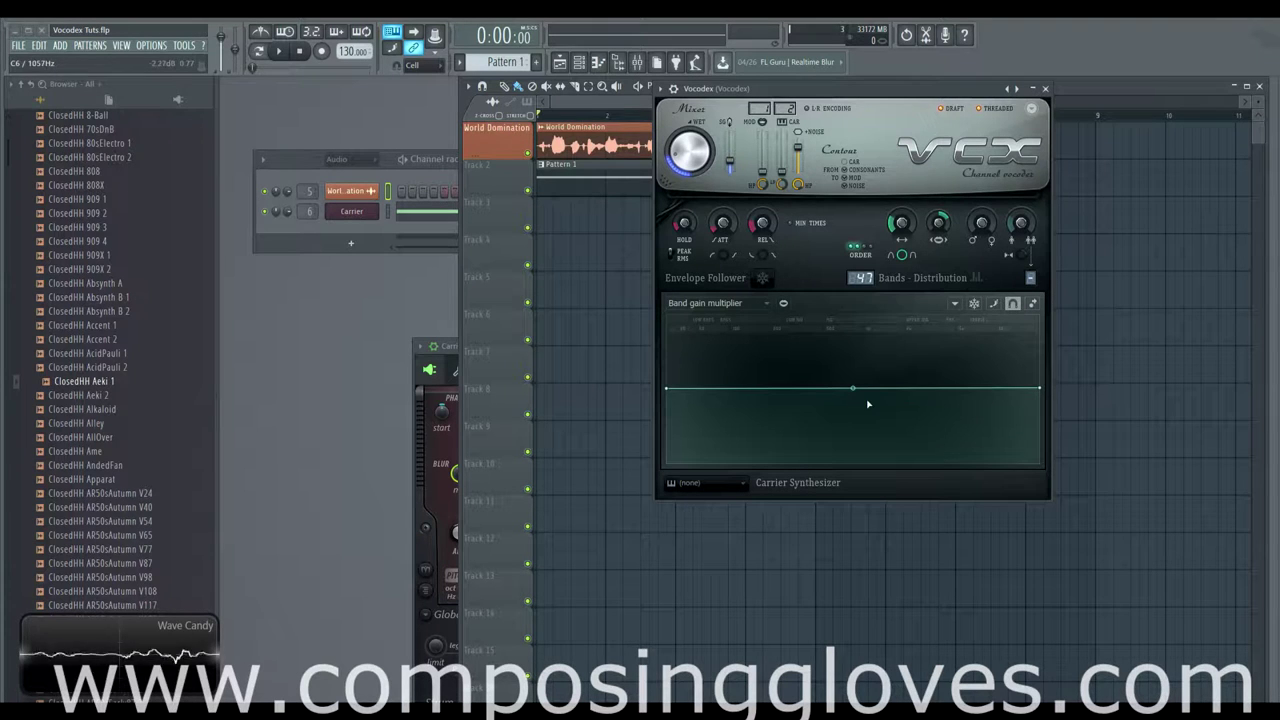
mouse_move(853, 389)
mouse_down()
mouse_move(920, 390)
mouse_move(873, 390)
mouse_up()
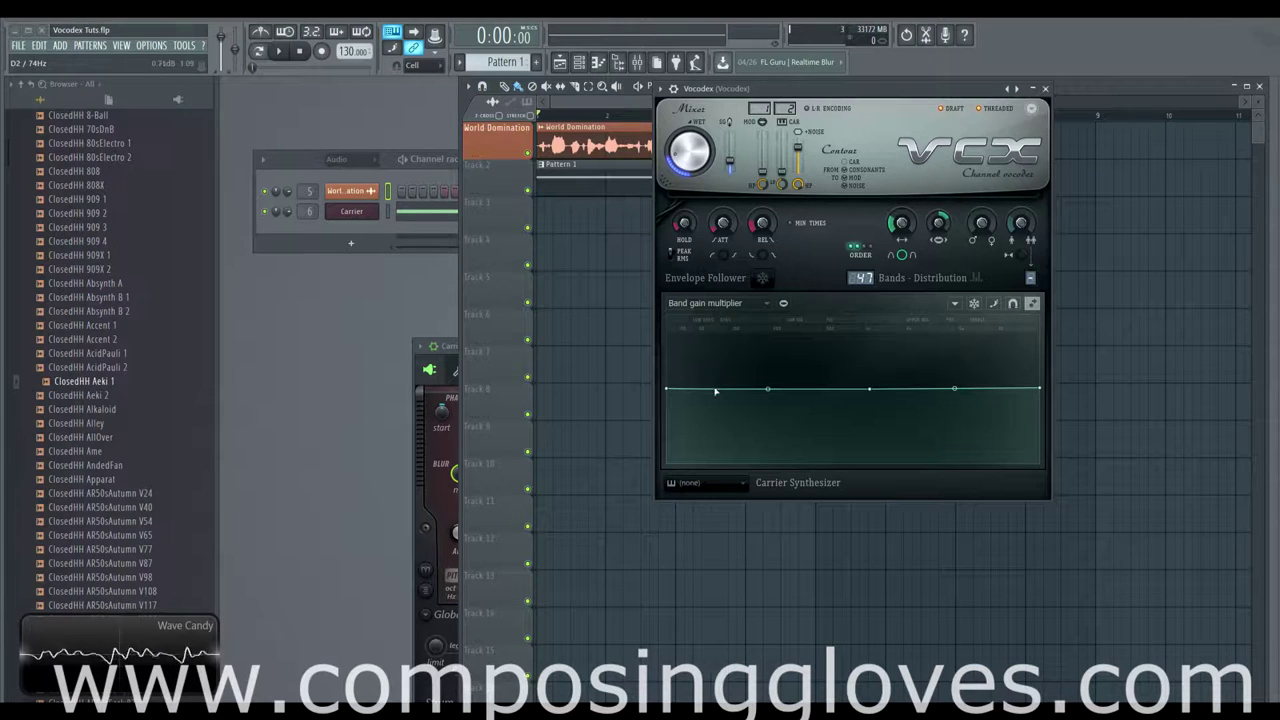
mouse_move(797, 391)
mouse_down()
mouse_move(893, 397)
mouse_move(690, 388)
mouse_move(822, 388)
mouse_up()
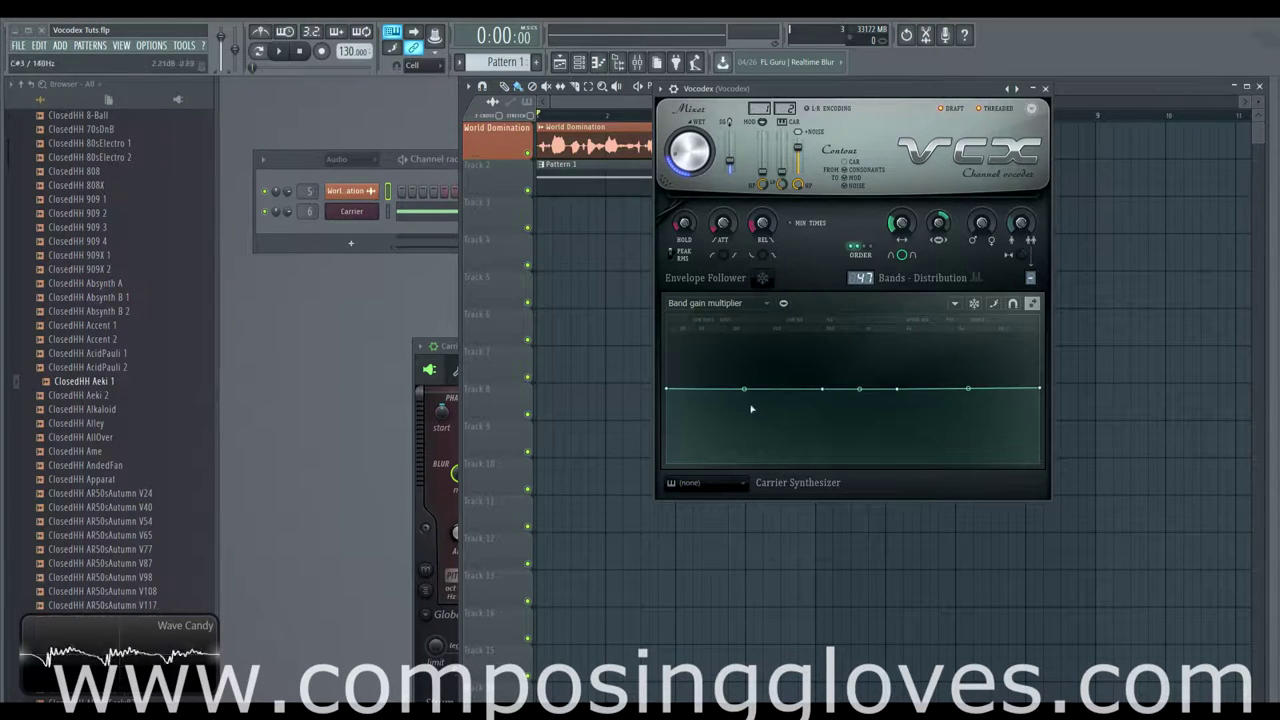
right_click(783, 390)
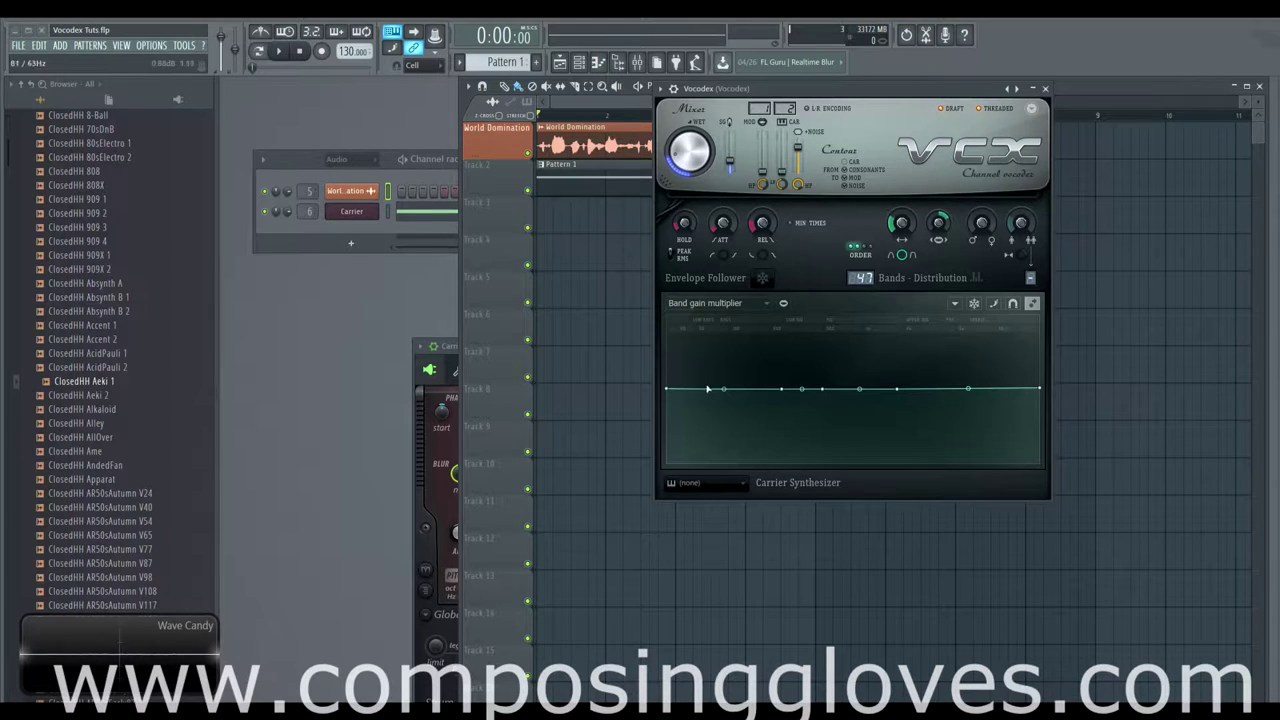
right_click(747, 390)
right_click(873, 390)
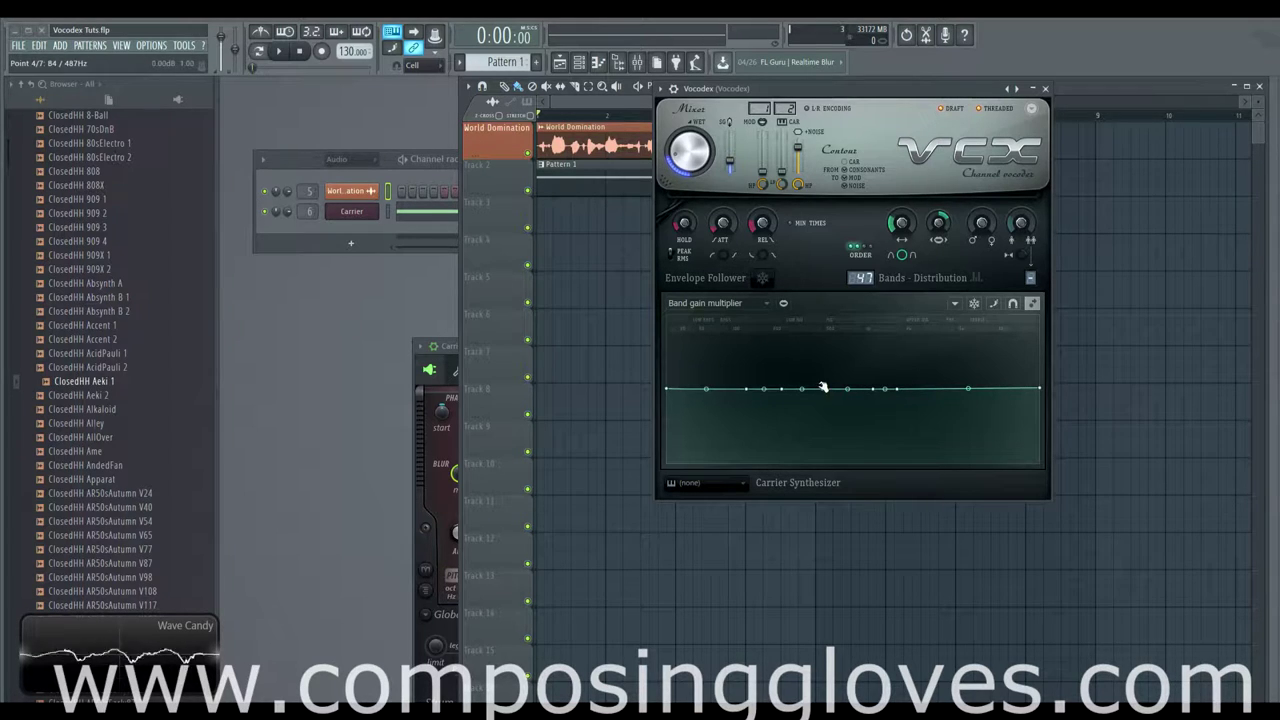
Step: Slide the middle point down towards lower frequencies, then use Step editing to redraw the gain curve as a flat line
drag(824, 389, 786, 414)
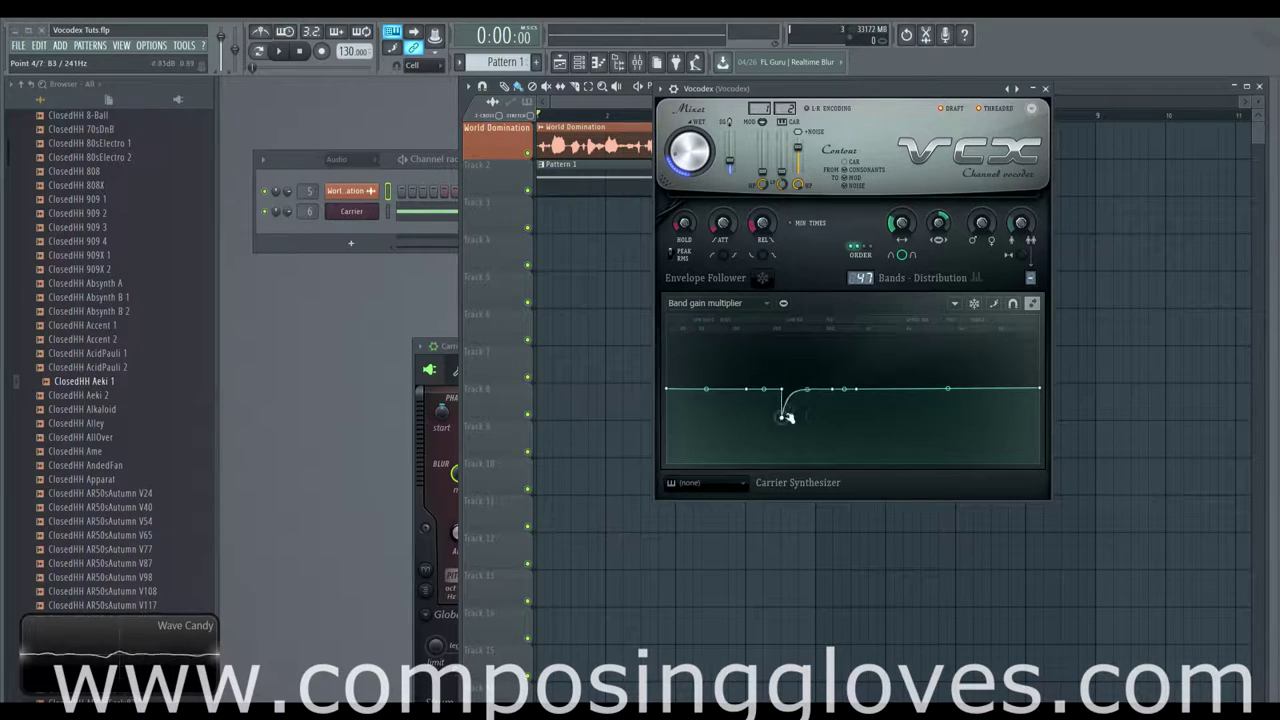
click(995, 304)
drag(954, 387, 732, 392)
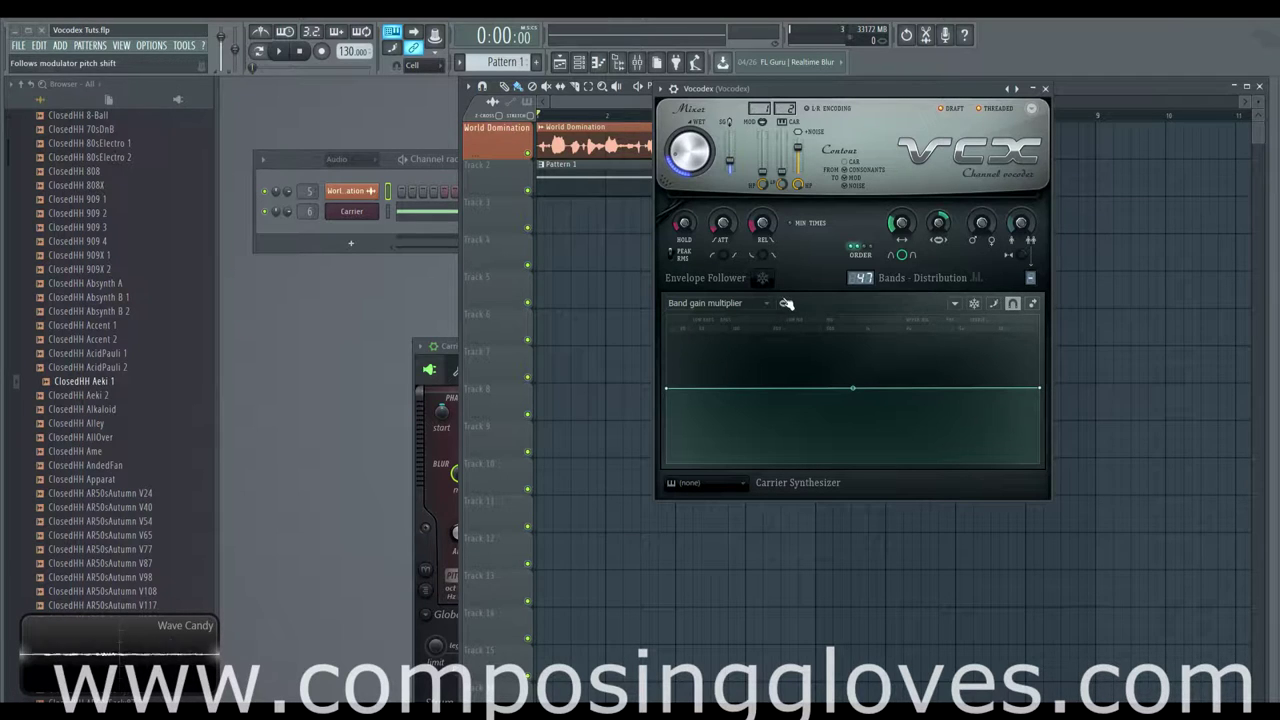
Step: Look through the band graph's options and its list of editable band parameters, keeping Band gain multiplier selected
click(953, 304)
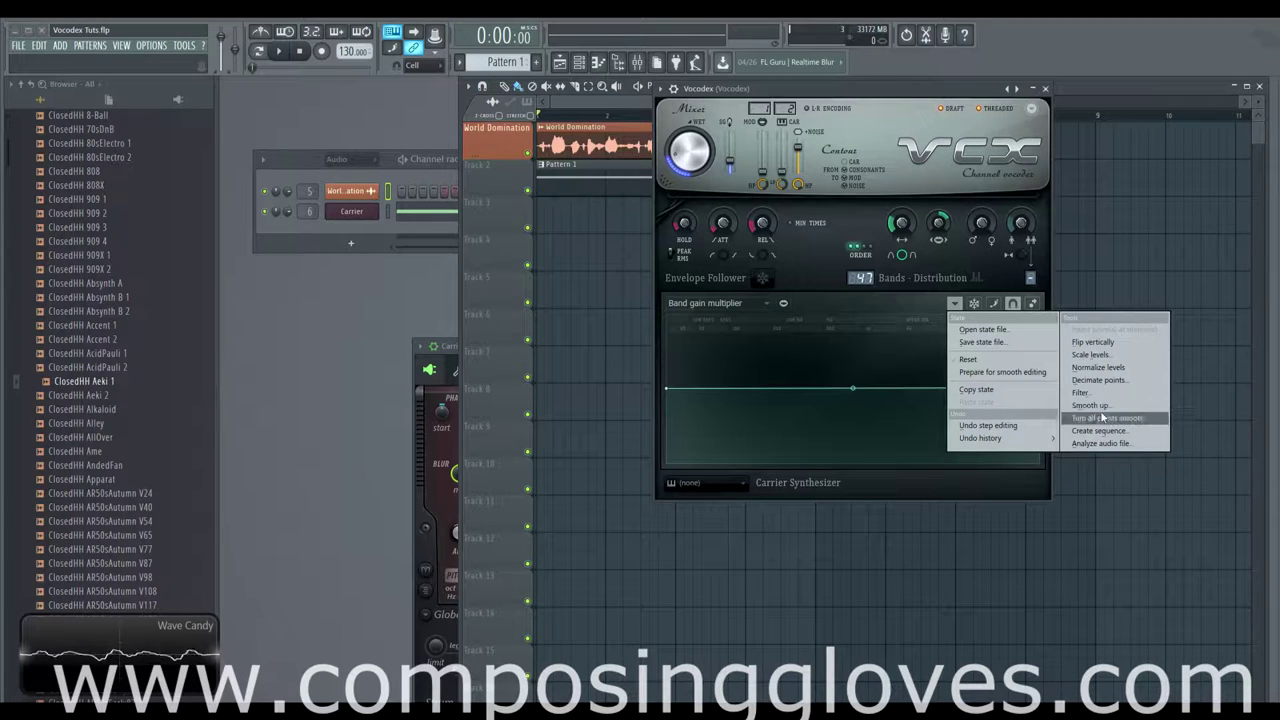
click(820, 270)
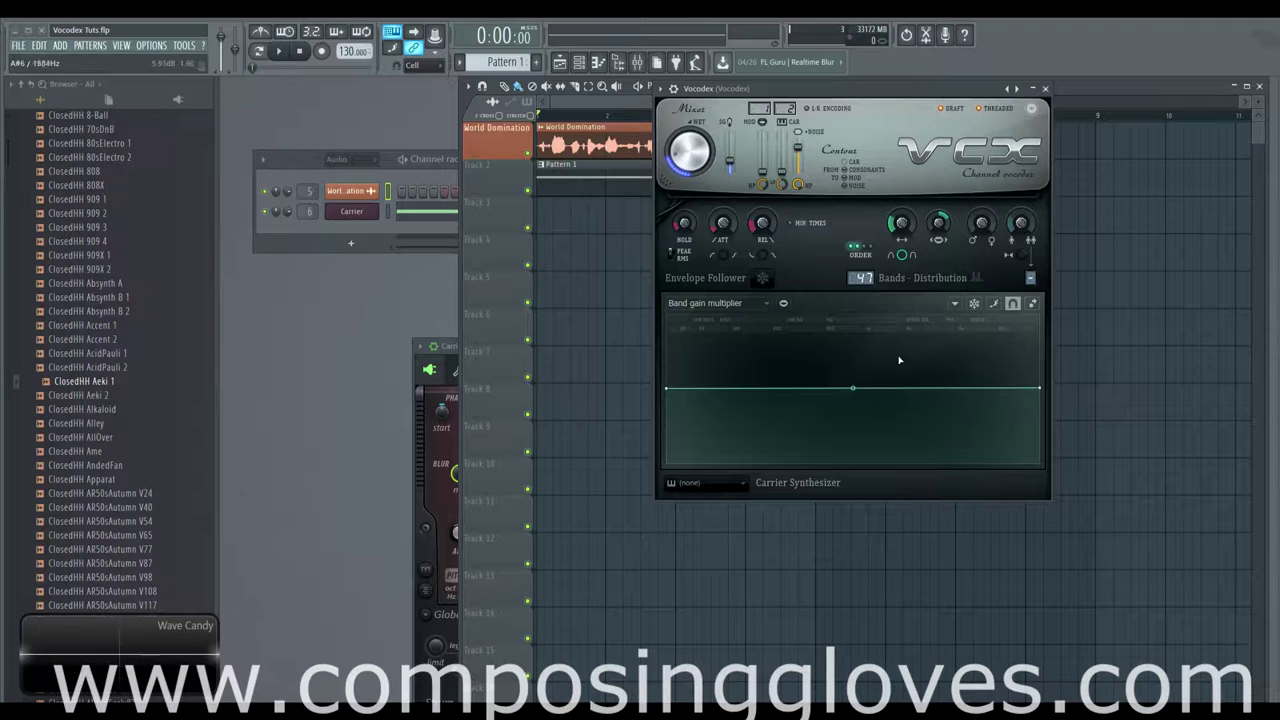
click(743, 303)
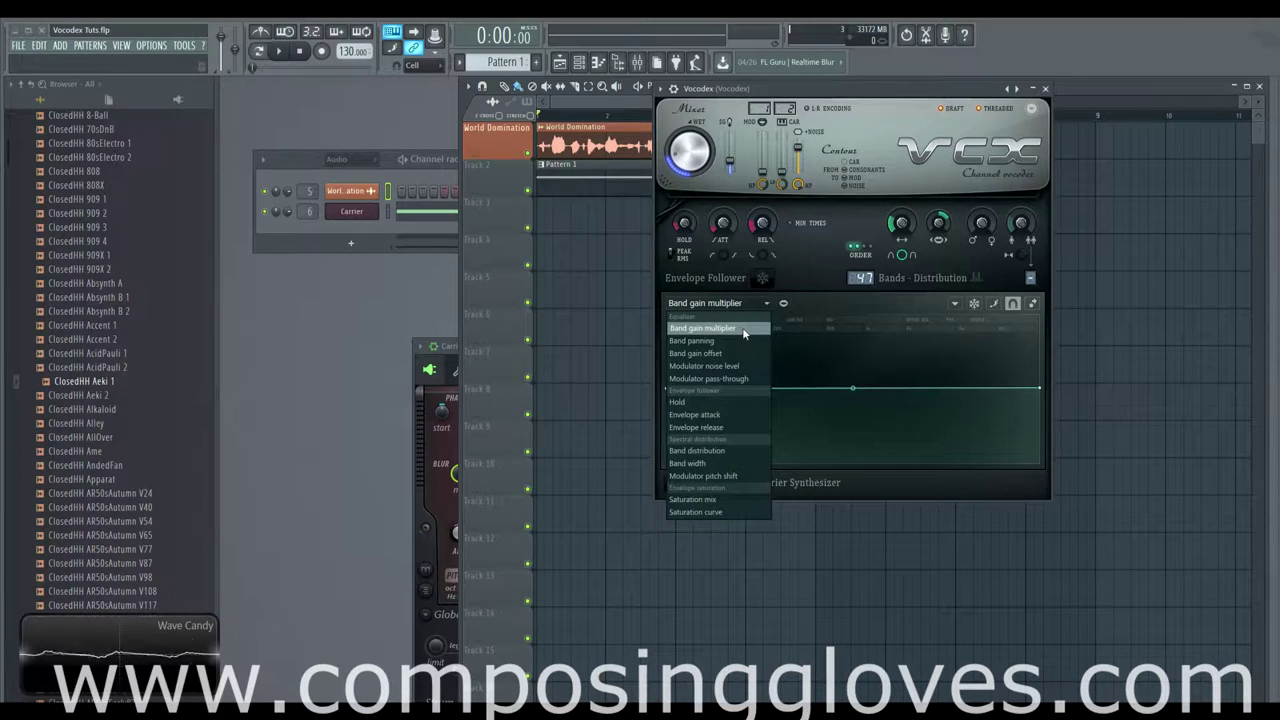
click(834, 298)
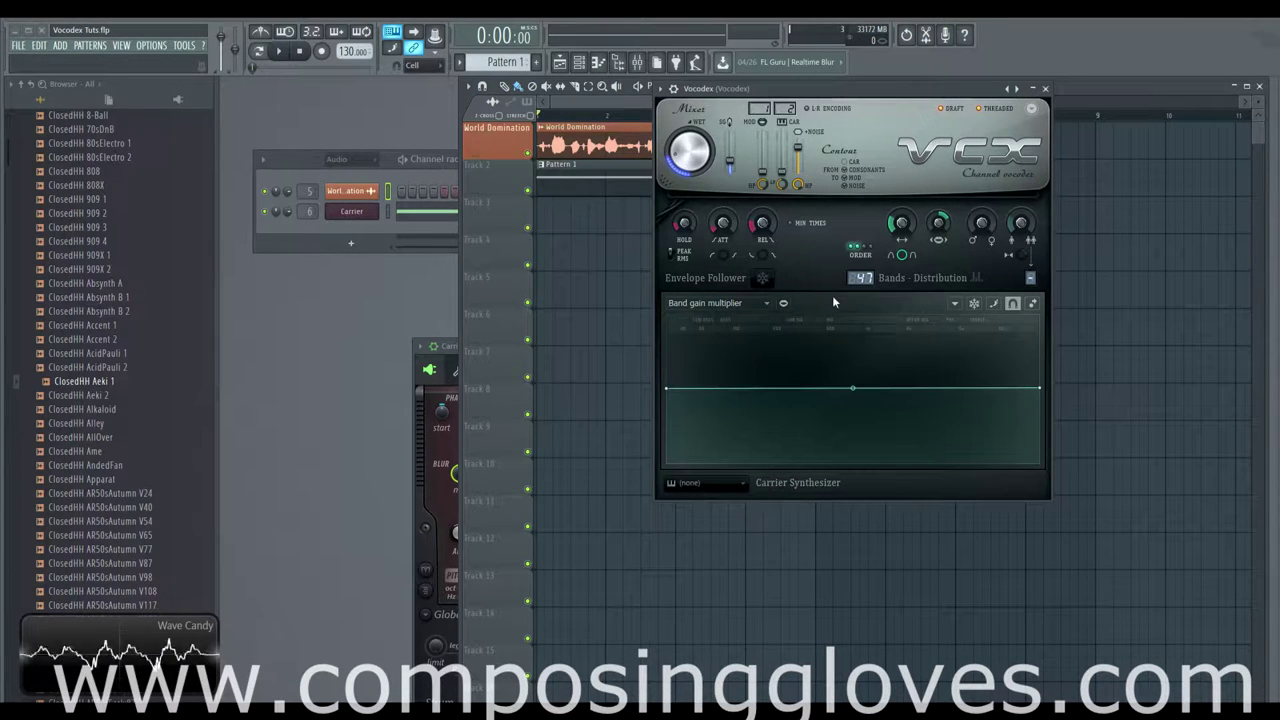
click(765, 303)
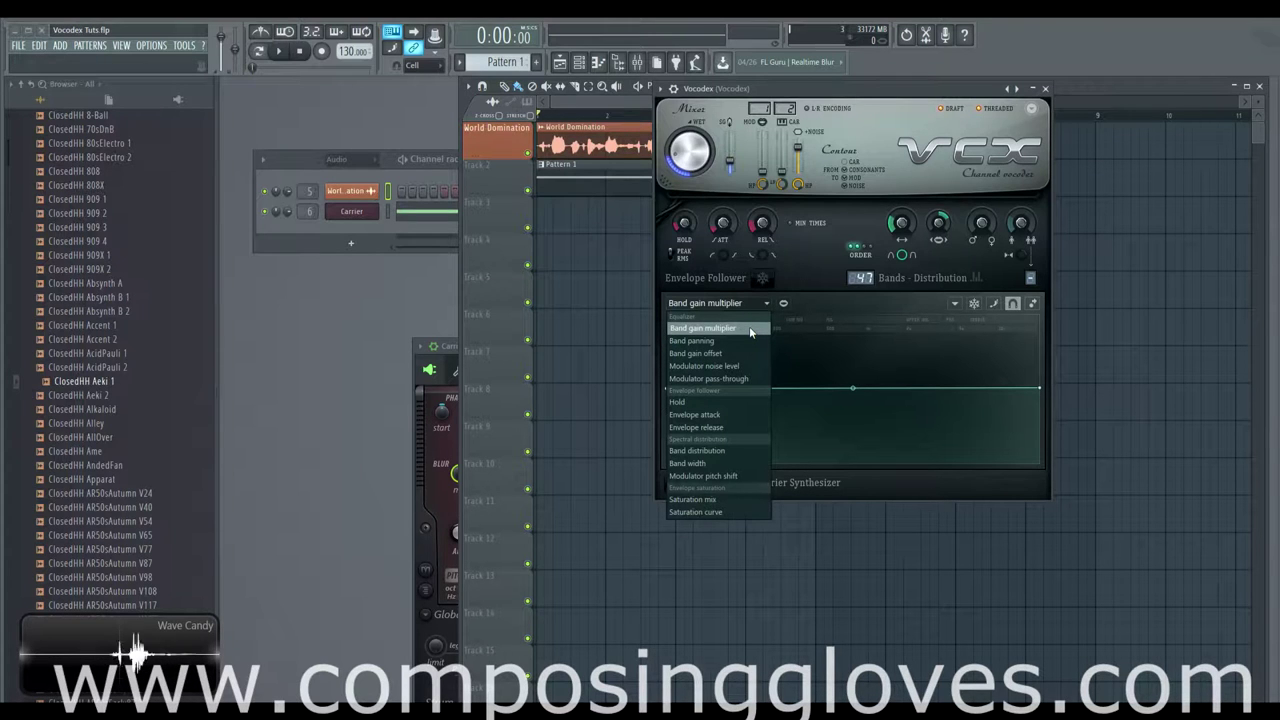
click(749, 328)
Step: Switch the graph to Band panning and add a 100% right point at 92 Hz and a 100% left point at 7455 Hz
click(740, 303)
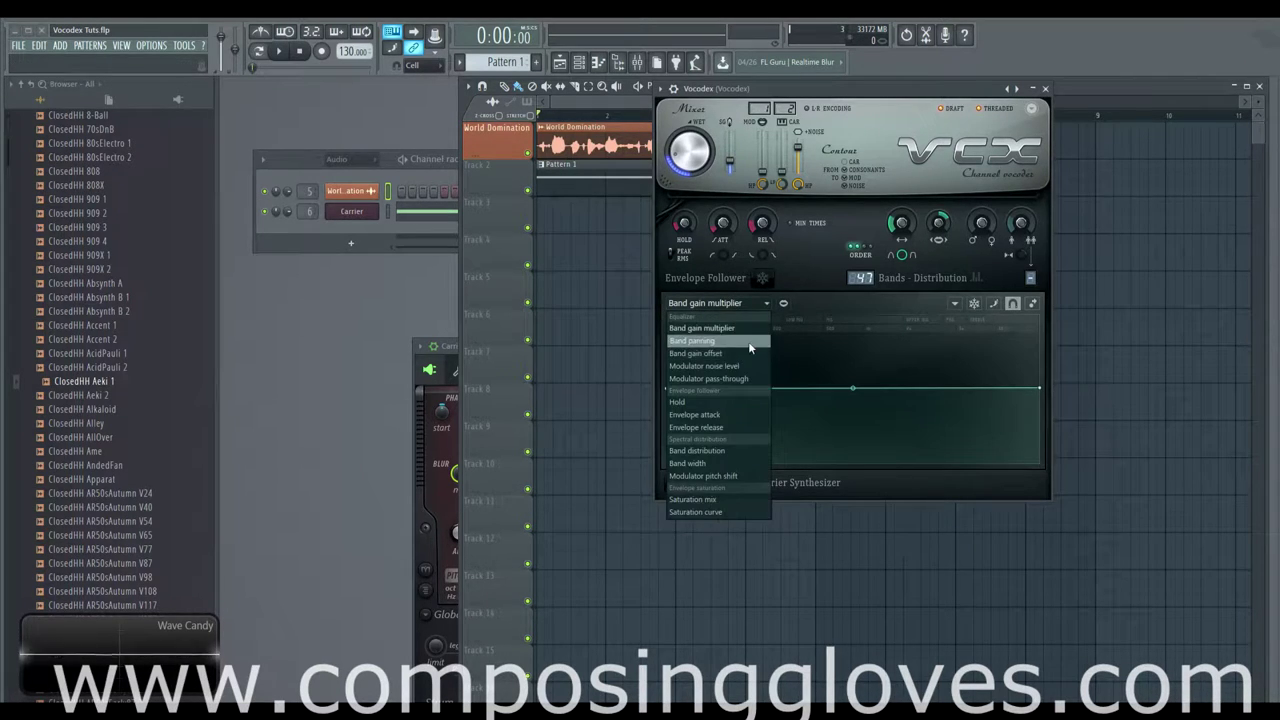
click(749, 341)
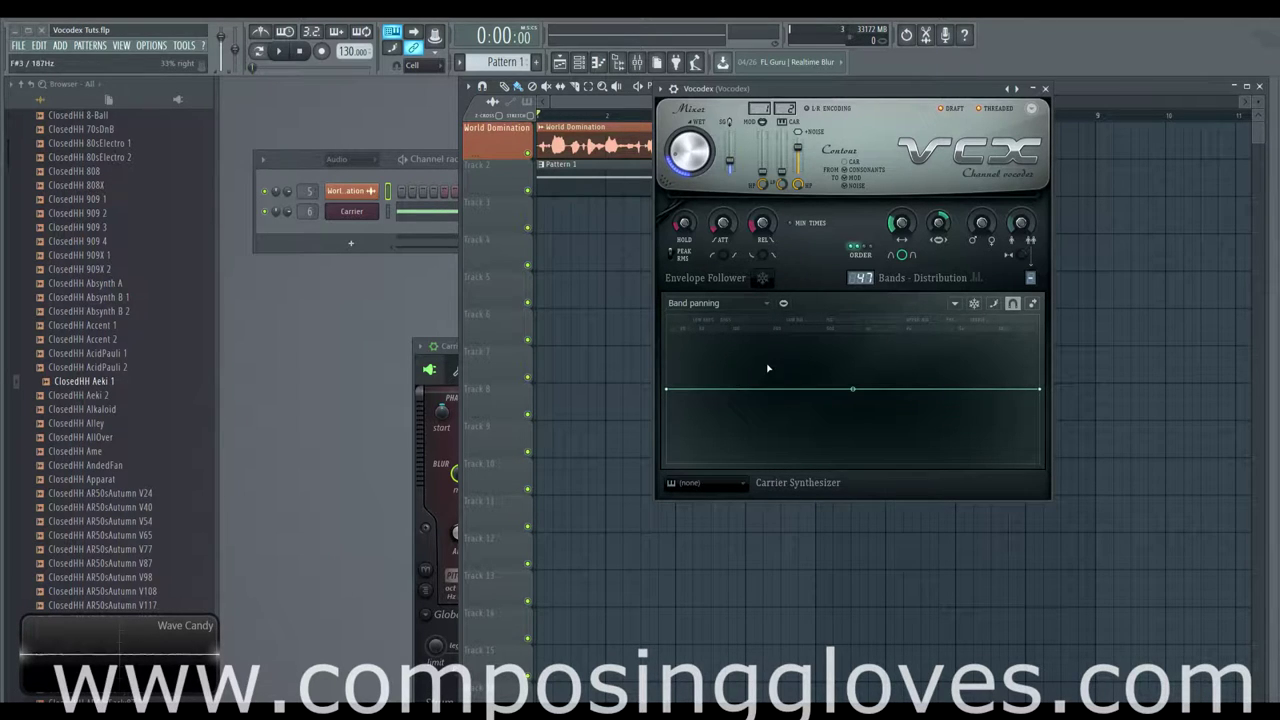
drag(766, 367, 729, 315)
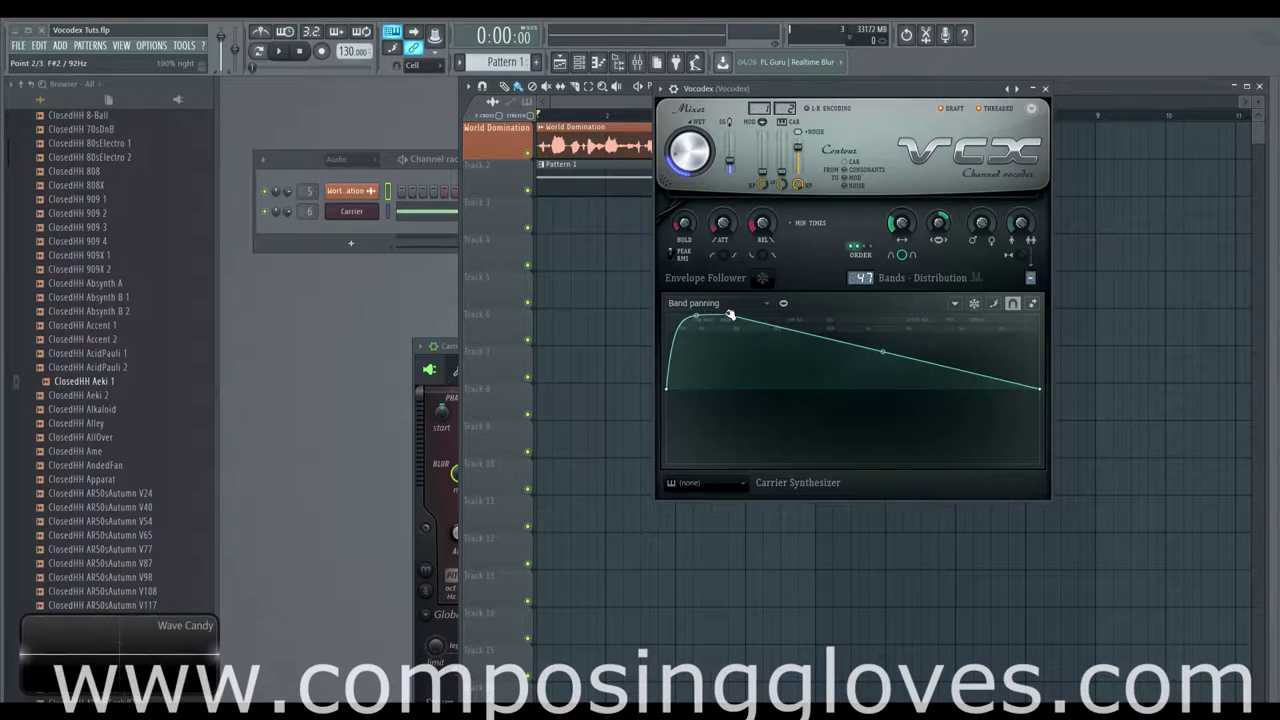
drag(913, 411, 977, 486)
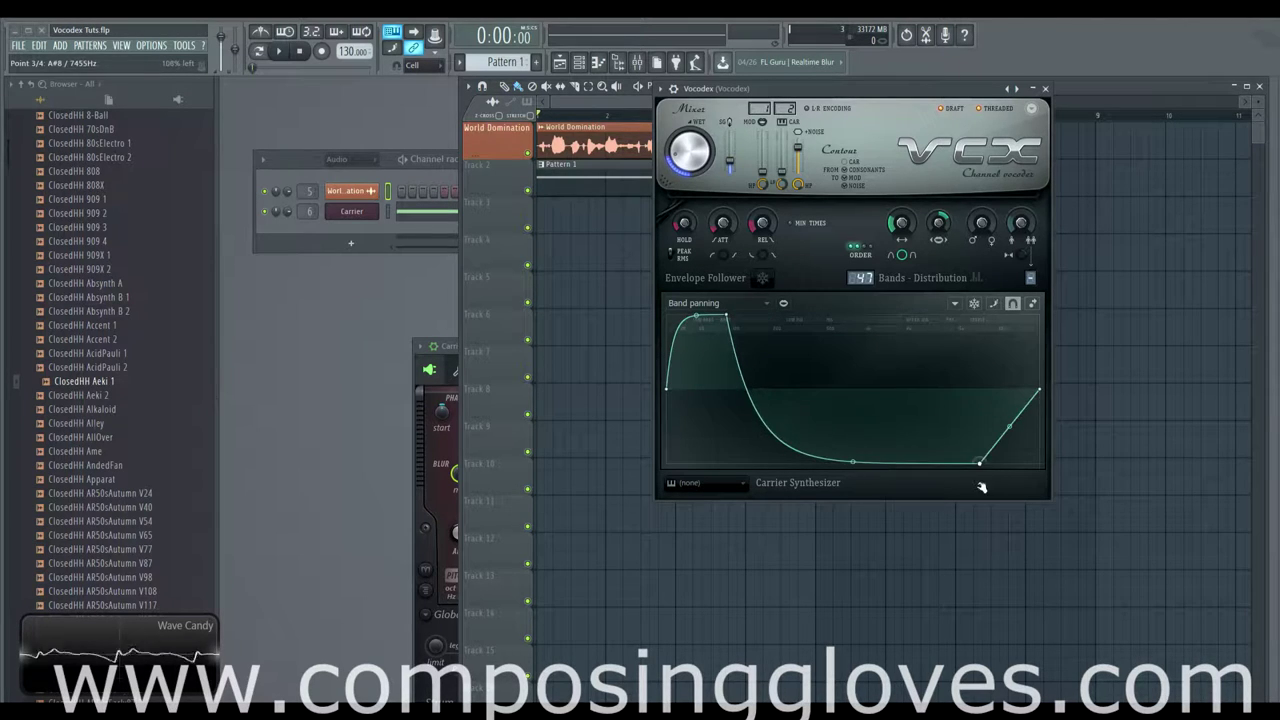
Step: Reset the tension of the two curved panning segments to straight lines and play back the vocoded sound
right_click(850, 462)
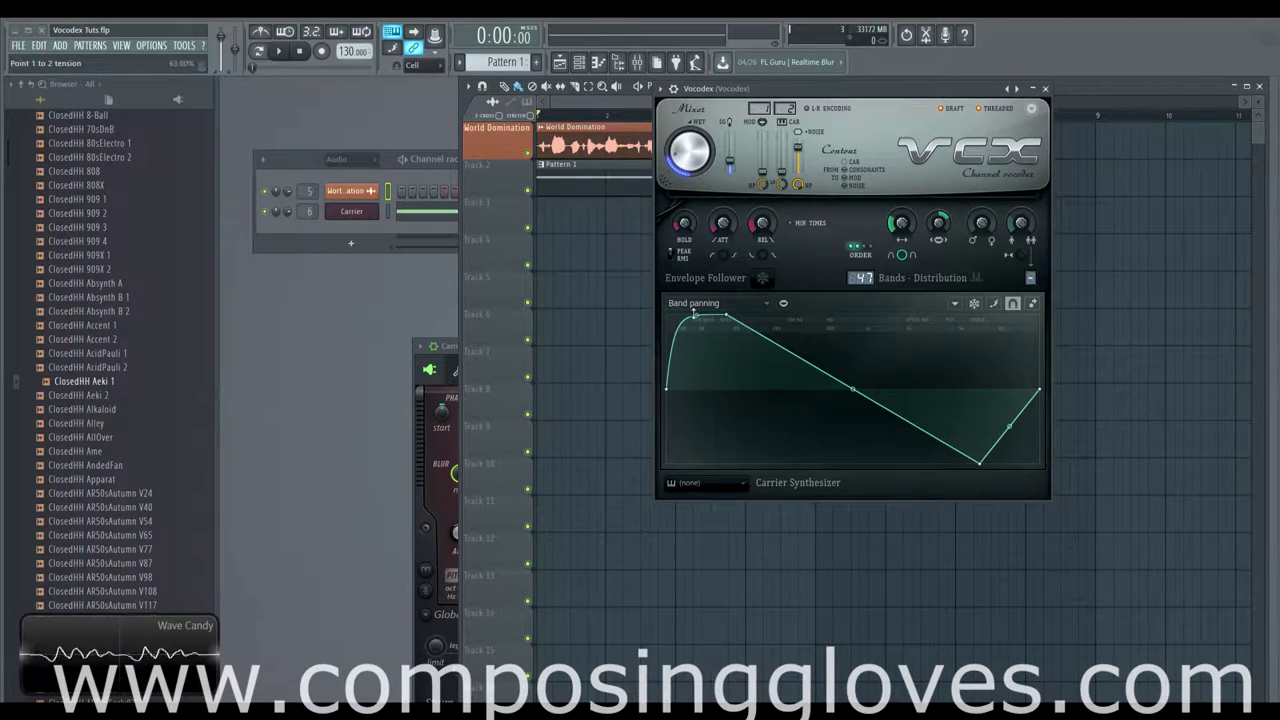
right_click(696, 315)
key(space)
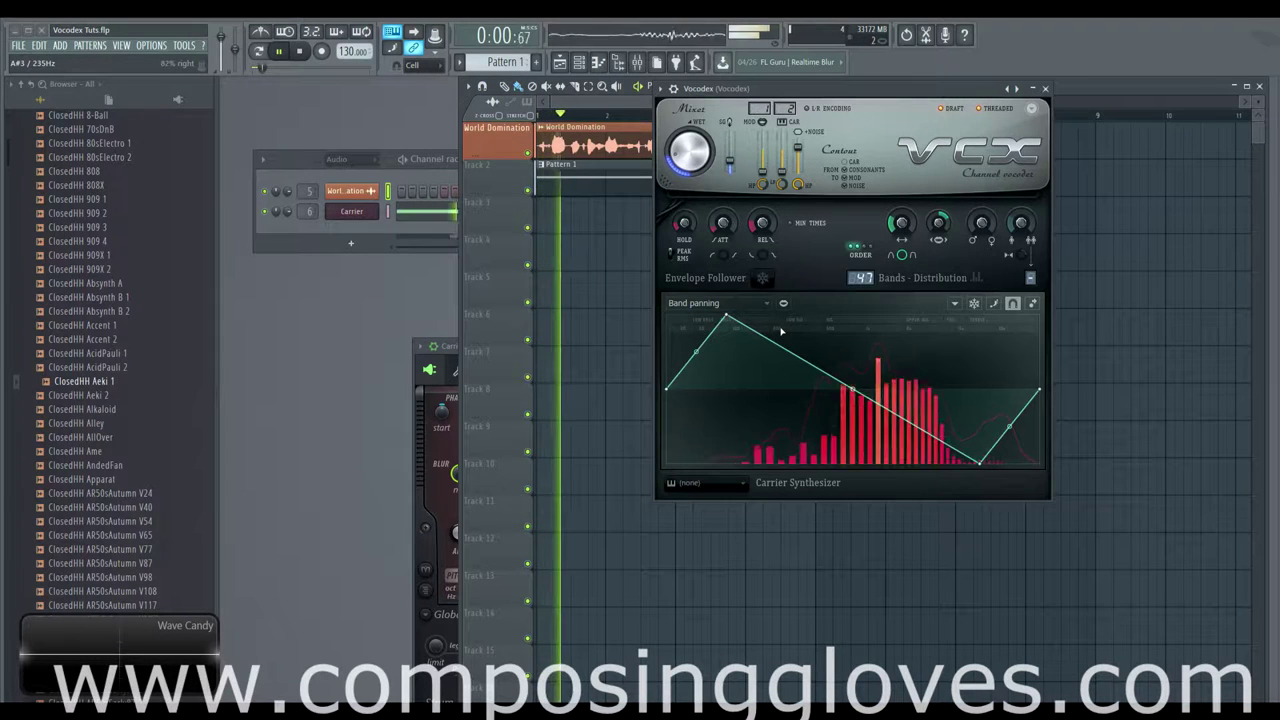
key(space)
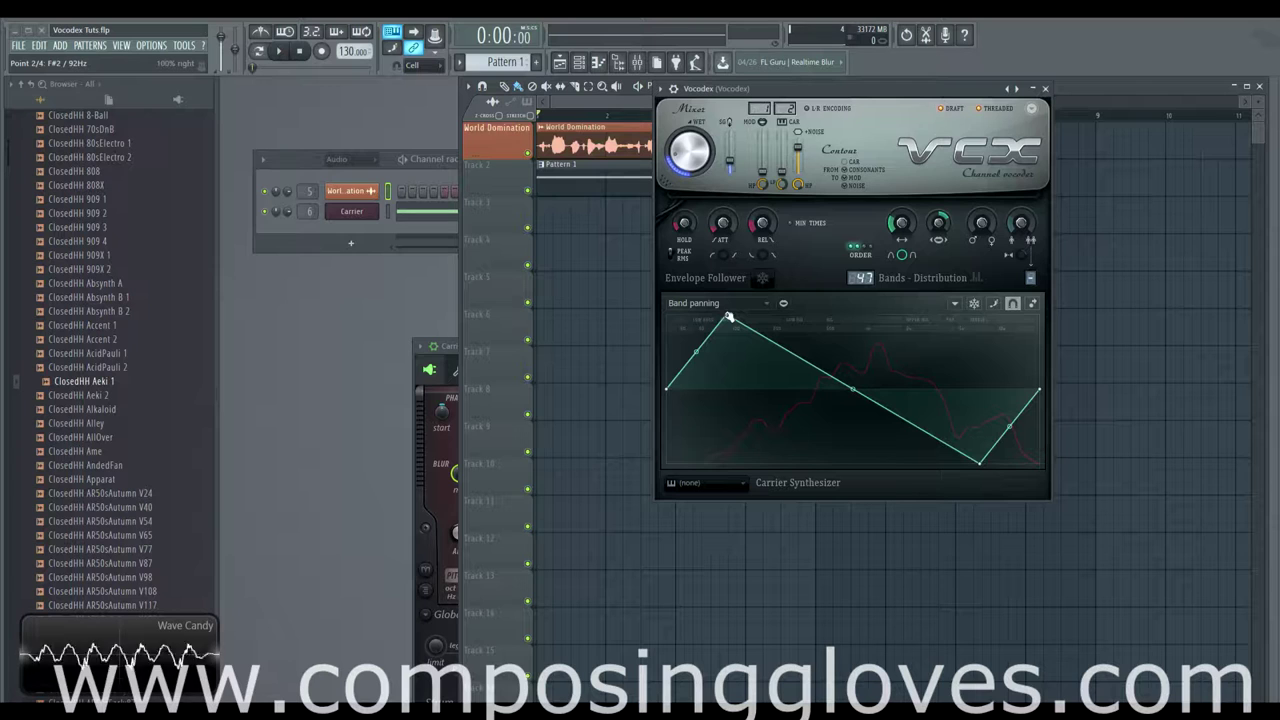
Step: Bring both inner panning points closer to centre, shifting the first one to a lower frequency, and play back the result
drag(729, 317, 700, 362)
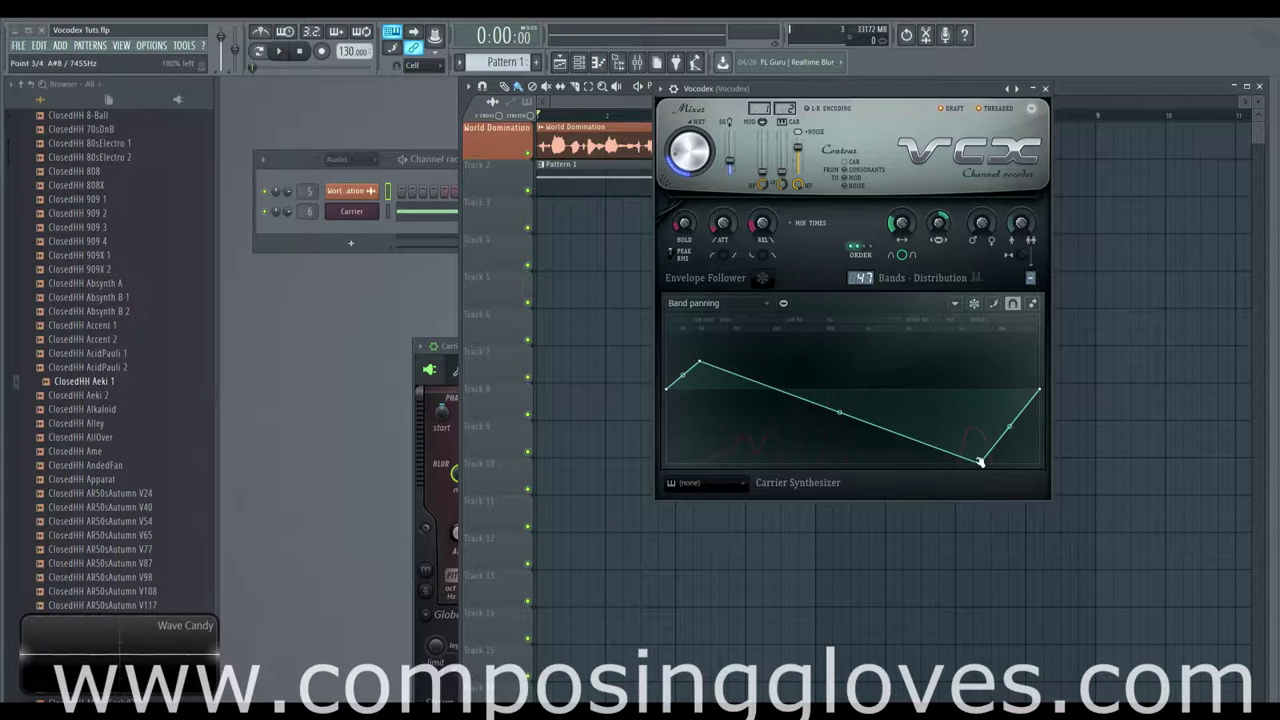
drag(979, 462, 980, 411)
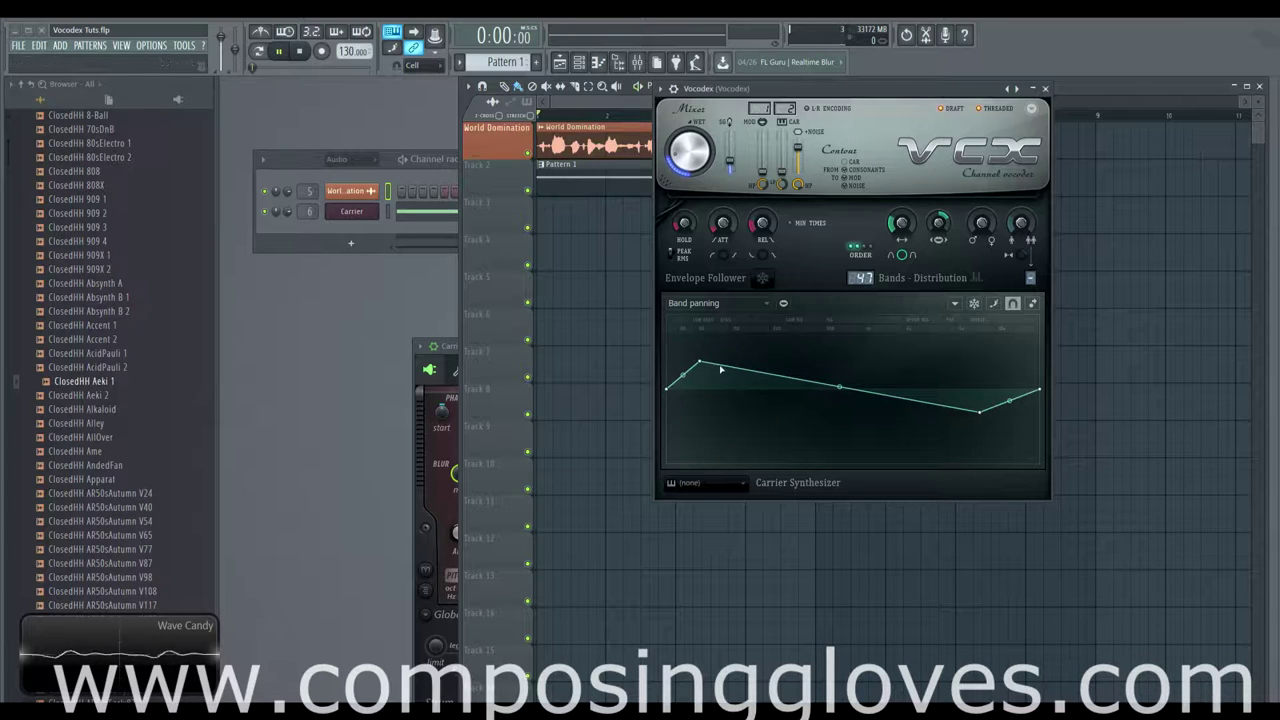
key(space)
Step: Add a centred point at 829 Hz between the two inner panning points and delete it
drag(753, 367, 757, 431)
right_click(855, 390)
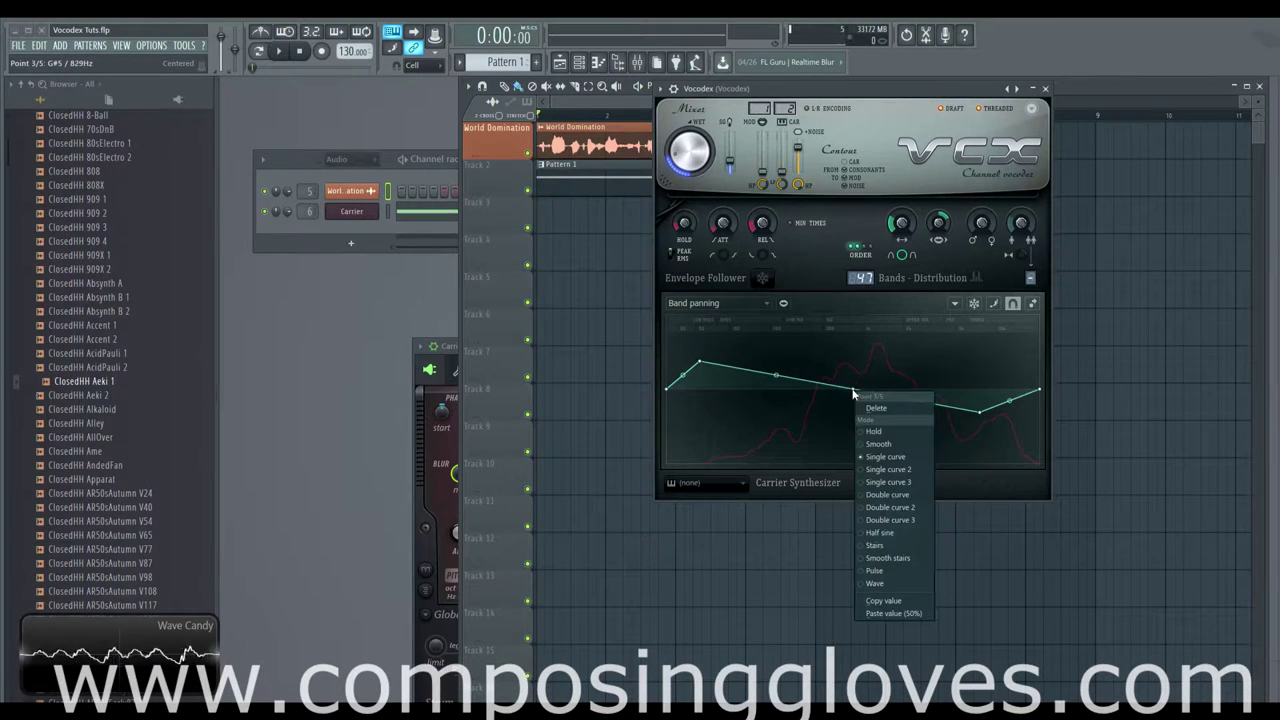
click(878, 406)
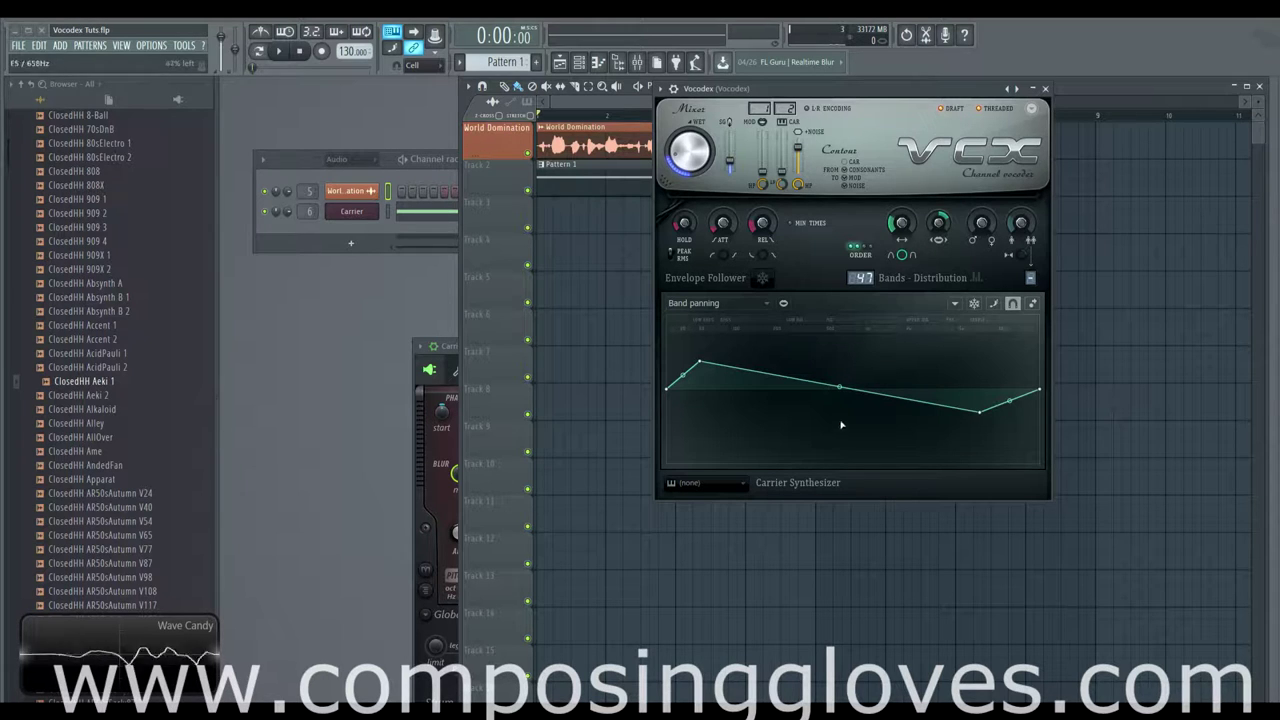
Step: Bend the middle panning segment, pan the high point further left at a lower frequency, bring the low right-panned point nearer centre, and play back
mouse_move(842, 385)
mouse_down()
mouse_move(842, 408)
mouse_move(842, 363)
mouse_move(842, 401)
mouse_move(842, 389)
mouse_up()
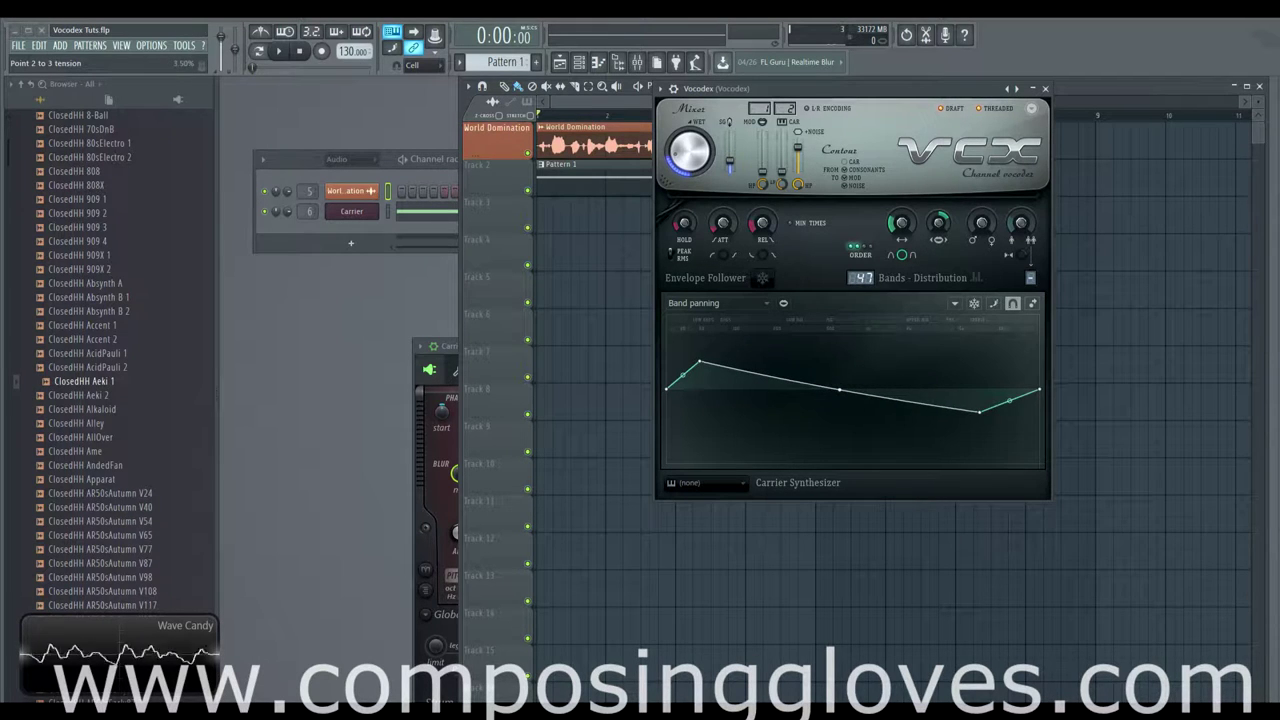
drag(981, 411, 923, 450)
key(space)
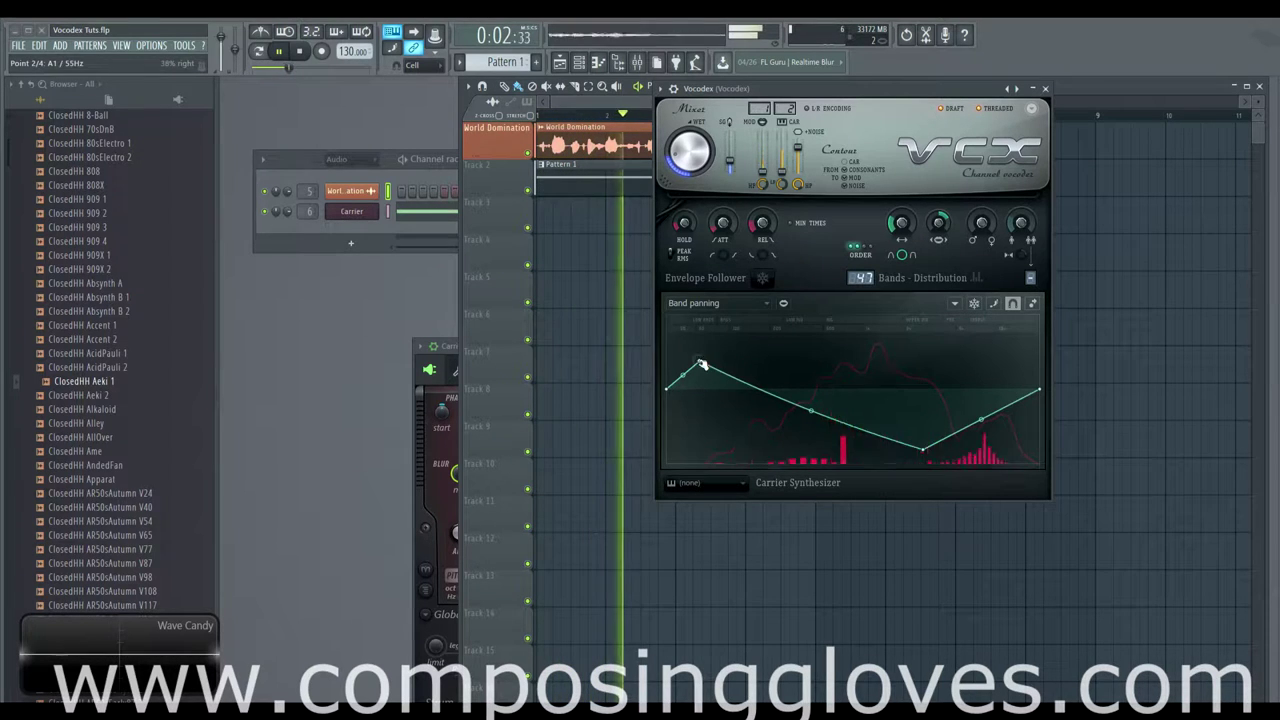
mouse_move(701, 362)
mouse_down()
mouse_move(839, 461)
mouse_move(751, 374)
mouse_move(703, 378)
mouse_up()
key(space)
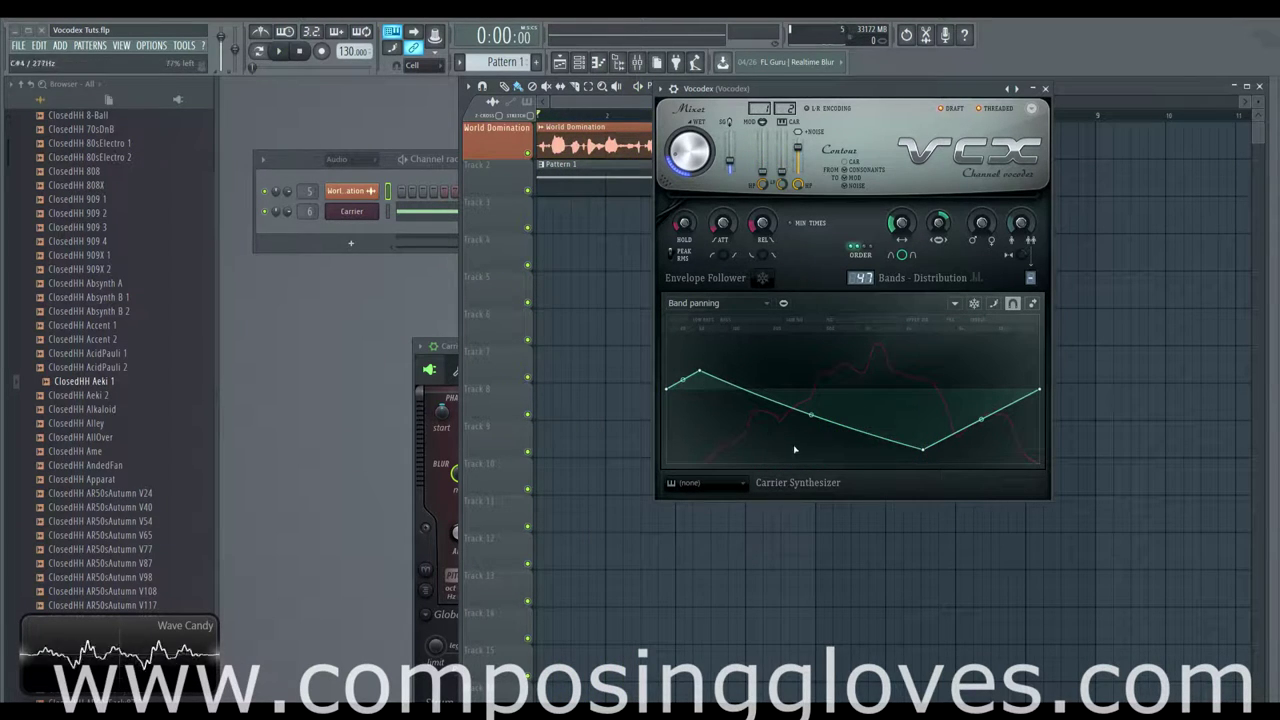
Step: Delete both inner points from the Band panning graph, leaving a flat centred line
right_click(924, 449)
click(940, 467)
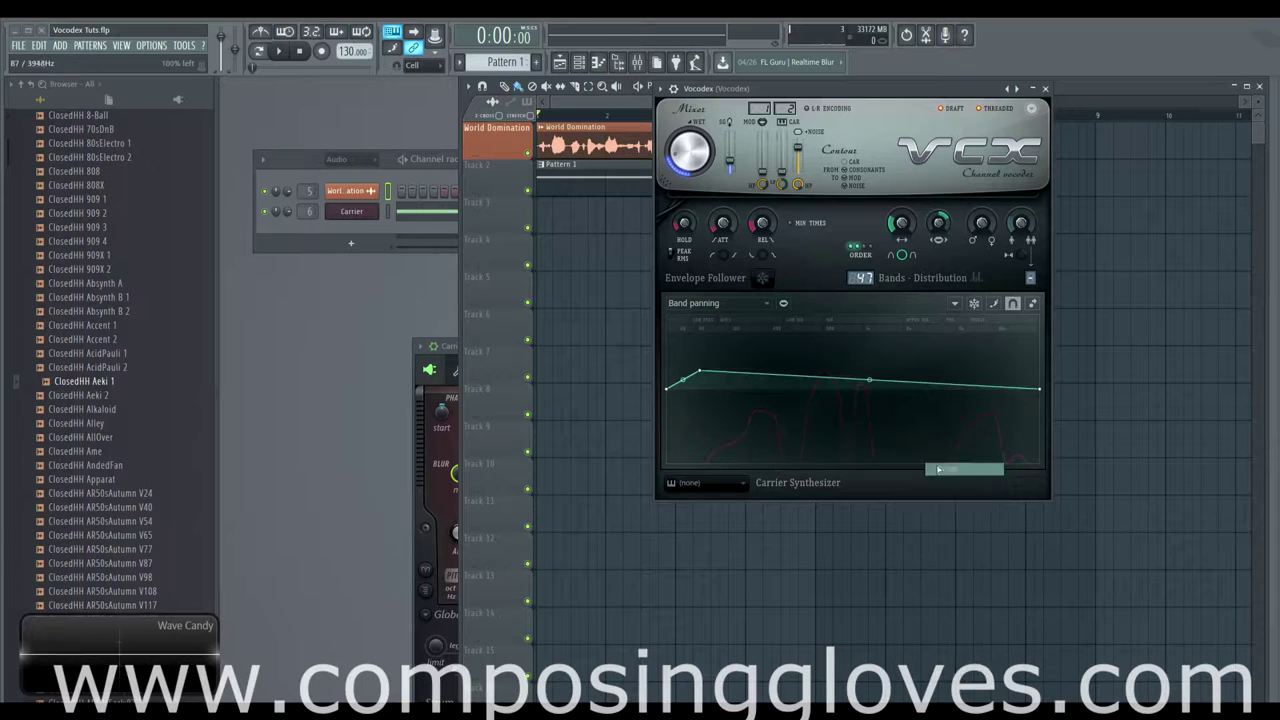
right_click(703, 370)
click(742, 392)
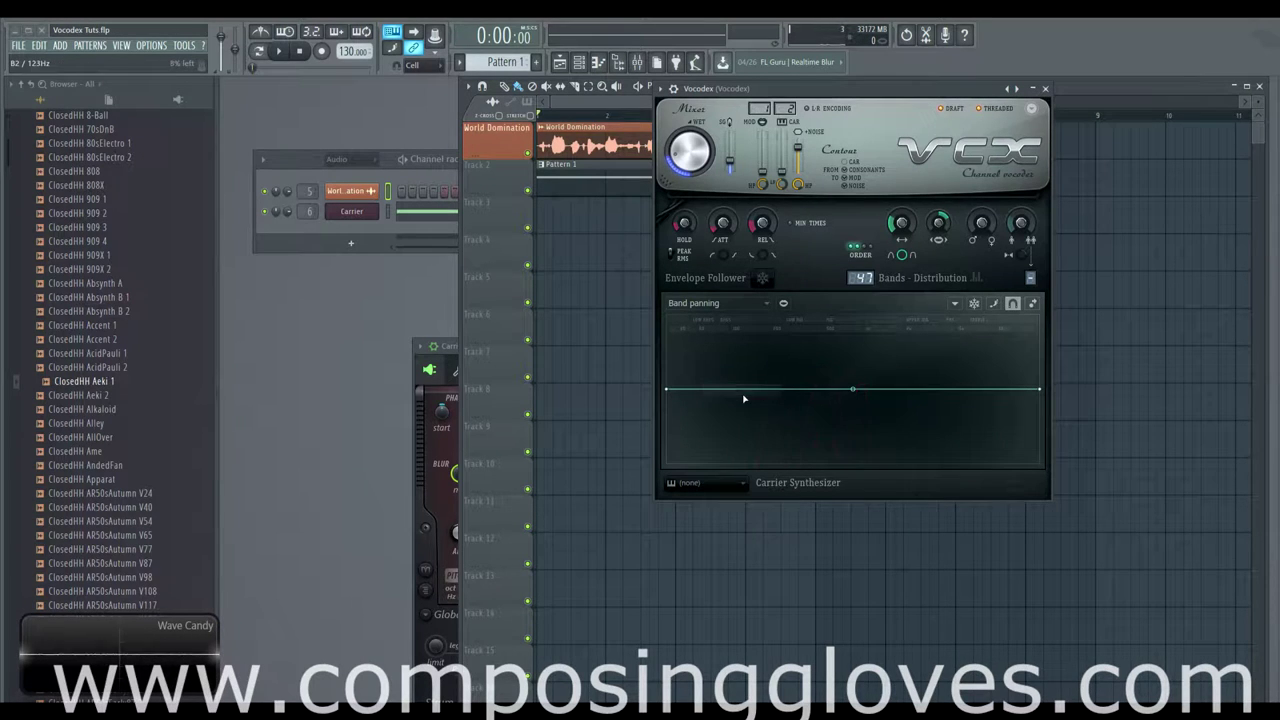
Step: Add a strongly left-panned low-frequency point and a strongly right-panned high-frequency point to Band panning, and play back while shifting the modulator pitch
click(708, 305)
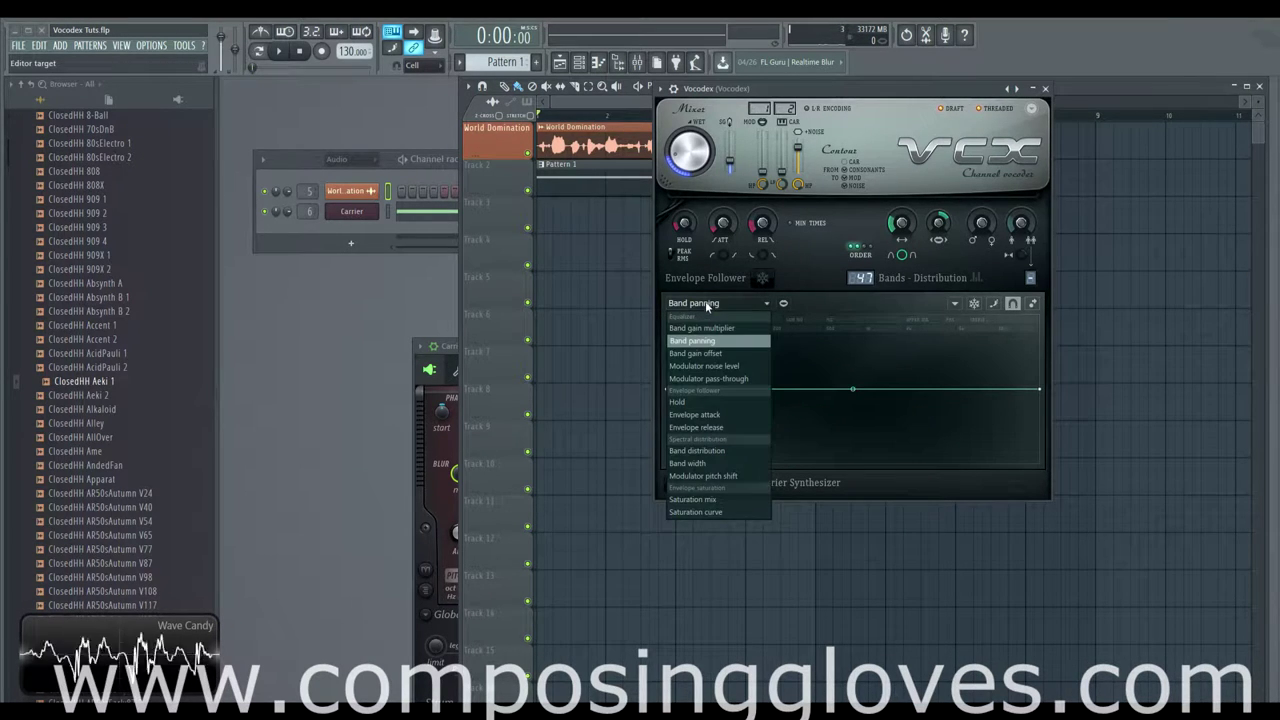
click(710, 305)
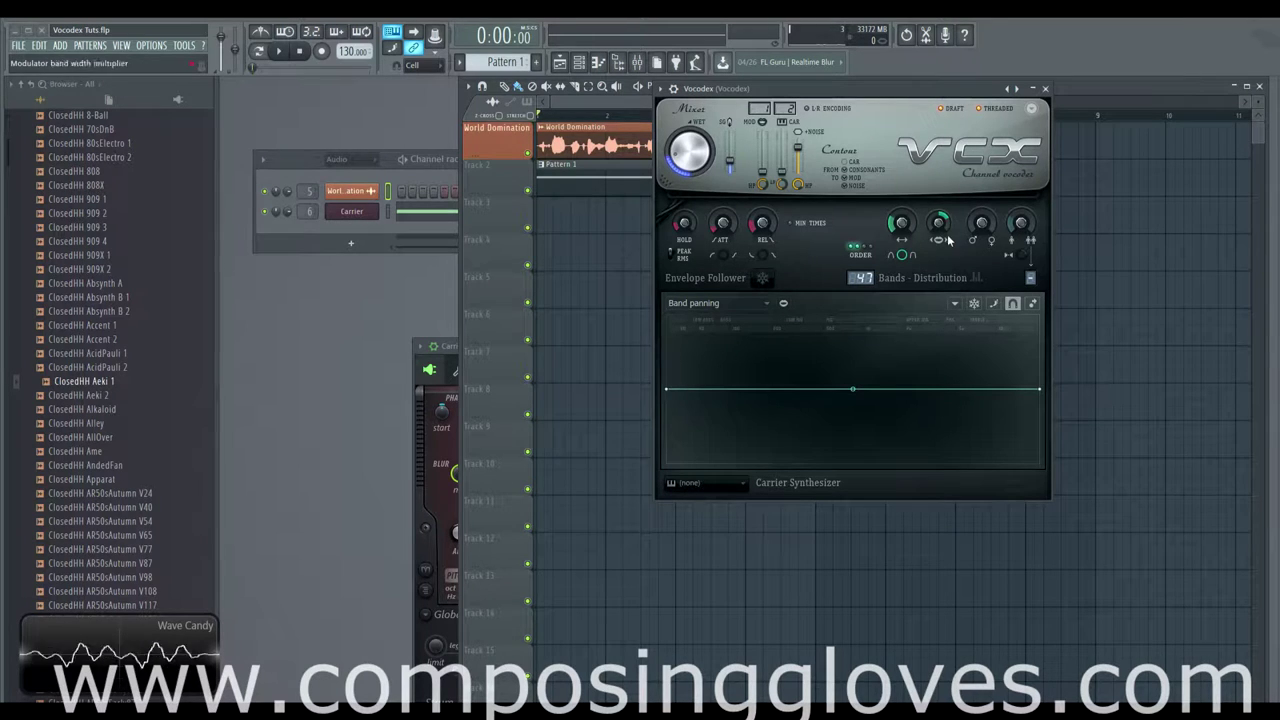
click(742, 304)
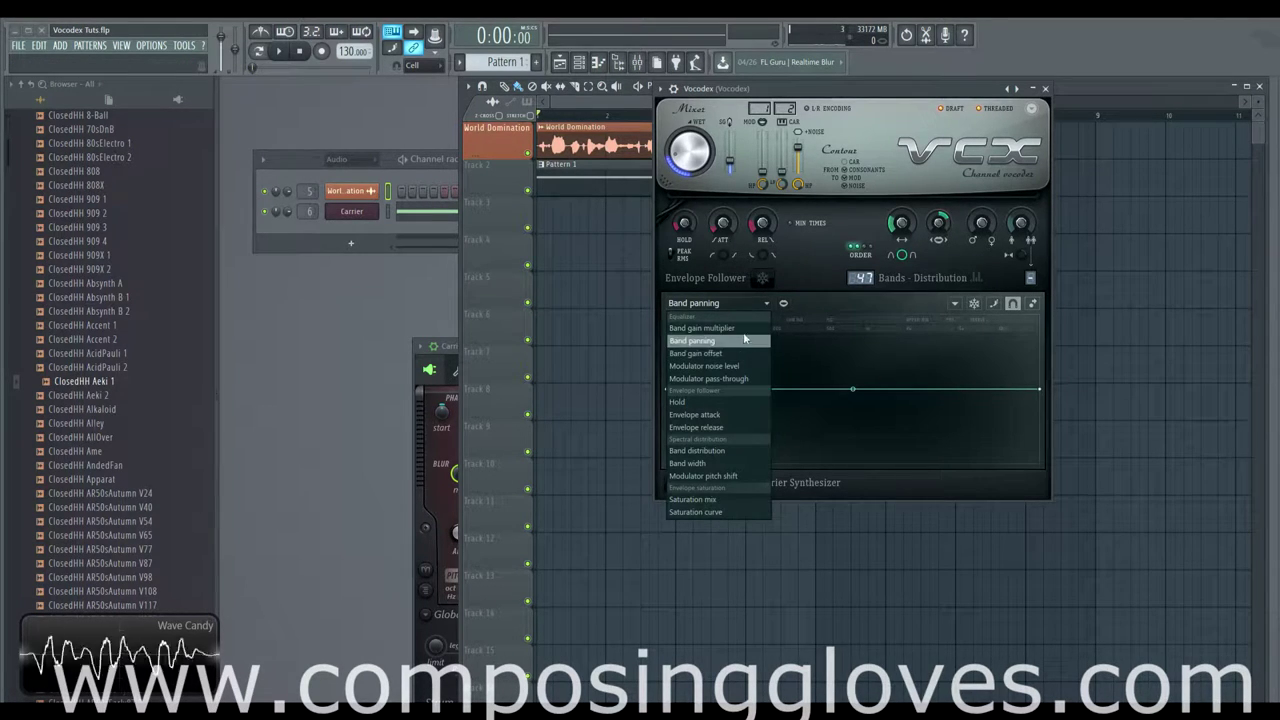
click(718, 341)
right_click(686, 459)
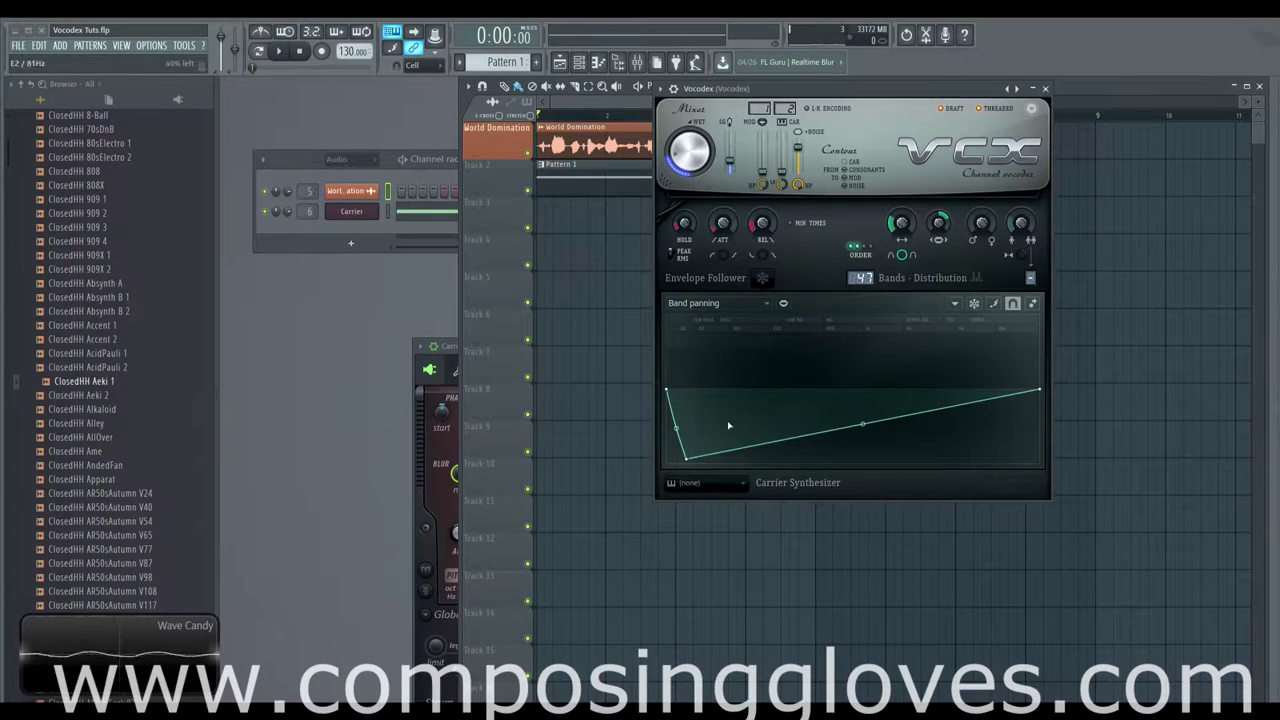
right_click(950, 333)
key(space)
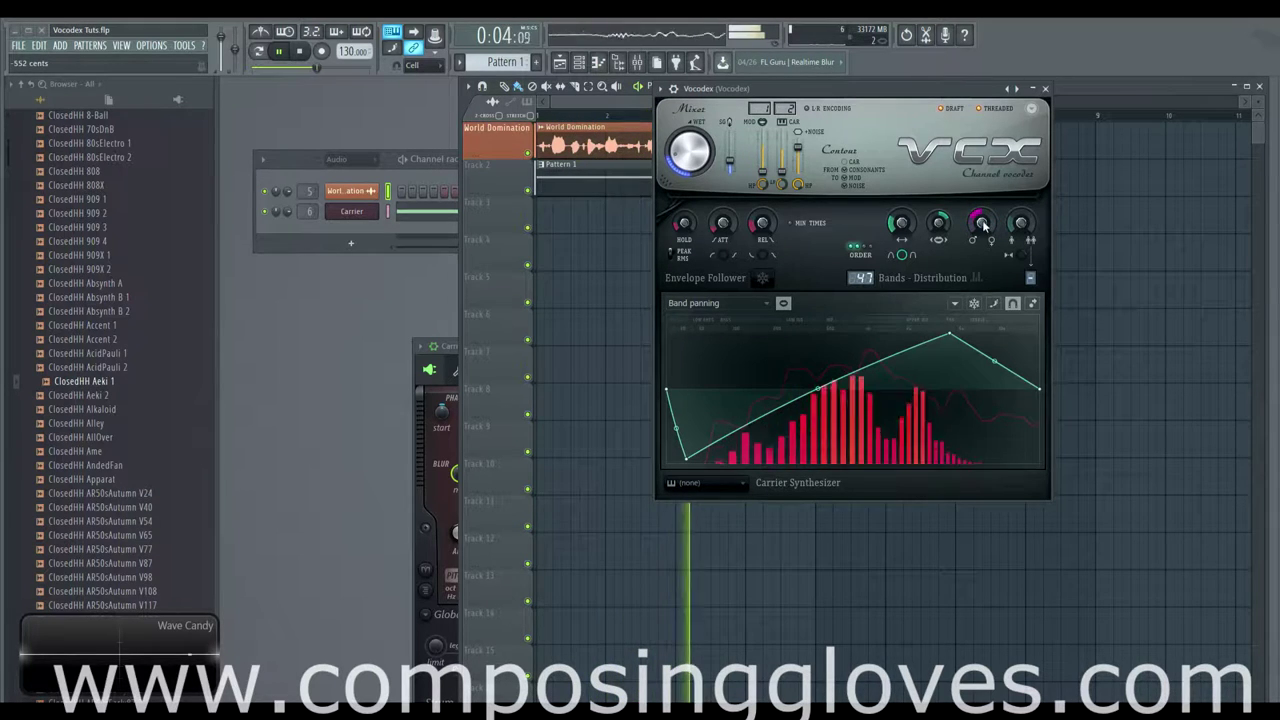
key(space)
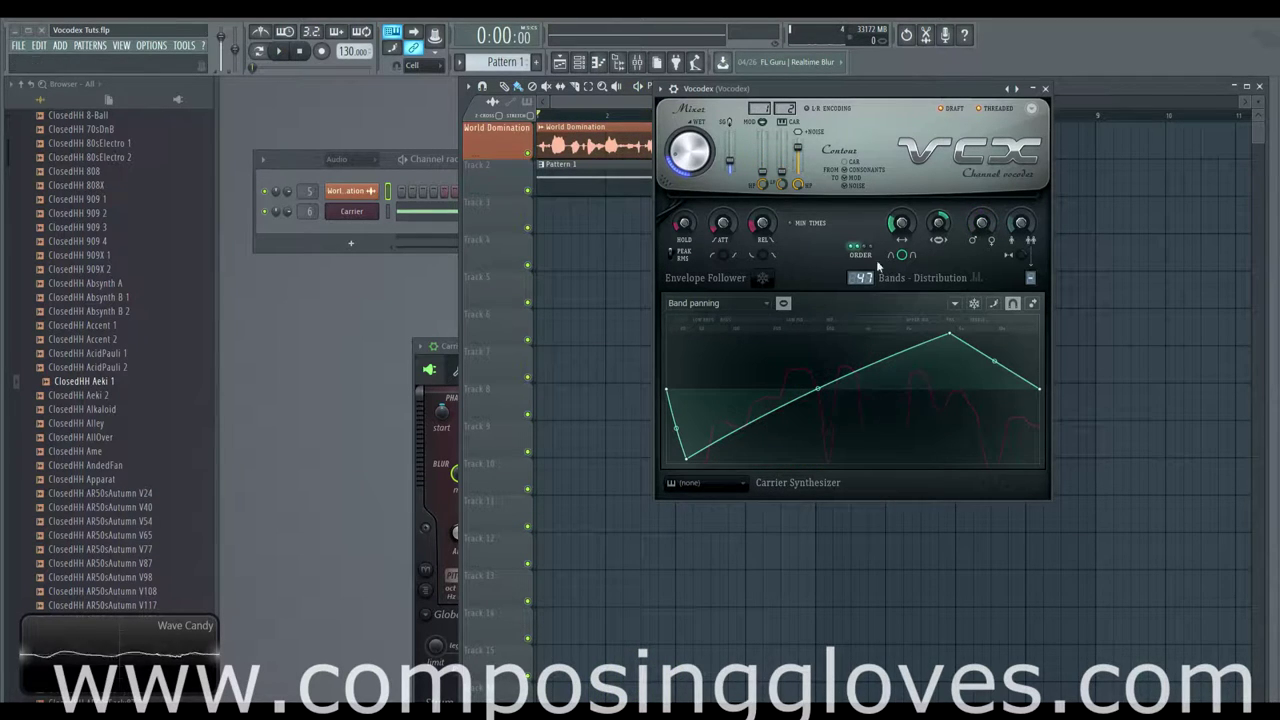
Step: Switch the graph to Band gain offset, shape a curve that lowers the low and mid bands and raises the high bands, and start playback
click(751, 307)
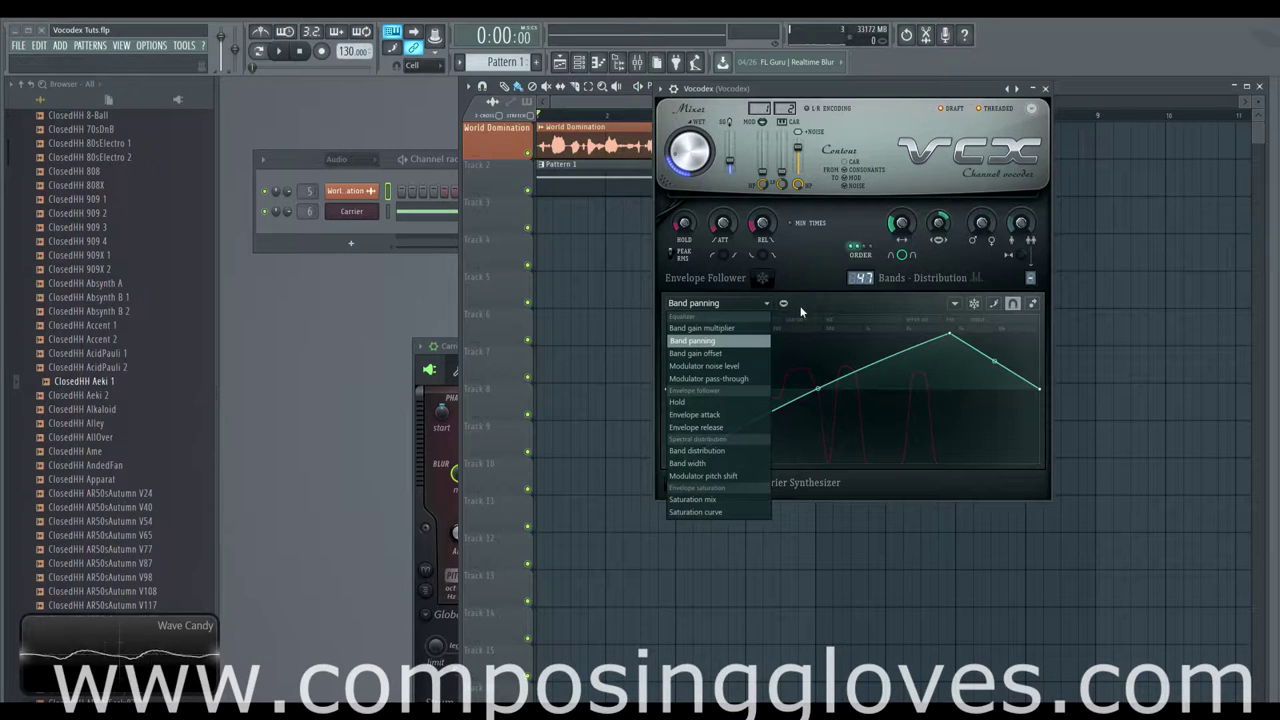
click(835, 305)
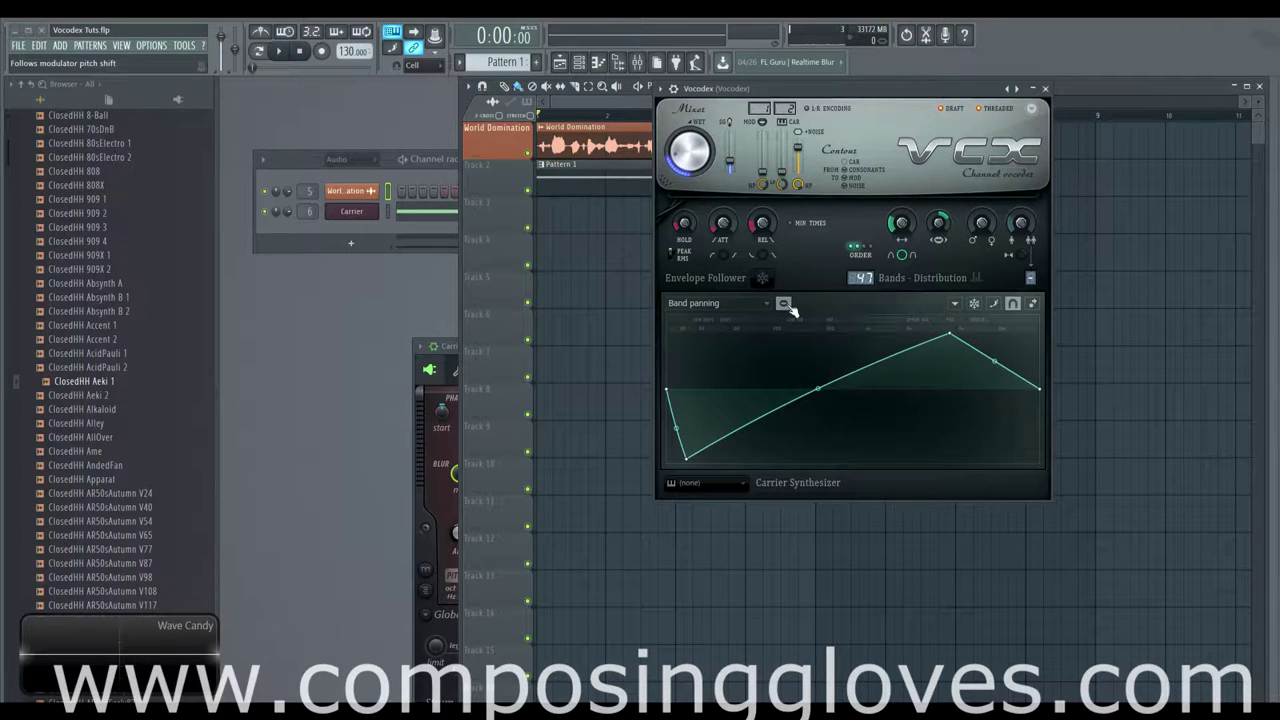
click(740, 305)
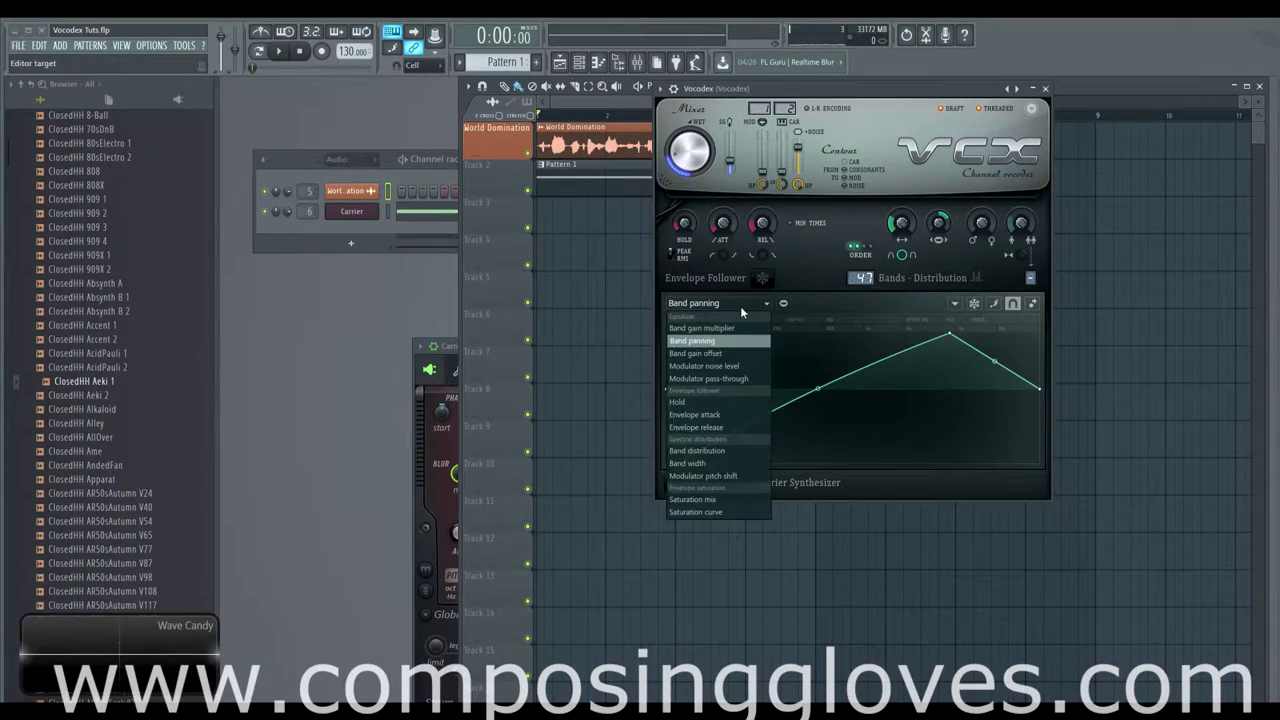
click(703, 355)
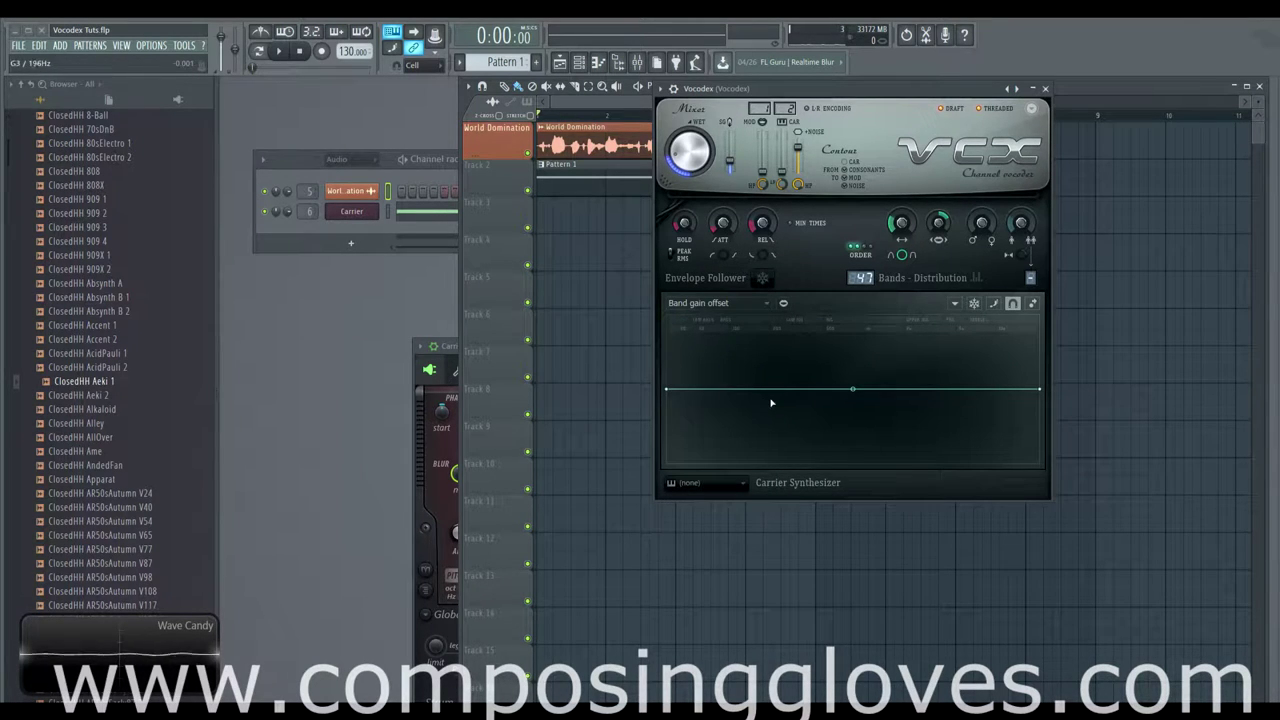
drag(717, 394, 703, 426)
drag(891, 391, 822, 463)
key(space)
drag(950, 408, 996, 328)
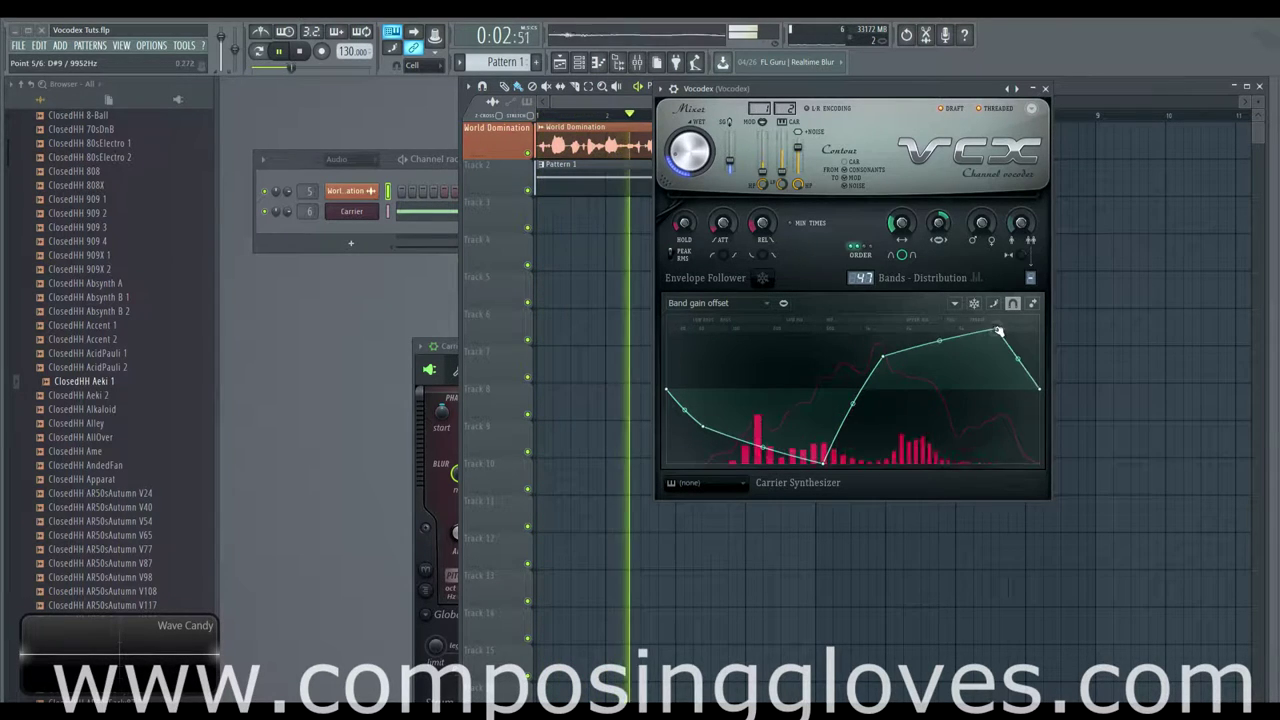
Step: Raise the lowest mid-band offset point above zero, drop the high-band point to -1.000 at 6268 Hz, and stop playback
drag(823, 463, 786, 361)
drag(1000, 329, 970, 460)
key(space)
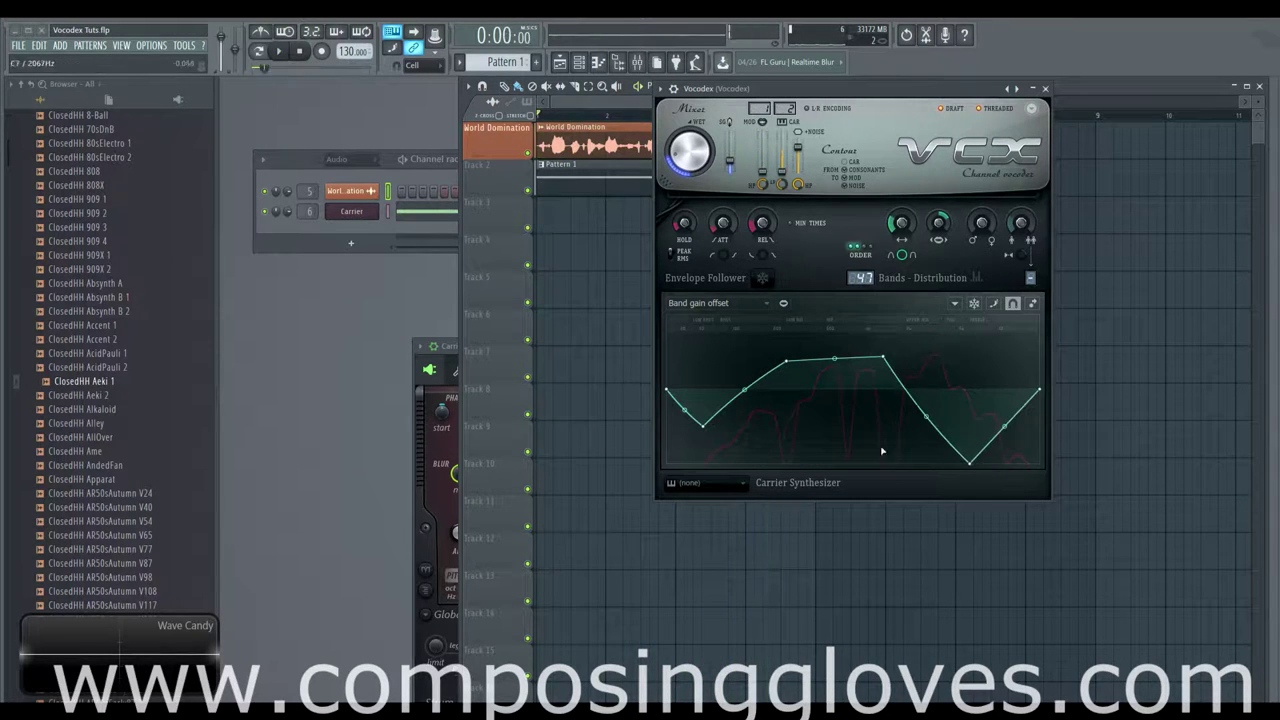
Step: During playback, set the low-band offset point to 0.000 at 65 Hz and add a 0.000 point at 553 Hz between the two raised points
key(space)
drag(704, 427, 706, 388)
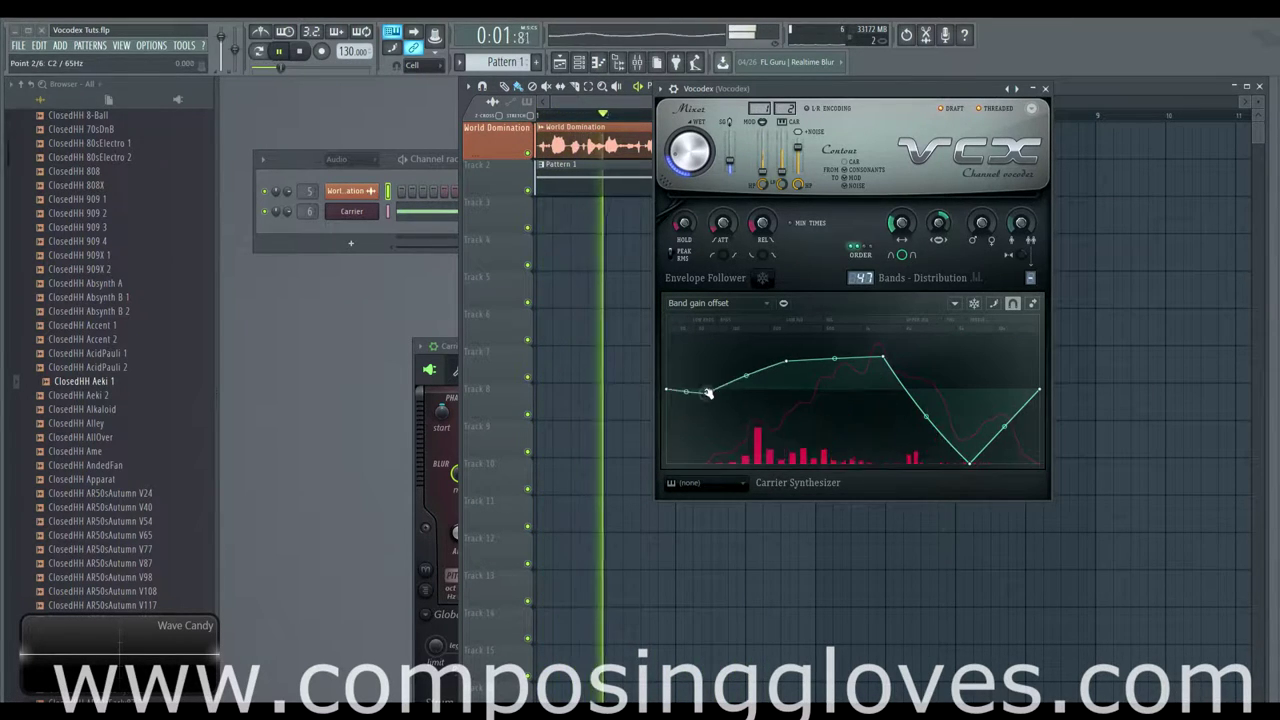
drag(830, 358, 831, 389)
key(space)
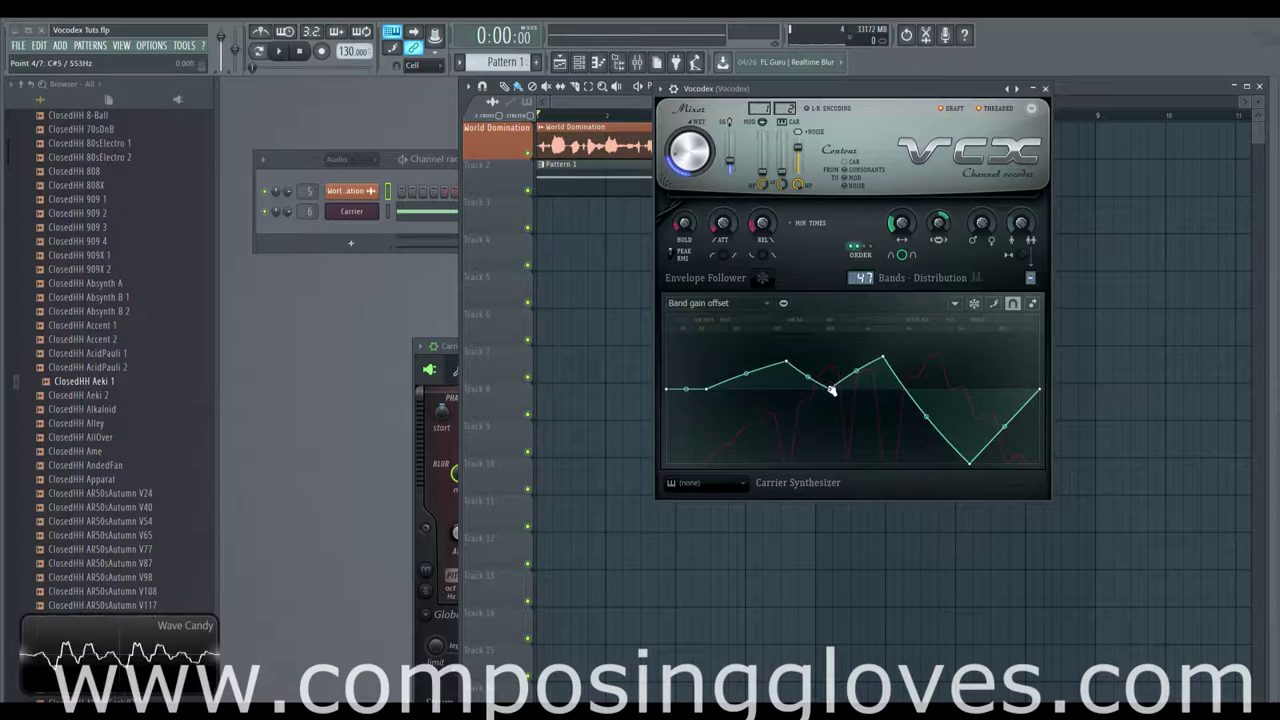
Step: Delete the two raised points and the lowered high-band point from the Band gain offset graph
right_click(792, 363)
click(815, 379)
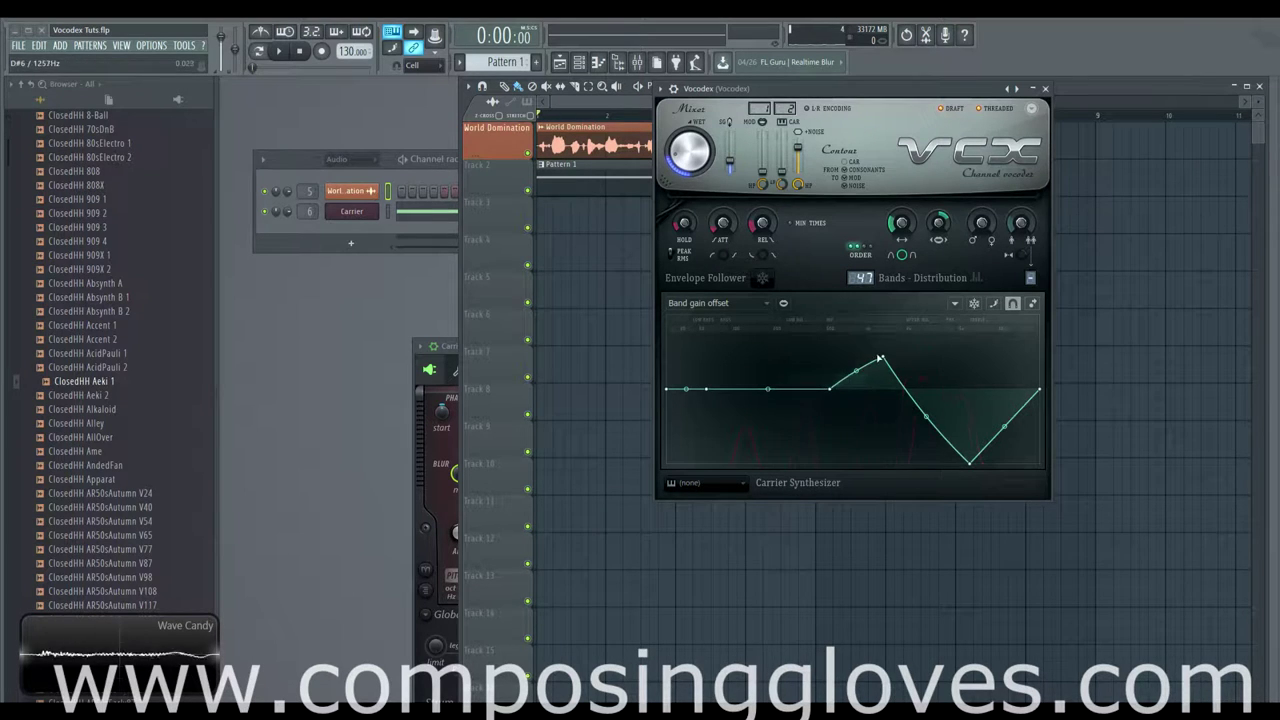
right_click(883, 358)
click(906, 380)
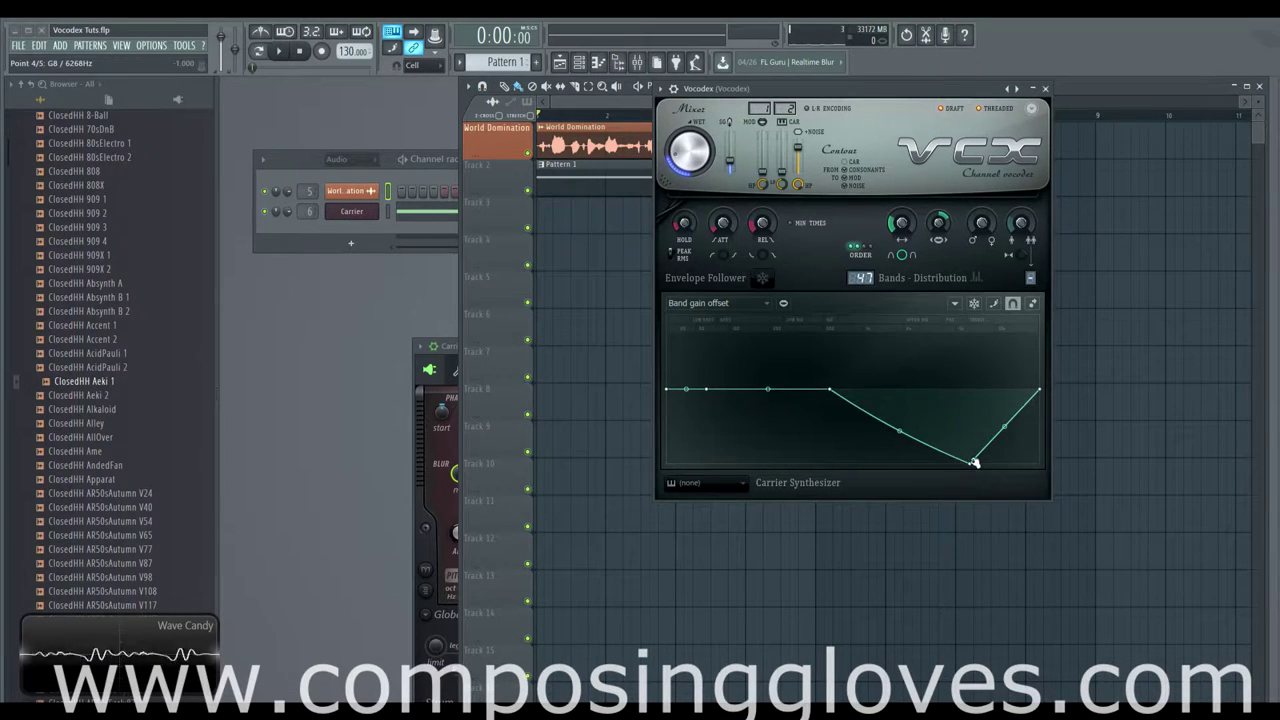
right_click(970, 462)
click(995, 483)
Step: Switch the graph to Modulator noise level, view the plugin's noise detection options without changing them, and play back the sound
click(708, 302)
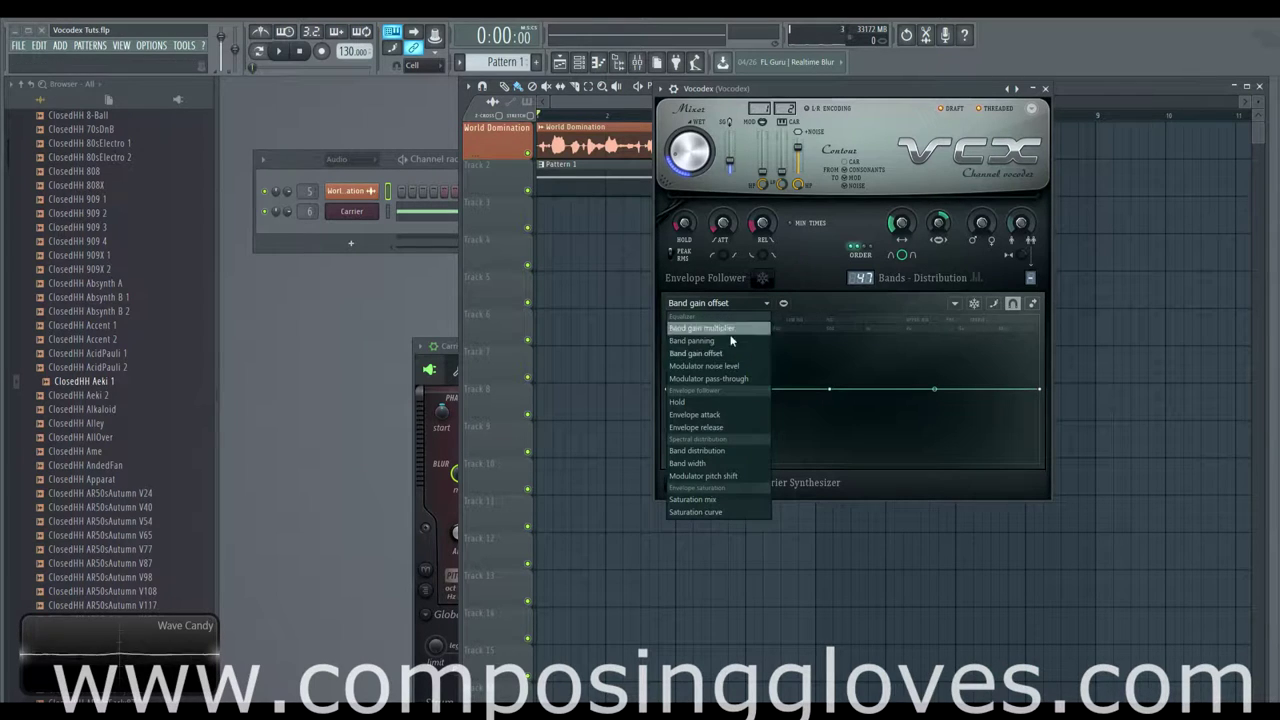
click(748, 367)
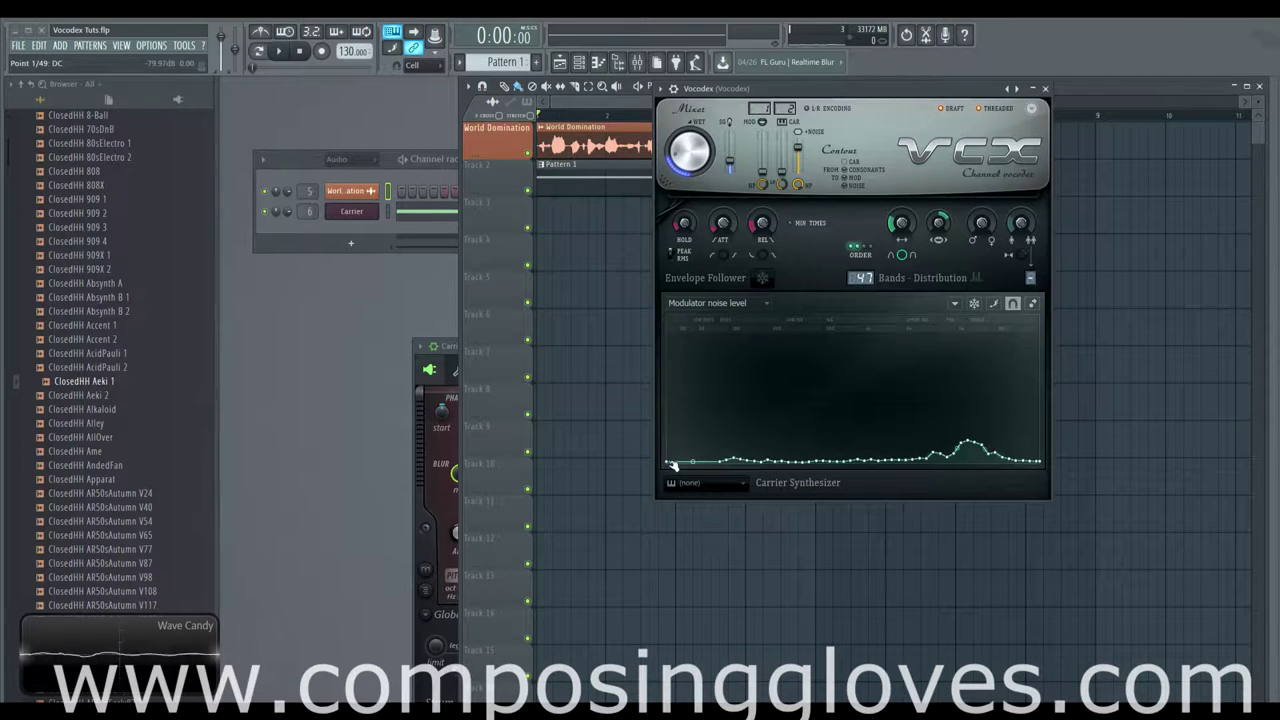
click(1031, 109)
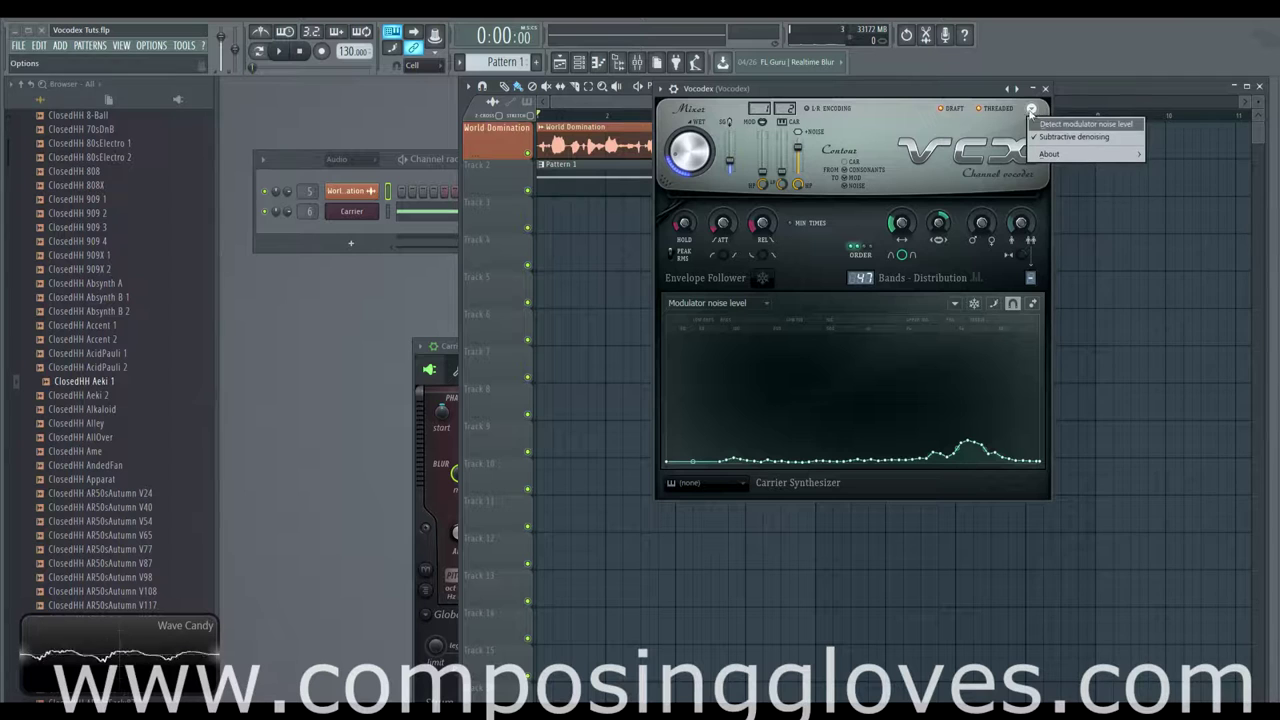
click(897, 96)
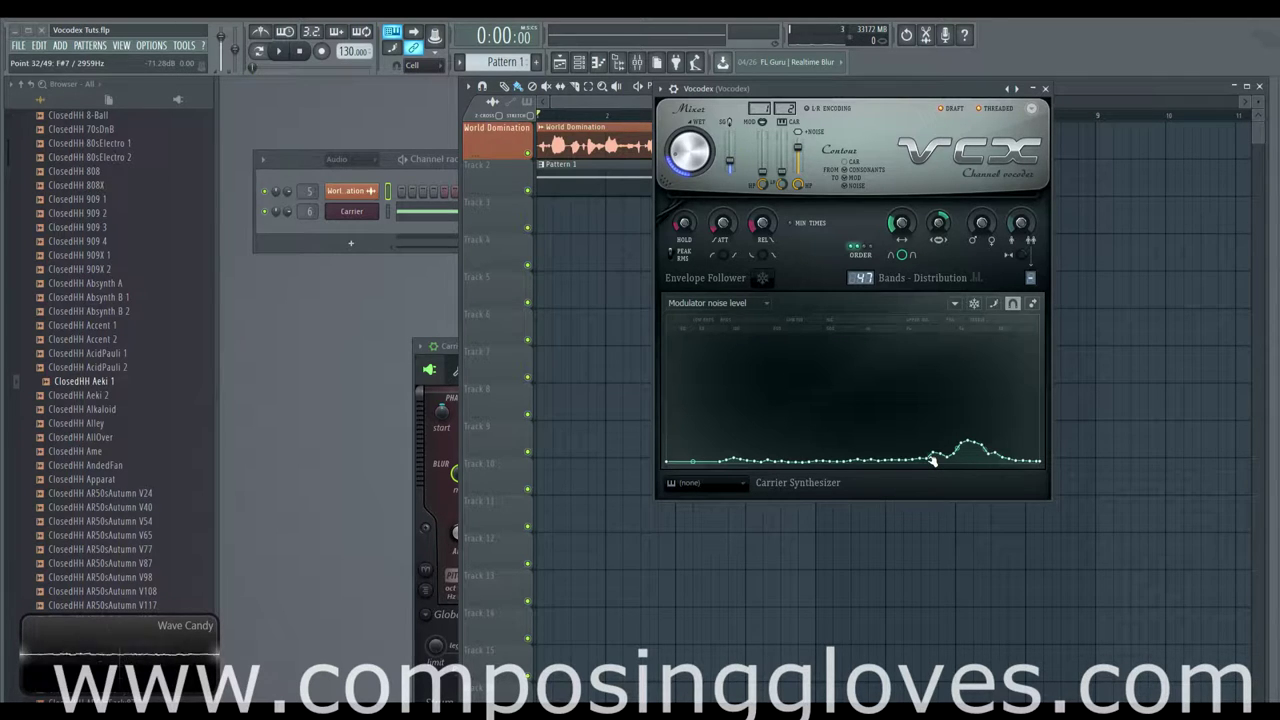
key(space)
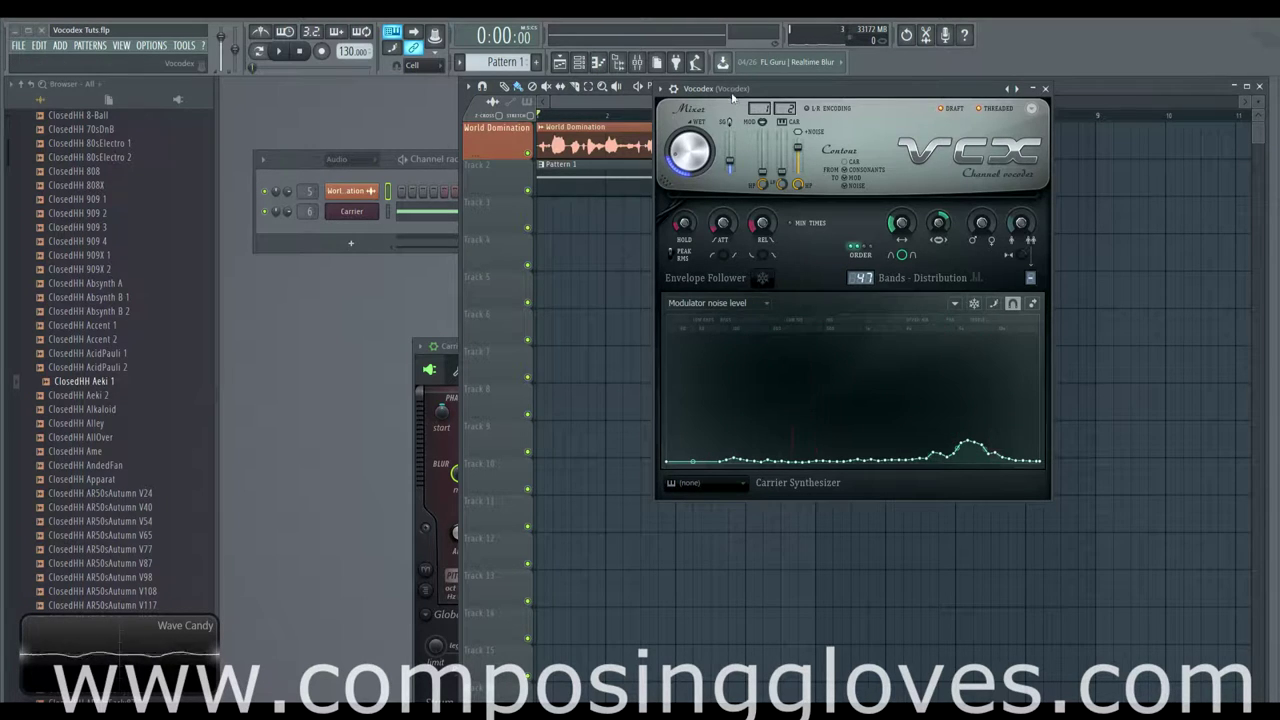
Step: Move the Vocodex window clear of the playlist, audition the quiet tail of the World Domination clip, and select that tail as the playback range
drag(768, 90, 819, 182)
click(758, 117)
key(space)
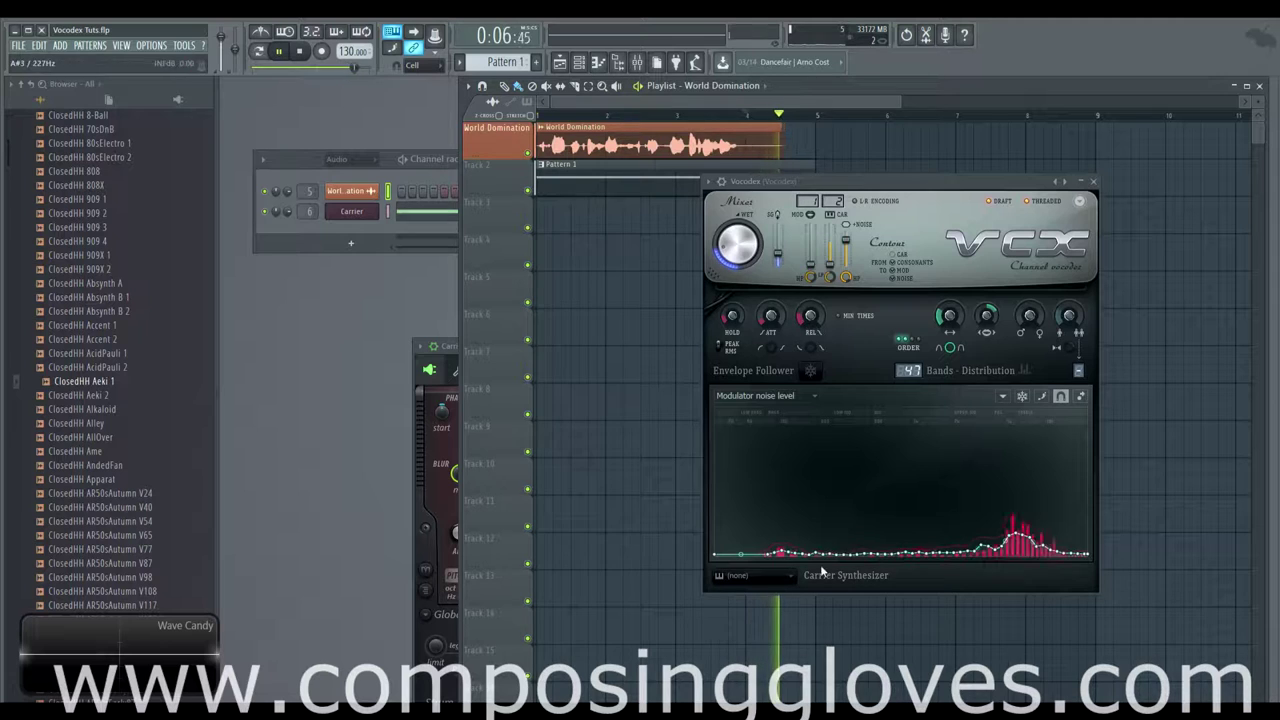
key(space)
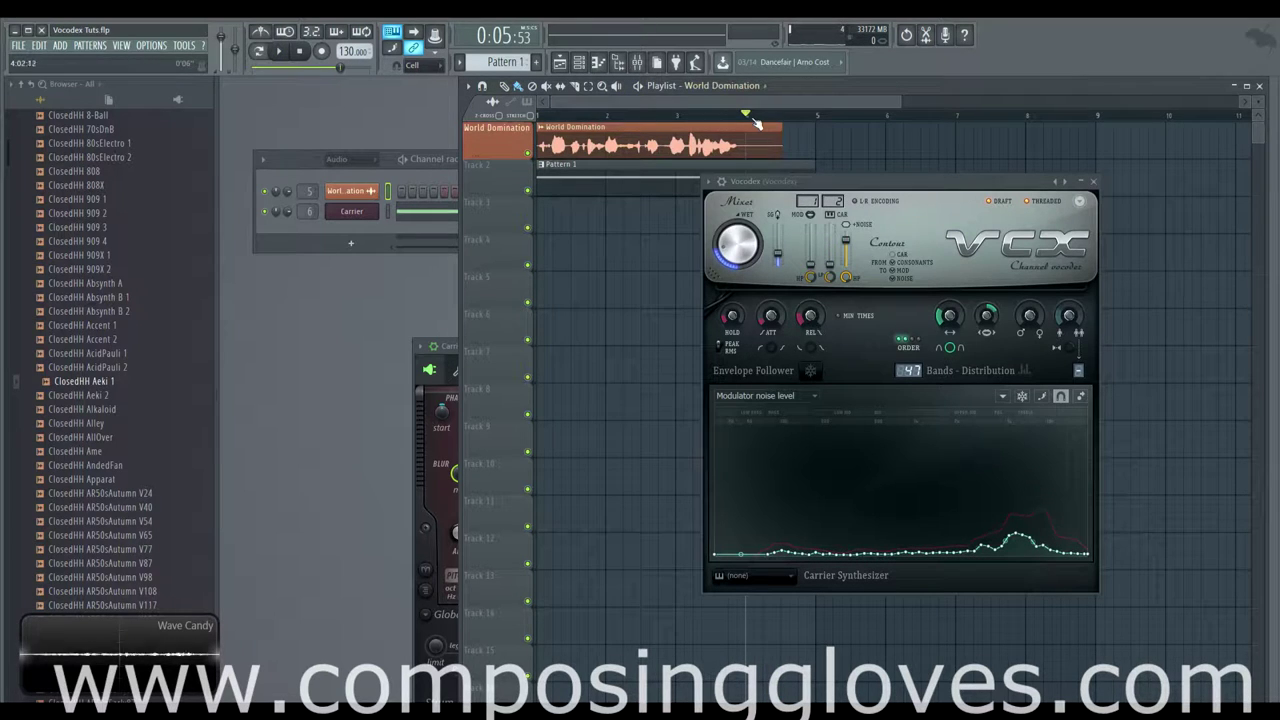
drag(756, 118, 777, 125)
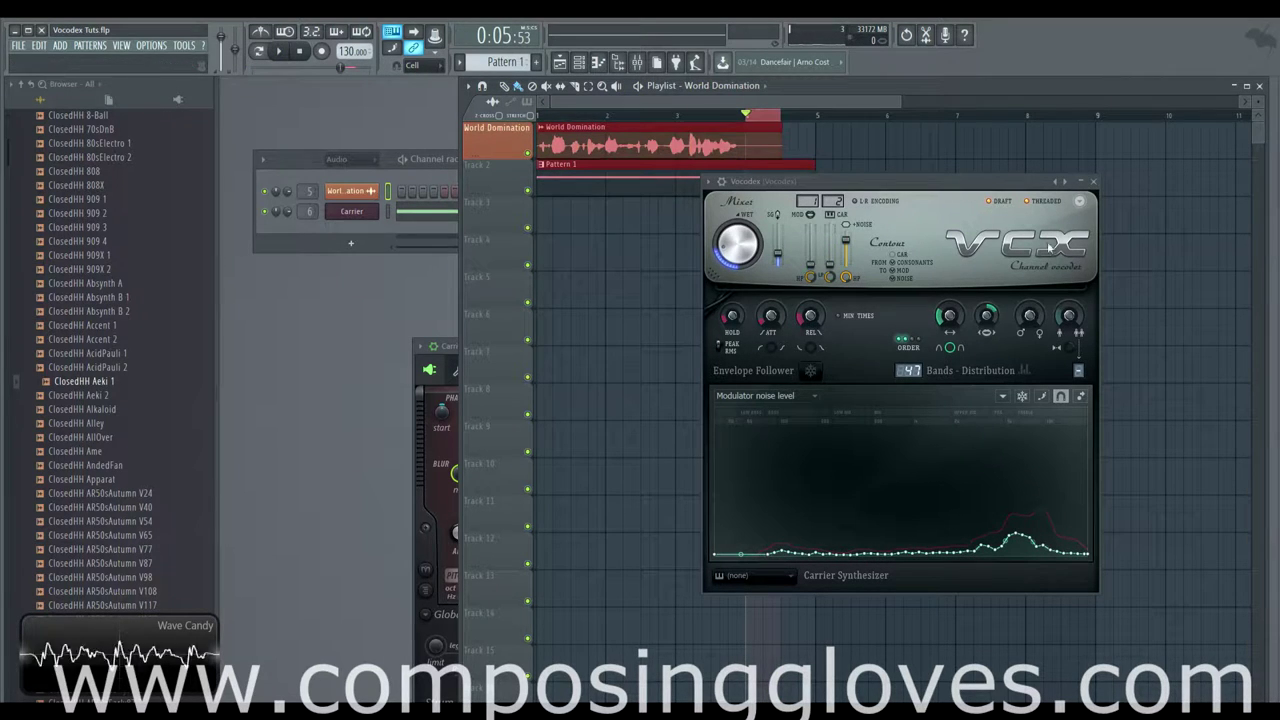
Step: Try to detect the modulator noise level with a short playback of the selected quiet tail
click(1080, 201)
click(1108, 218)
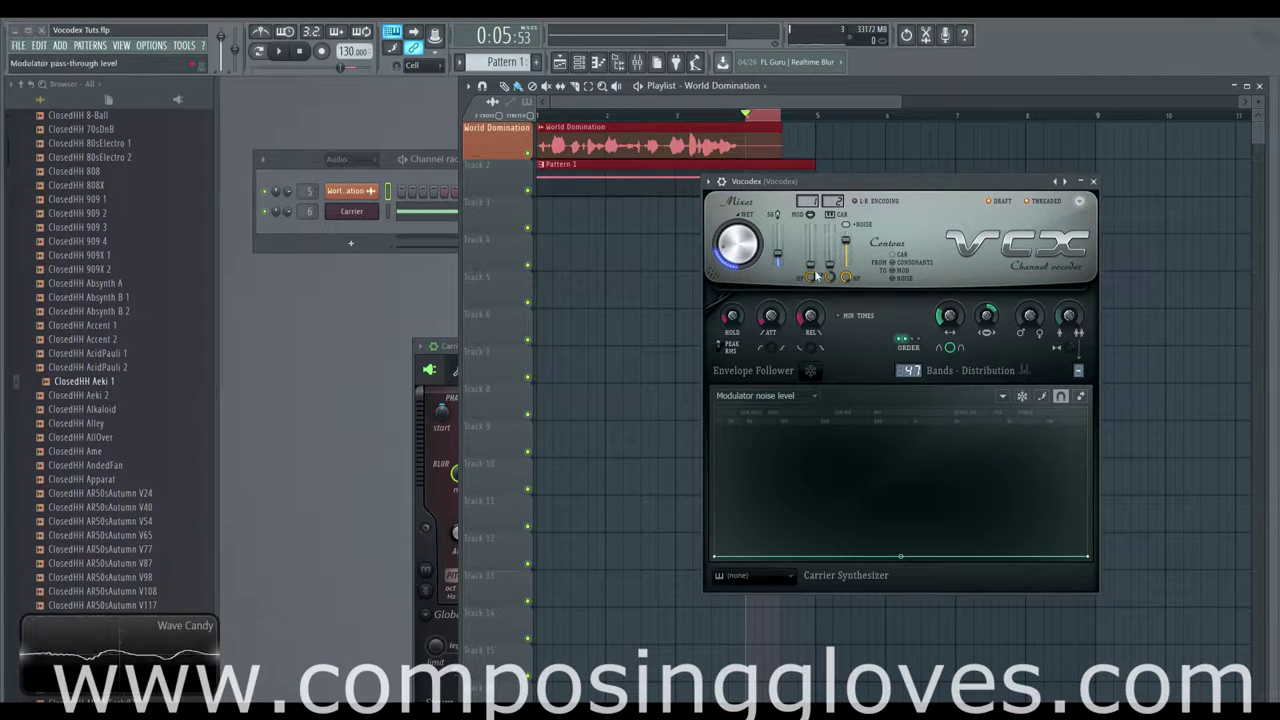
key(space)
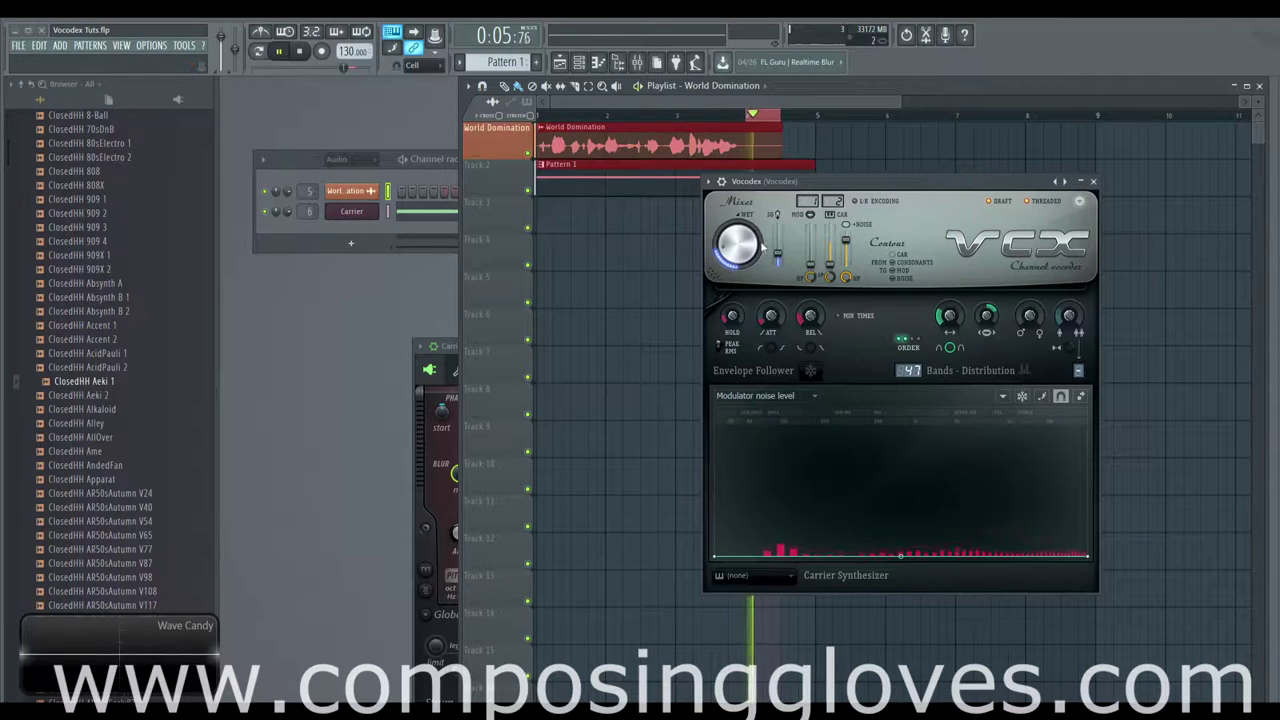
key(space)
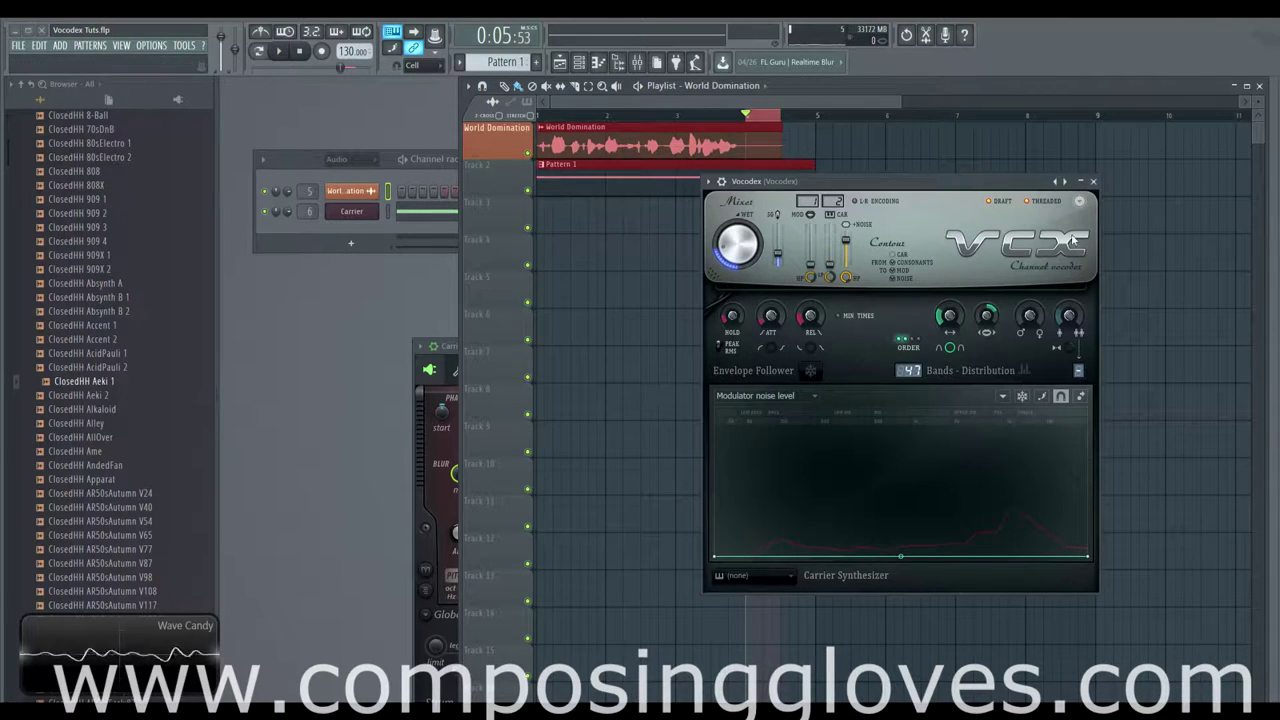
Step: Restart modulator noise level detection, capture the noise profile by playing the selected quiet tail, and play the range again to check it
click(1078, 203)
click(1091, 217)
key(space)
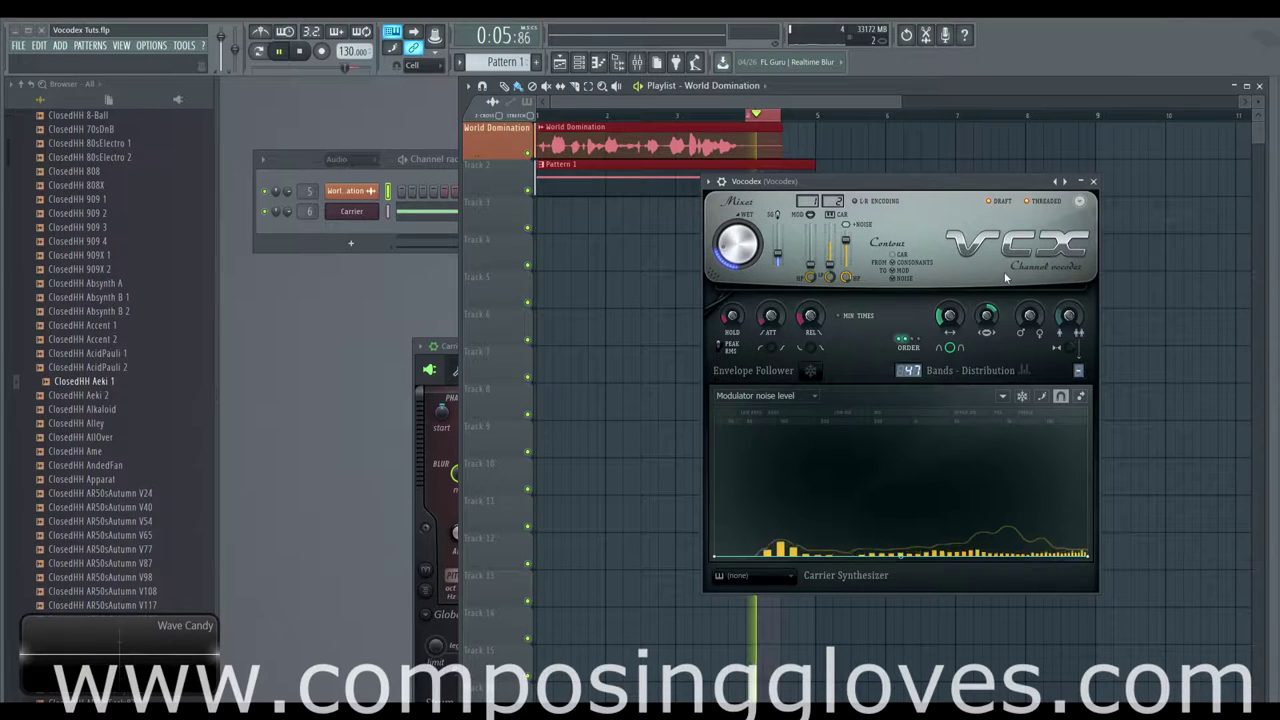
key(space)
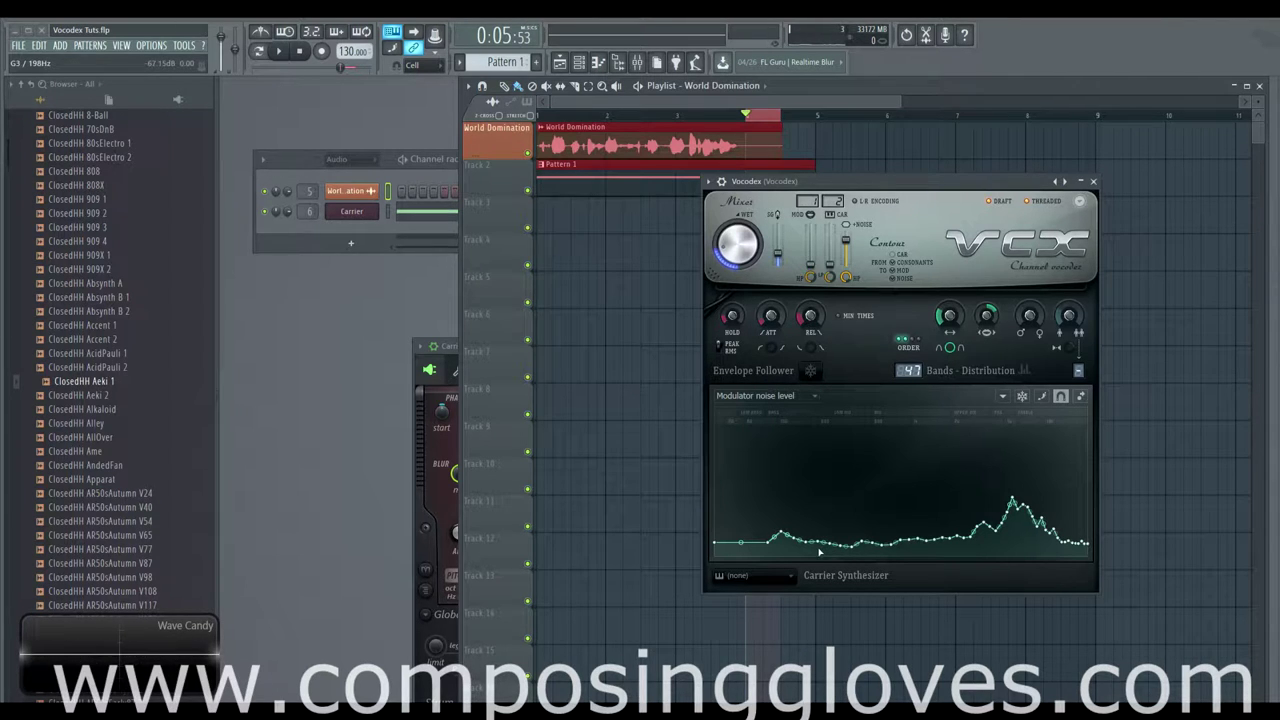
key(space)
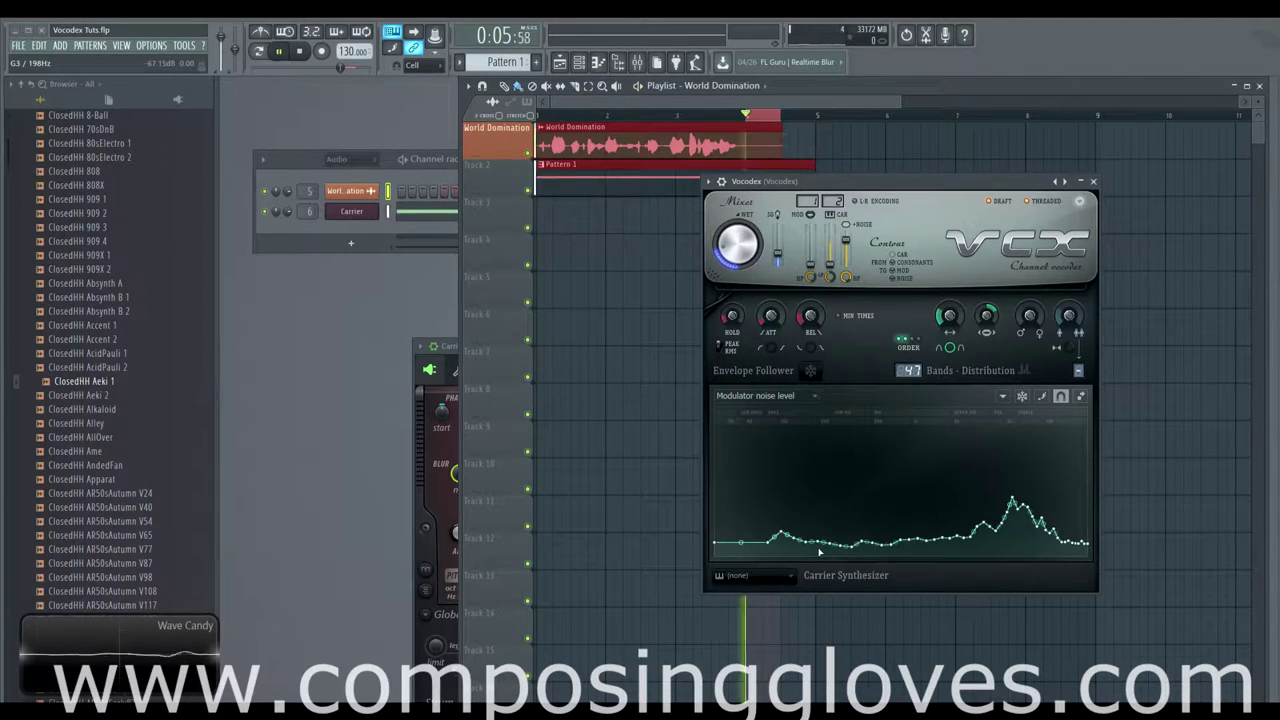
Step: Stop playback, replace the playback range with one spanning the whole World Domination clip, and audition it briefly
key(space)
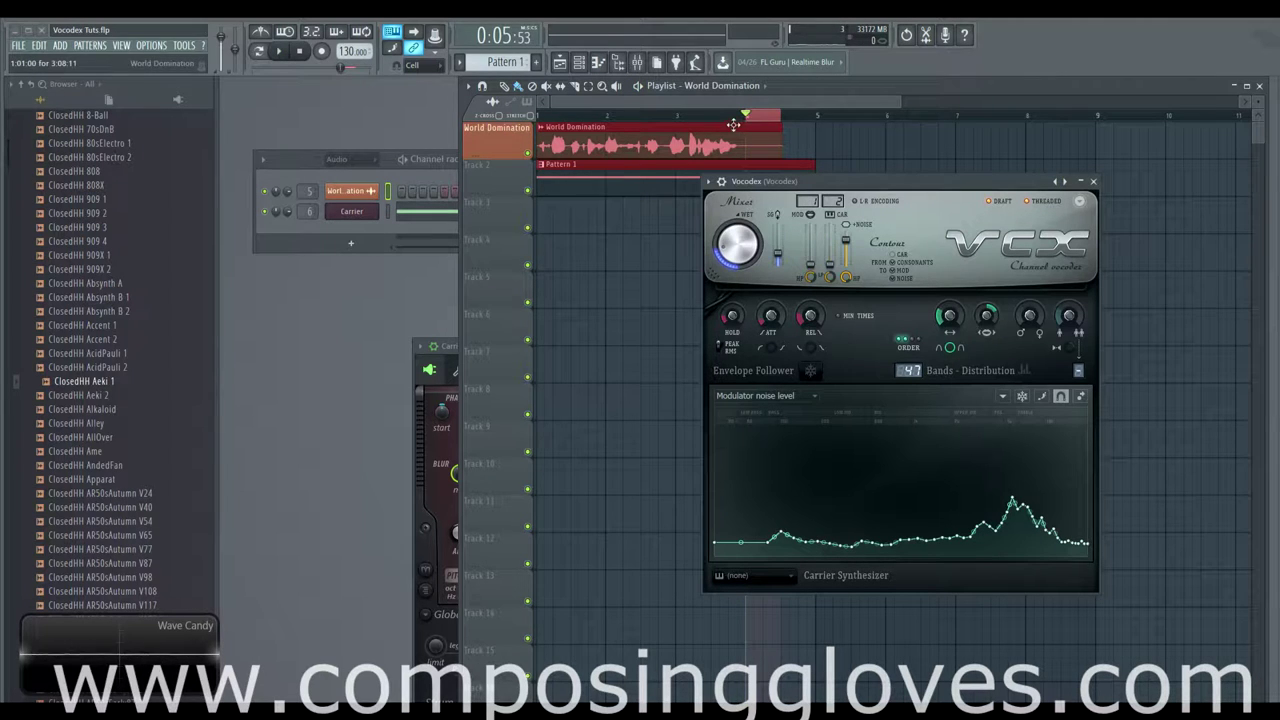
drag(762, 122, 621, 121)
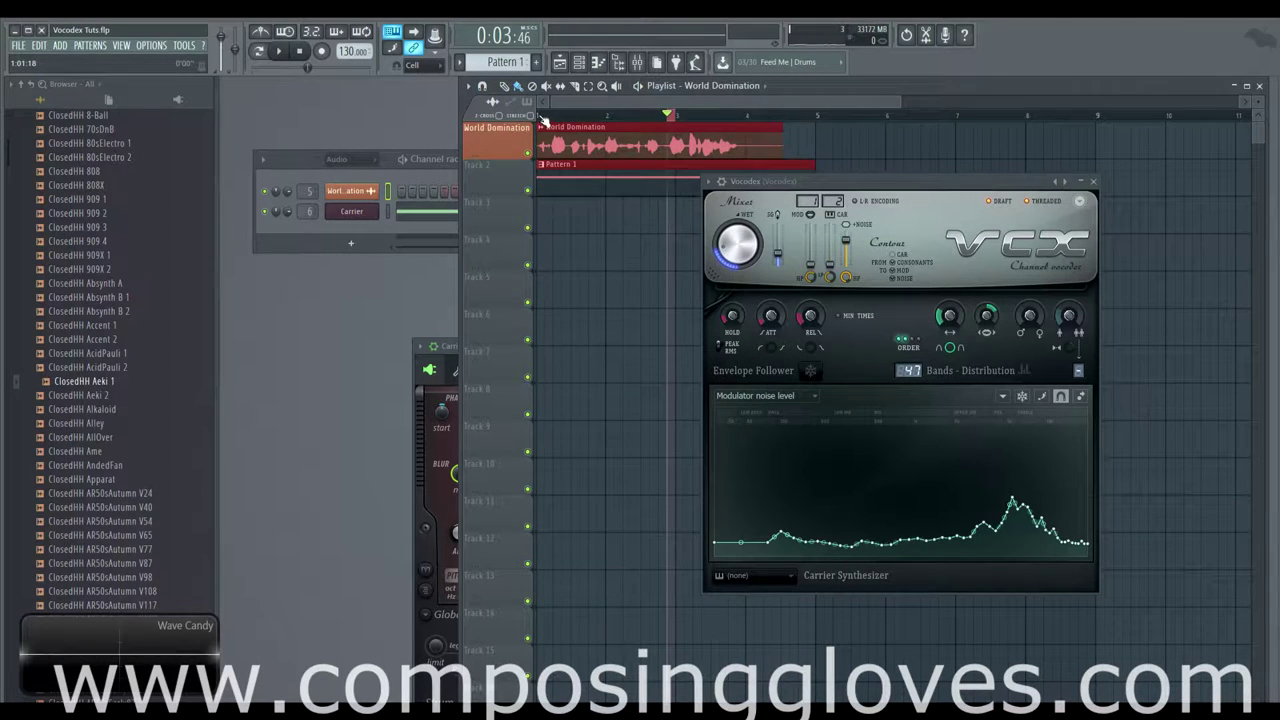
drag(542, 116, 782, 134)
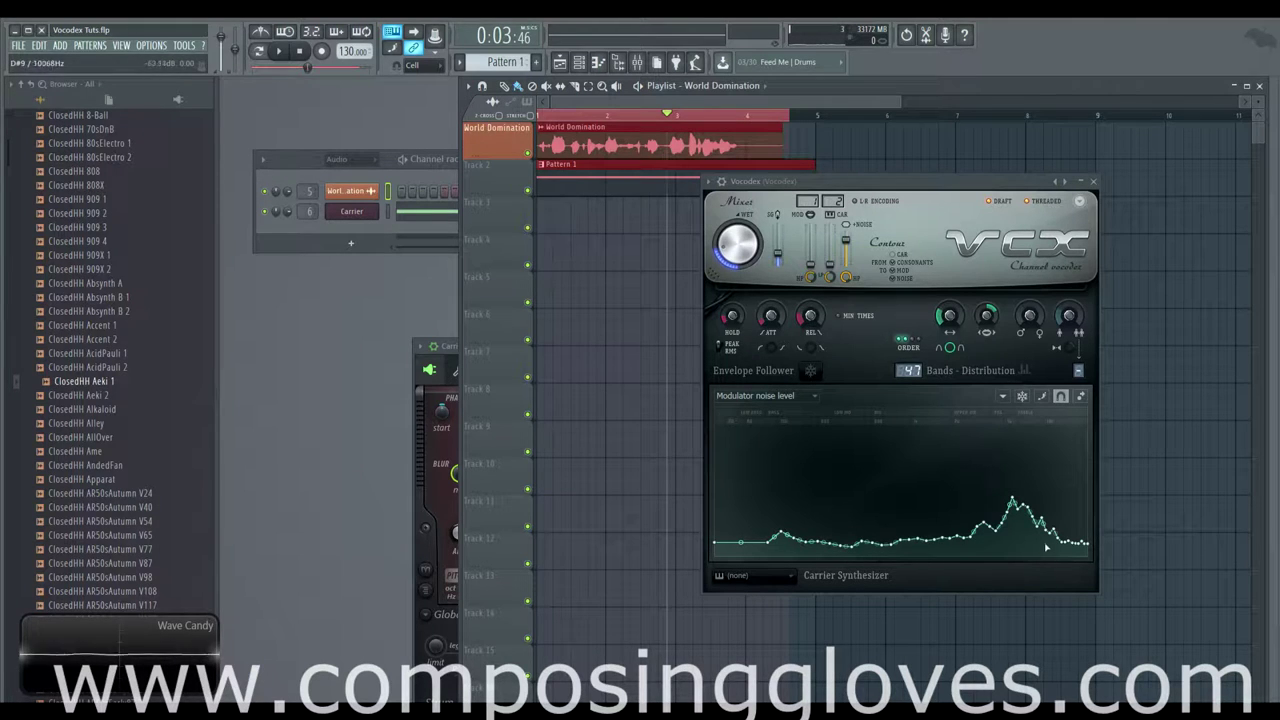
key(space)
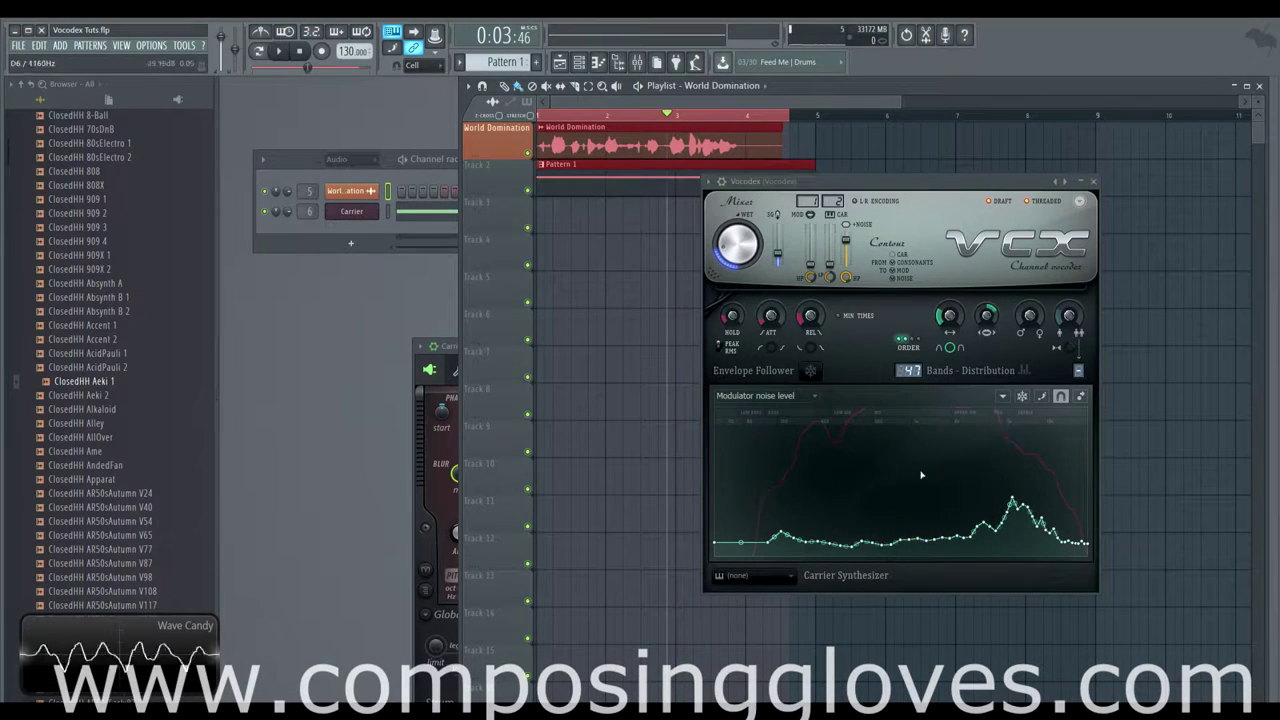
Step: Switch the Vocodex graph to Modulator pass-through and add two control points along the curve's zero line
click(800, 396)
click(810, 472)
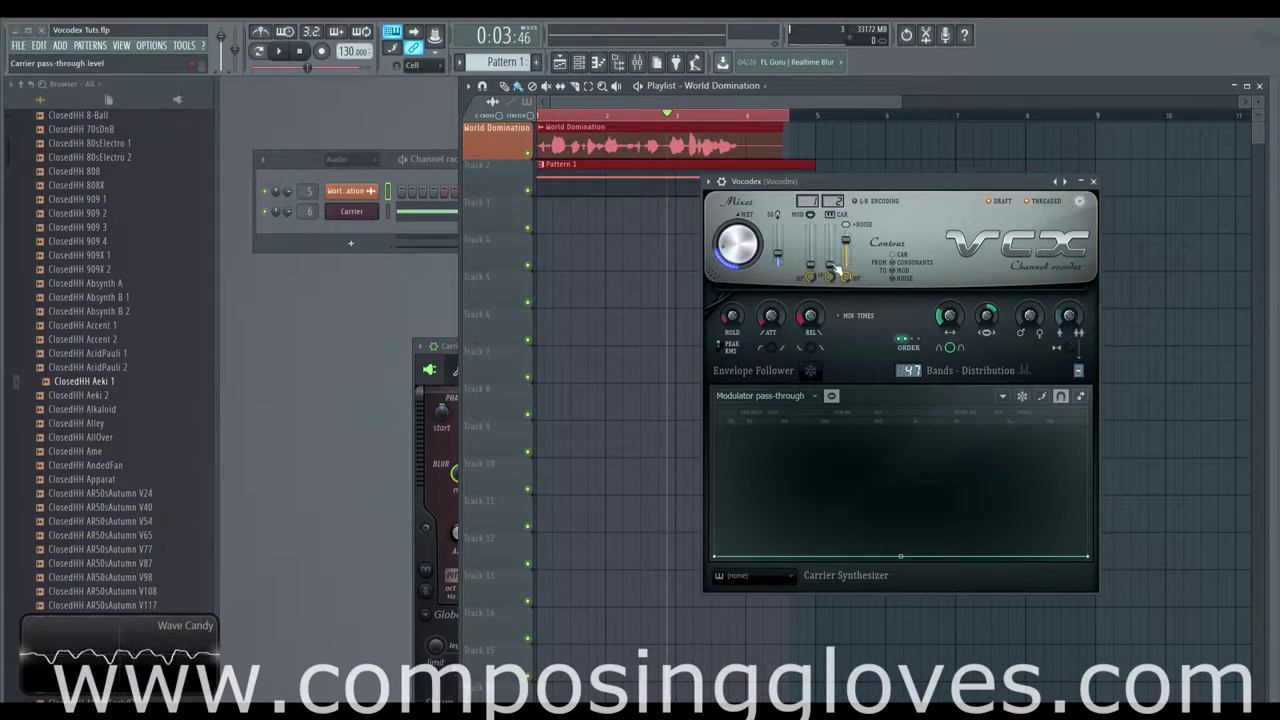
right_click(870, 556)
right_click(977, 556)
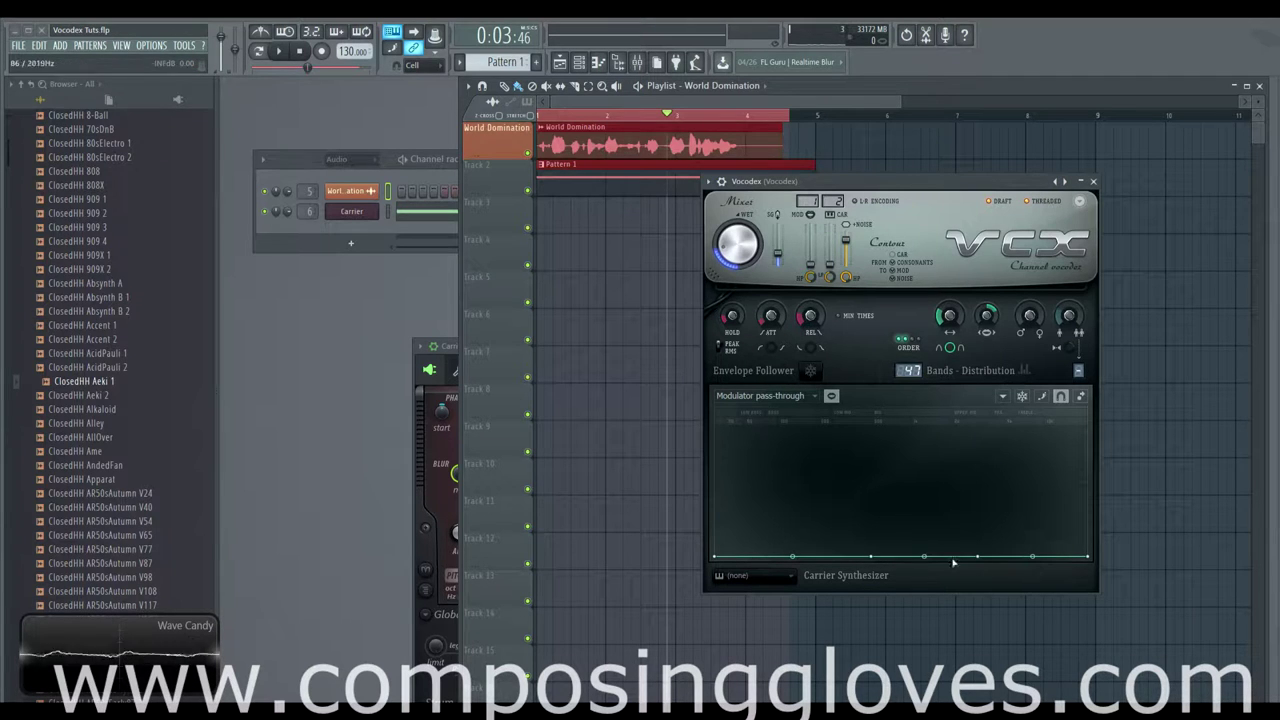
Step: Raise a broad mid-frequency plateau between the two pass-through points and audition the result
right_click(918, 514)
drag(918, 514, 890, 500)
key(space)
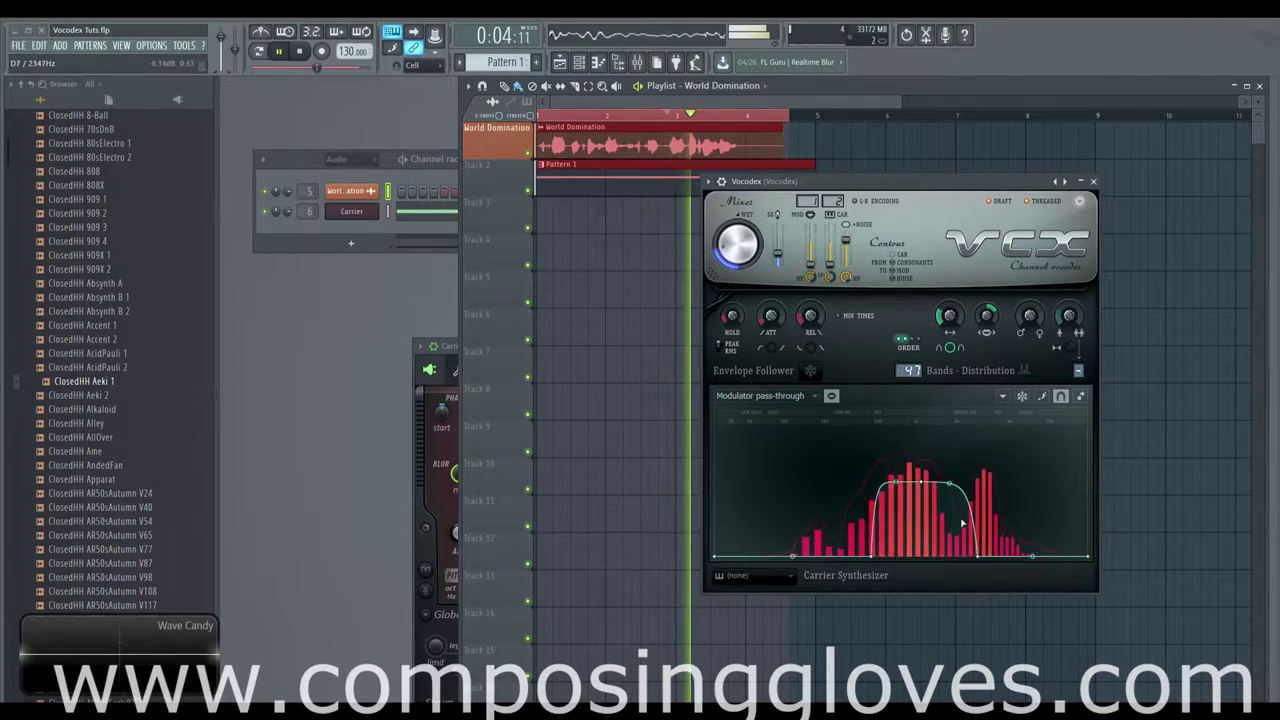
key(space)
Step: Add a raised low-frequency region to the modulator pass-through curve, reshape it into a plateau, and audition it
mouse_move(792, 556)
mouse_down()
mouse_move(786, 486)
mouse_move(851, 498)
mouse_move(783, 556)
mouse_up()
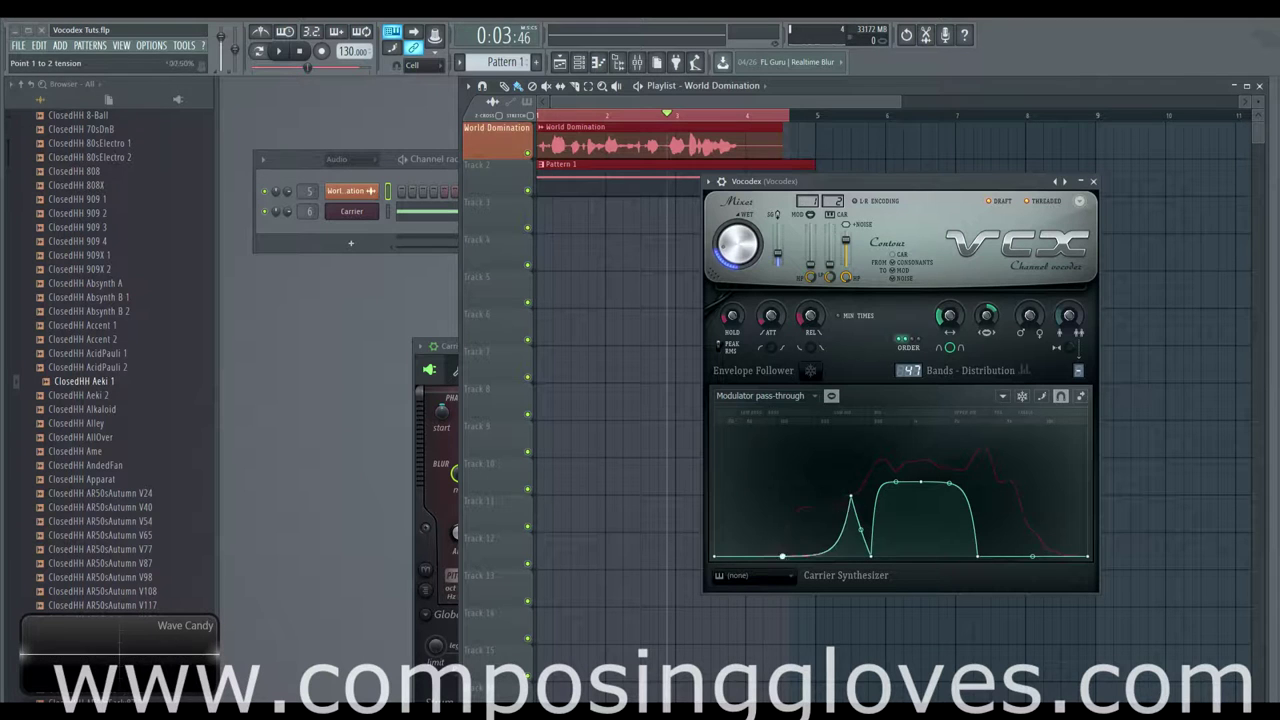
key(space)
mouse_move(851, 496)
mouse_down()
mouse_move(781, 496)
mouse_move(826, 496)
mouse_move(896, 555)
mouse_up()
key(space)
key(space)
key(space)
Step: Narrow the mid-frequency plateau into a spike, add a raised high-frequency region to the pass-through curve, and audition it
drag(950, 484, 950, 555)
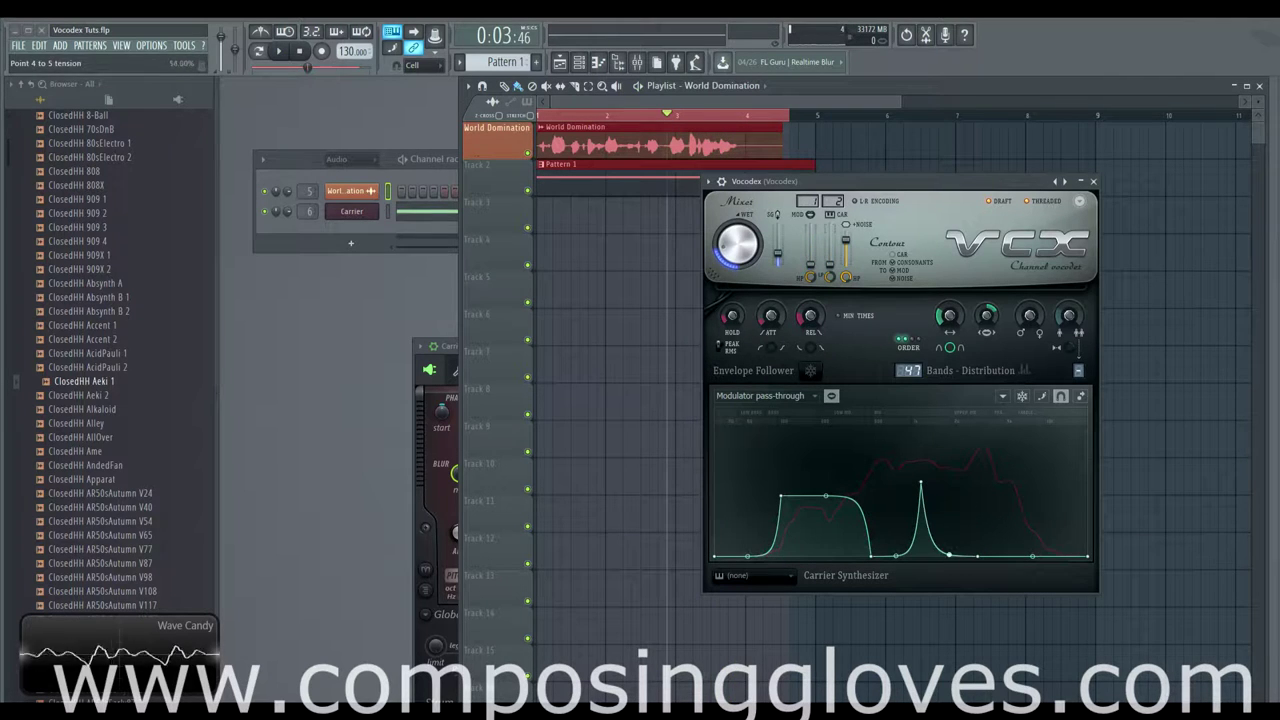
right_click(1003, 514)
drag(1003, 514, 1004, 487)
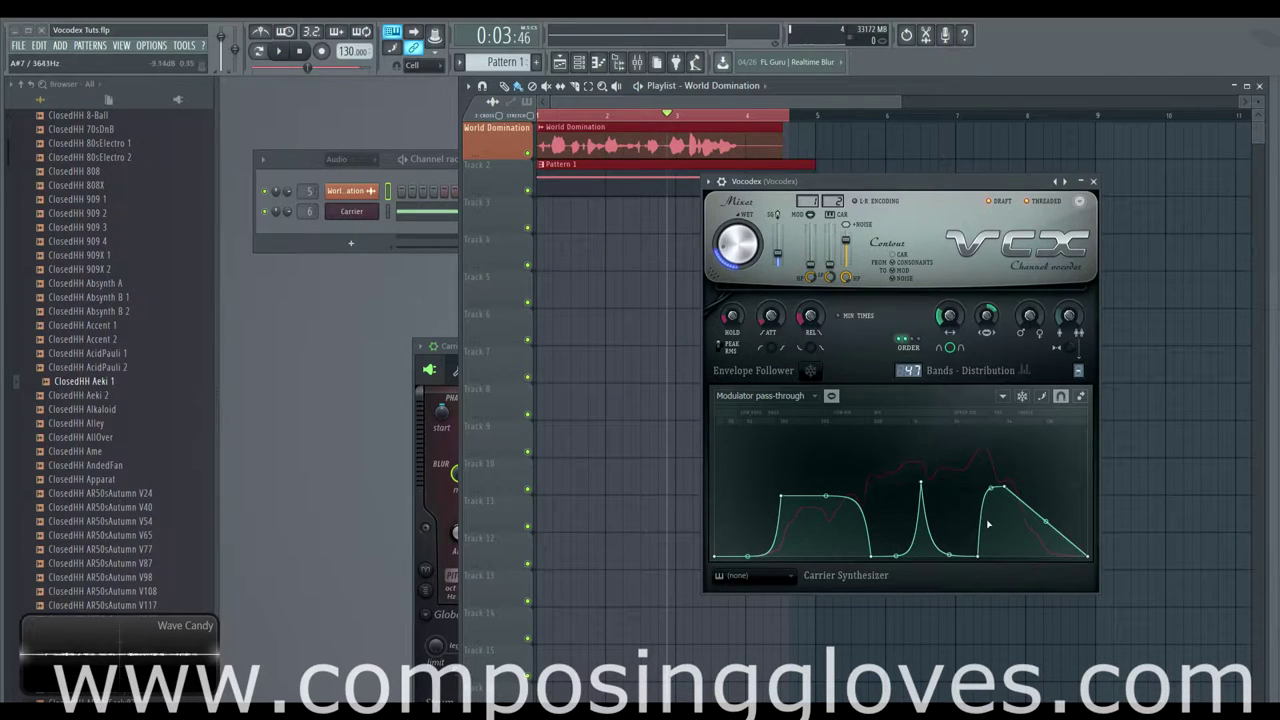
key(space)
key(space)
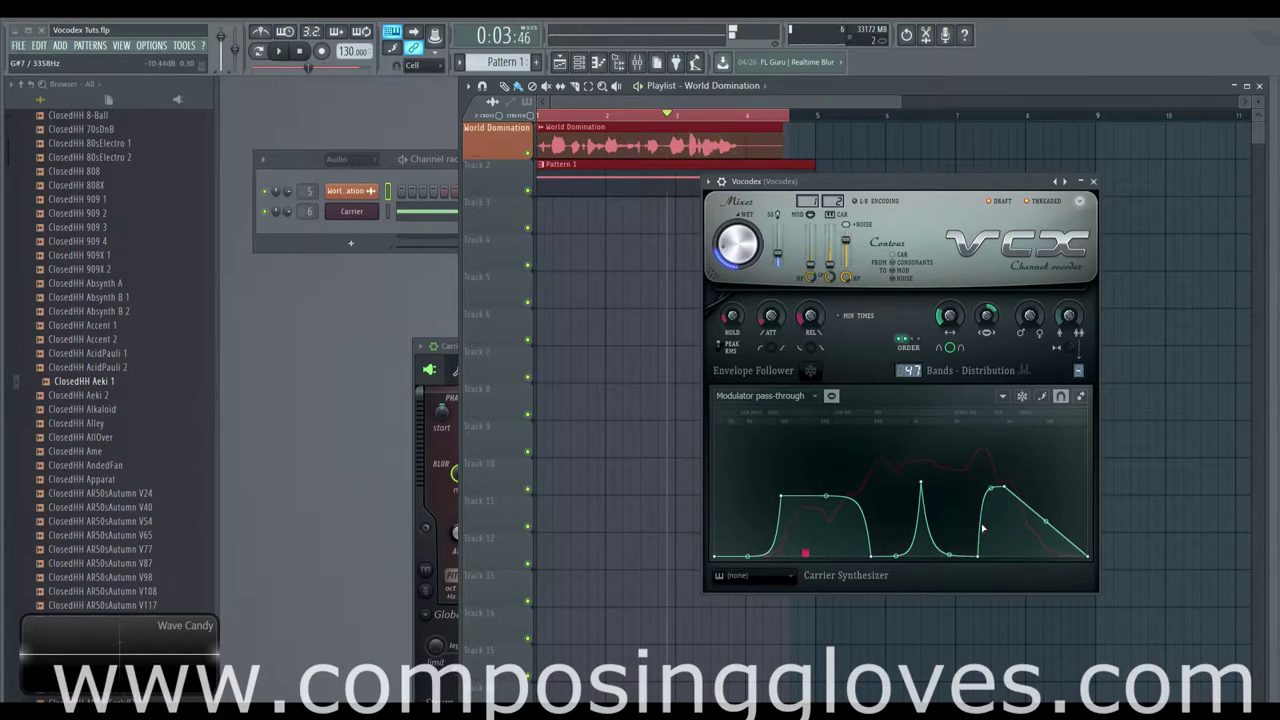
Step: Delete the three raised points from the modulator pass-through curve to flatten it
right_click(783, 496)
click(805, 488)
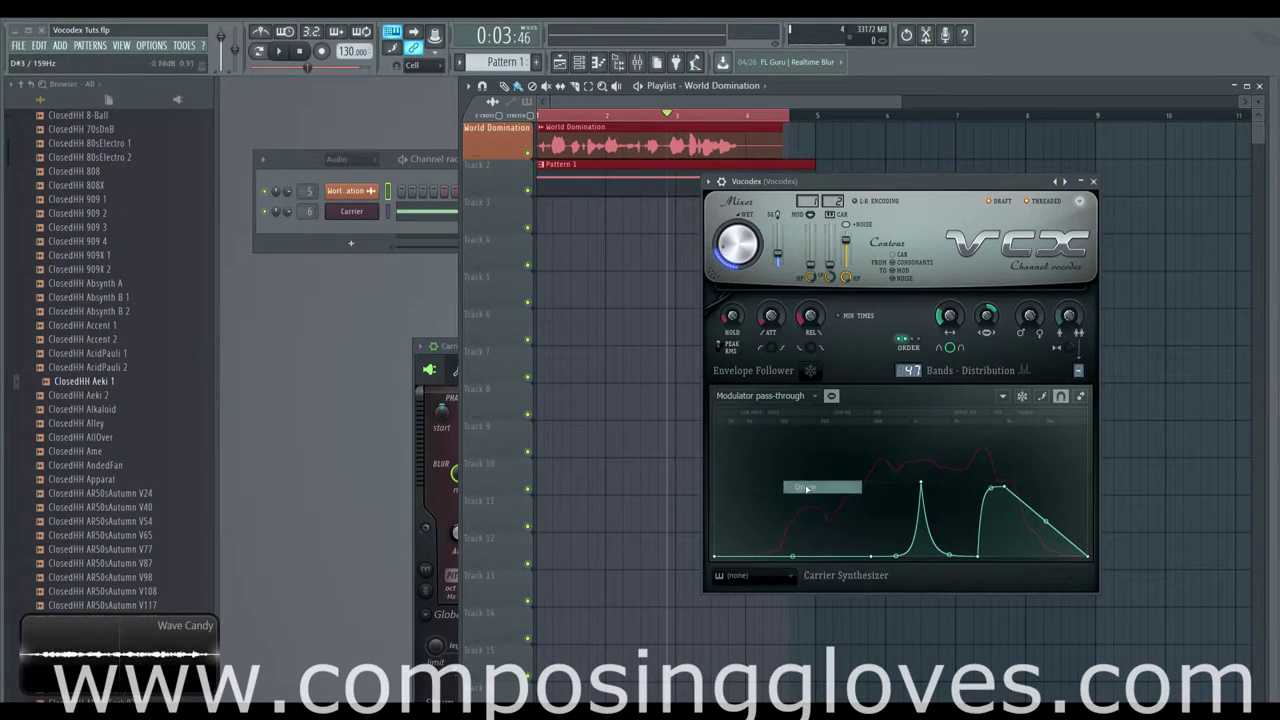
right_click(921, 486)
click(935, 487)
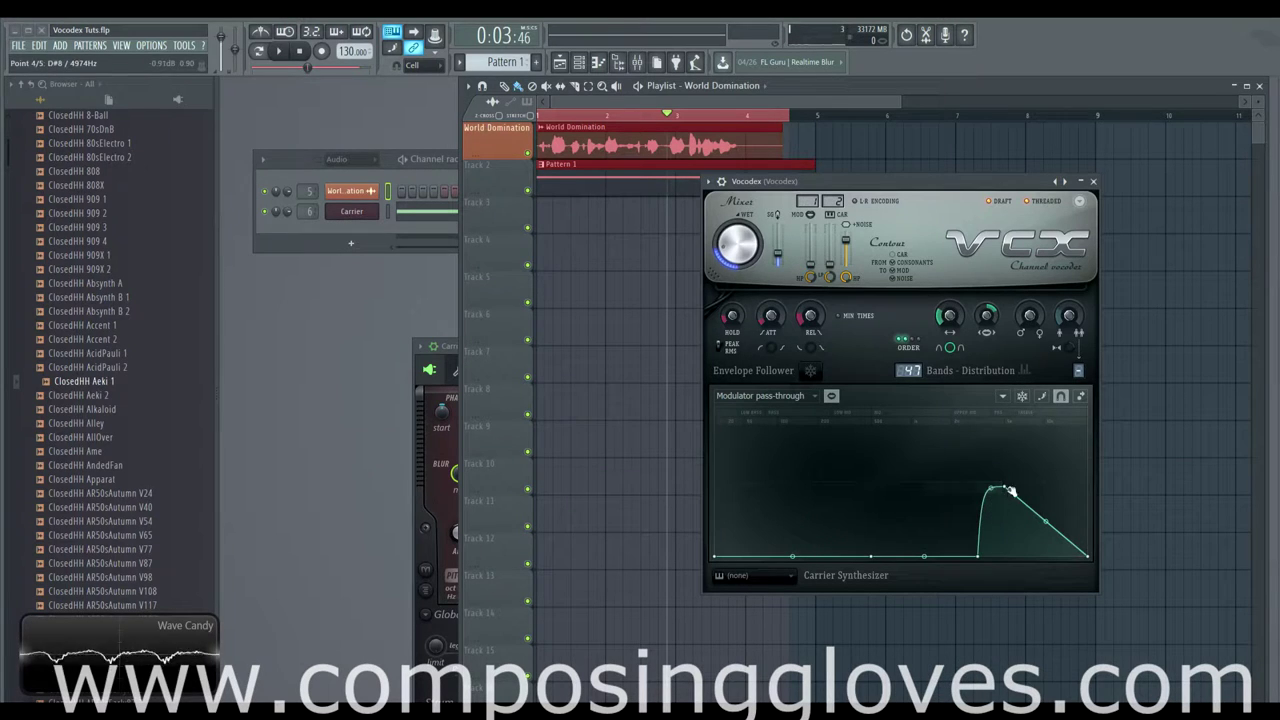
right_click(1003, 487)
click(1024, 487)
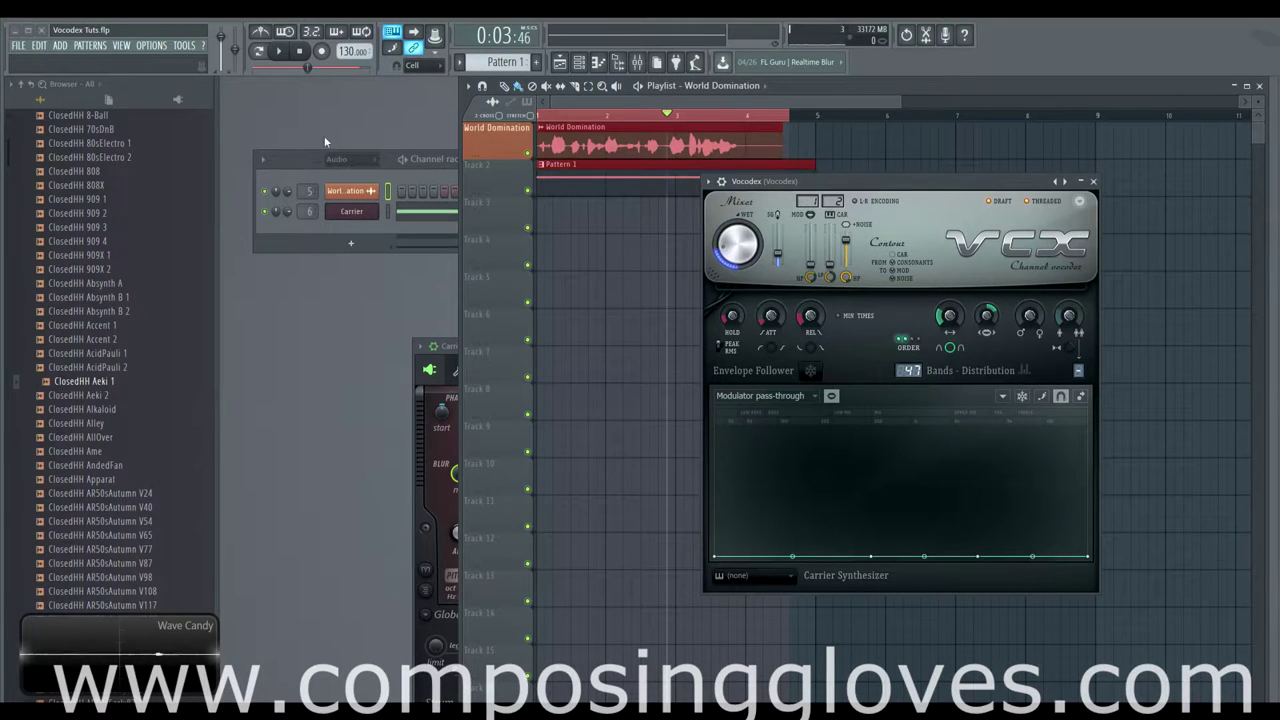
Step: Open the mixer and load Fruity Parametric EQ 2 into slot 2 of the Vocodex track, arranging the plugin windows side by side
key(F6)
click(637, 64)
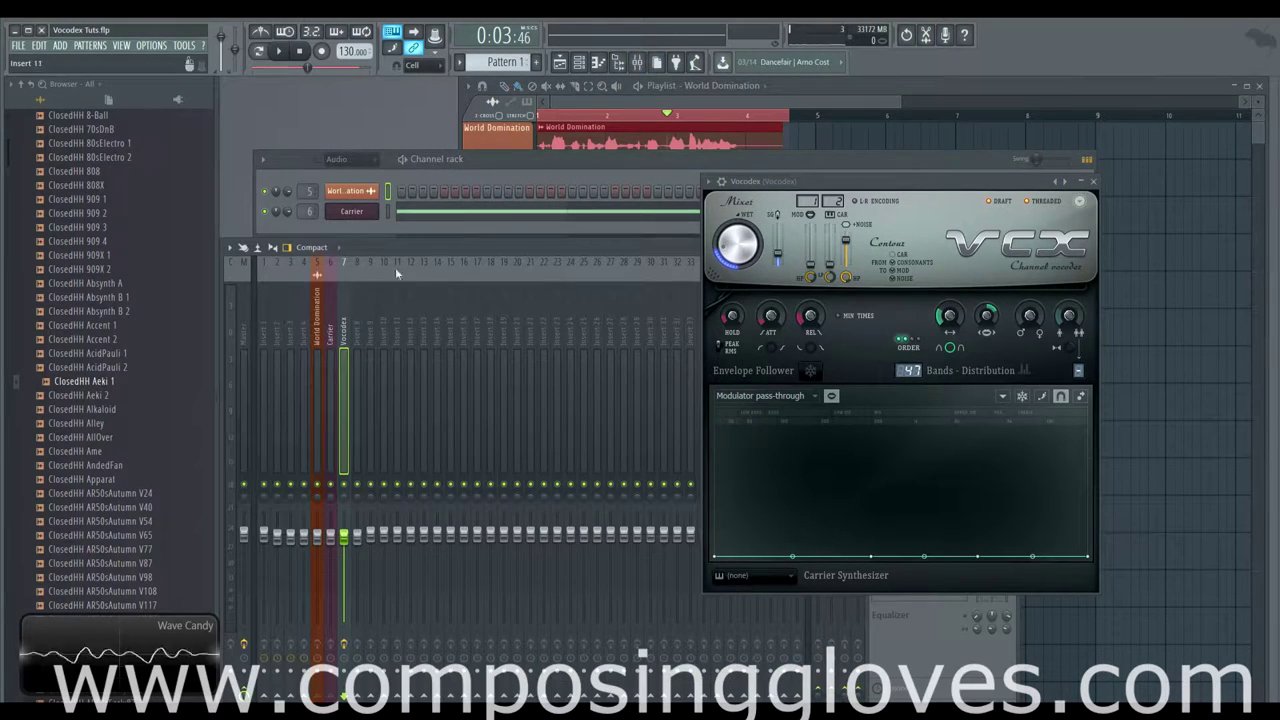
drag(866, 188, 1122, 188)
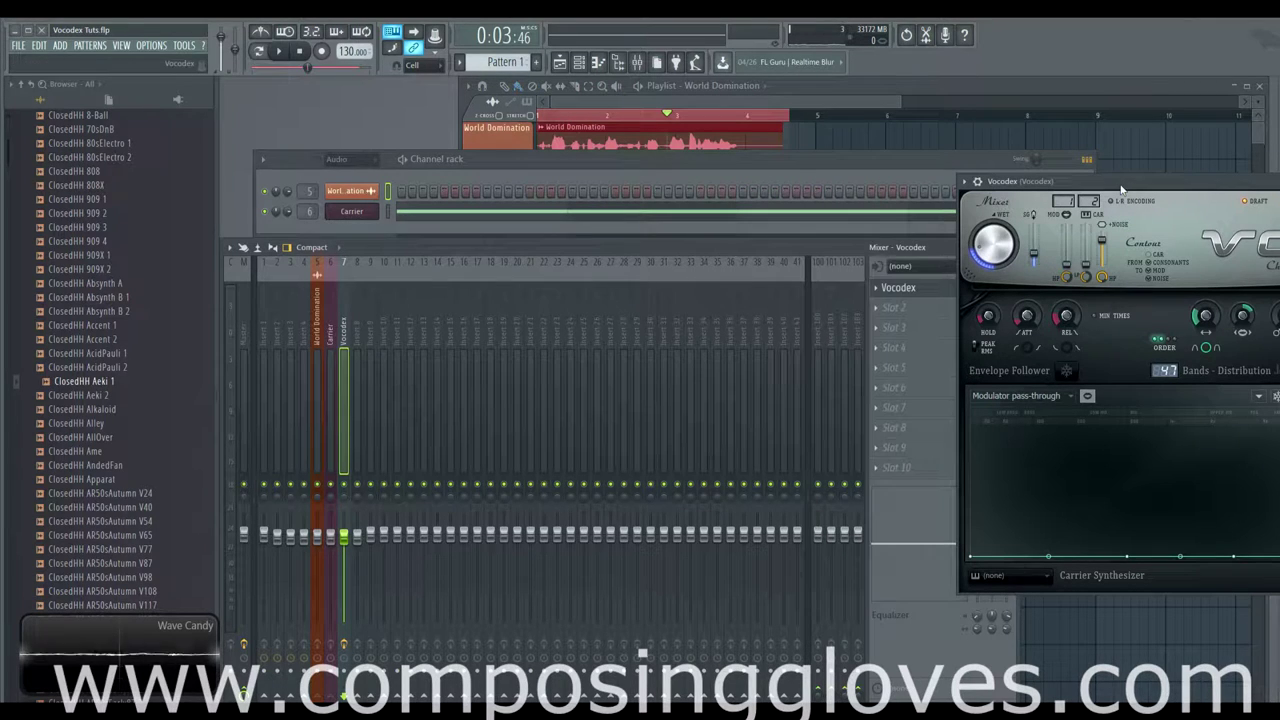
click(895, 308)
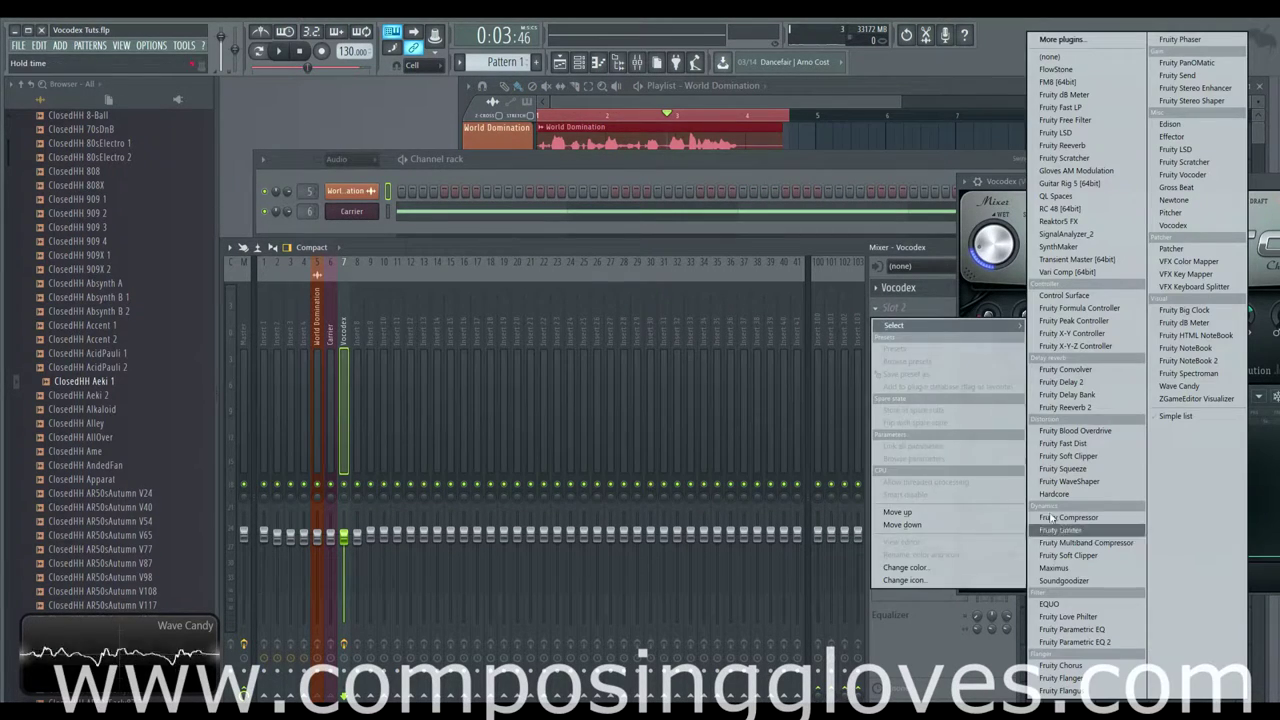
click(1075, 645)
drag(571, 126, 806, 163)
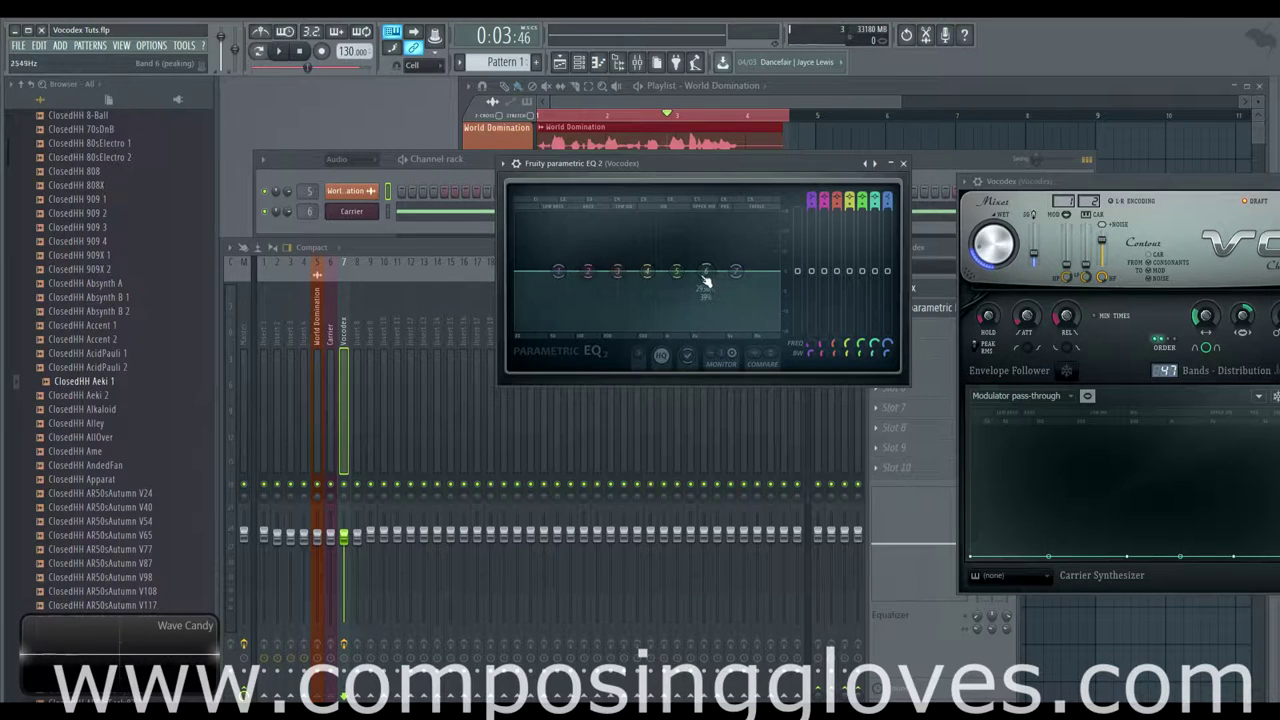
Step: Pull EQ bands 1 and 7 fully down and shift their frequencies to demonstrate isolating different frequency ranges
drag(736, 271, 735, 328)
drag(558, 271, 656, 328)
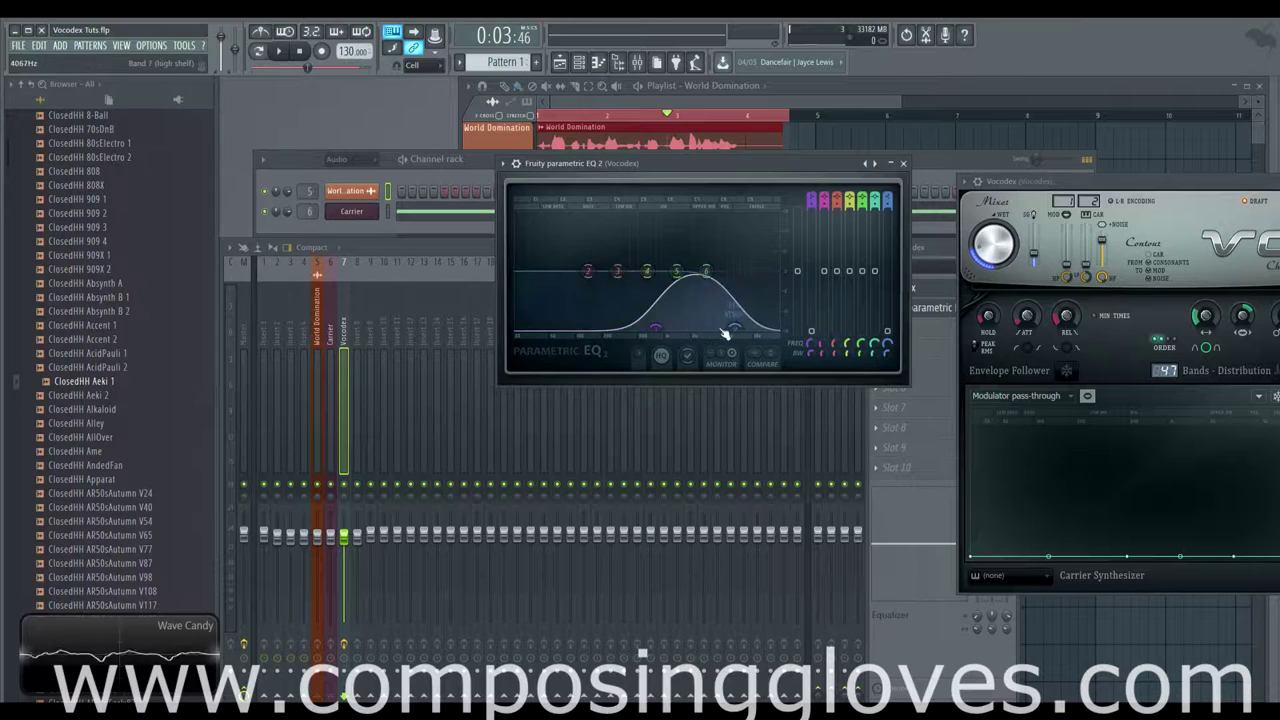
mouse_move(735, 329)
mouse_down()
mouse_move(781, 331)
mouse_move(748, 333)
mouse_up()
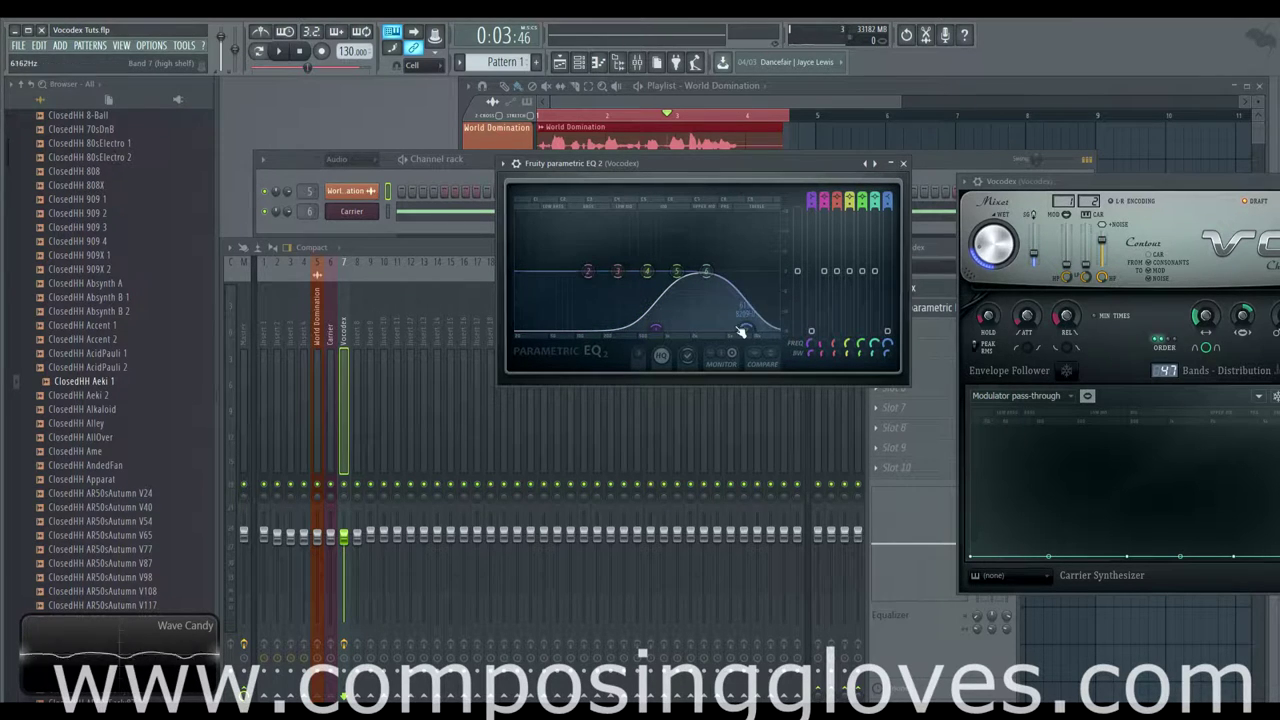
drag(656, 328, 596, 328)
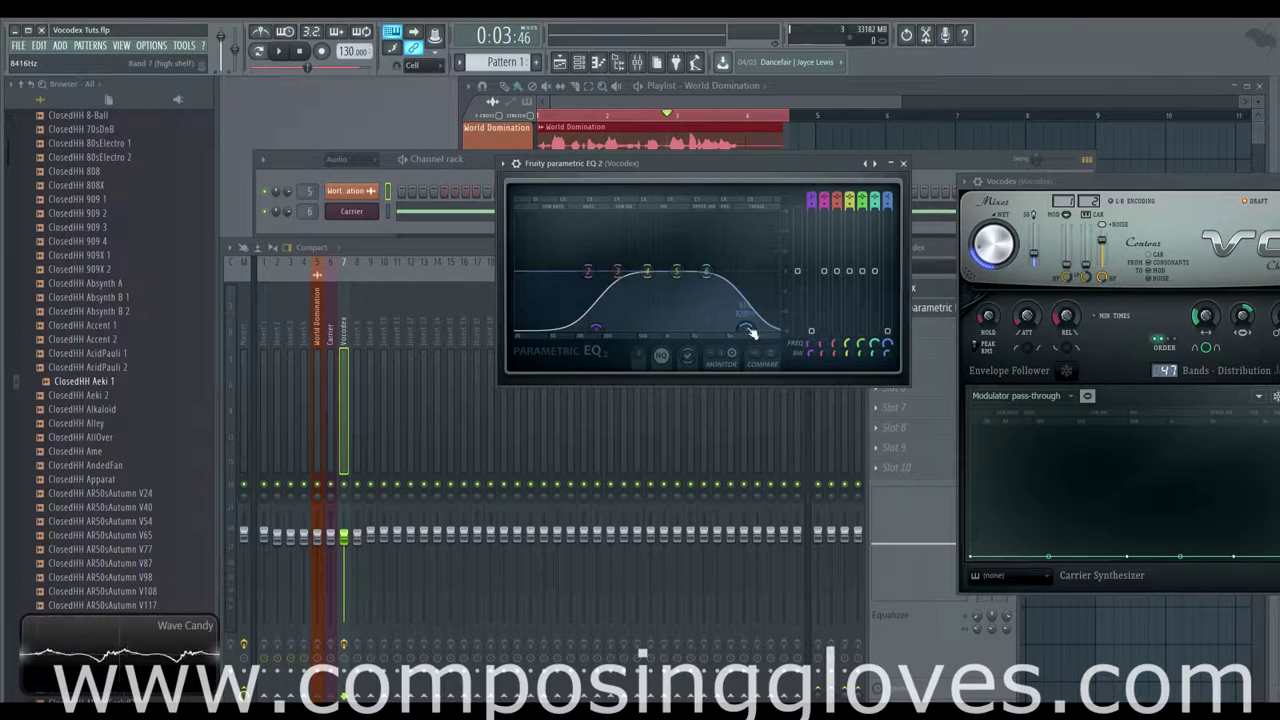
drag(748, 330, 666, 330)
Step: Nudge EQ band 3 and return bands 1, 3 and 7 to the zero line so the curve is flat
mouse_move(620, 277)
mouse_down()
mouse_move(633, 225)
mouse_move(626, 268)
mouse_up()
drag(665, 326, 727, 272)
drag(597, 334, 518, 271)
drag(632, 266, 628, 271)
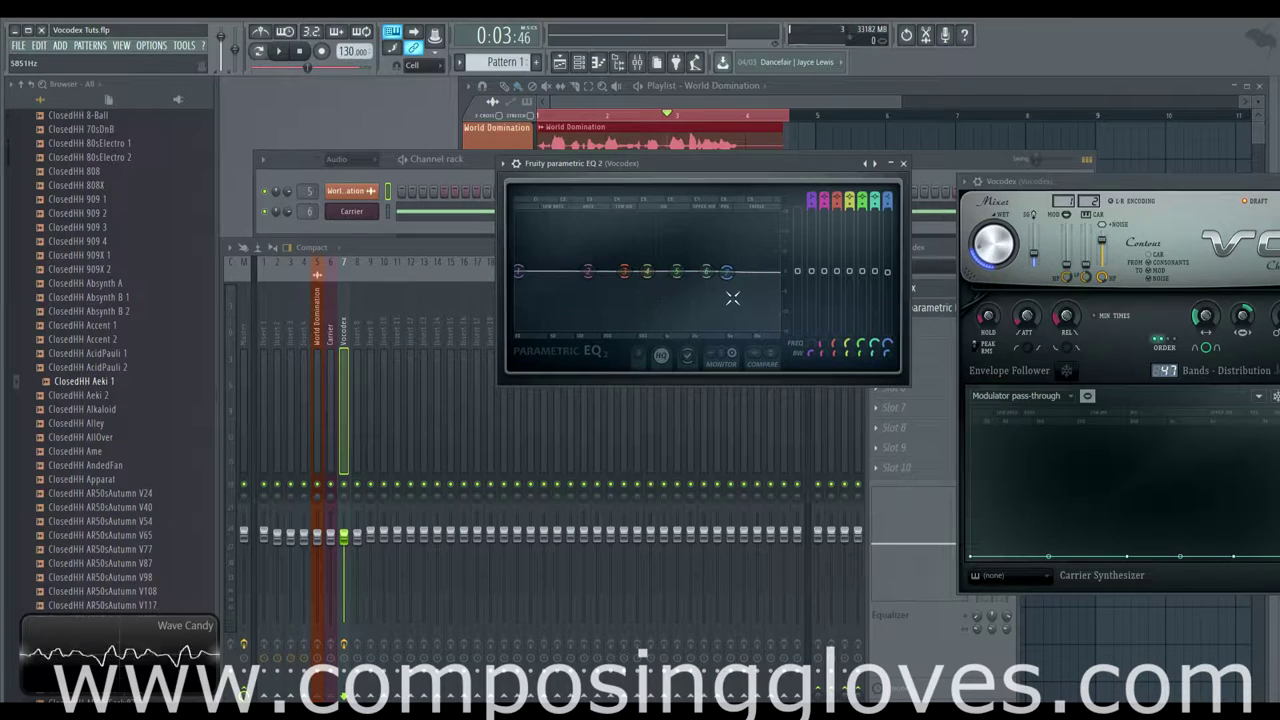
Step: Move the Vocodex window back over the mixer and switch its graph to the envelope follower's Hold curve
drag(1233, 187, 843, 146)
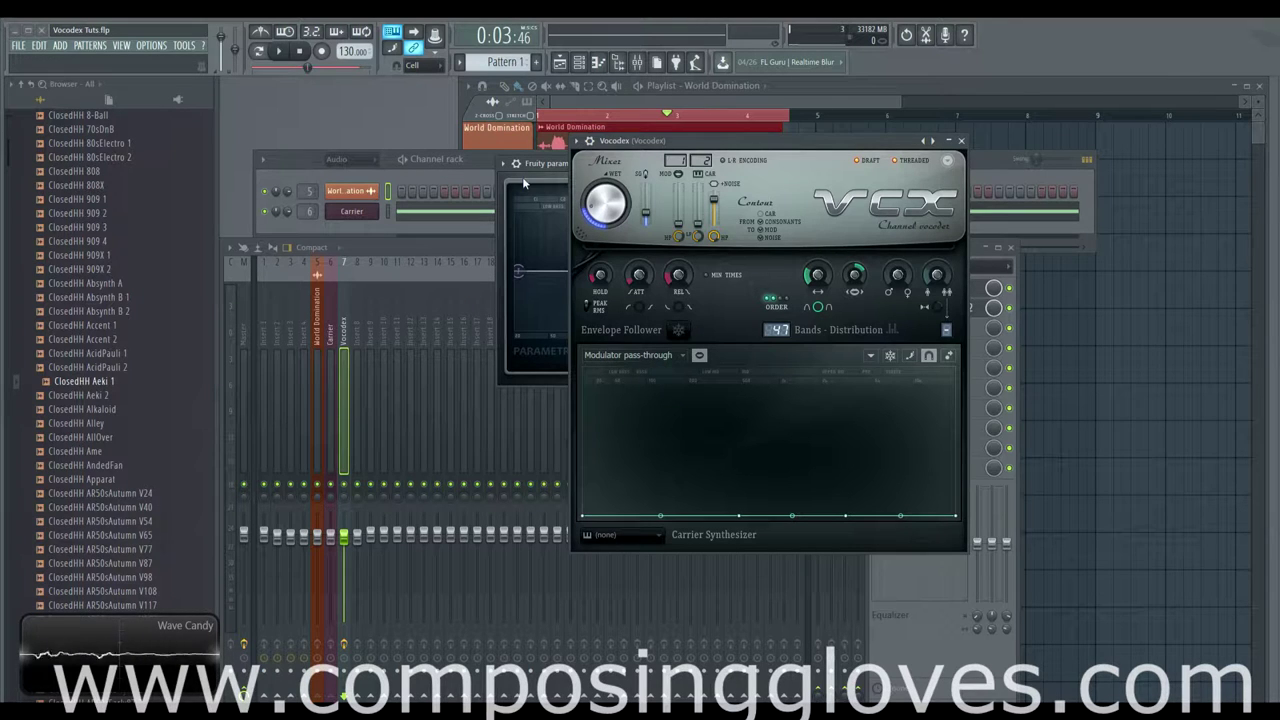
drag(695, 147, 764, 179)
click(694, 390)
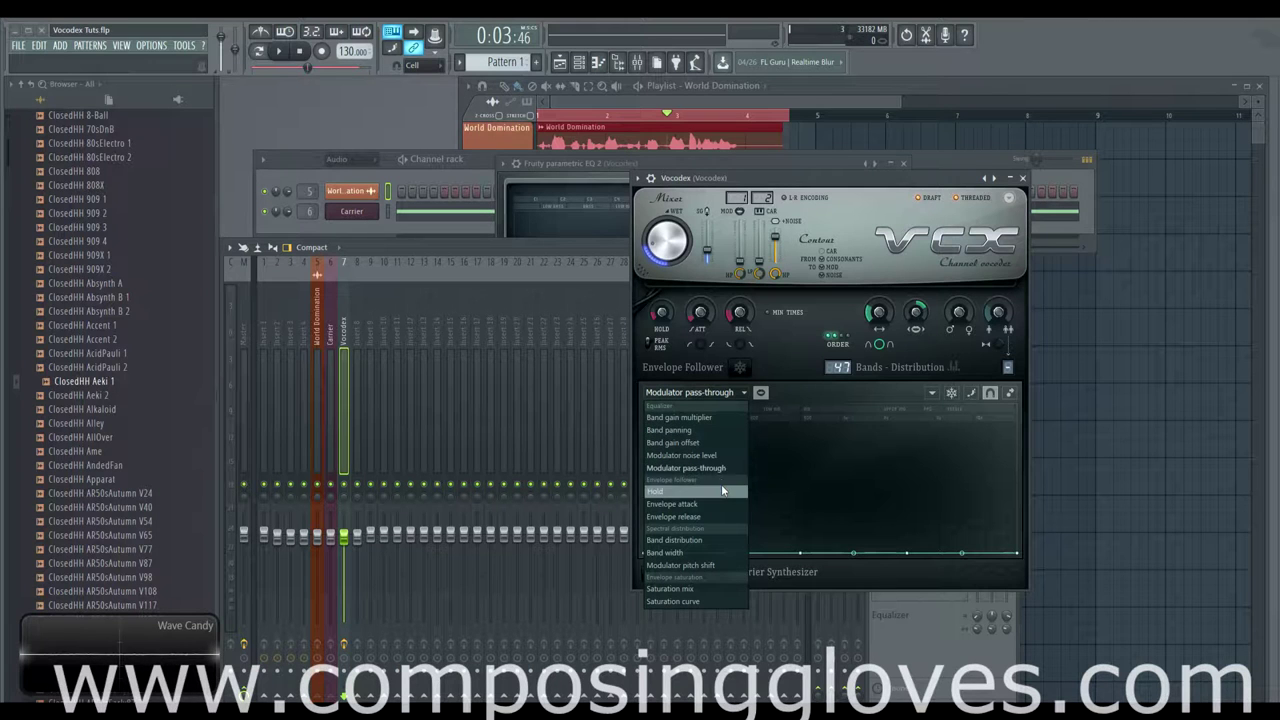
click(670, 490)
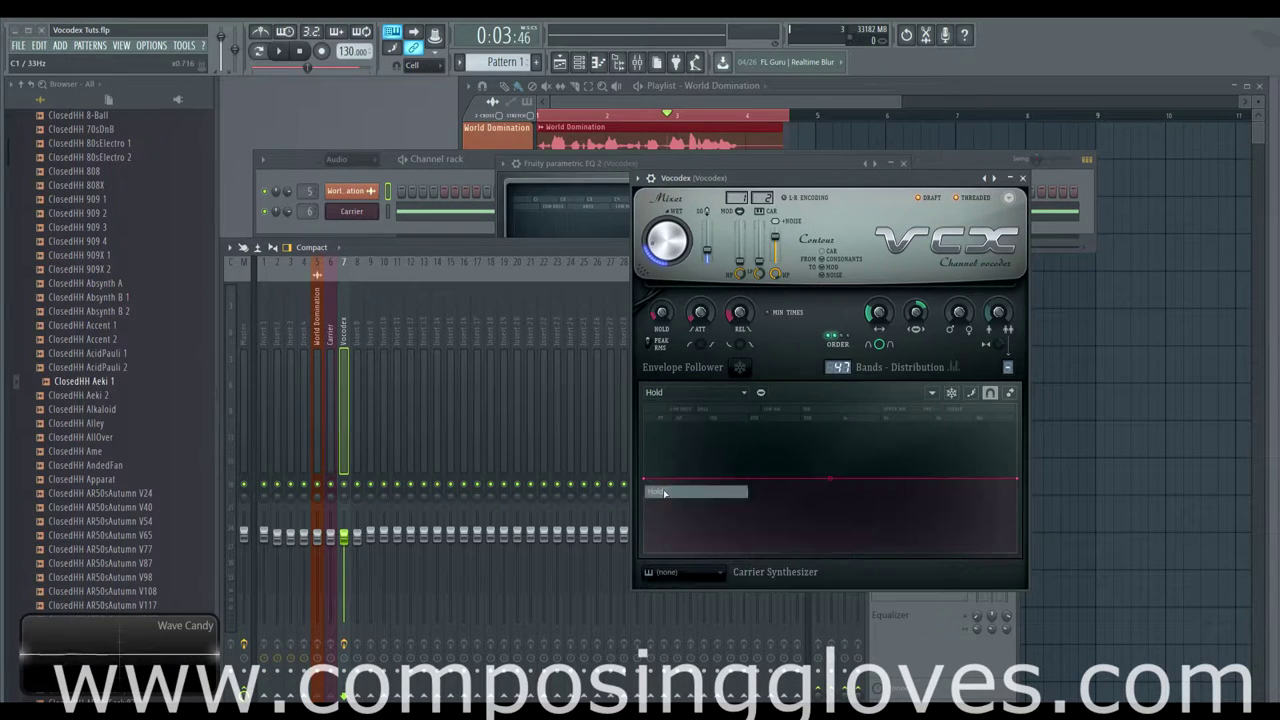
Step: Shape the Hold curve with two raised points forming a mid-frequency plateau that slopes down on both sides, then audition it
right_click(786, 455)
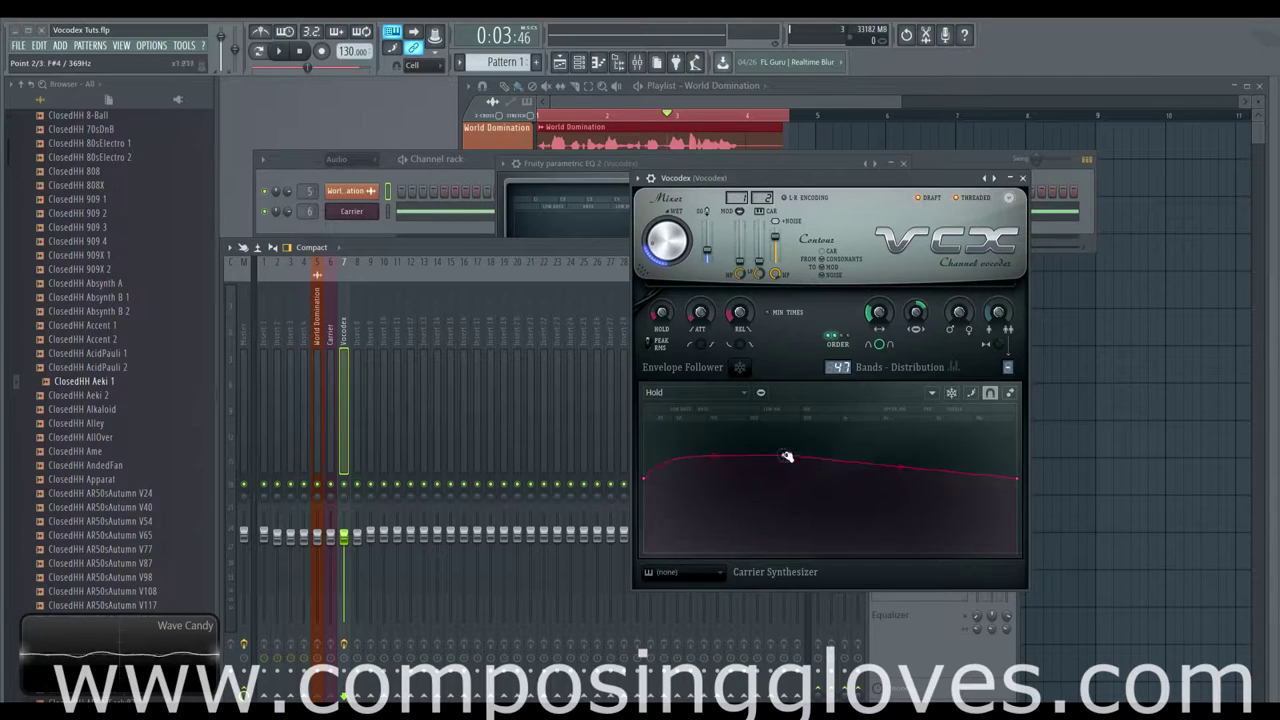
drag(786, 454, 788, 441)
drag(710, 445, 715, 477)
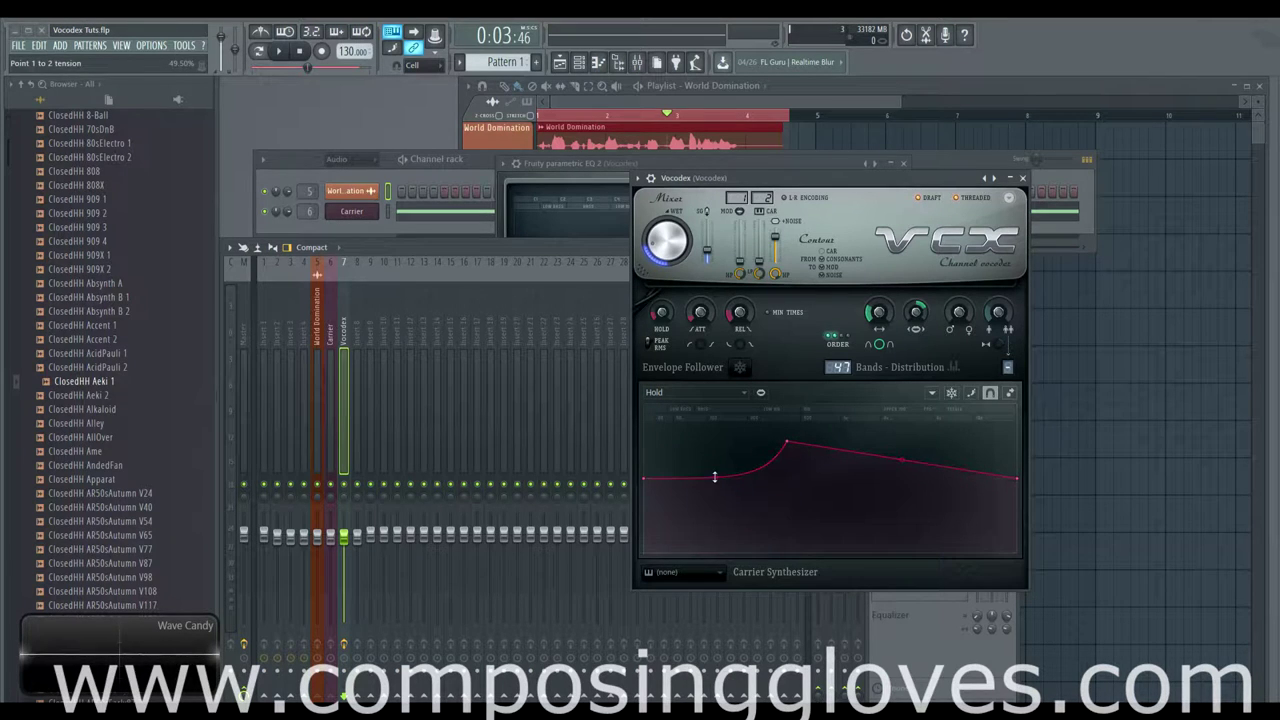
drag(886, 451, 899, 422)
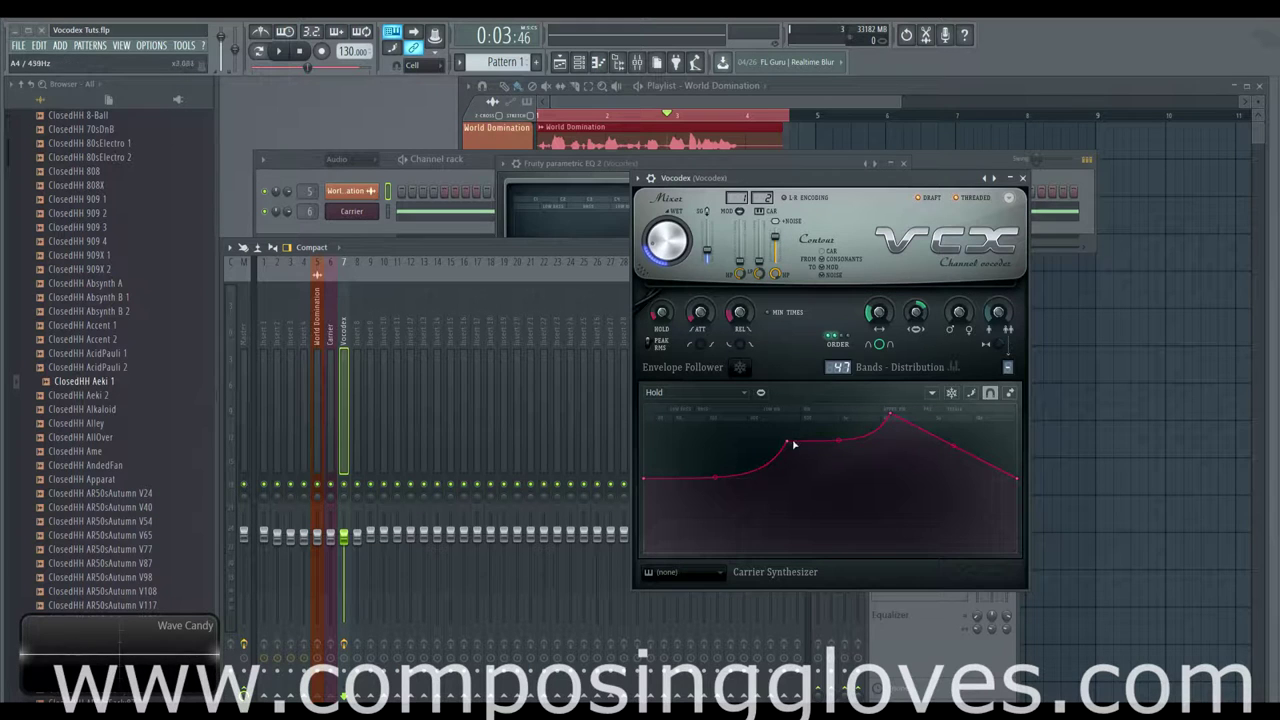
drag(789, 441, 798, 404)
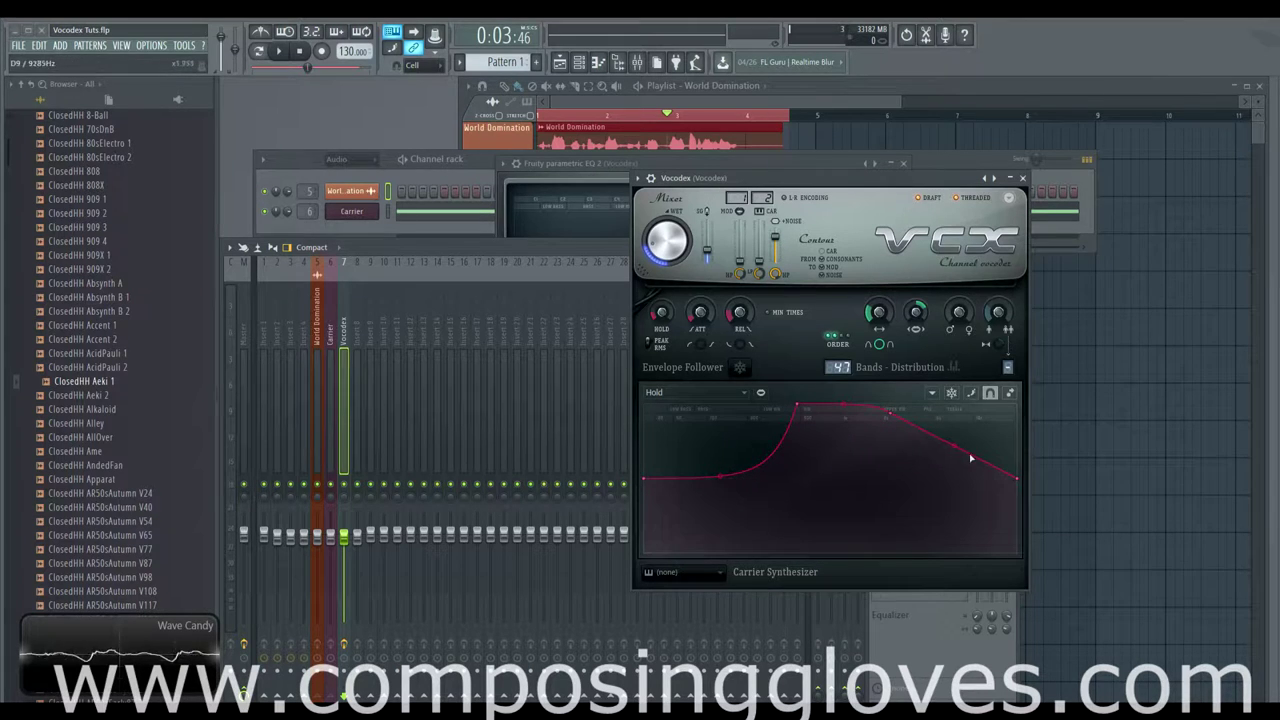
drag(970, 458, 984, 455)
key(space)
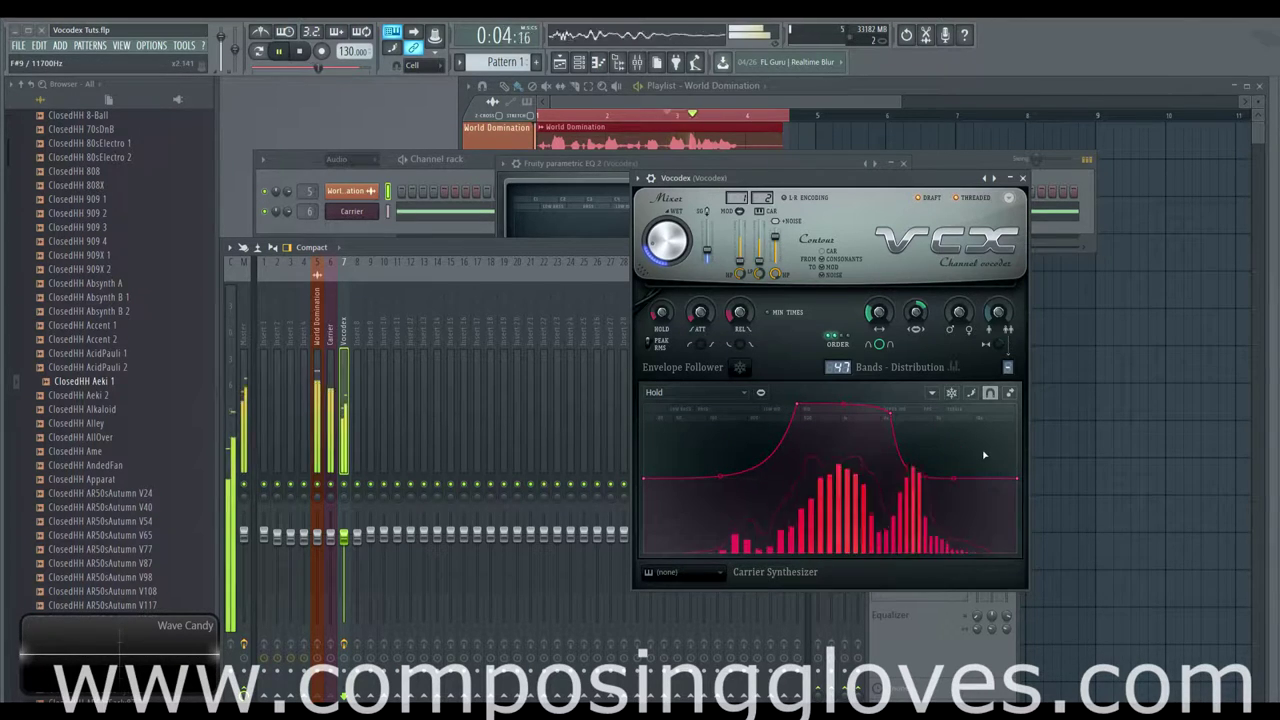
key(space)
Step: Switch the graph to Band panning and bring its low and high points back to centre while auditioning the sound
click(708, 392)
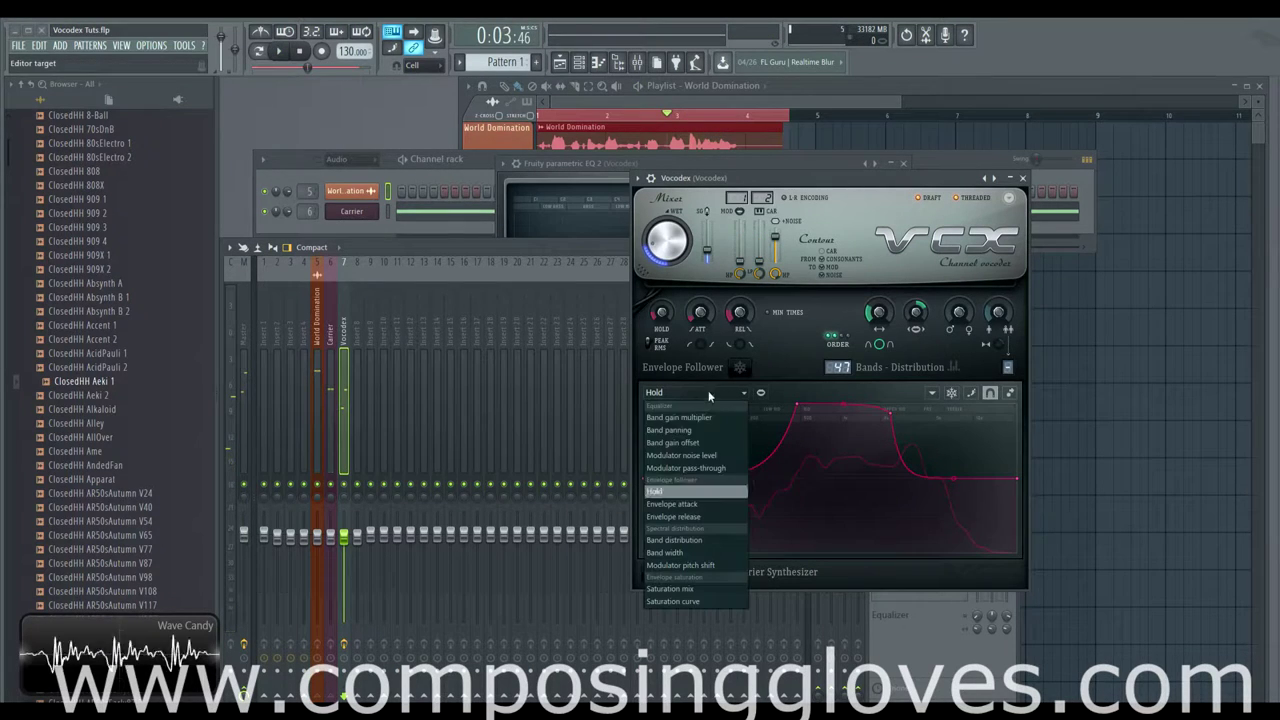
click(720, 430)
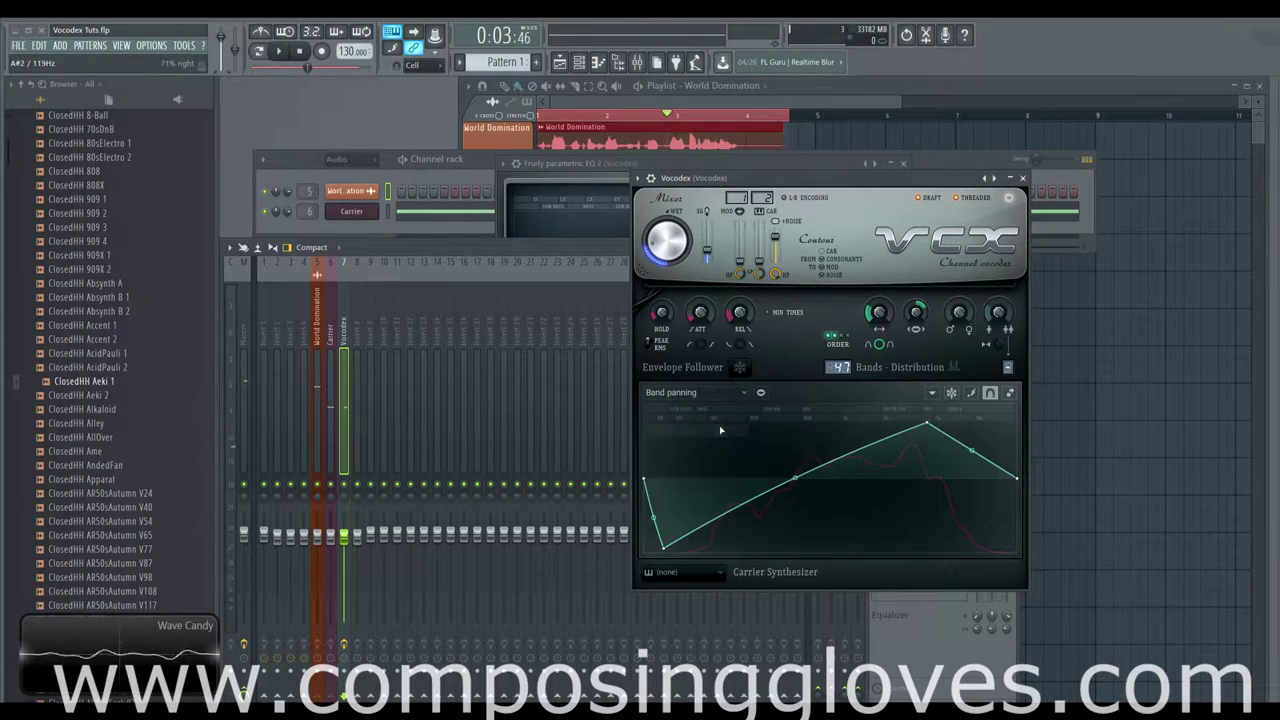
drag(668, 548, 723, 473)
key(space)
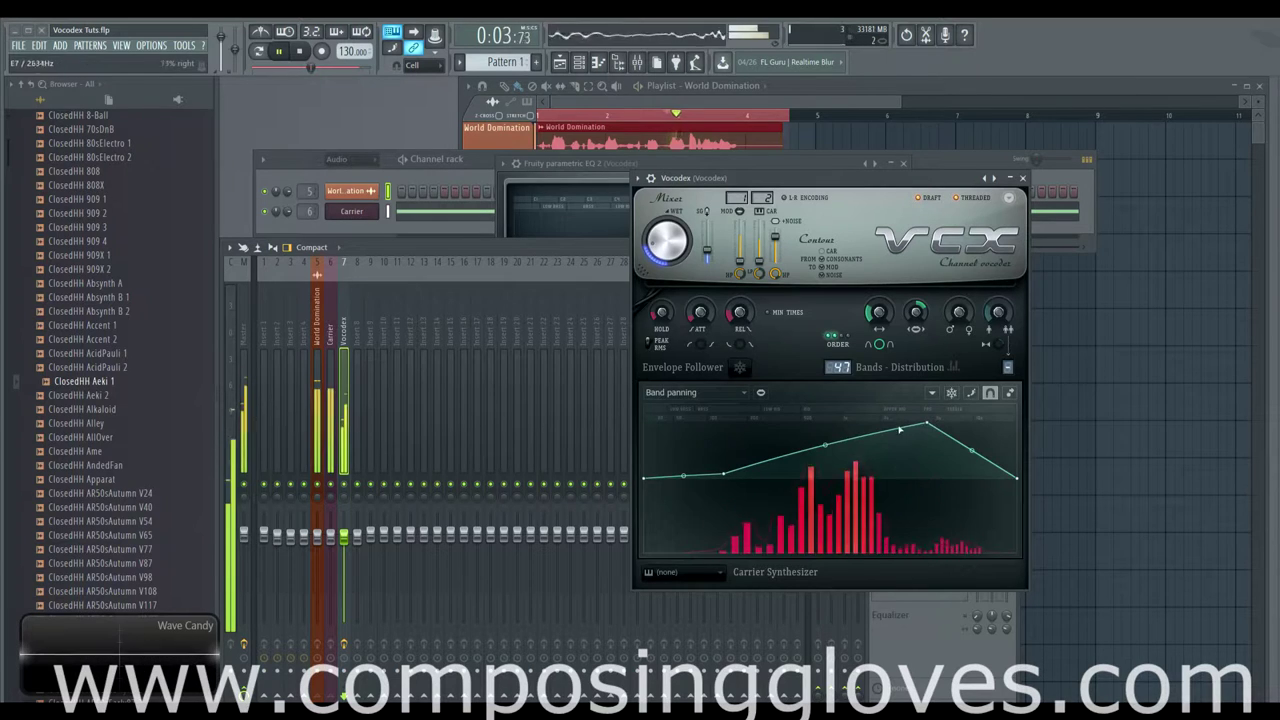
drag(928, 427, 920, 482)
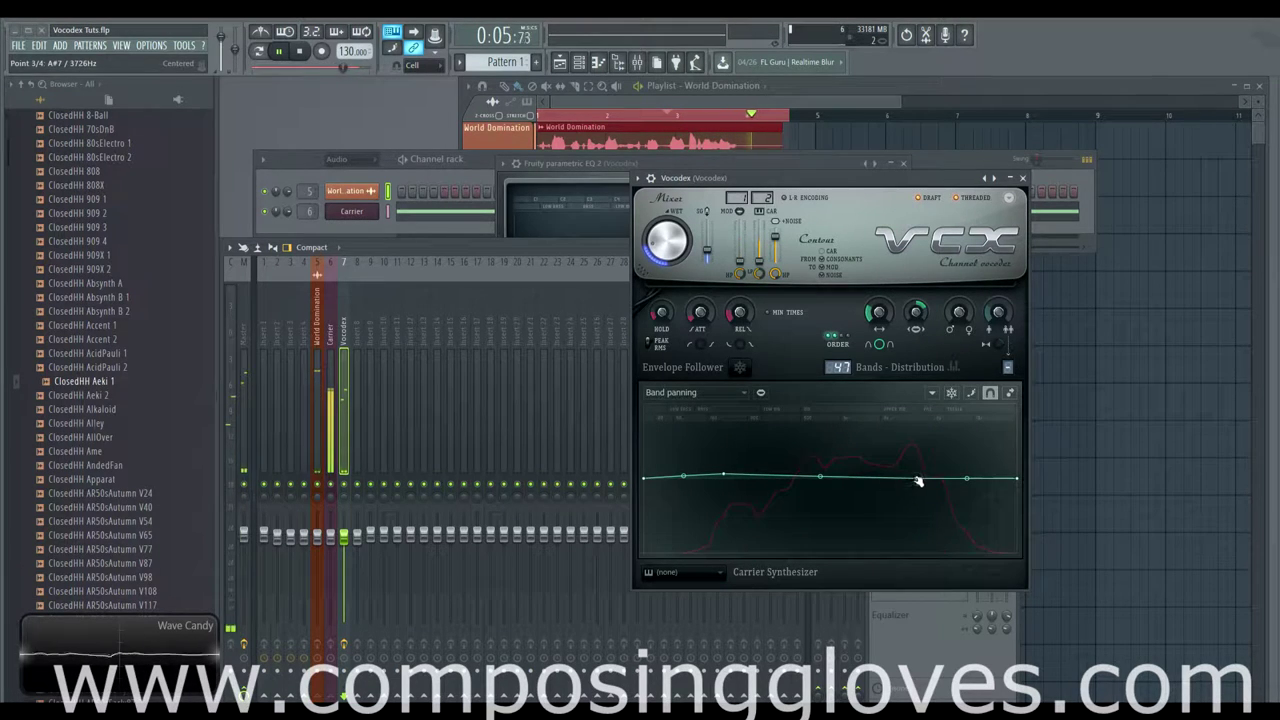
key(space)
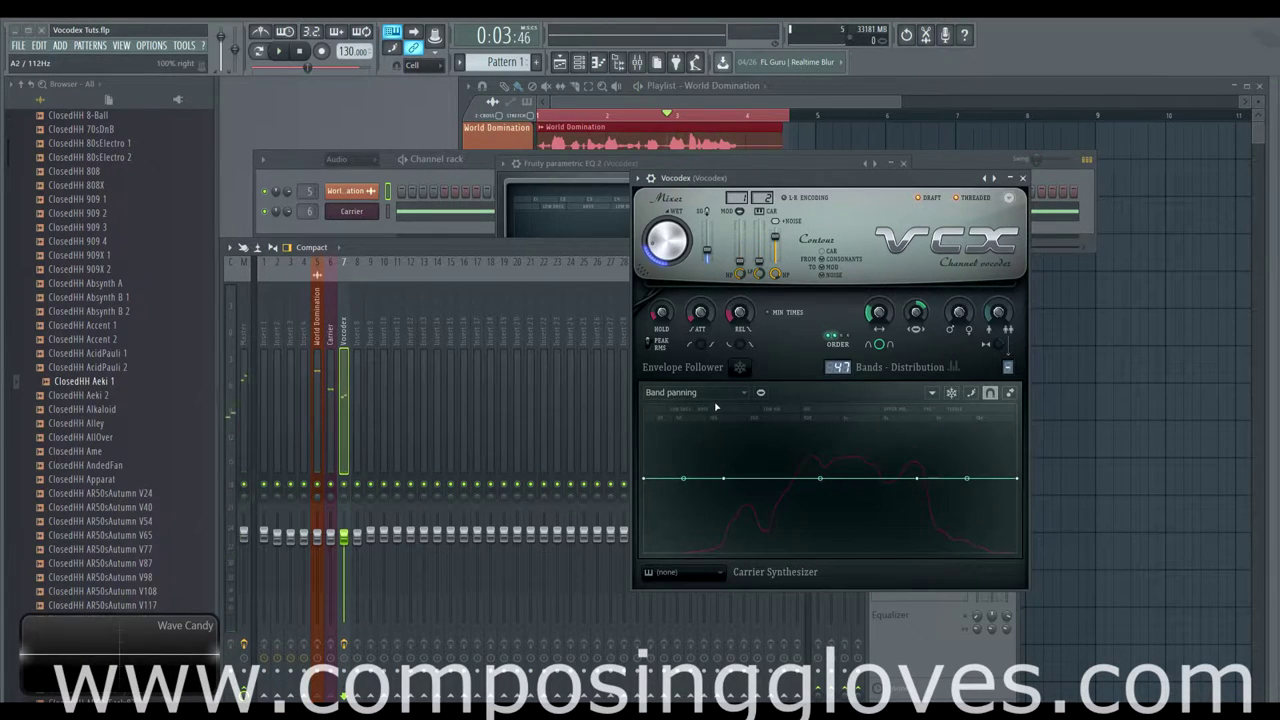
Step: Adjust the middle Band panning point along the centre line, audition the sound, and switch the graph back to the Hold curve
click(712, 393)
mouse_move(826, 478)
mouse_down()
mouse_move(828, 441)
mouse_move(866, 534)
mouse_move(866, 480)
mouse_move(852, 467)
mouse_move(823, 471)
mouse_move(820, 486)
mouse_move(812, 477)
mouse_up()
key(space)
key(space)
click(712, 391)
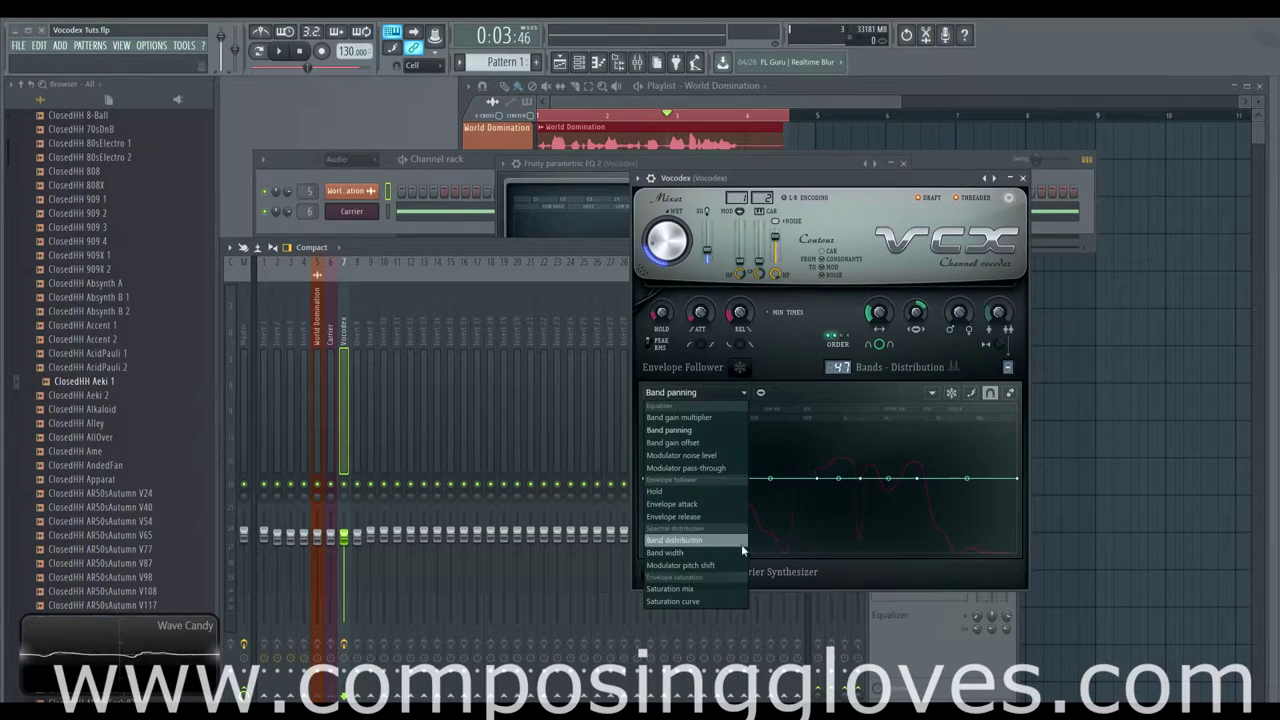
click(723, 490)
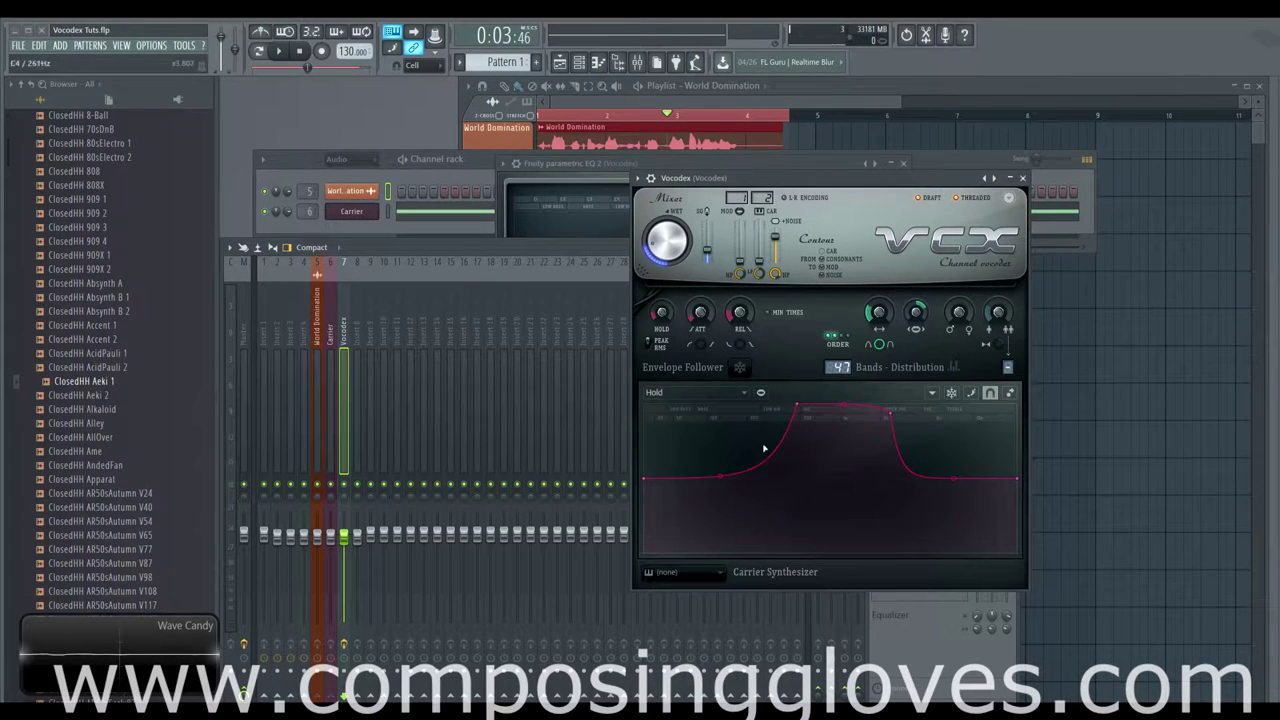
Step: Audition the Hold curve while lowering the plateau's high-frequency point slightly and extending the raised area down to the lowest frequency
key(space)
mouse_move(889, 412)
mouse_down()
mouse_move(894, 457)
mouse_move(820, 550)
mouse_move(894, 437)
mouse_up()
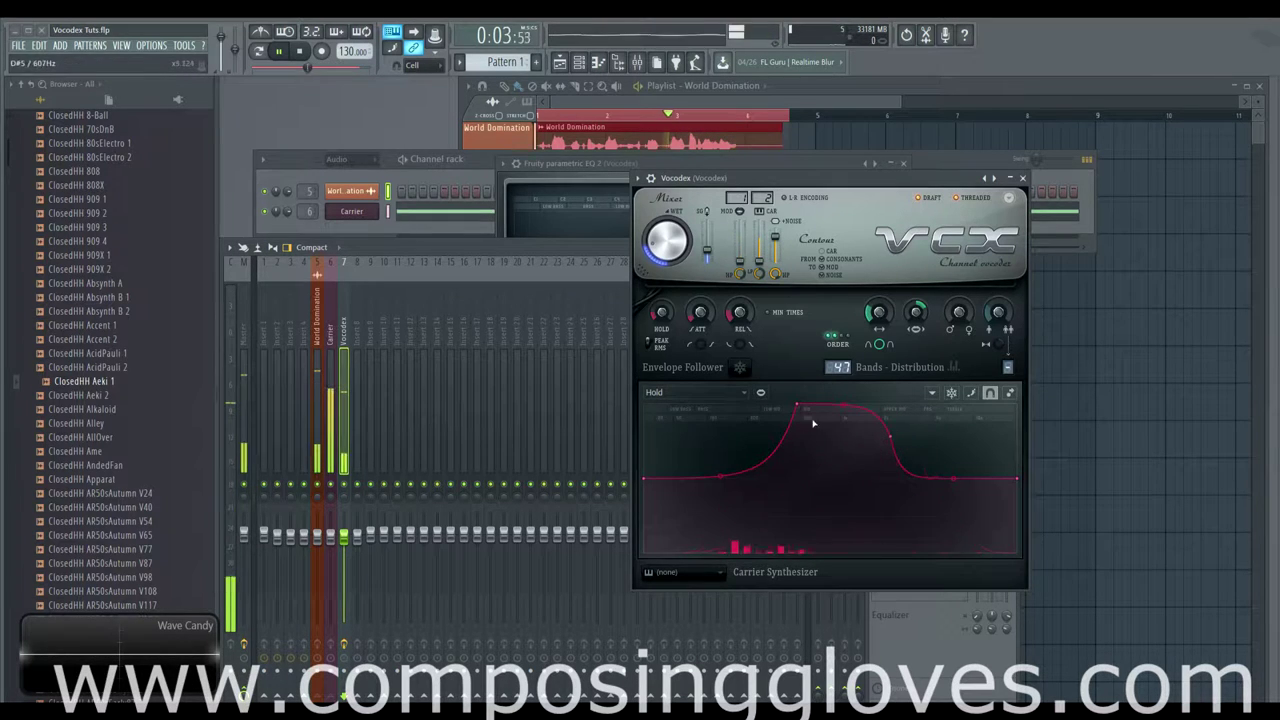
key(space)
drag(800, 417, 620, 411)
key(space)
key(space)
key(space)
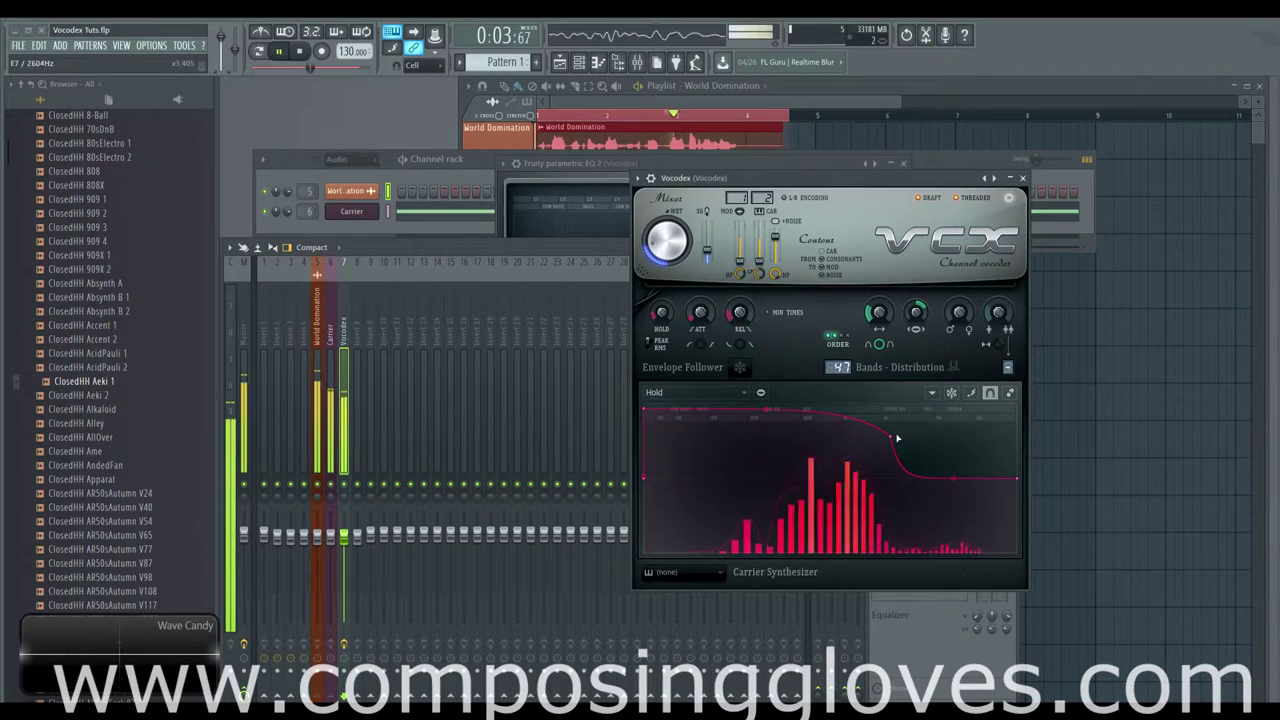
Step: Pull the upper-mid section of the Hold curve down to the minimum, keeping the lows raised, and audition the result
drag(897, 440, 857, 586)
key(space)
key(space)
right_click(890, 519)
key(space)
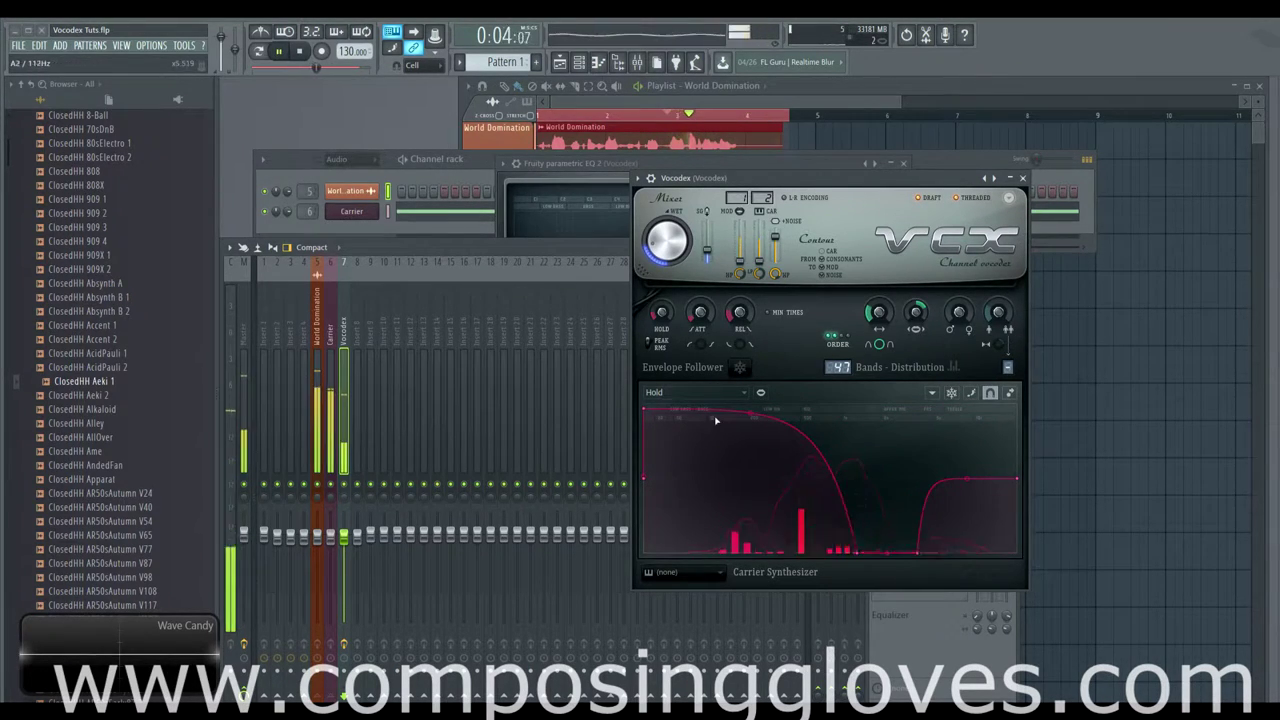
mouse_move(750, 413)
mouse_down()
mouse_move(750, 553)
mouse_move(750, 413)
mouse_up()
key(space)
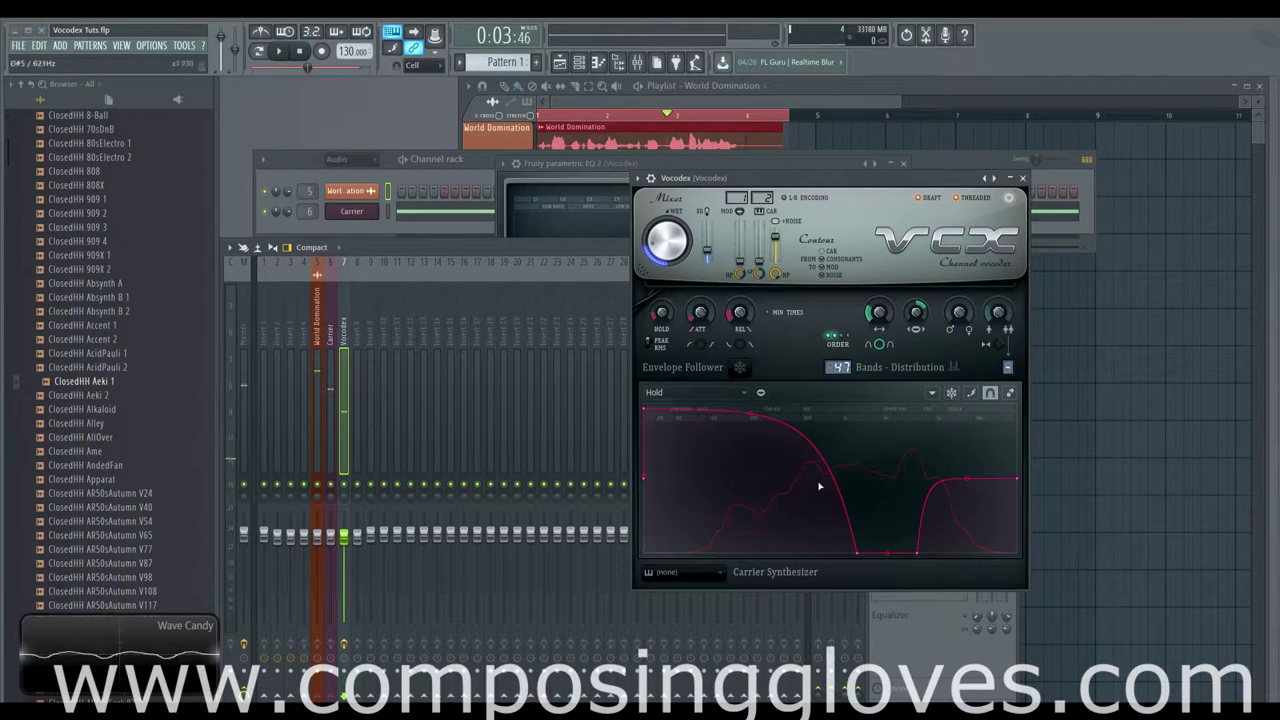
Step: Return all Hold curve points to the centre line so the curve is flat, auditioning it along the way
drag(858, 551, 817, 477)
key(space)
key(space)
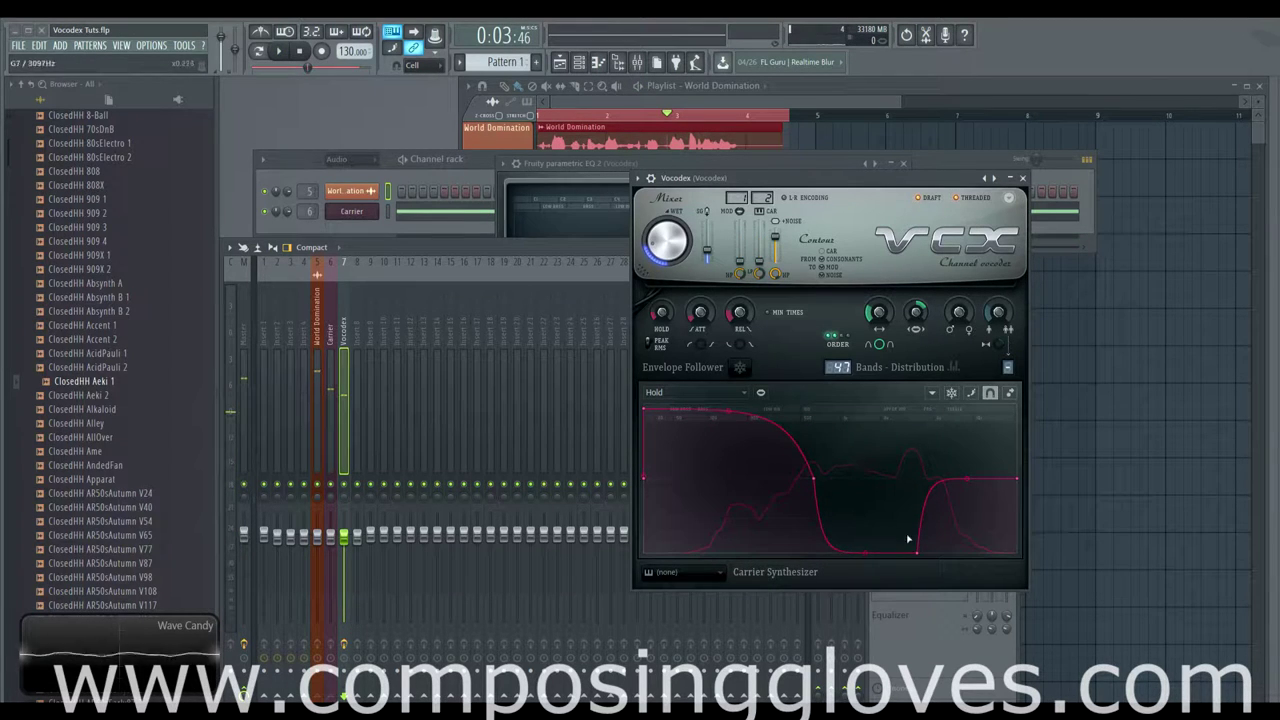
drag(918, 551, 919, 476)
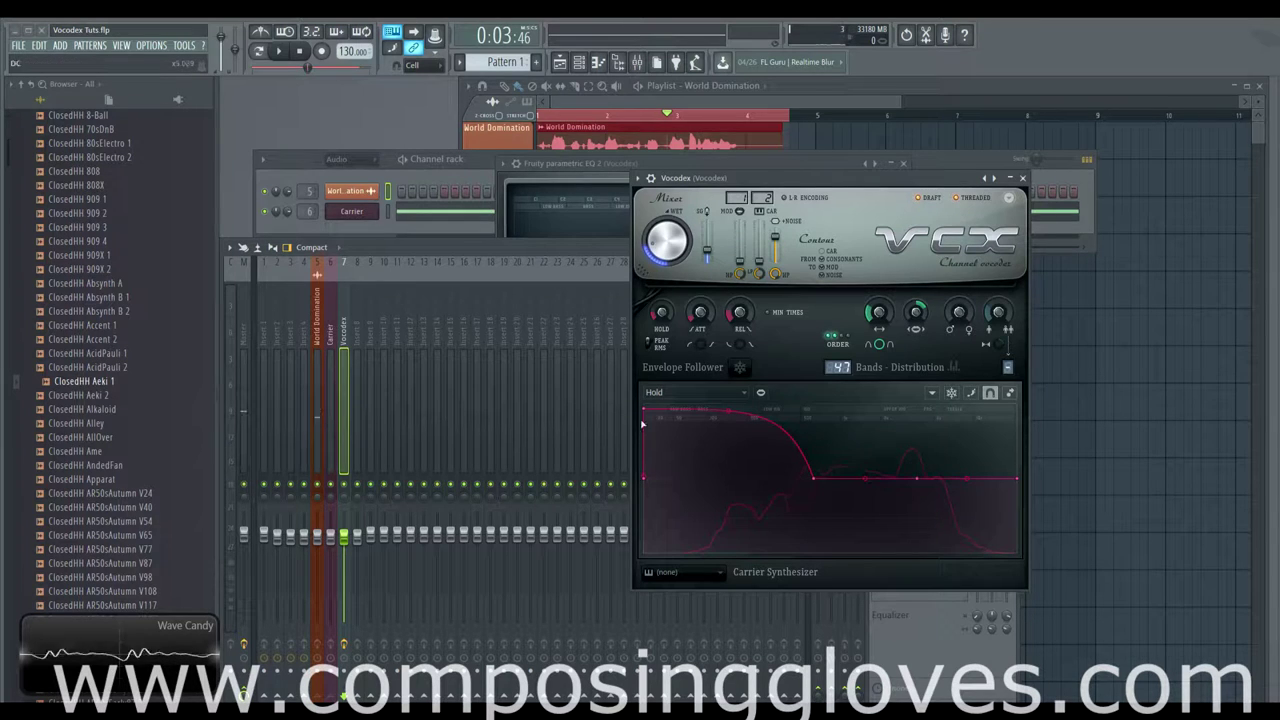
drag(647, 409, 718, 479)
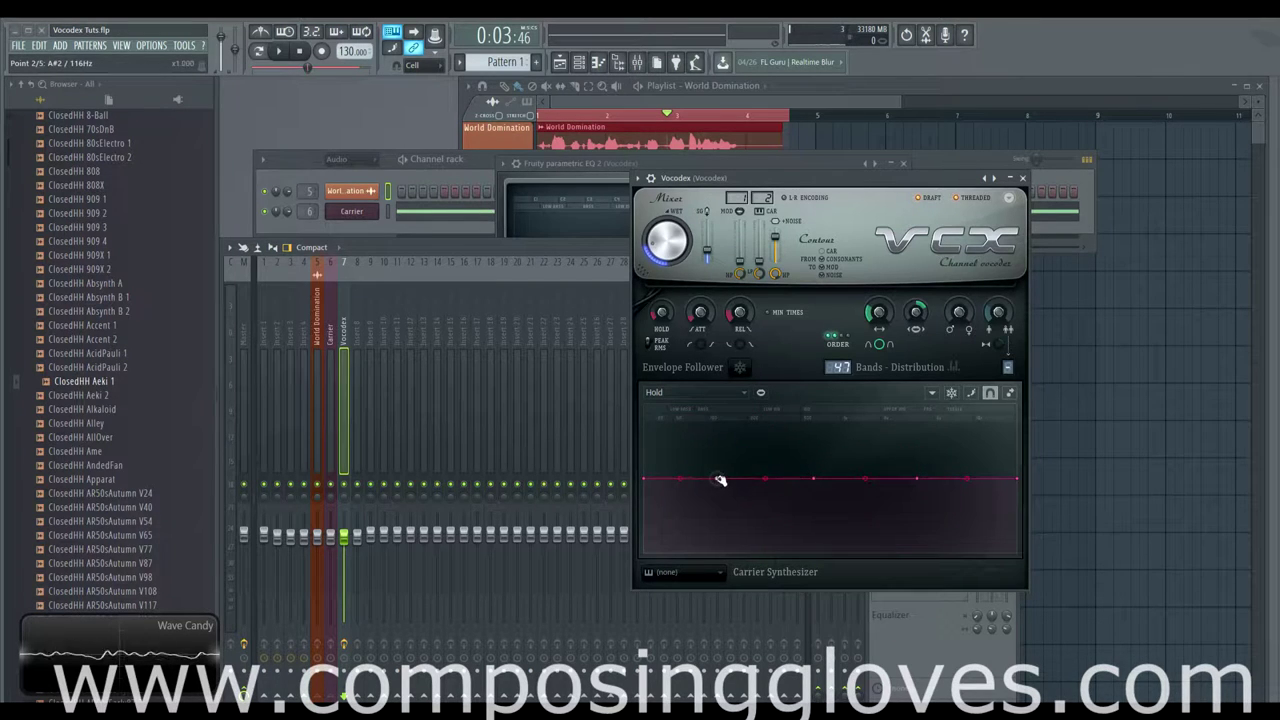
Step: Switch the graph to Envelope attack and add a low-frequency point on its centre line
click(720, 393)
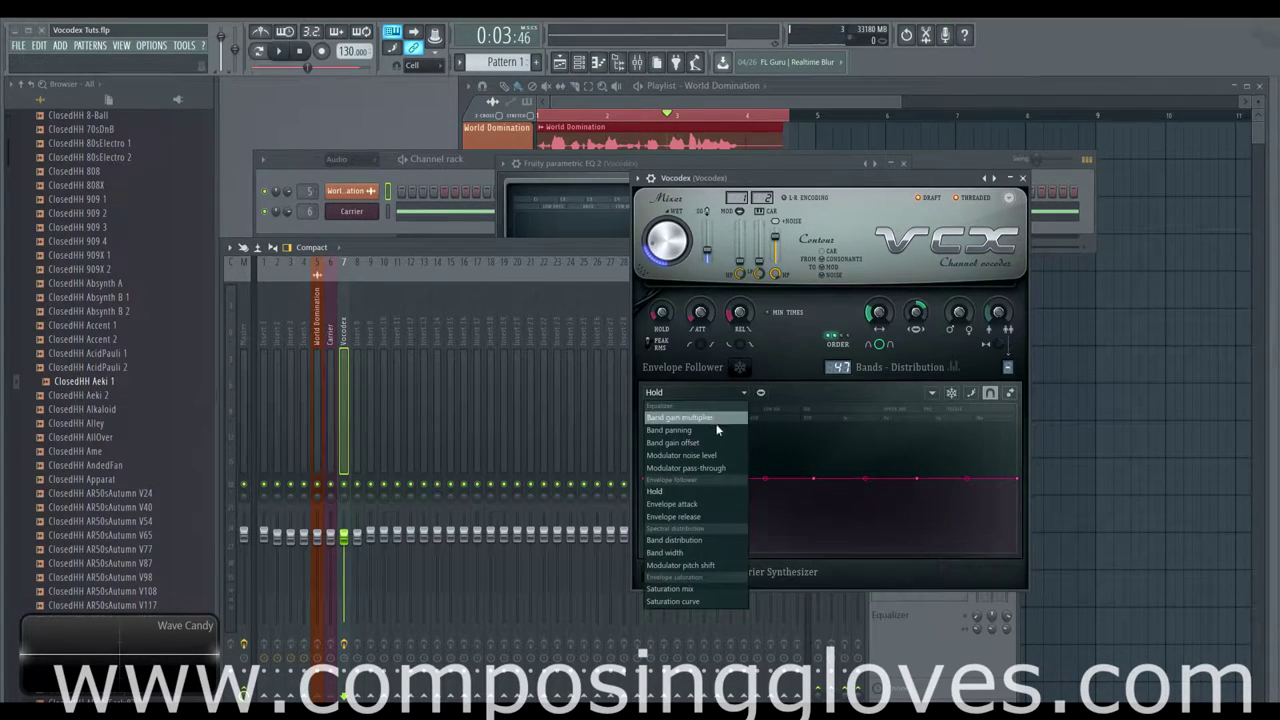
click(721, 505)
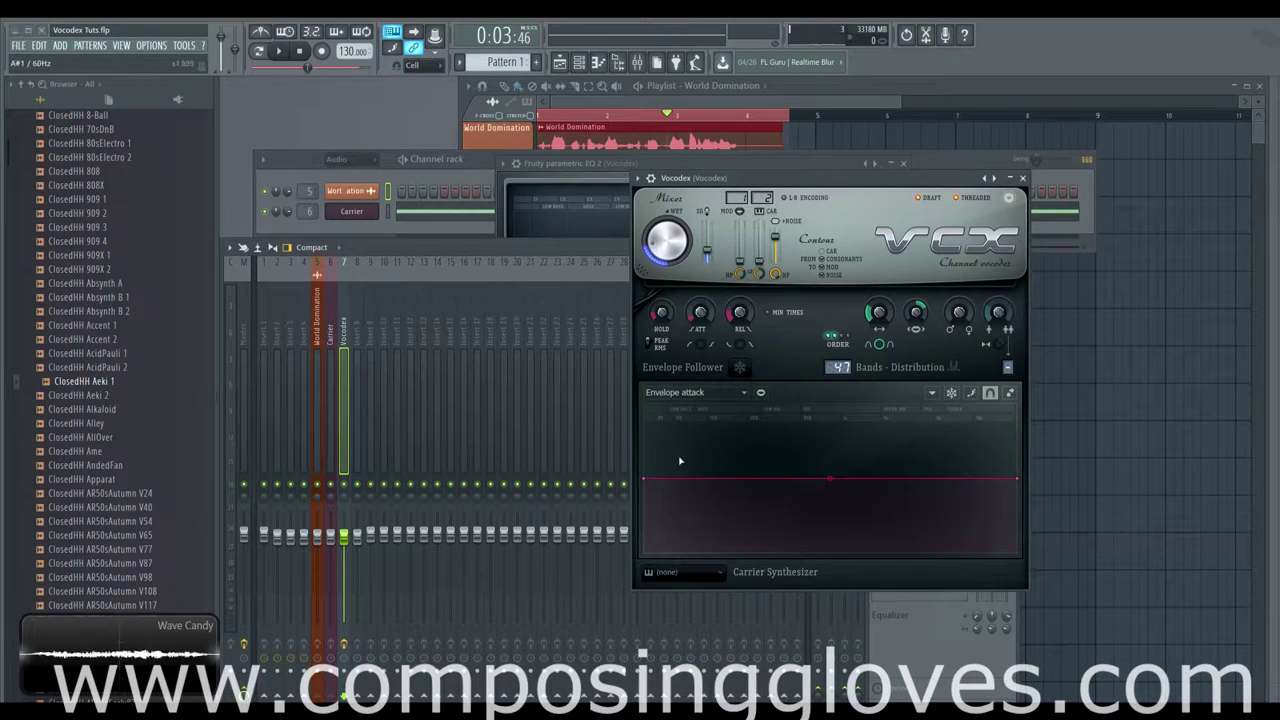
mouse_move(707, 471)
mouse_down()
mouse_move(705, 455)
mouse_move(708, 476)
mouse_up()
click(712, 392)
click(712, 392)
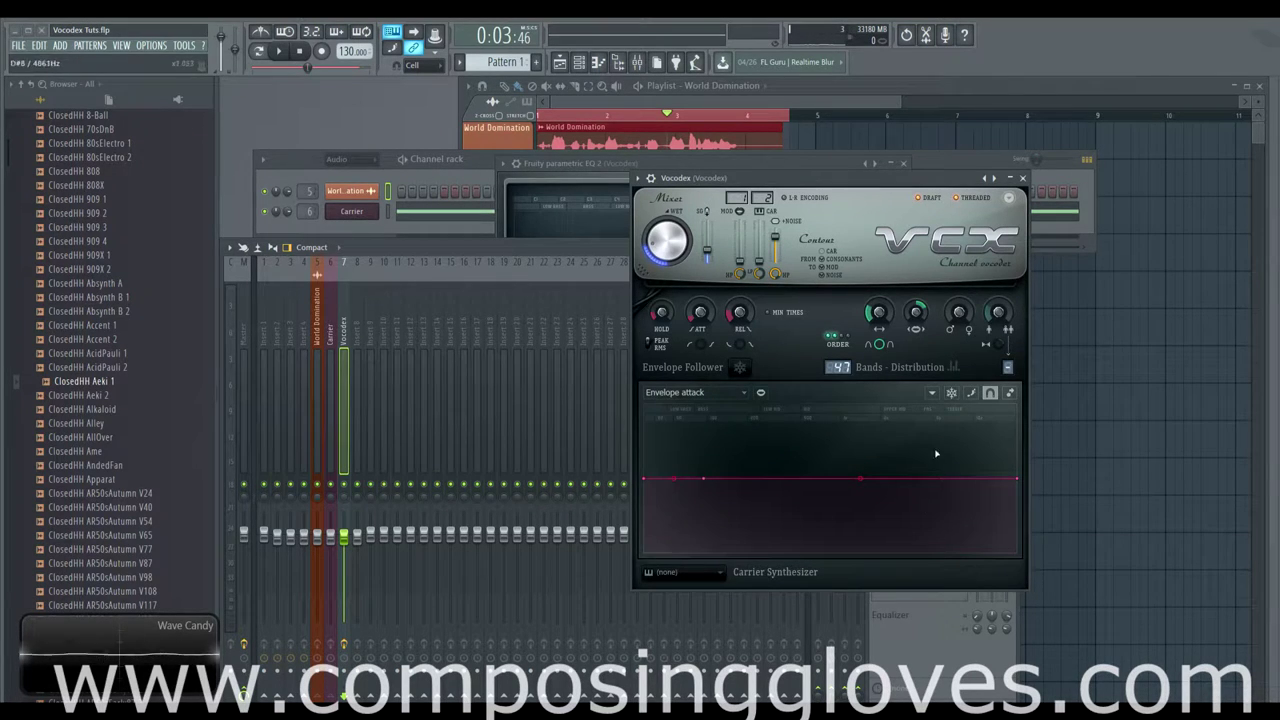
Step: Switch the graph to Envelope release, raise its mid and high frequencies into a broad plateau, and audition the effect
click(698, 400)
click(695, 517)
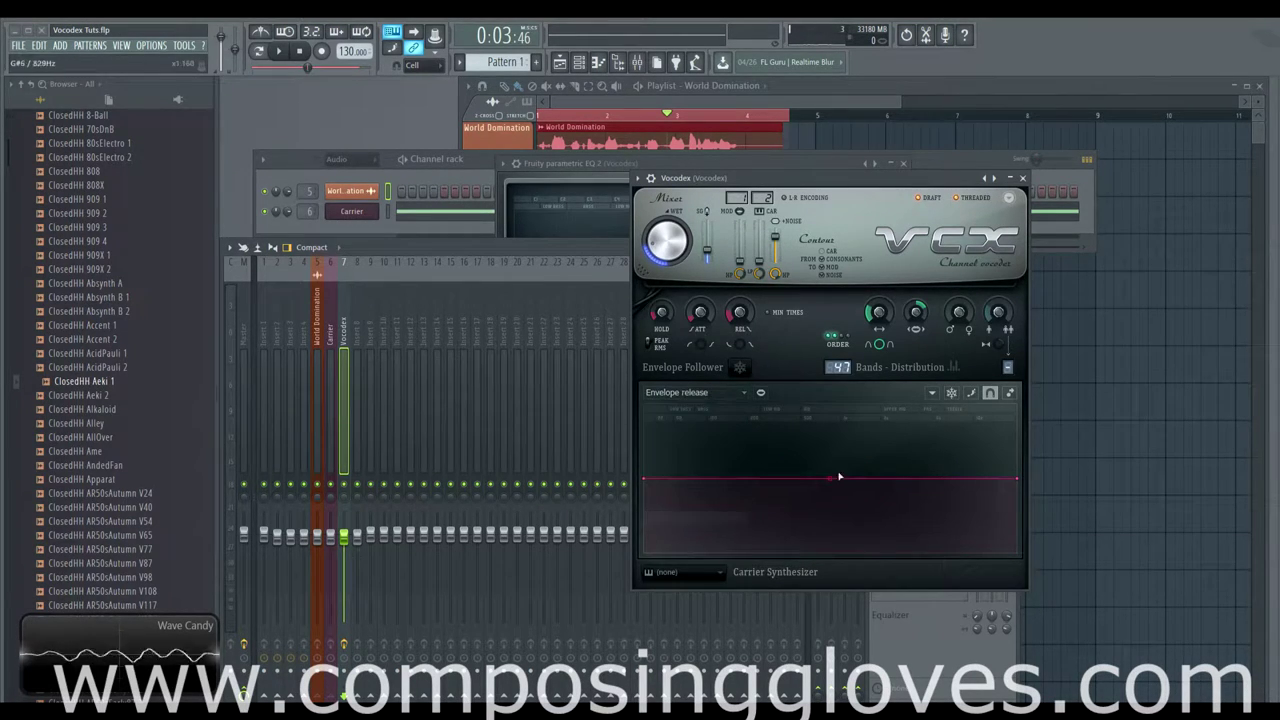
drag(902, 477, 970, 424)
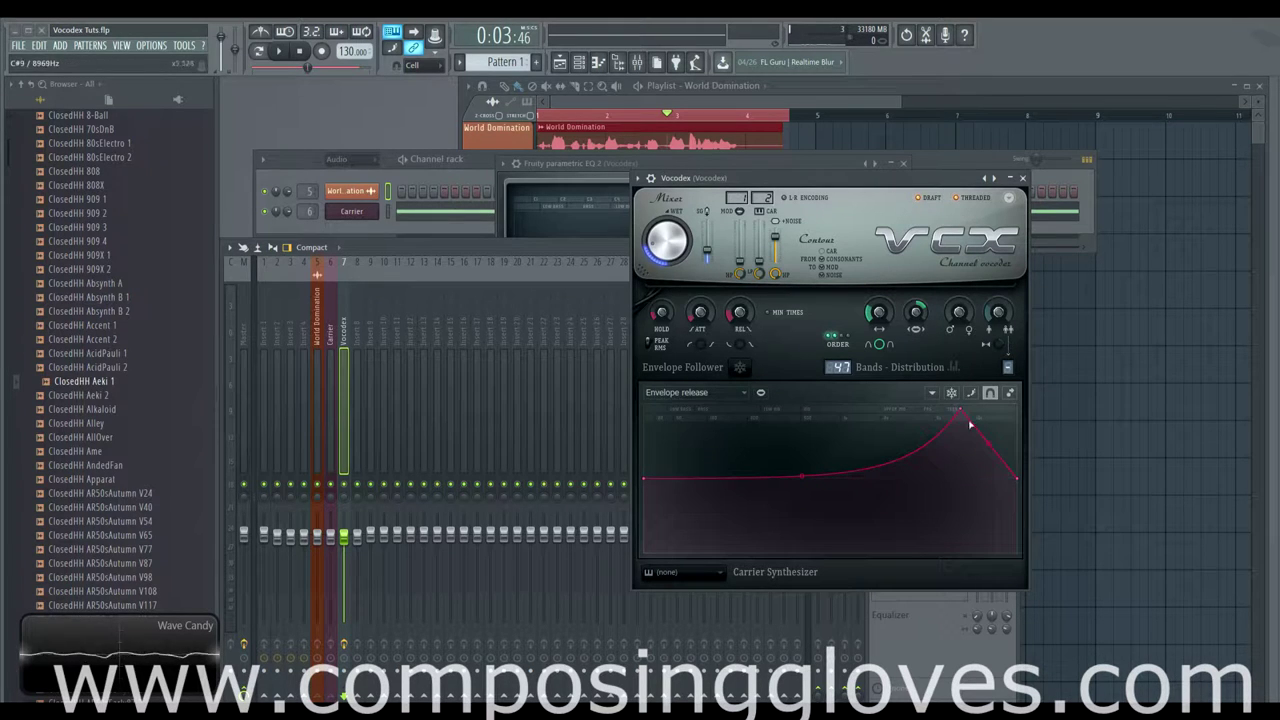
key(space)
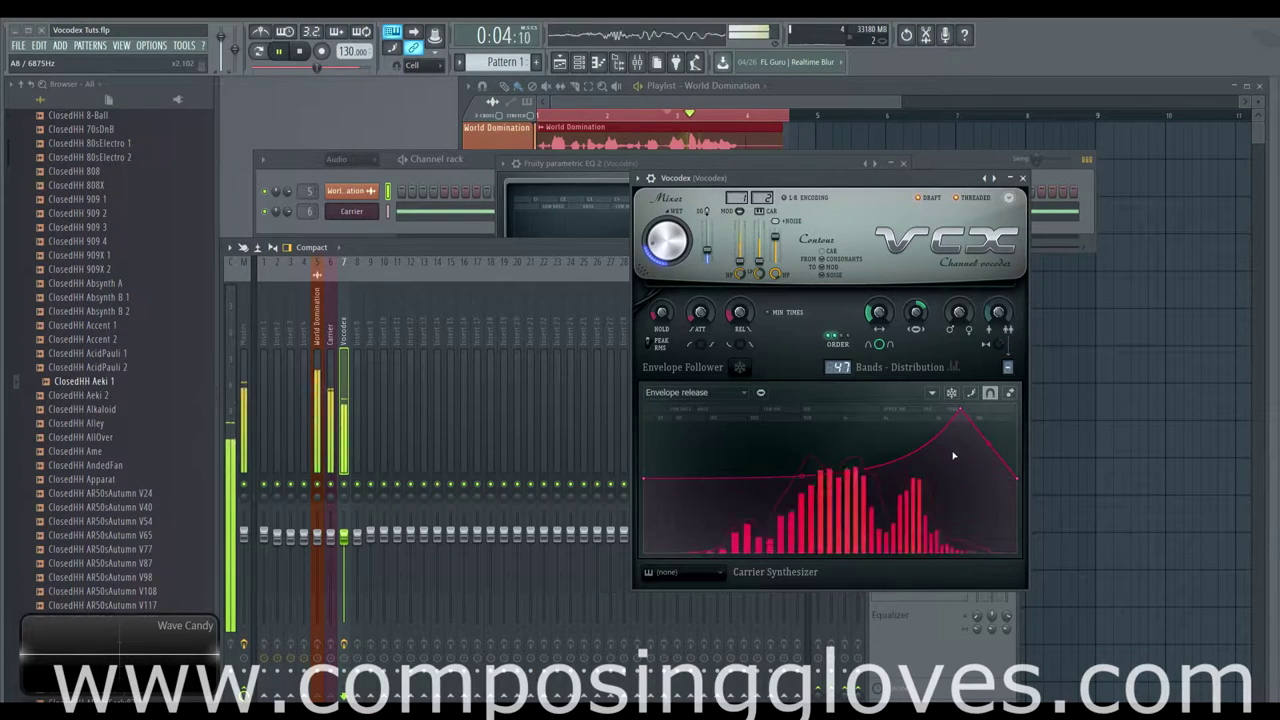
drag(955, 418, 808, 414)
drag(911, 443, 908, 428)
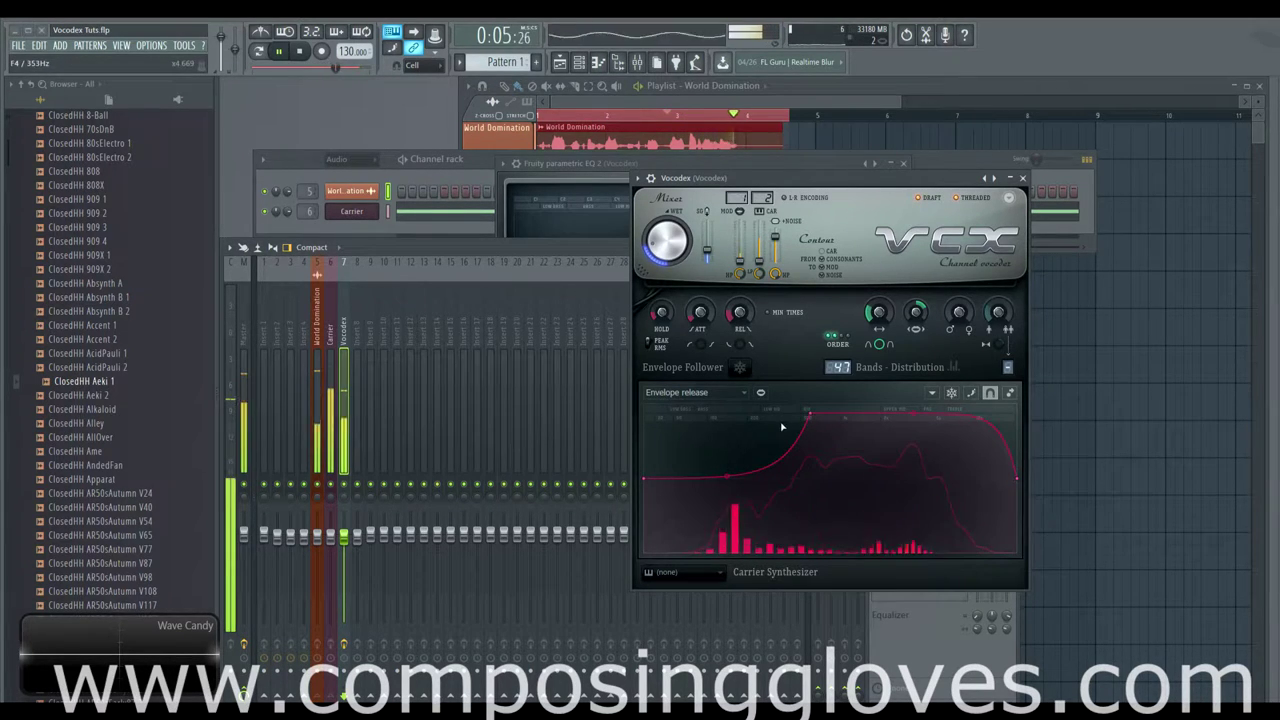
key(space)
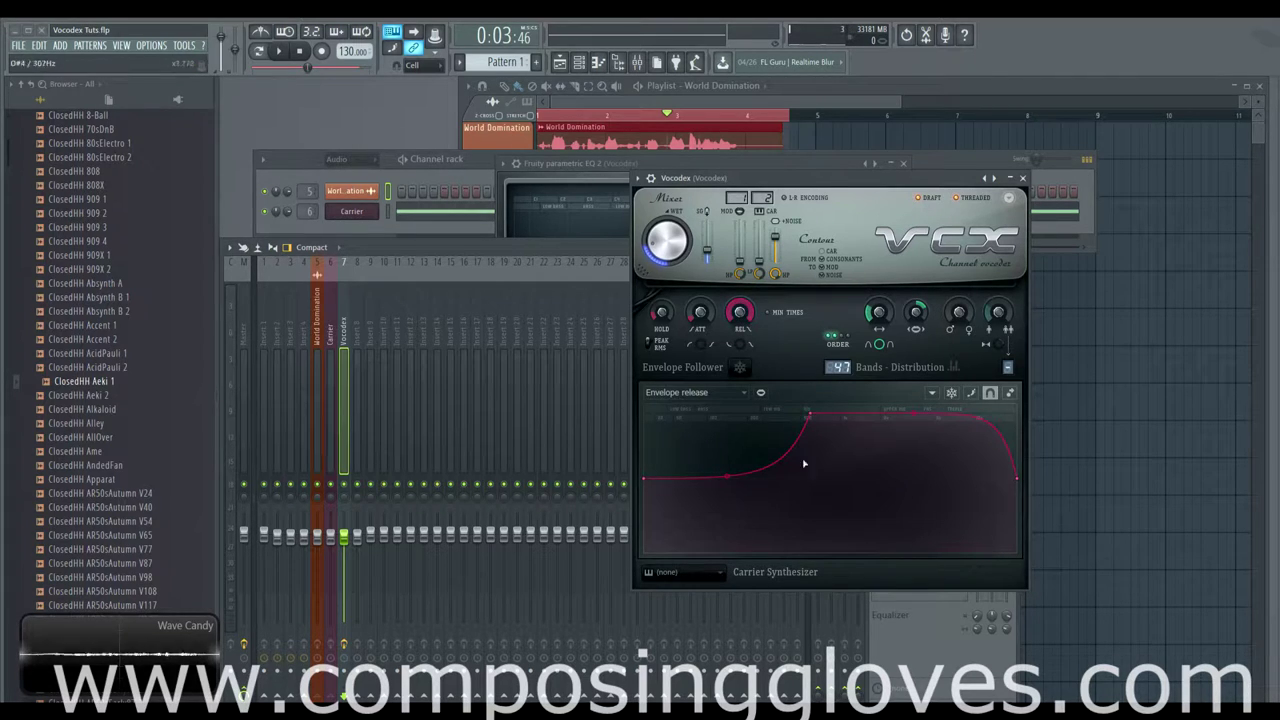
Step: Lower the low and mid part of the Envelope release curve, leaving only the highs raised, while playing with maximum release time
drag(643, 478, 643, 533)
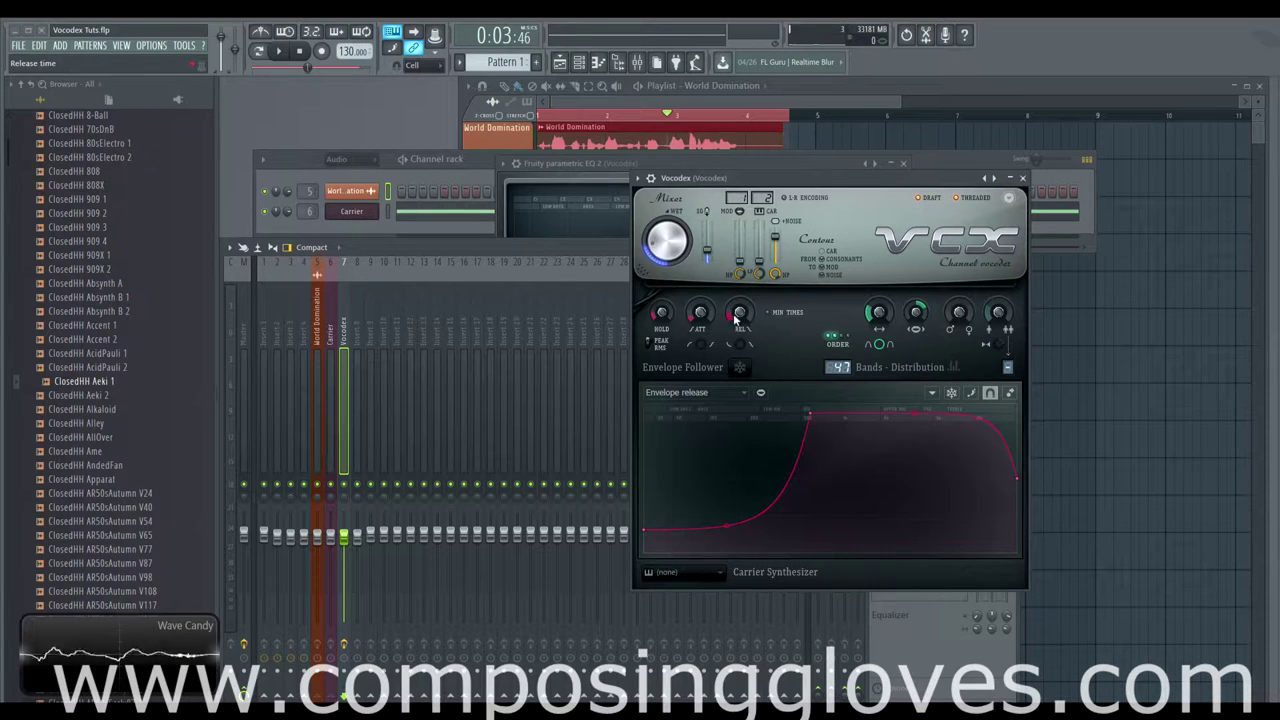
key(space)
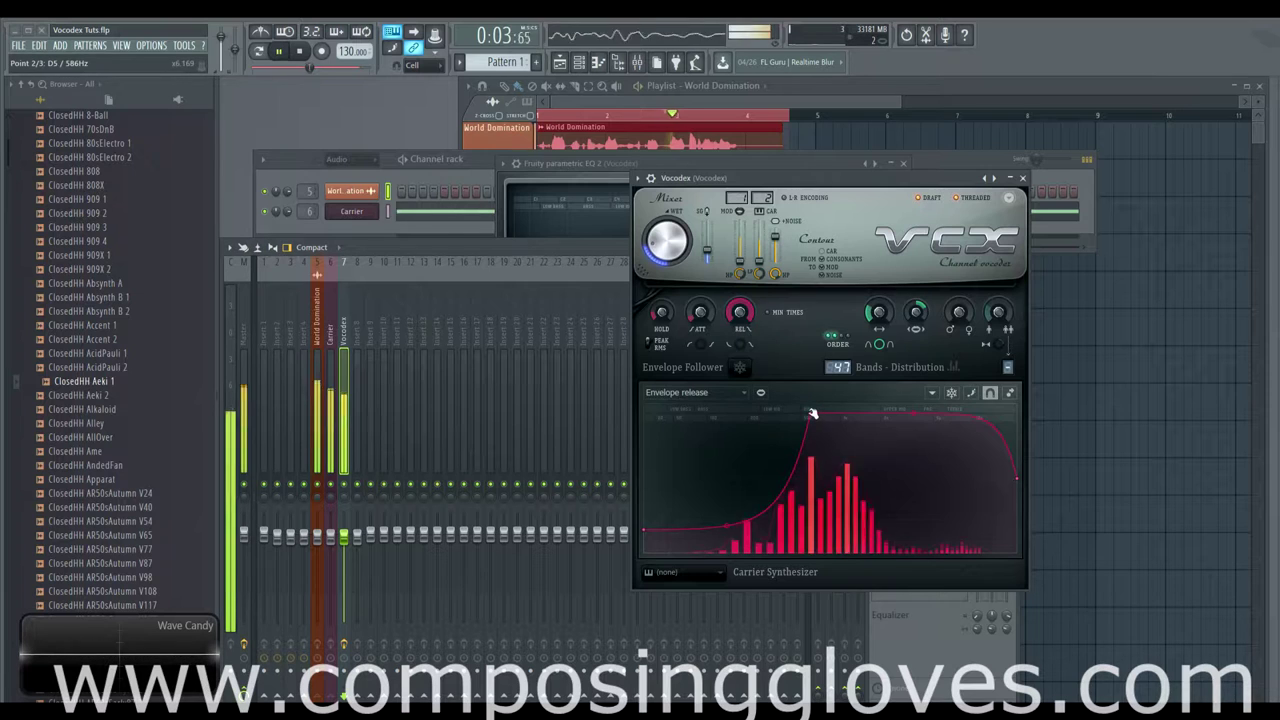
drag(811, 414, 645, 547)
right_click(950, 437)
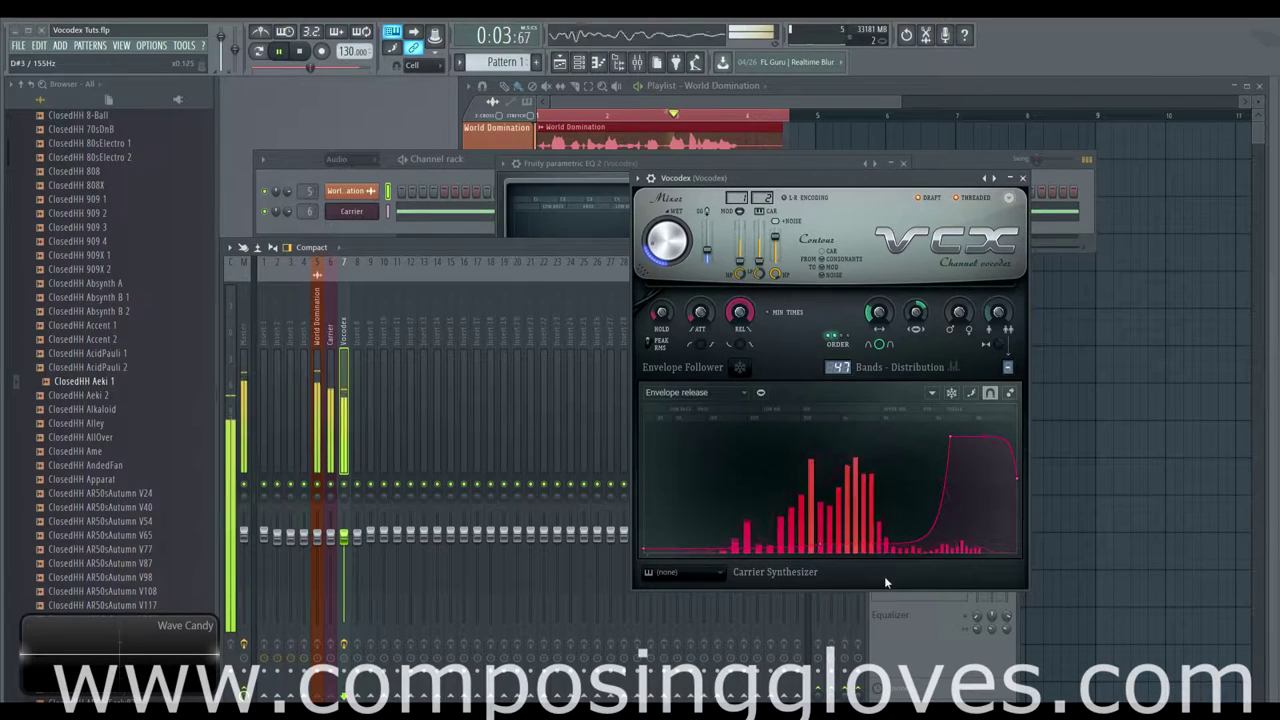
Step: Shape the Envelope release curve into two narrow peaks, one near 829 Hz and one in the upper mids, during playback
right_click(830, 474)
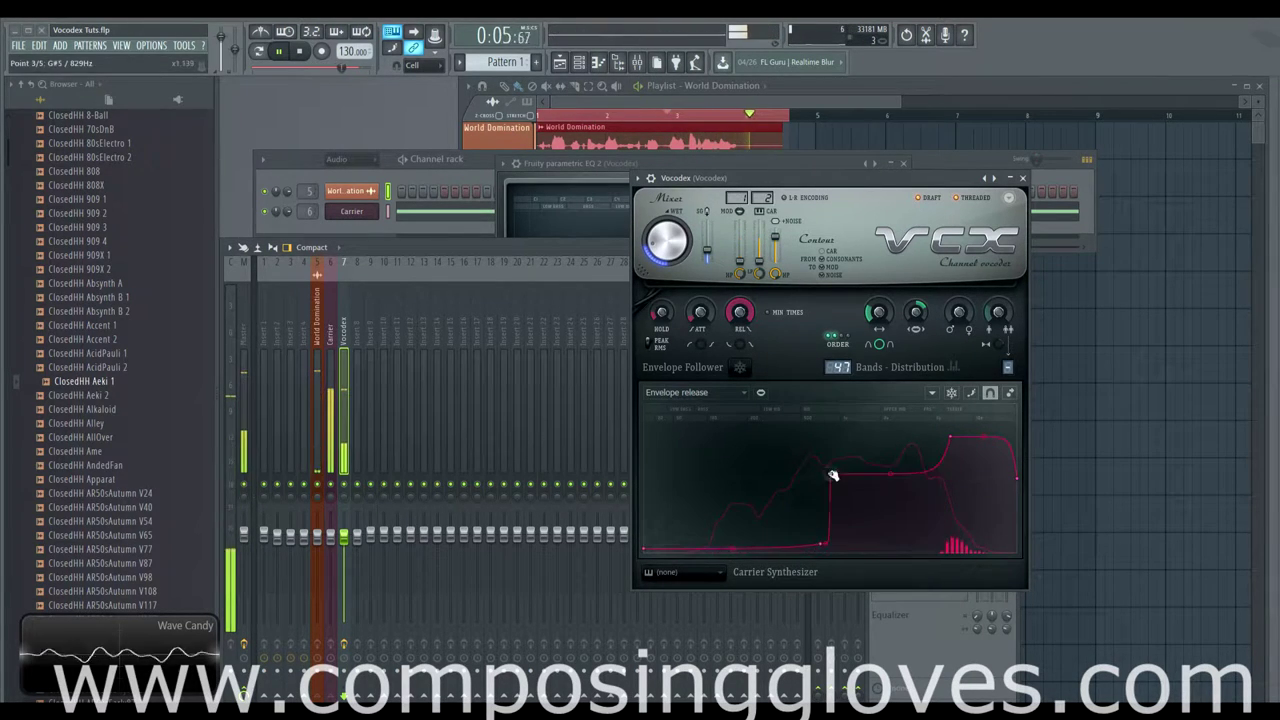
right_click(897, 535)
drag(897, 535, 890, 543)
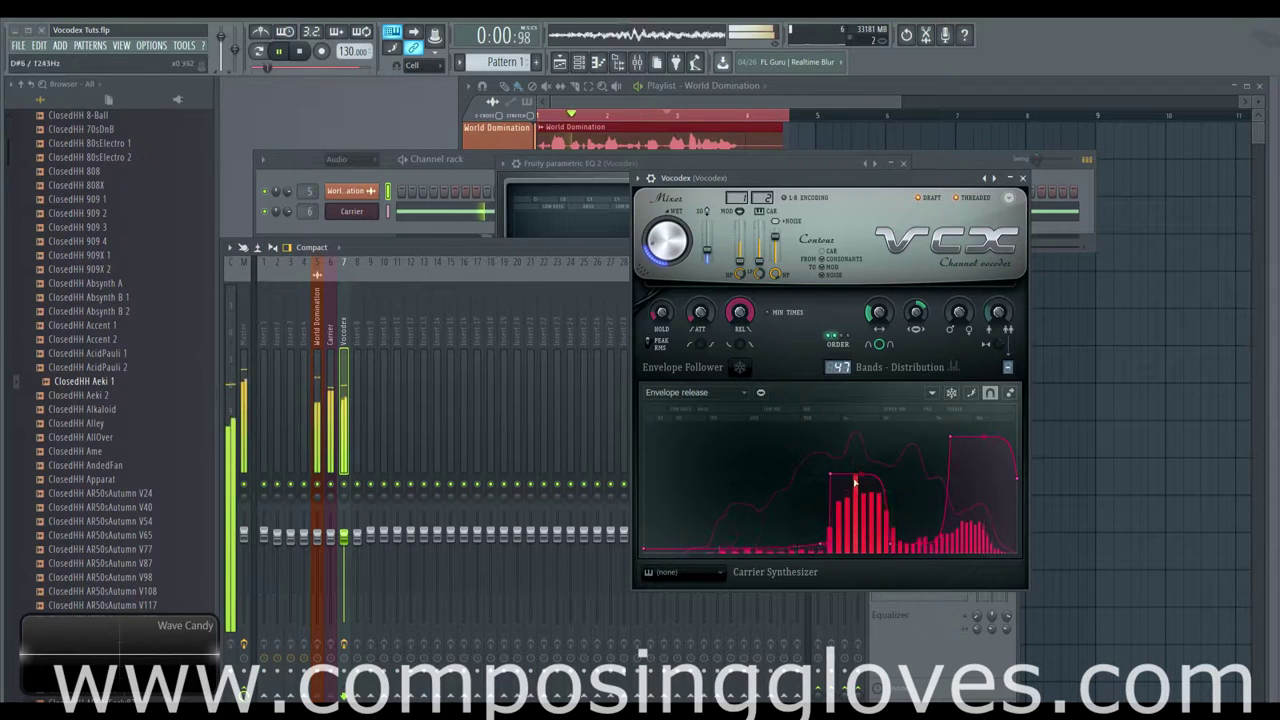
drag(860, 474, 860, 539)
right_click(921, 492)
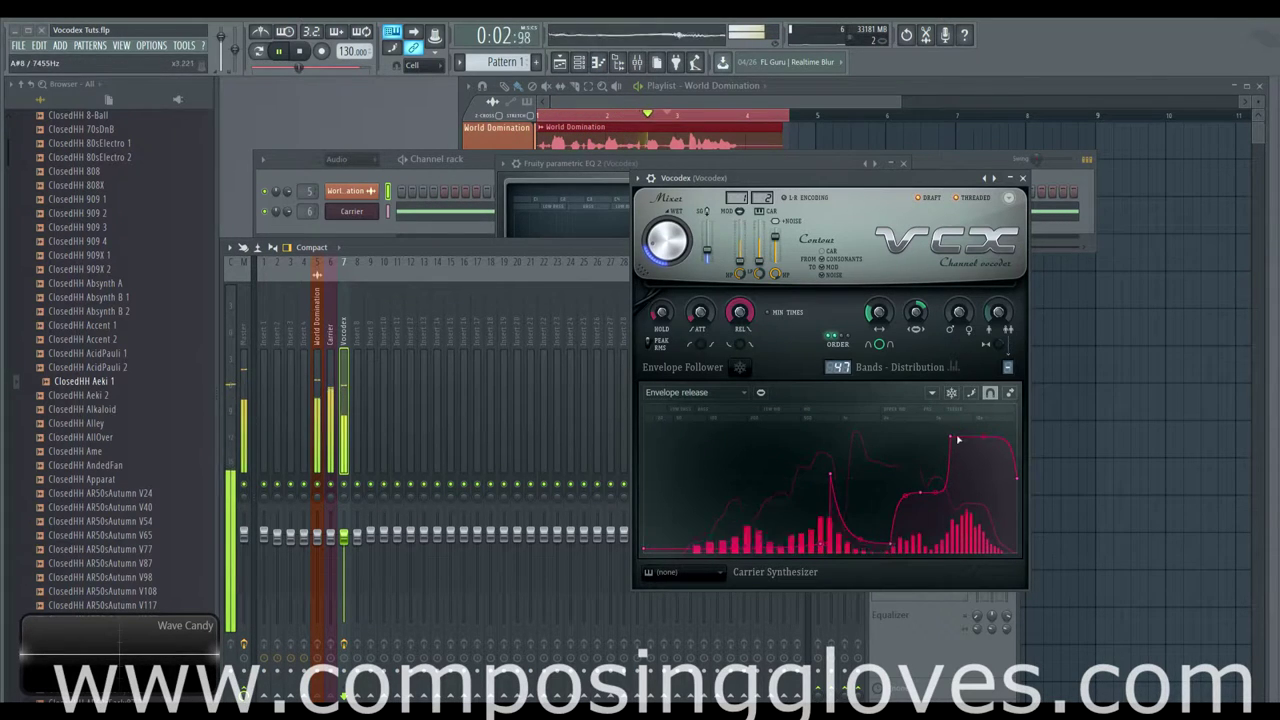
drag(951, 436, 960, 548)
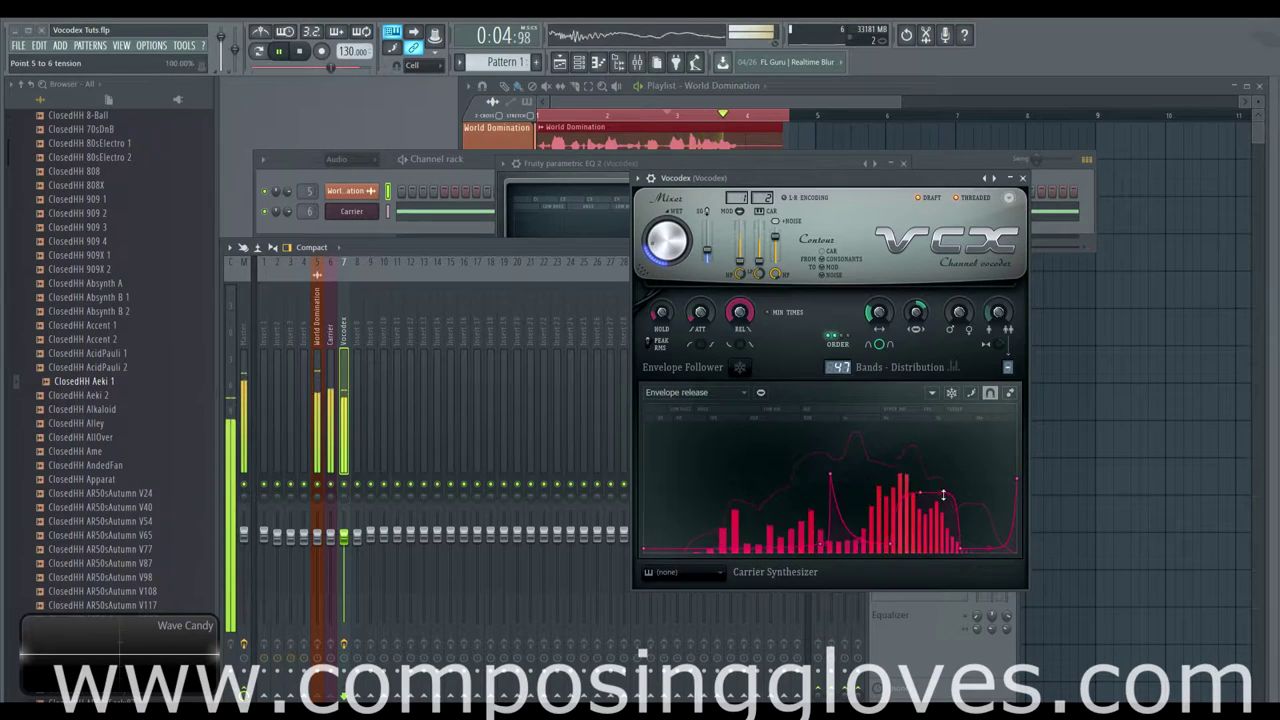
drag(942, 494, 905, 512)
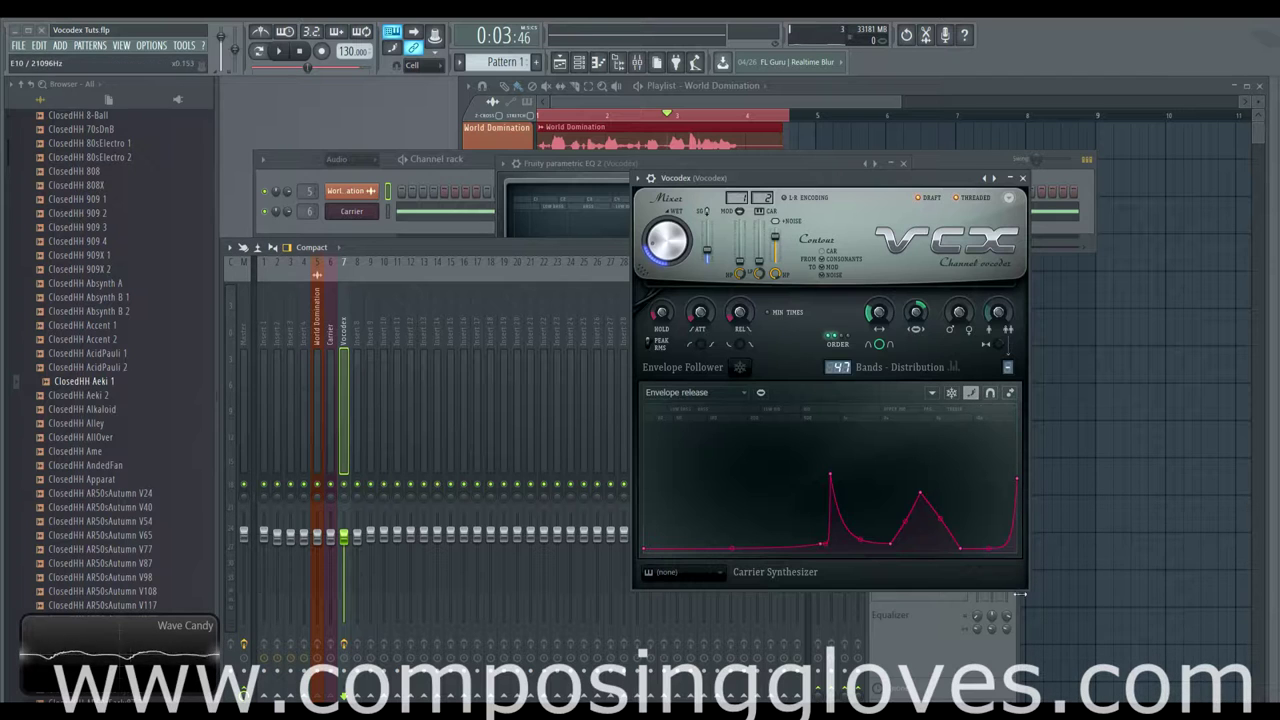
Step: Clear the inner Envelope release points, level the curve on the centre line, and switch the graph to Band distribution
mouse_move(982, 516)
mouse_down()
mouse_move(879, 544)
mouse_move(740, 498)
mouse_up()
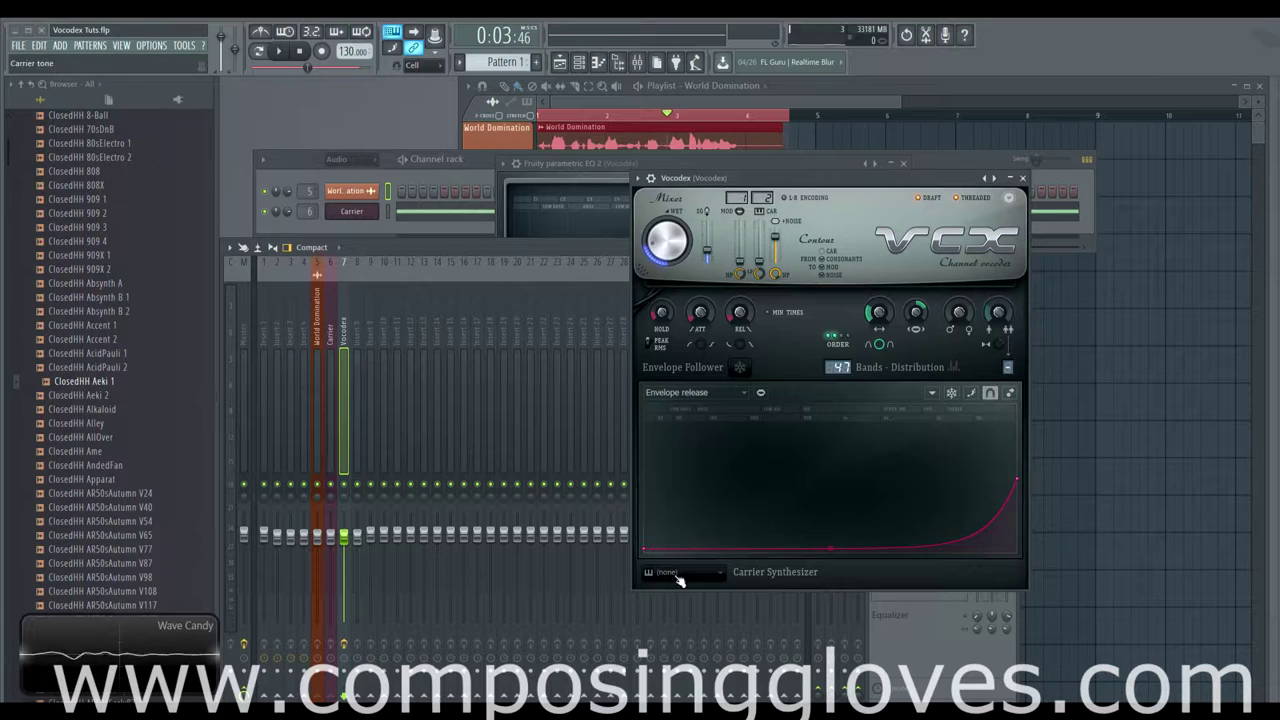
drag(645, 548, 650, 480)
click(692, 396)
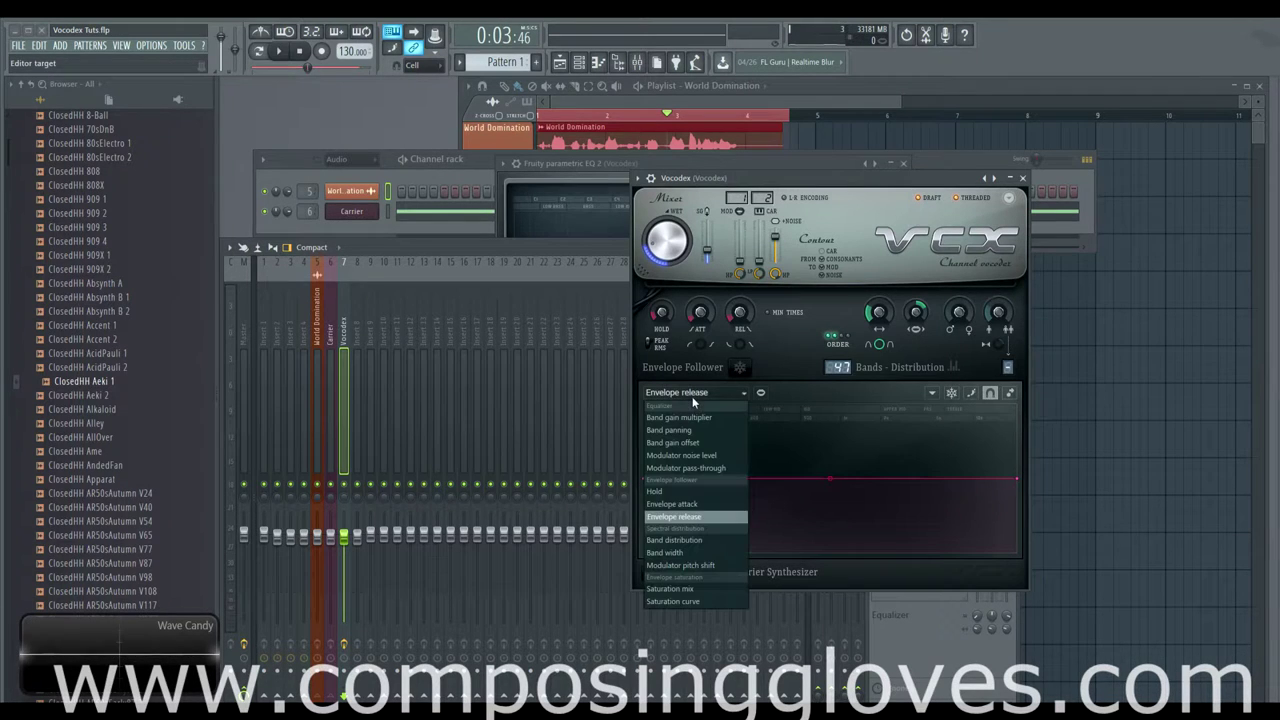
click(740, 540)
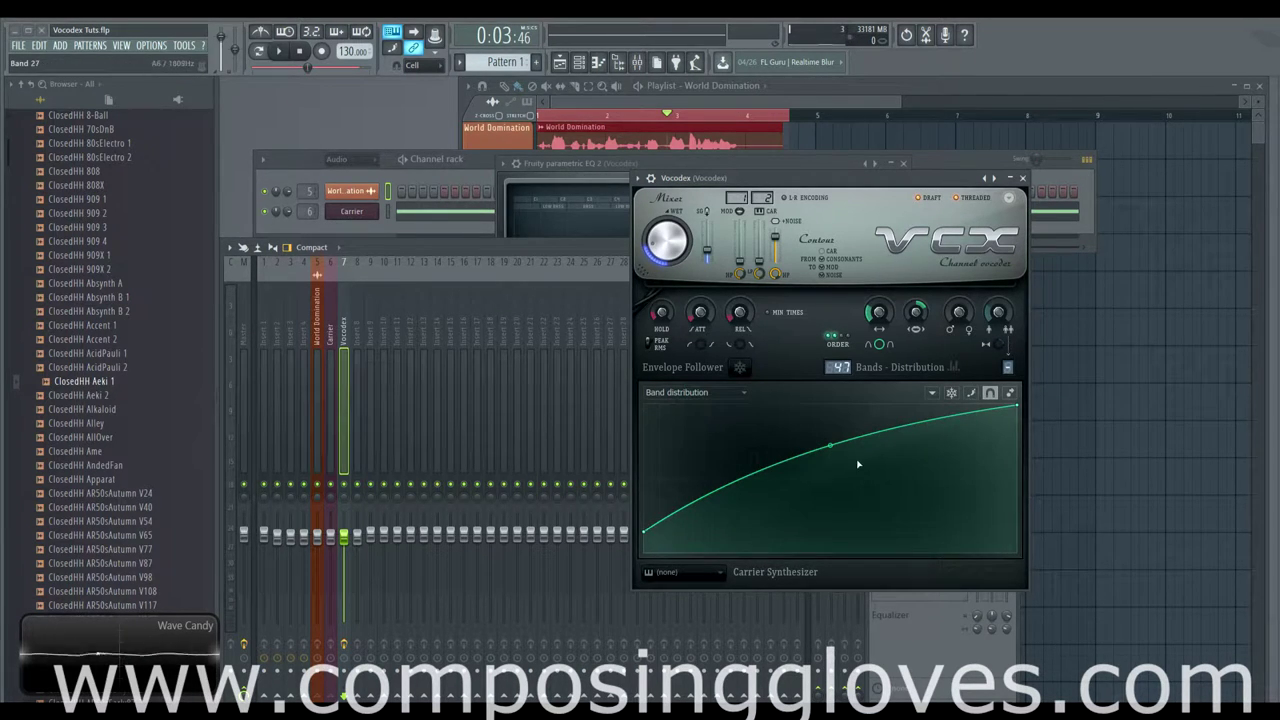
Step: Audition the default band distribution, shifting the modulator pitch to +1200 cents and returning it to 0 cents
key(space)
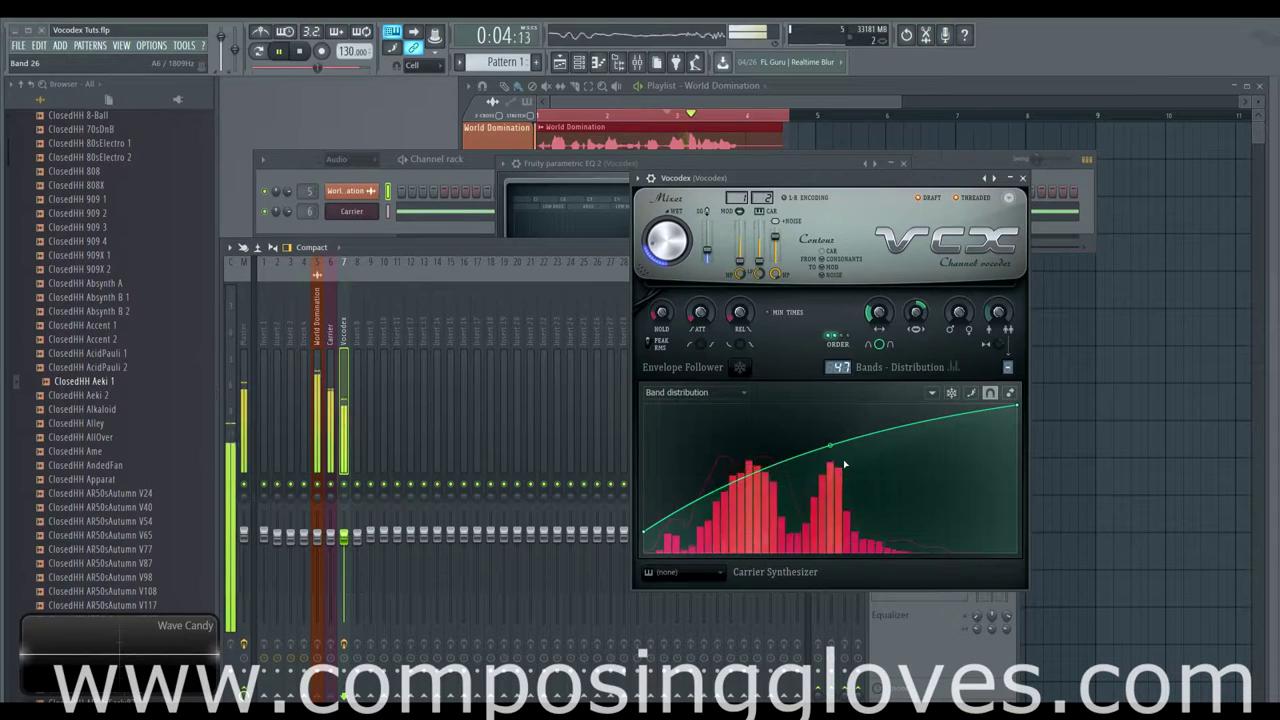
key(space)
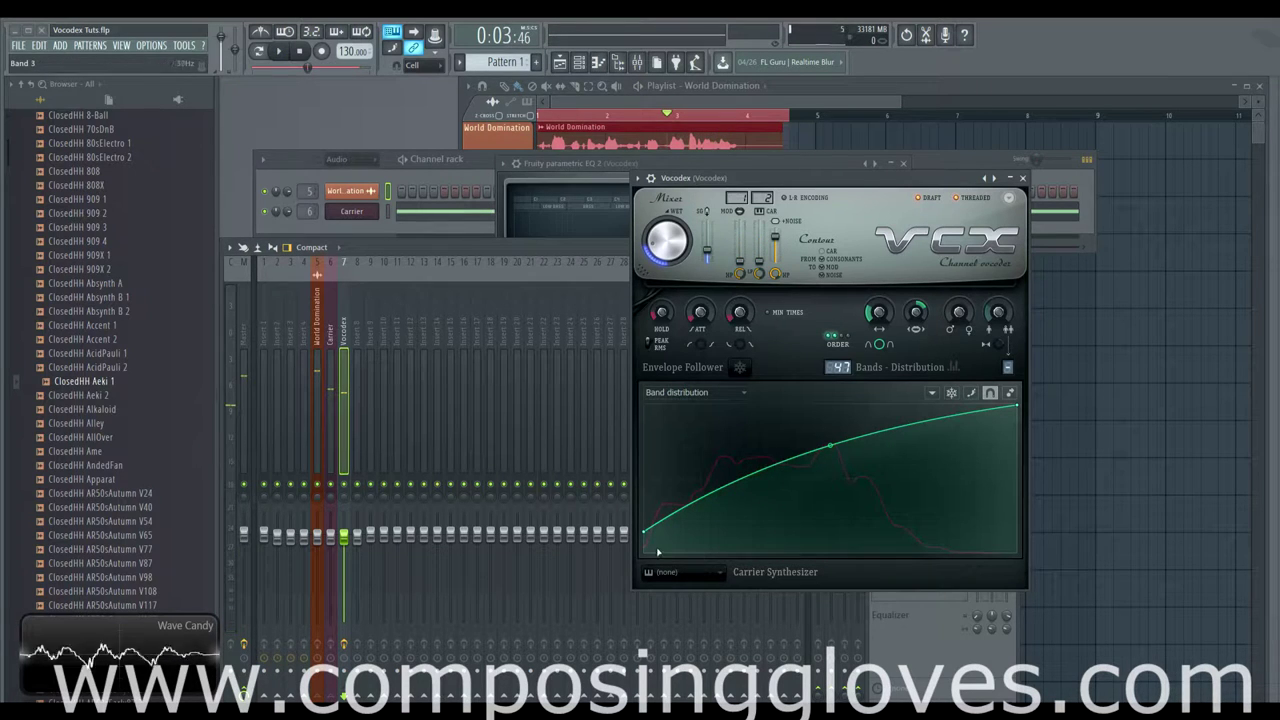
key(space)
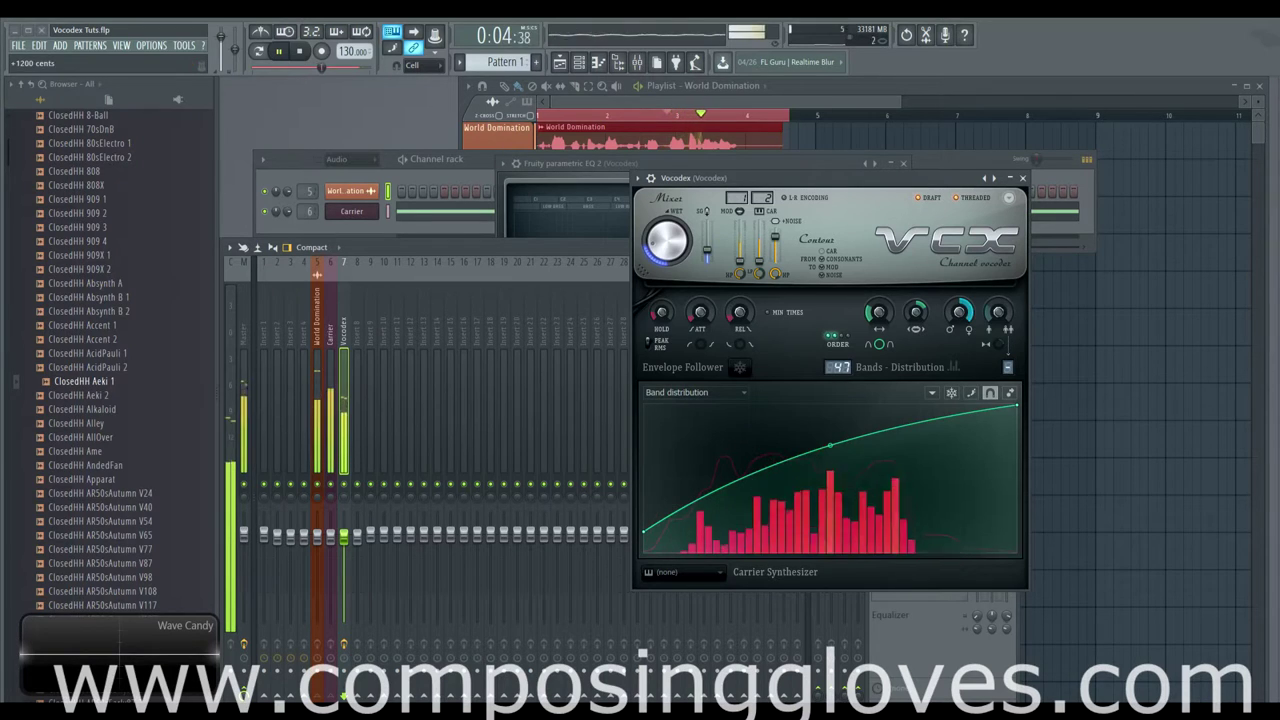
mouse_move(960, 318)
mouse_down()
mouse_move(960, 400)
mouse_move(960, 340)
mouse_up()
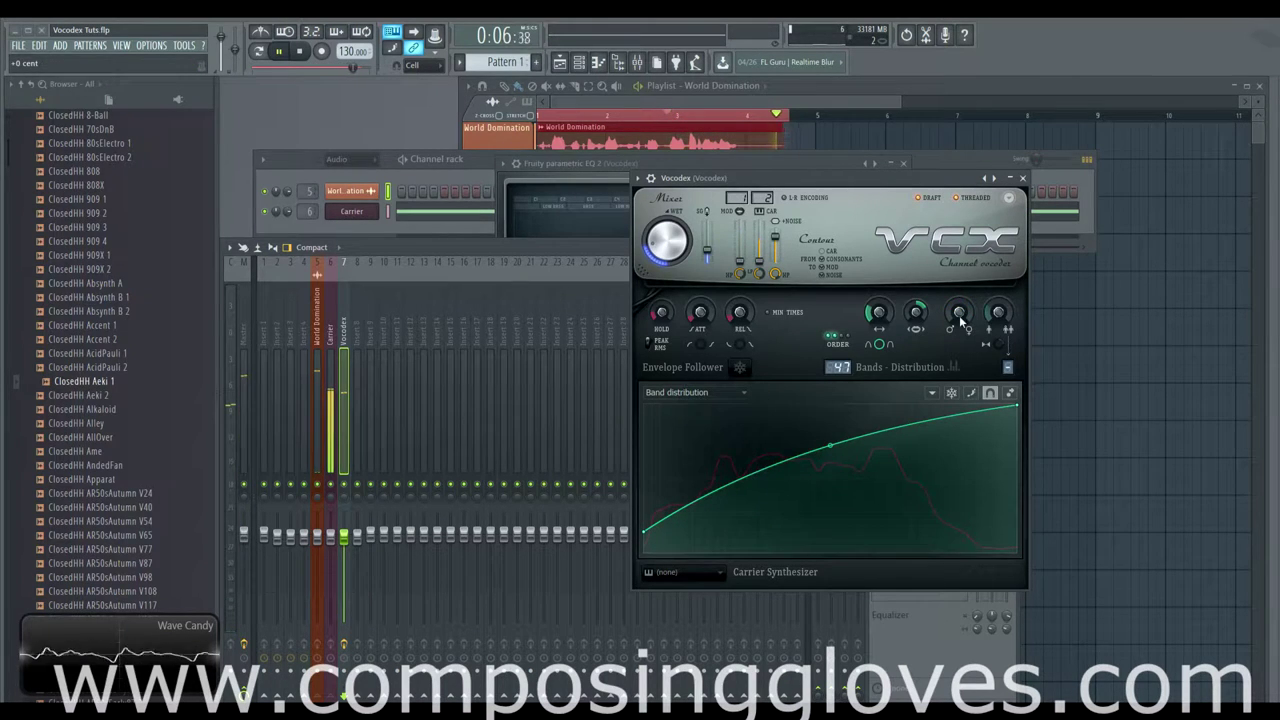
key(space)
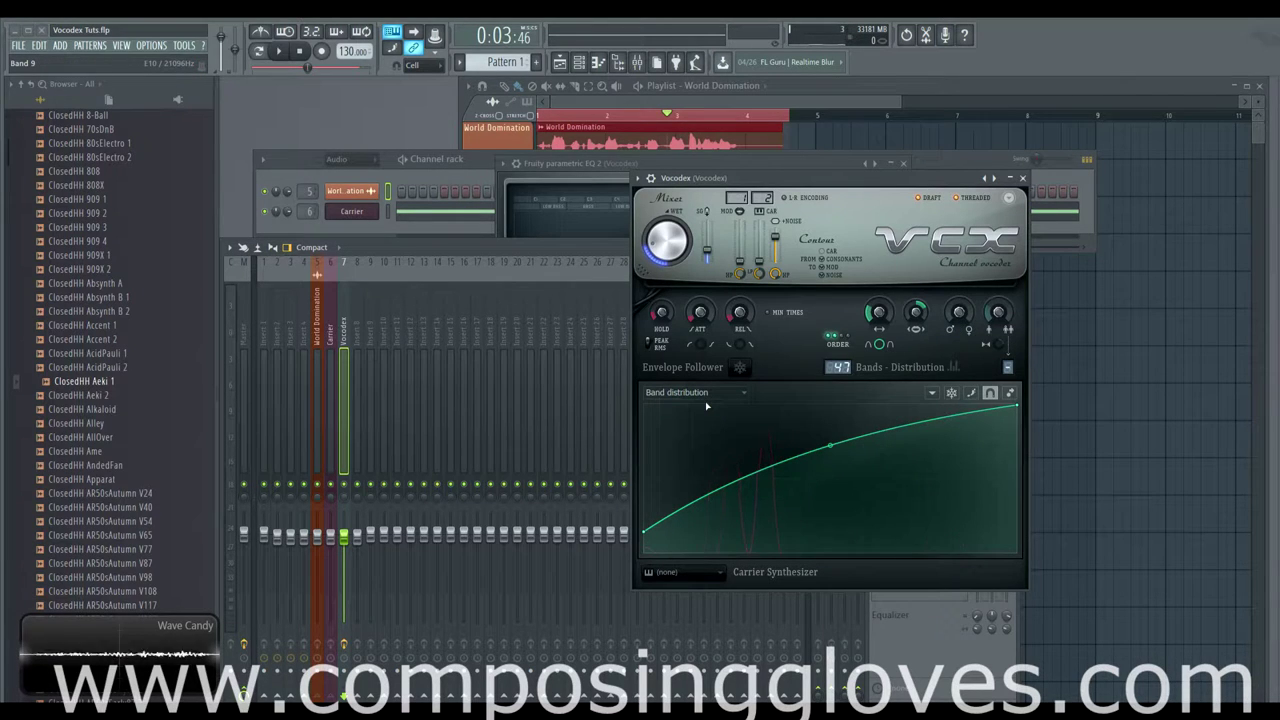
Step: Add two points to the Band distribution curve, drop the second to 27 Hz around band 17, and audition it
right_click(688, 504)
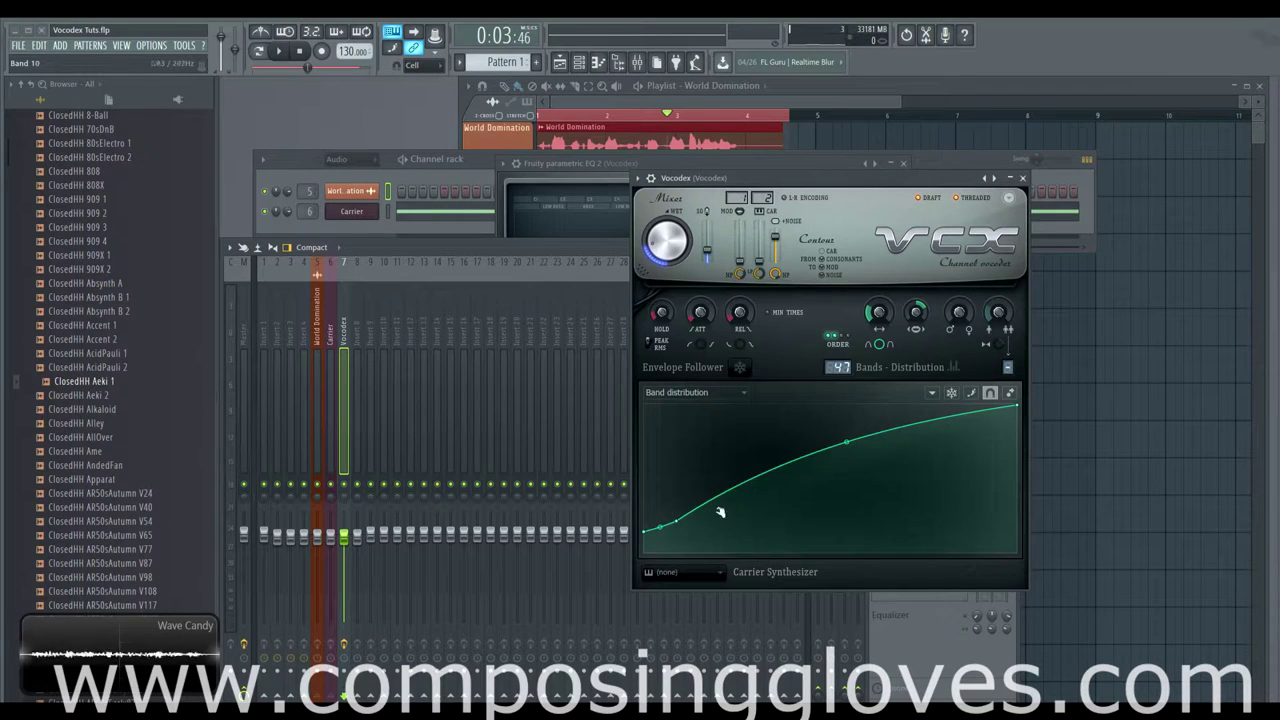
right_click(720, 510)
key(space)
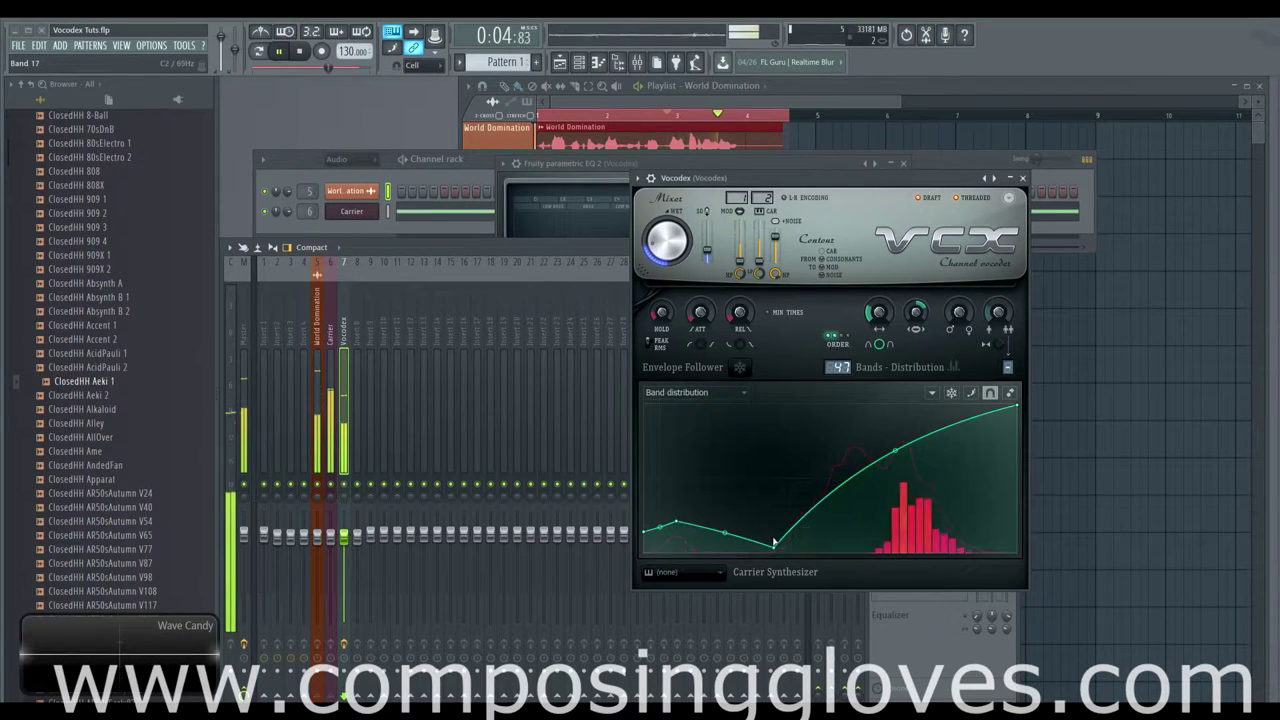
key(space)
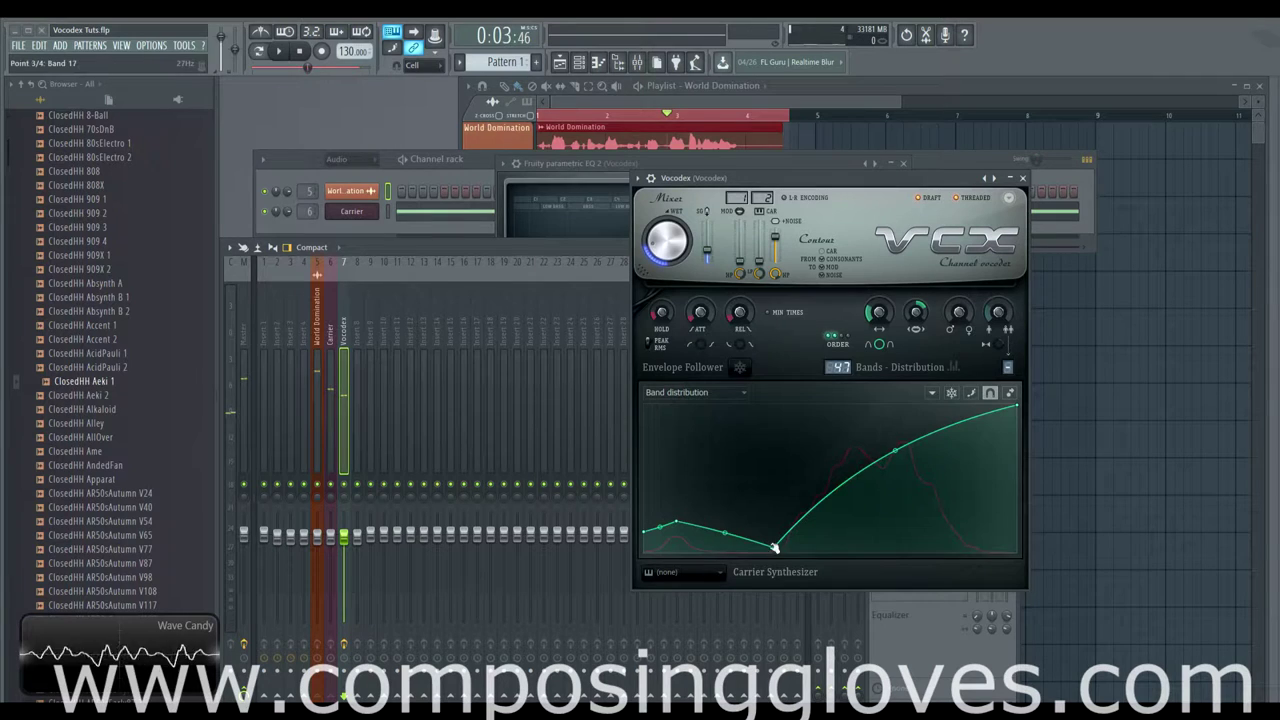
Step: Move the dipped point up into the high bands, flatten the curve before it with about 87.5% tension, and audition it
drag(773, 547, 960, 430)
key(space)
key(space)
drag(818, 477, 818, 521)
key(space)
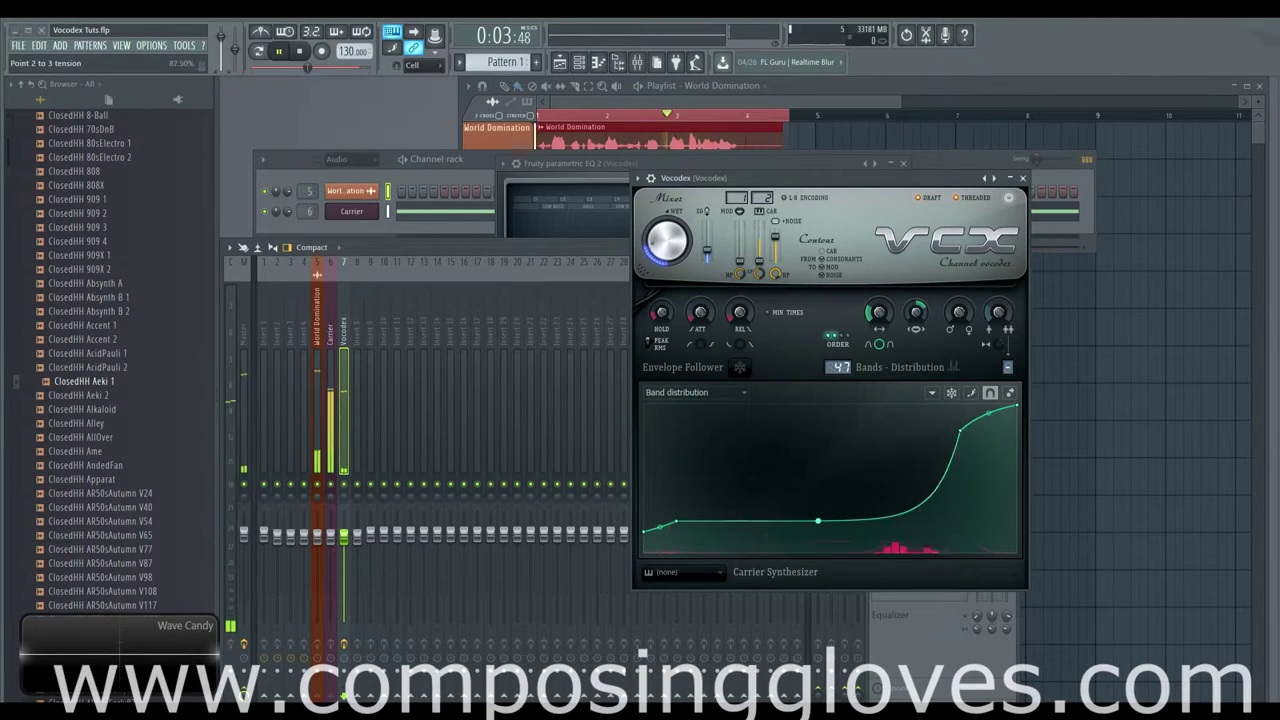
key(space)
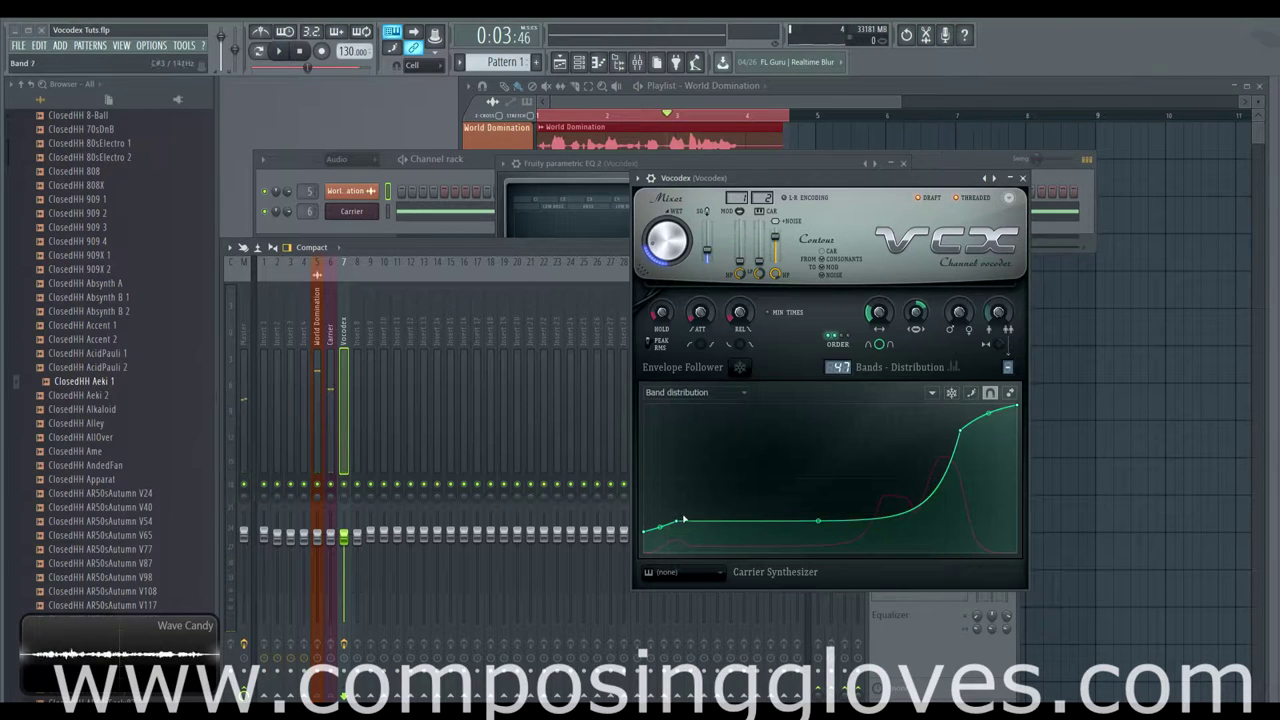
Step: Raise the low point into a high plateau and, during playback, carve a dip with added points around bands 21 to 26
drag(679, 522, 677, 430)
key(space)
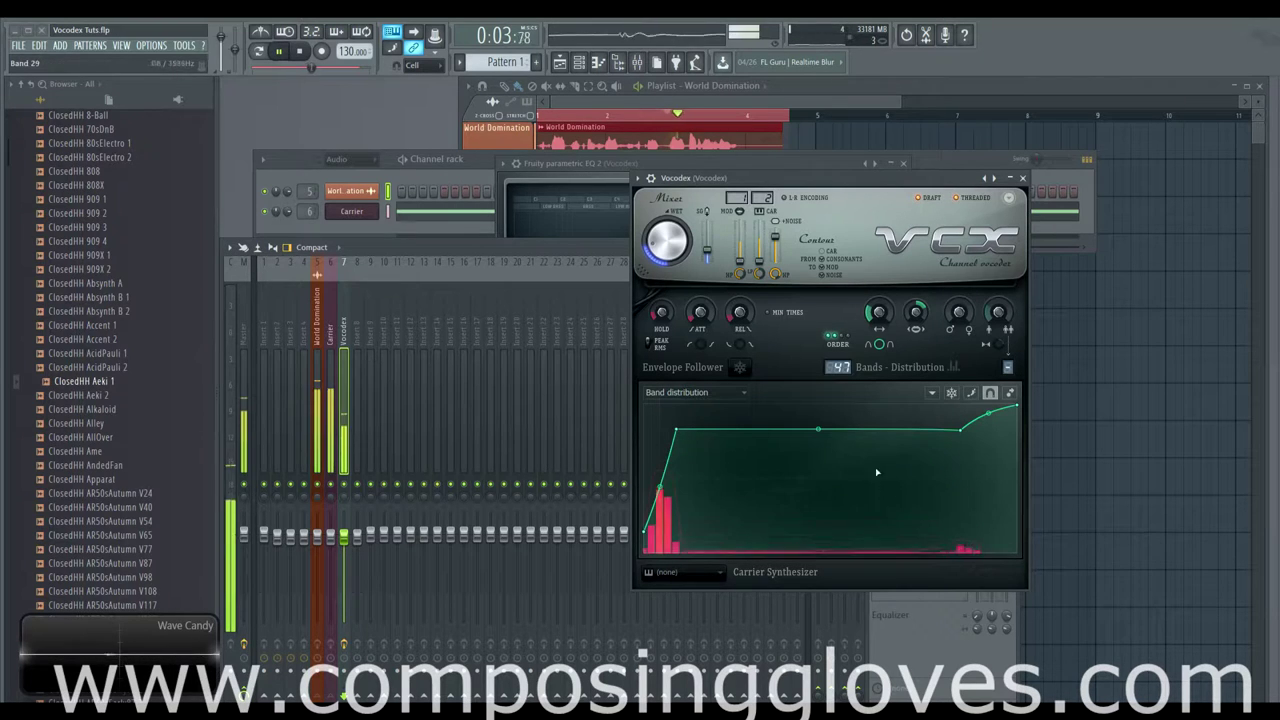
drag(800, 520, 810, 494)
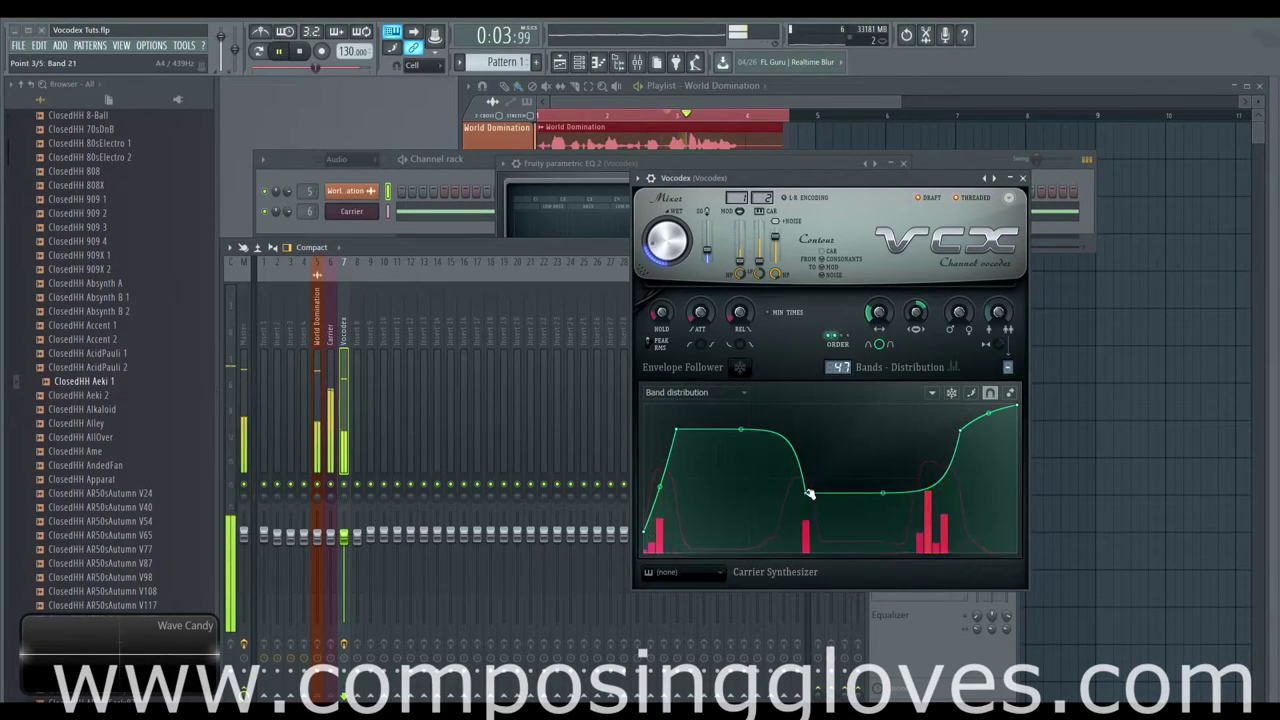
right_click(887, 441)
right_click(857, 463)
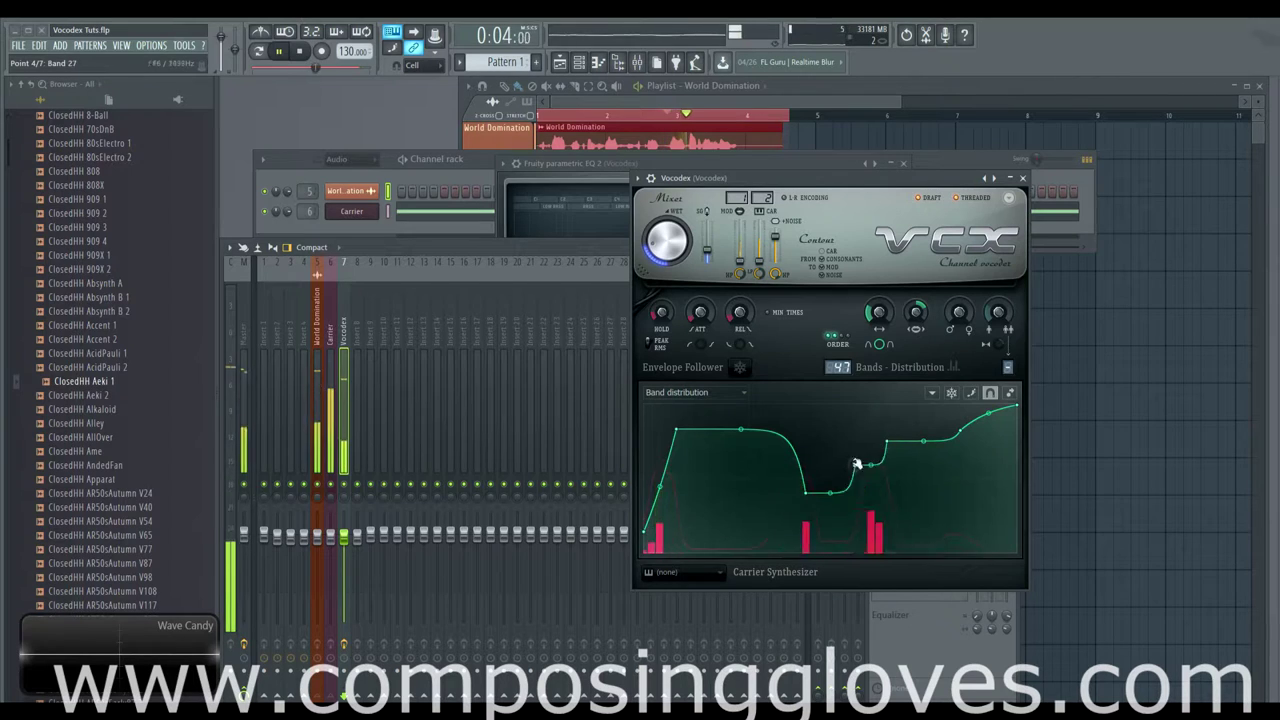
drag(857, 463, 848, 439)
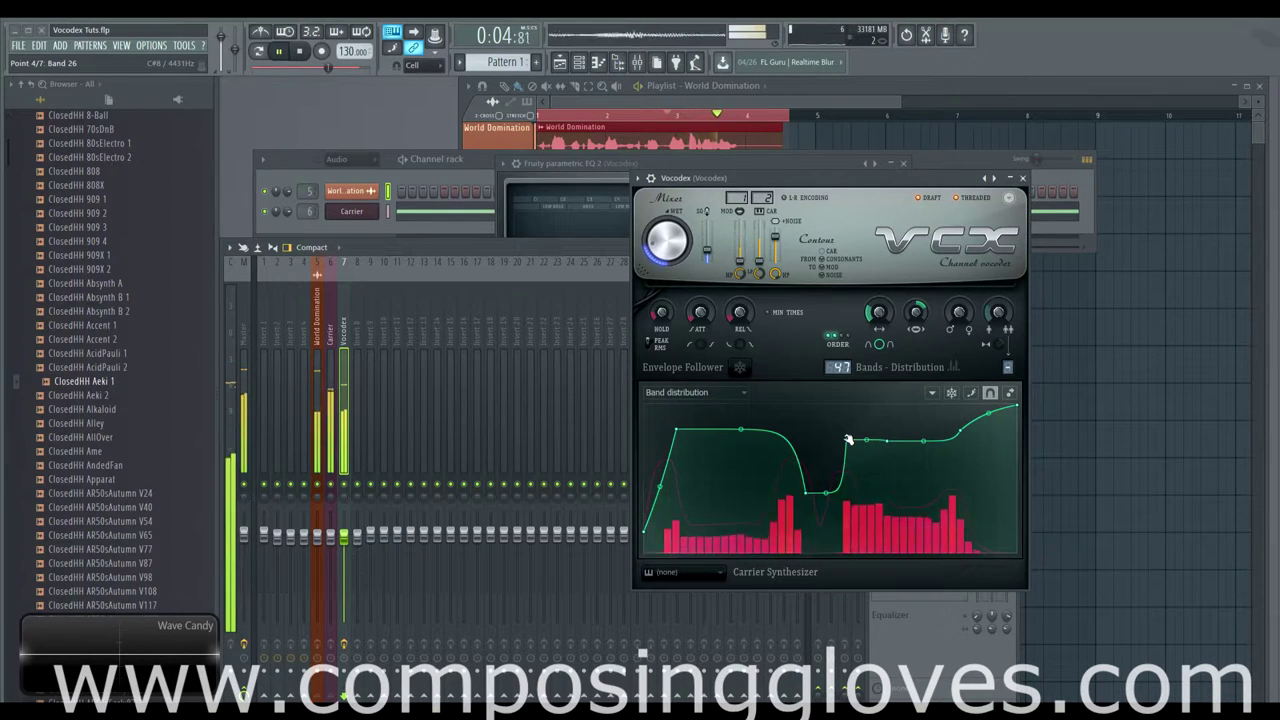
Step: Delete all inner points of the Band distribution curve, leaving only its two end points
right_click(679, 432)
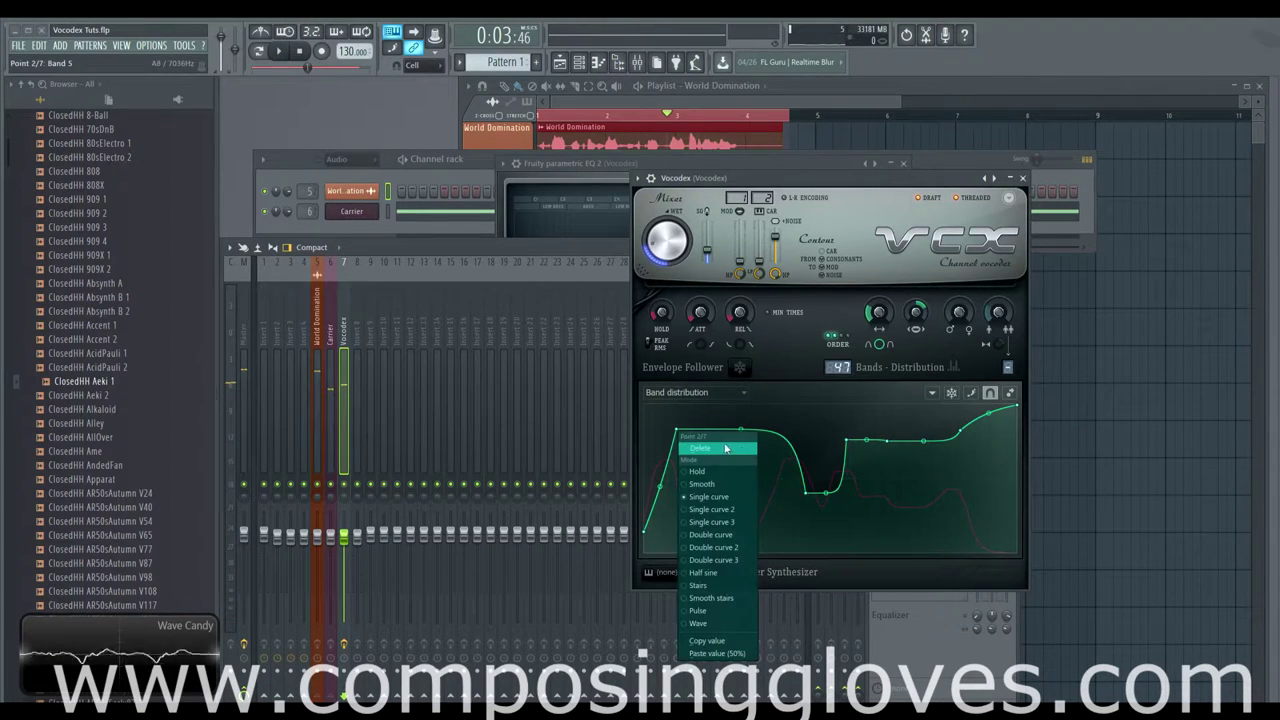
click(700, 449)
right_click(812, 492)
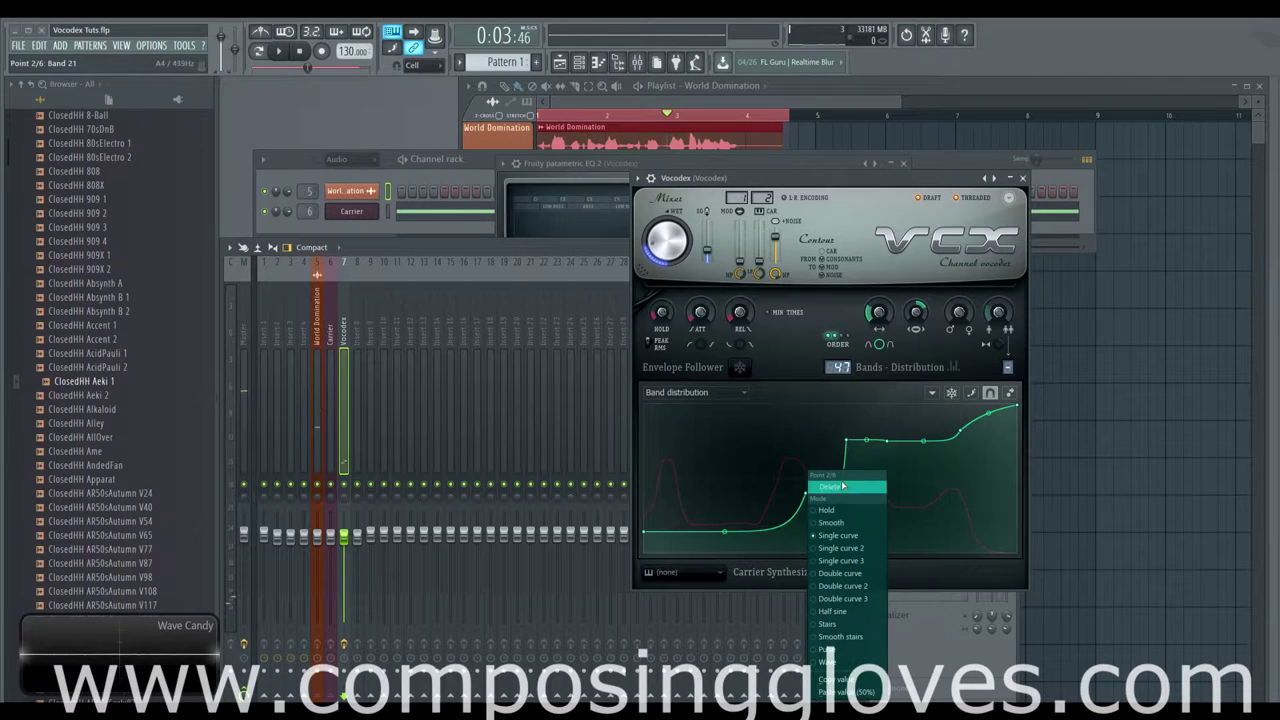
click(842, 486)
right_click(851, 441)
click(860, 453)
right_click(890, 443)
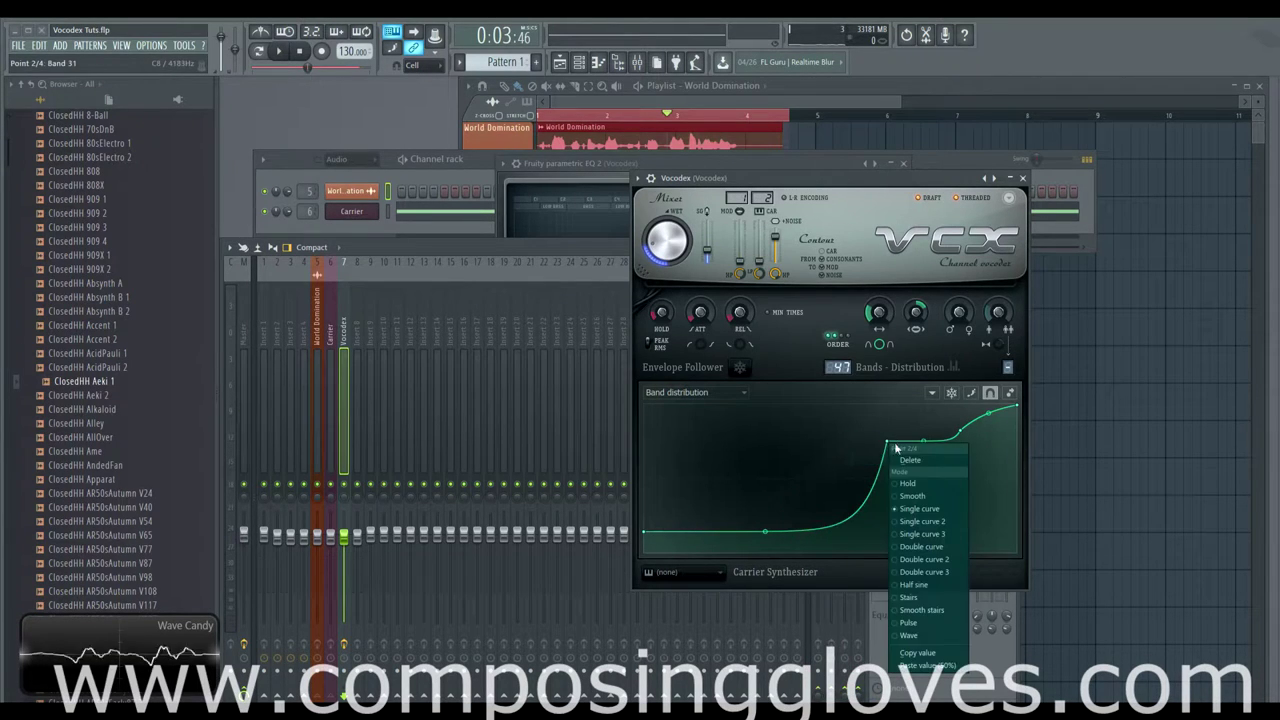
click(910, 460)
right_click(964, 432)
click(984, 450)
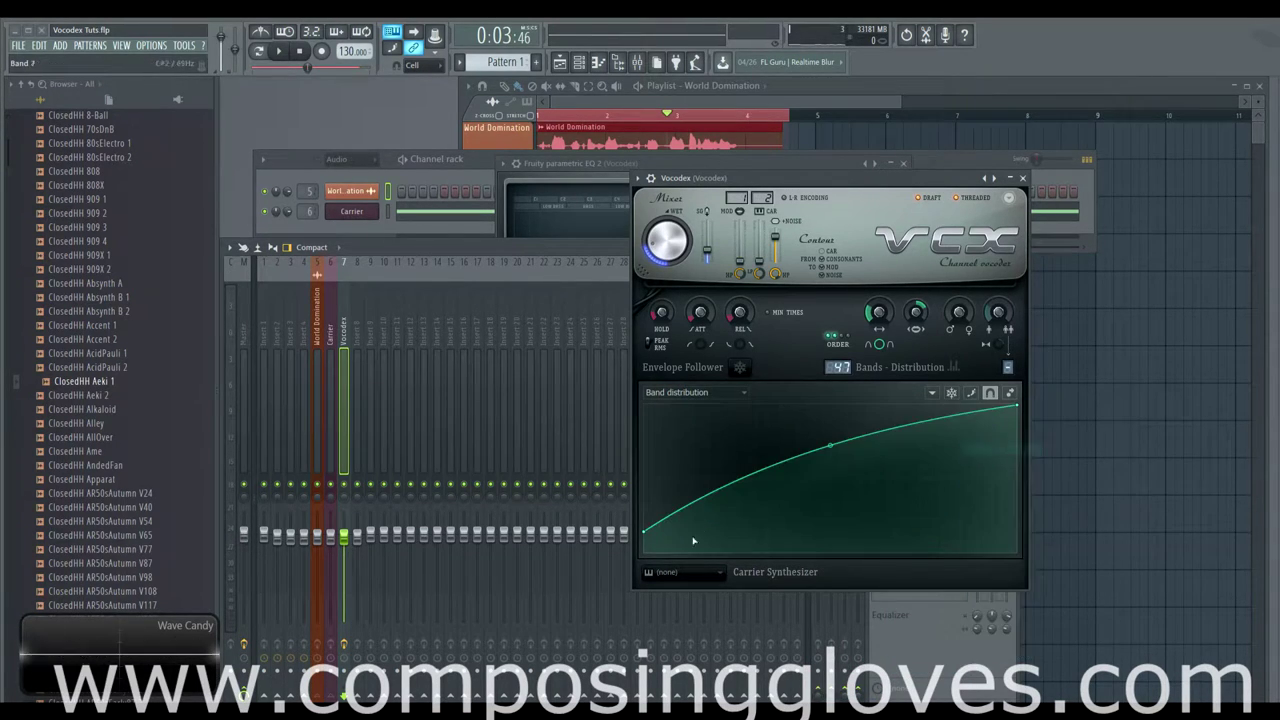
Step: Lower the first end point to the graph's floor, straighten the Band distribution curve into a linear diagonal, and audition it
drag(651, 535, 643, 559)
drag(830, 453, 834, 463)
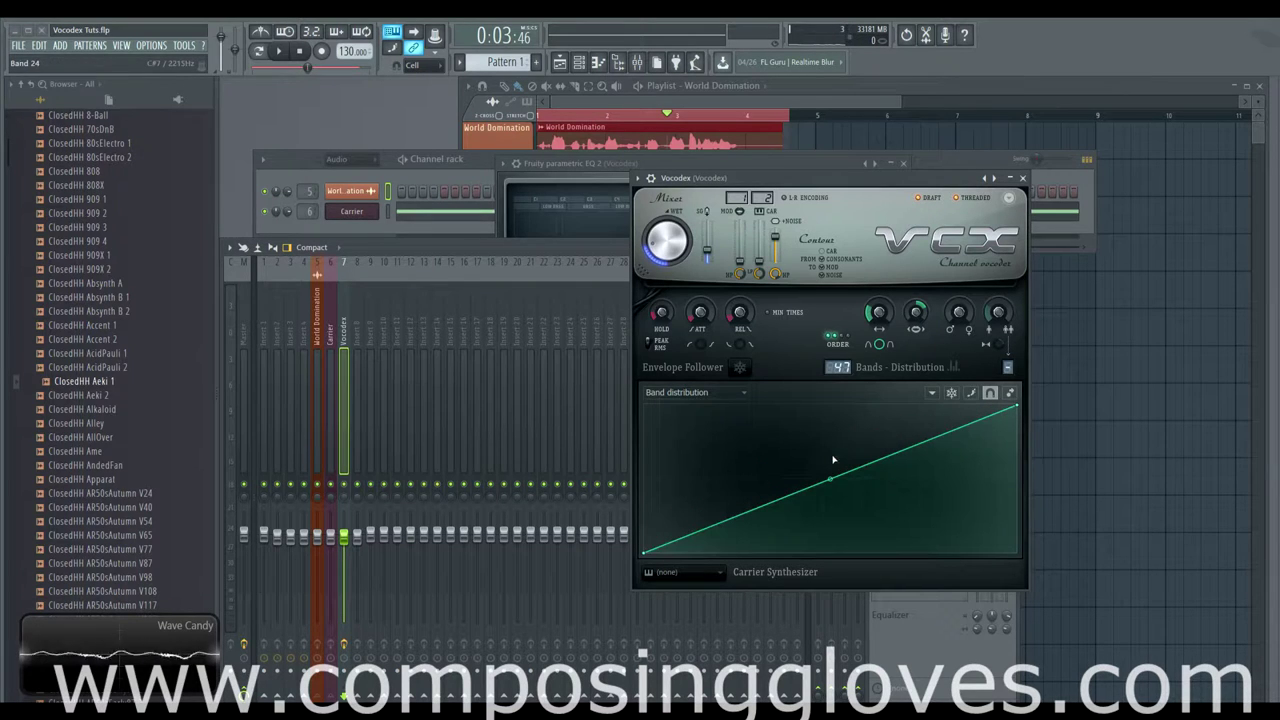
key(space)
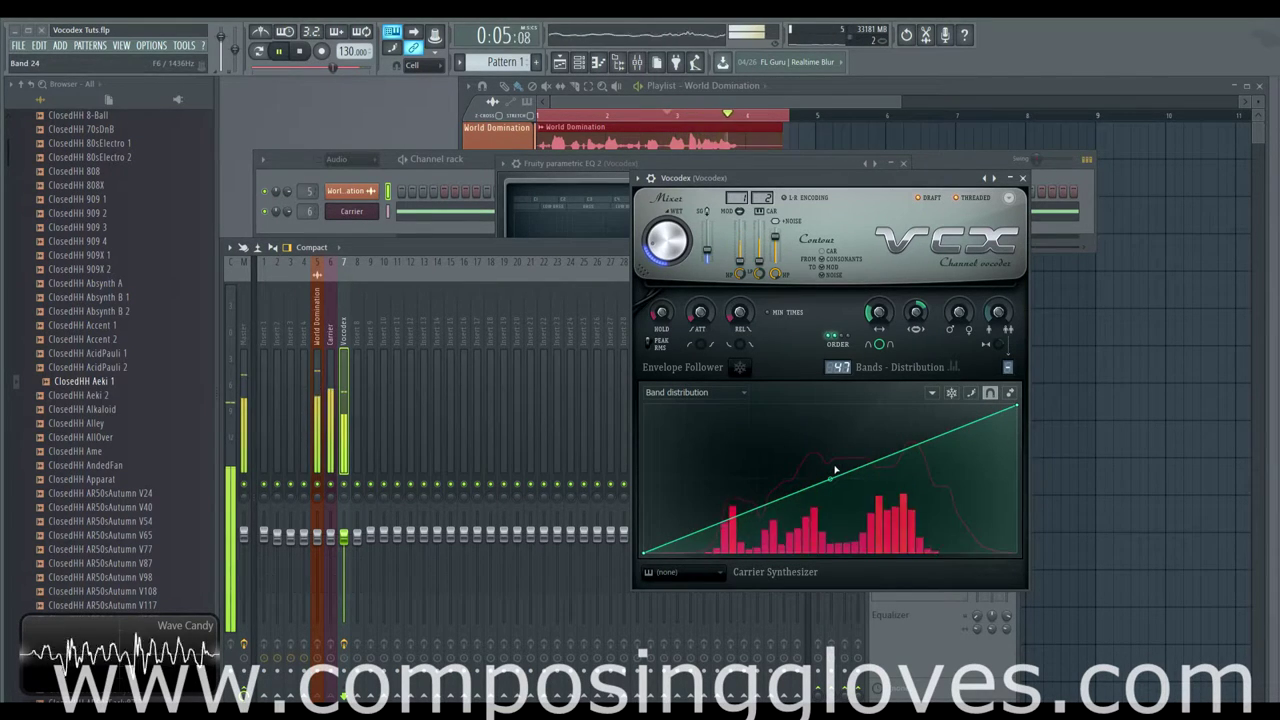
key(space)
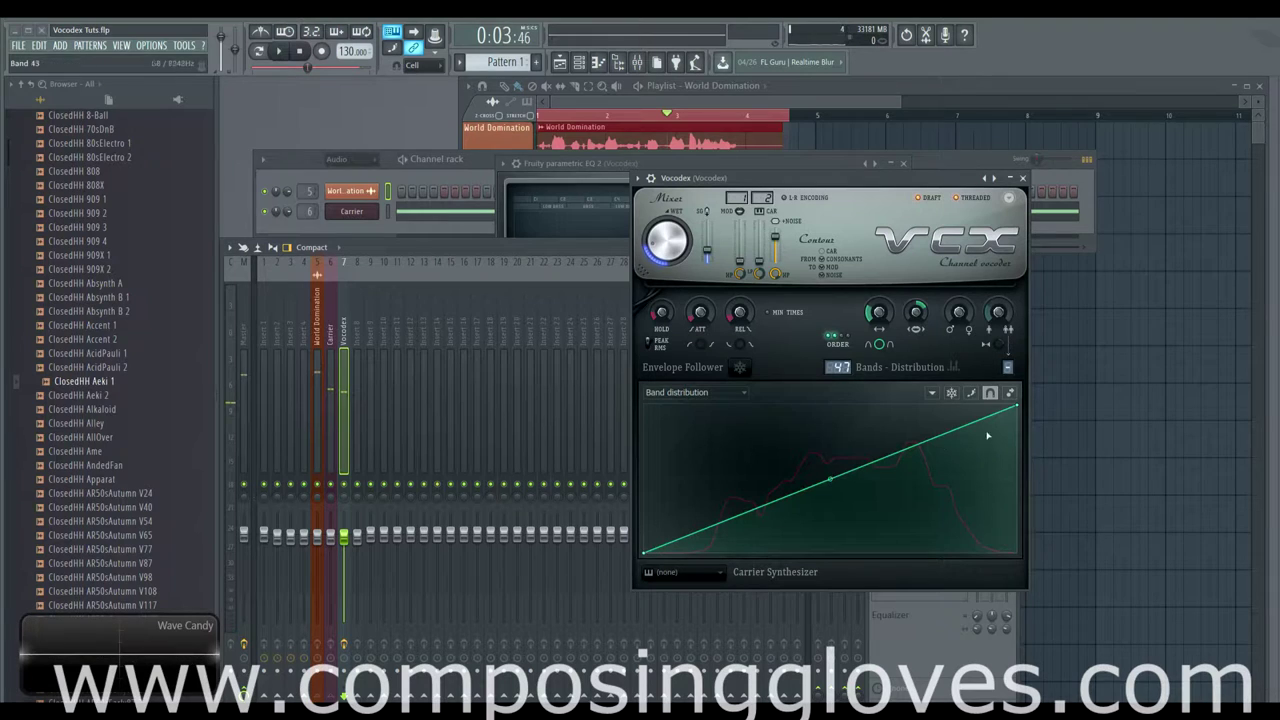
Step: Bow the Band distribution curve strongly upward so most bands sit in the high frequencies, and audition it
drag(830, 480, 830, 413)
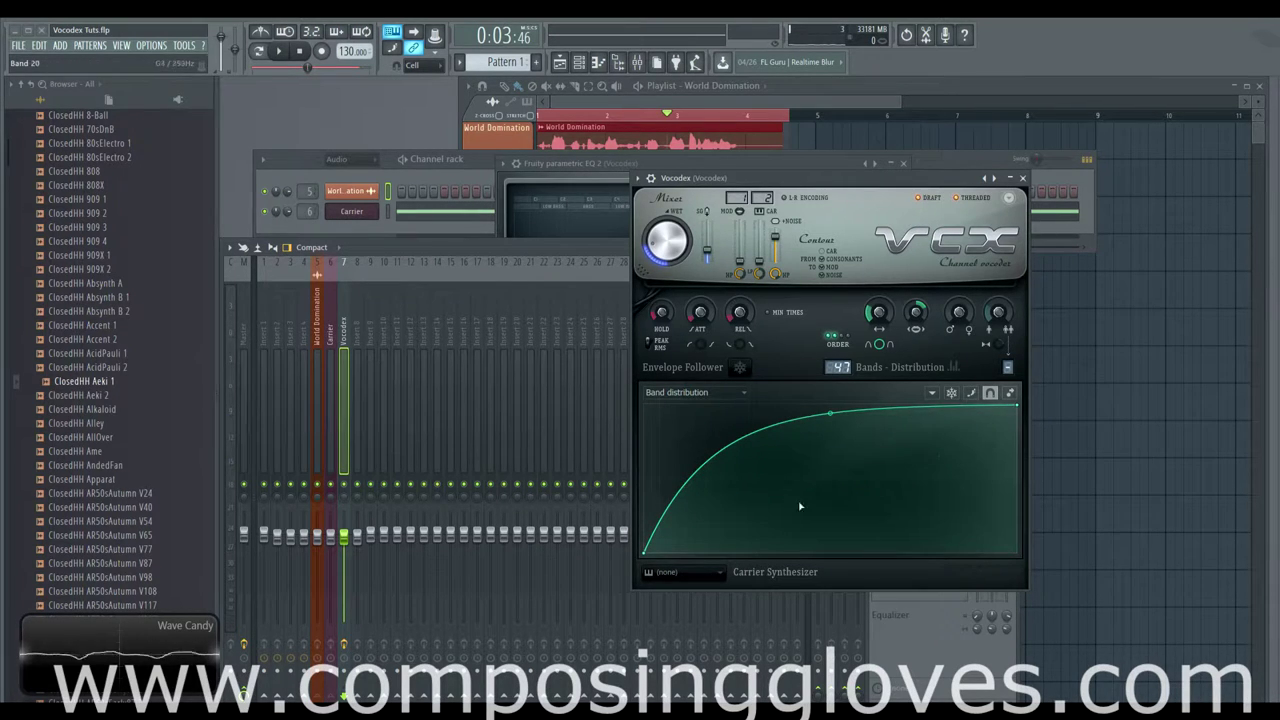
key(space)
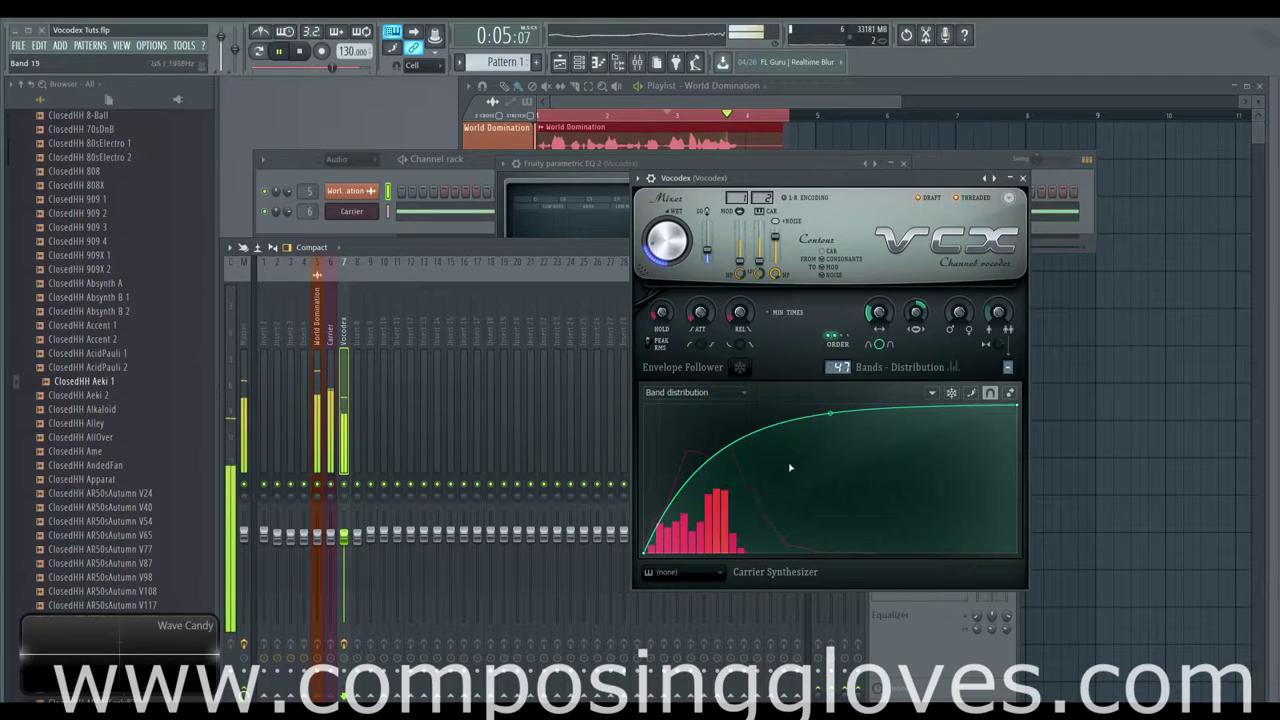
key(space)
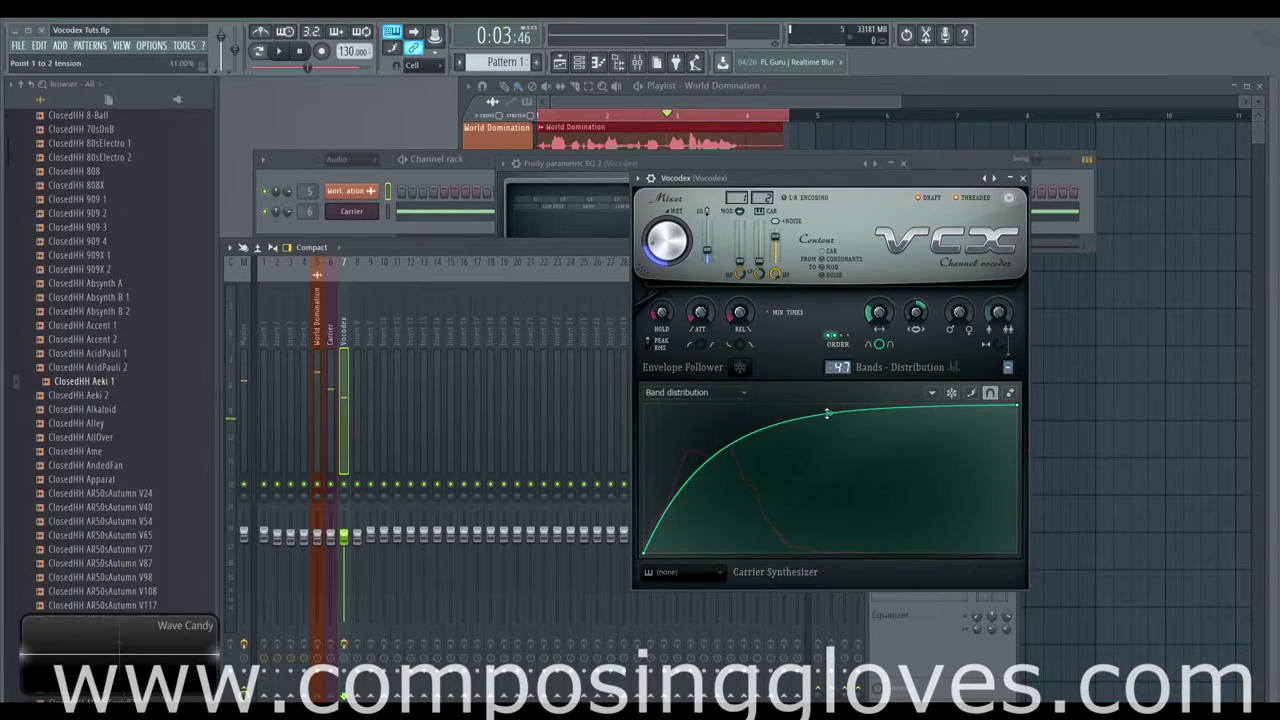
Step: Bend the Band distribution curve strongly downward so most bands sit in the low frequencies, and audition it
drag(828, 413, 830, 548)
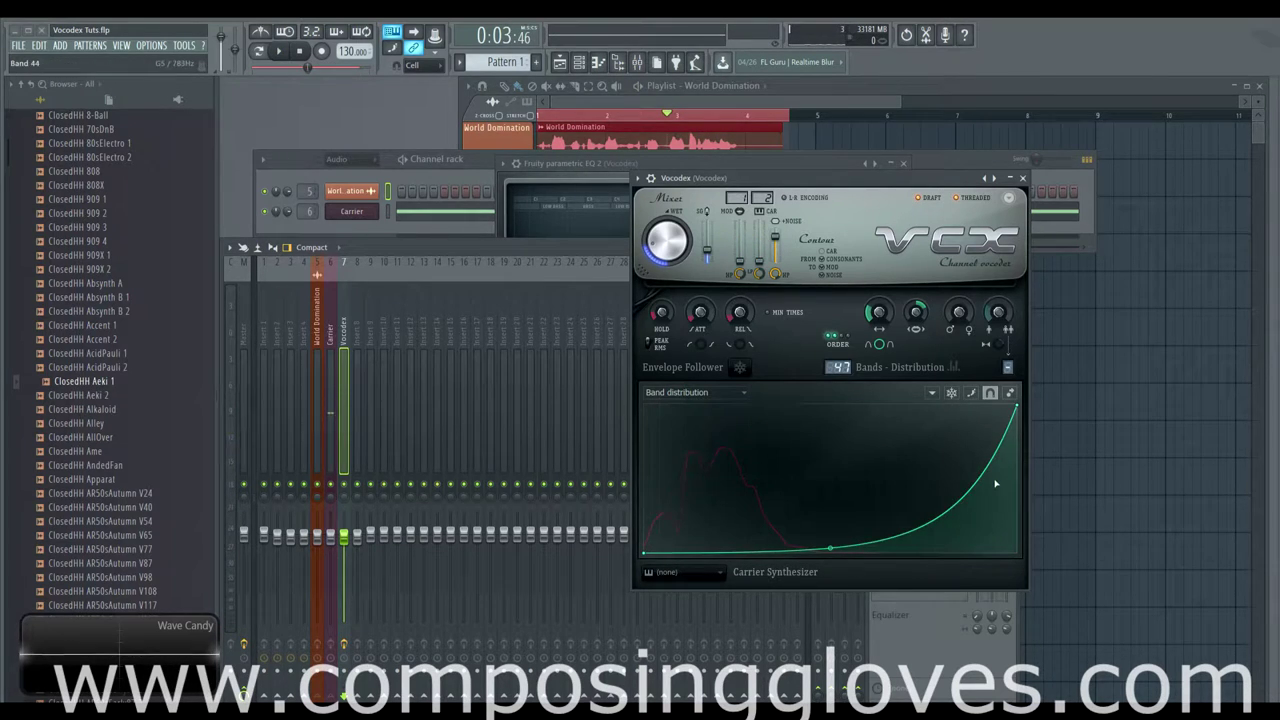
key(space)
key(space)
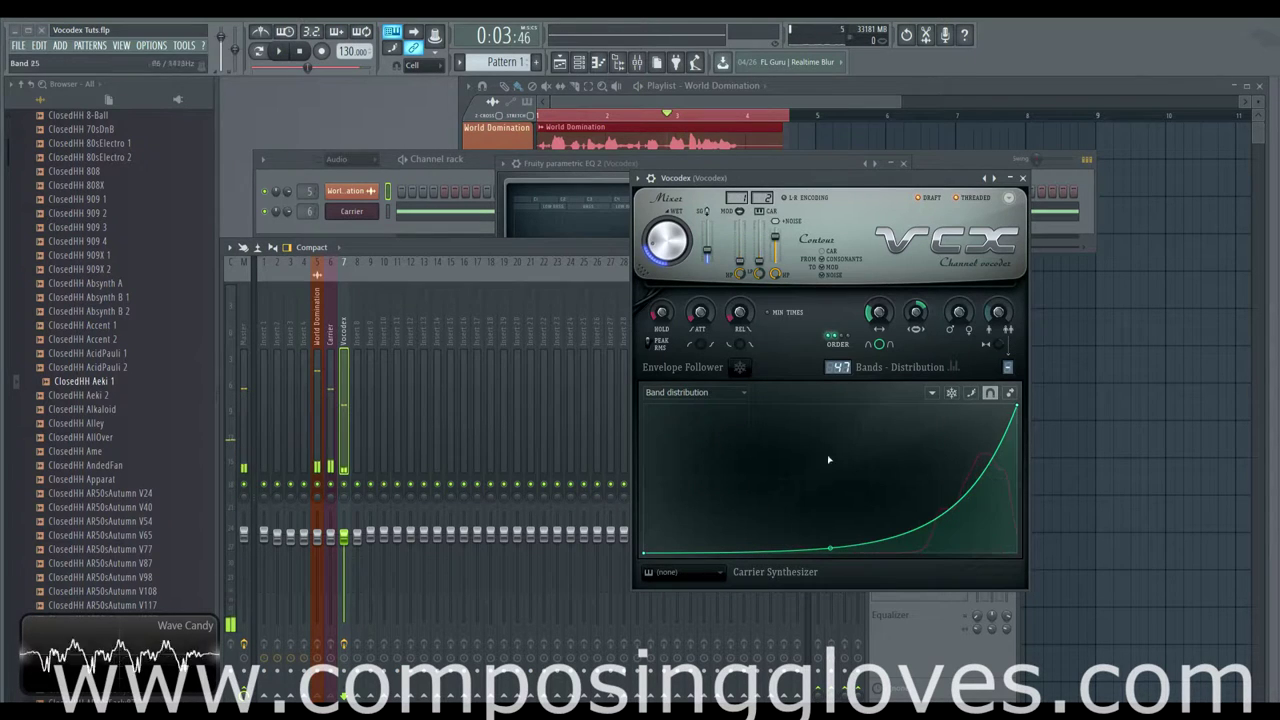
Step: Shape the Band distribution curve into a sharp peak at the first bands with a low valley through the middle, and audition it
right_click(672, 420)
right_click(856, 497)
drag(856, 497, 842, 546)
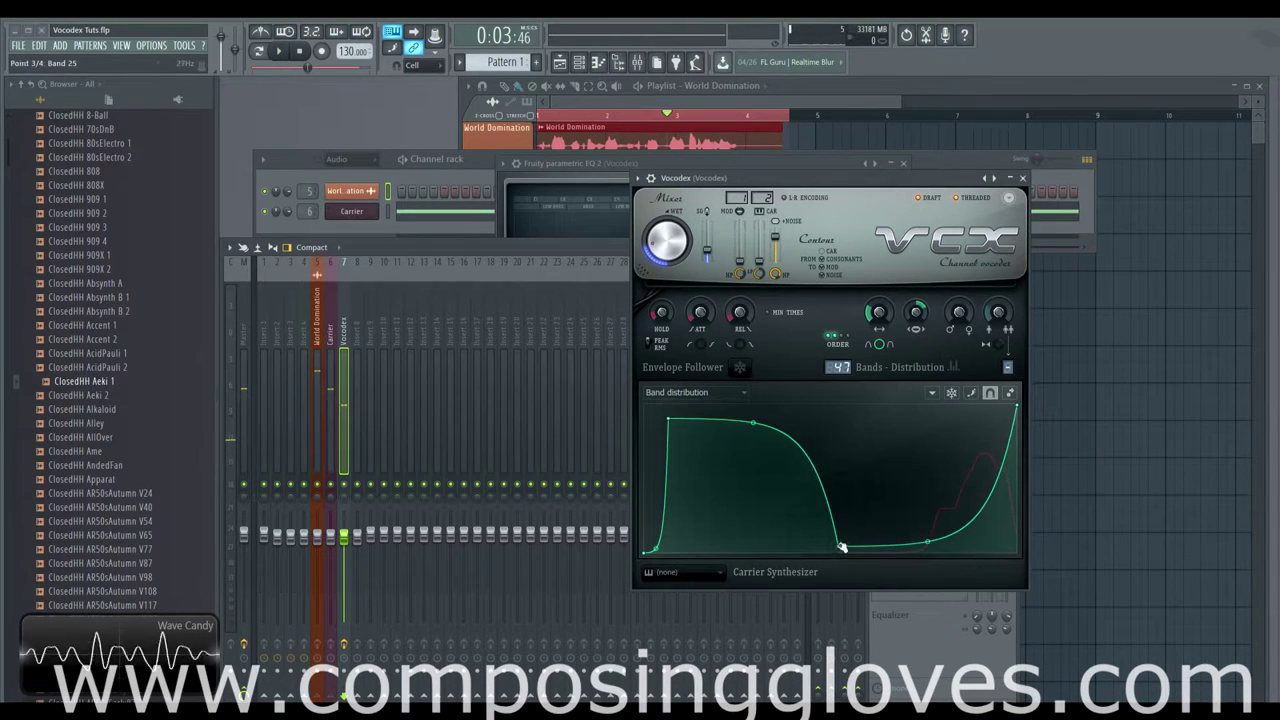
drag(752, 425, 684, 441)
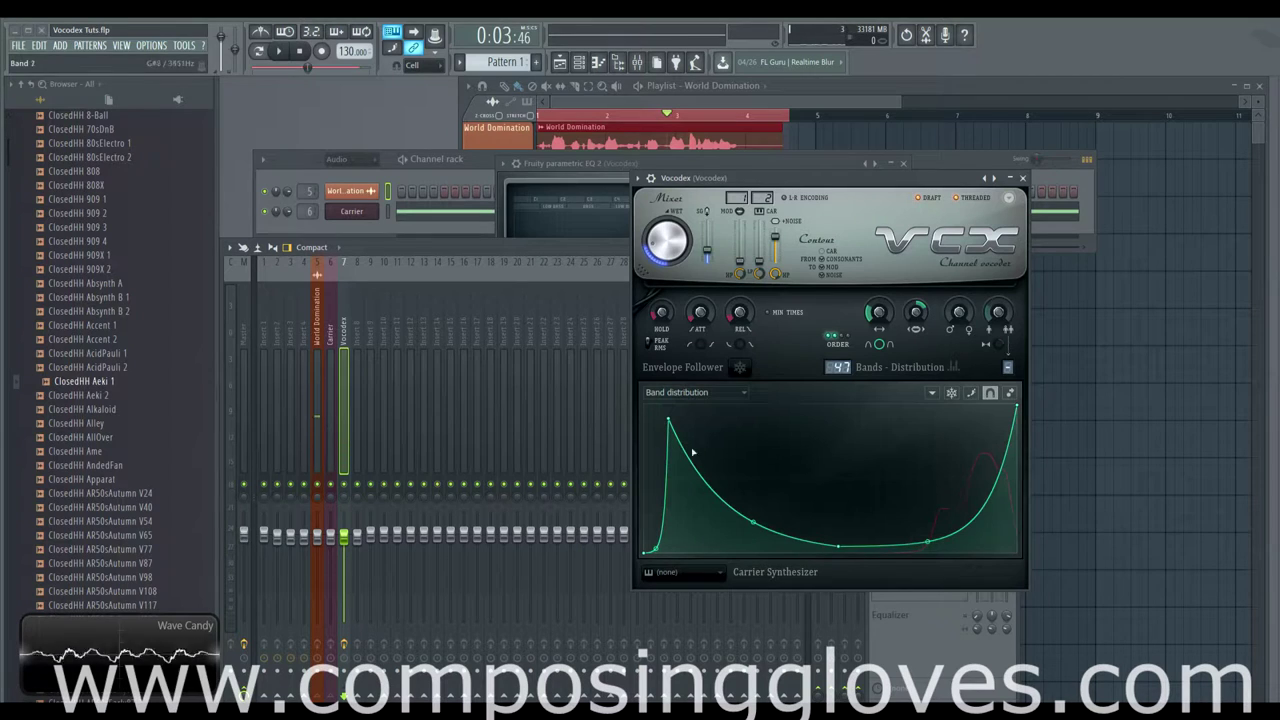
key(space)
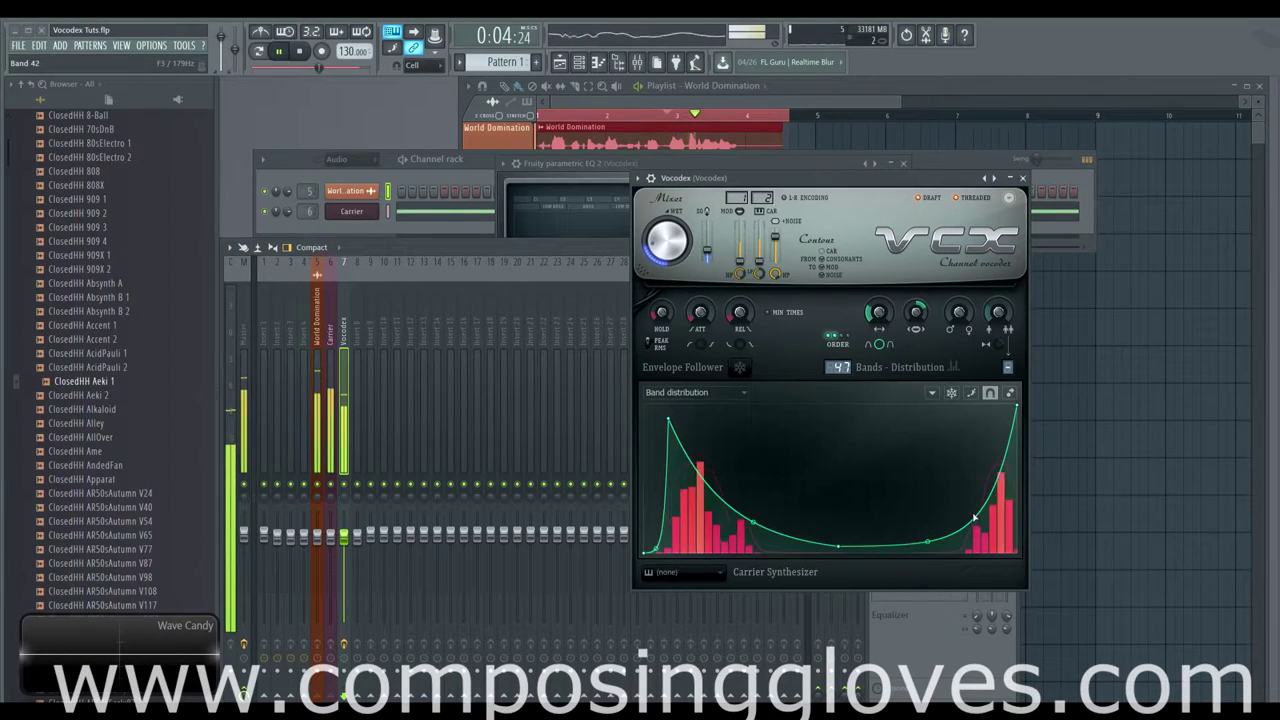
Step: Add a point on each side of the valley's centre point and raise the centre point into a middle peak
right_click(801, 536)
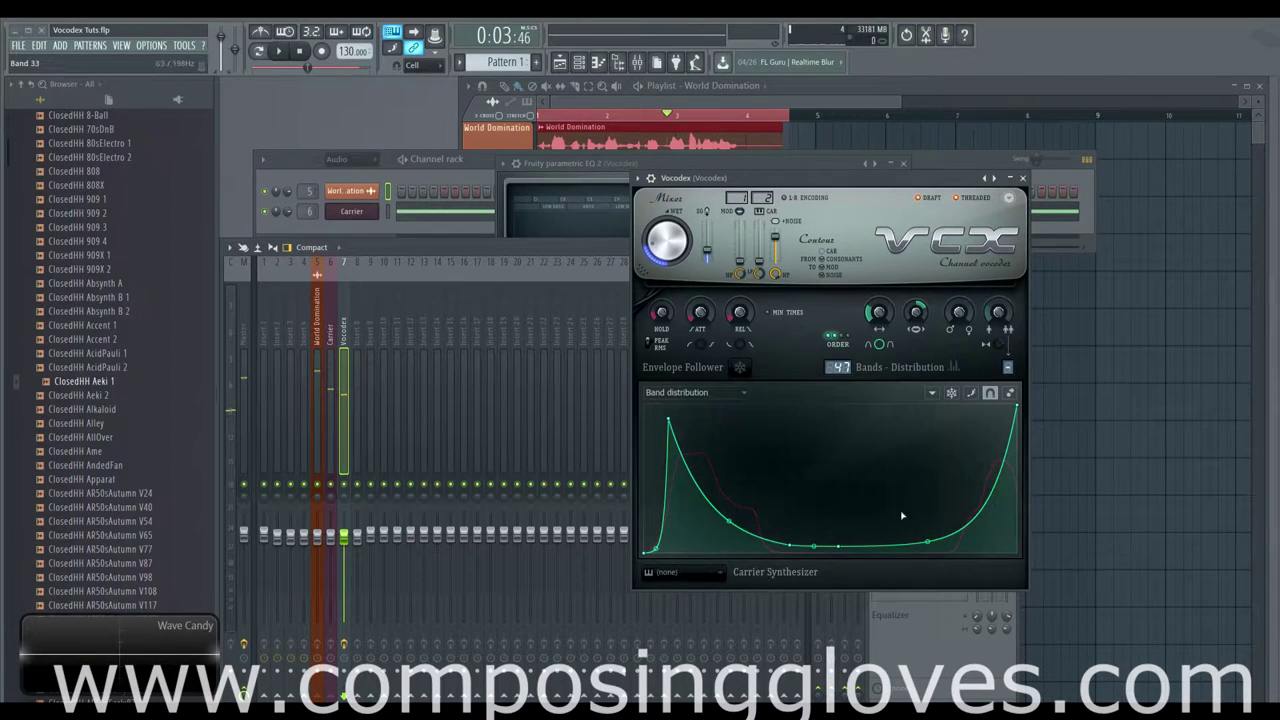
right_click(913, 538)
drag(845, 547, 858, 372)
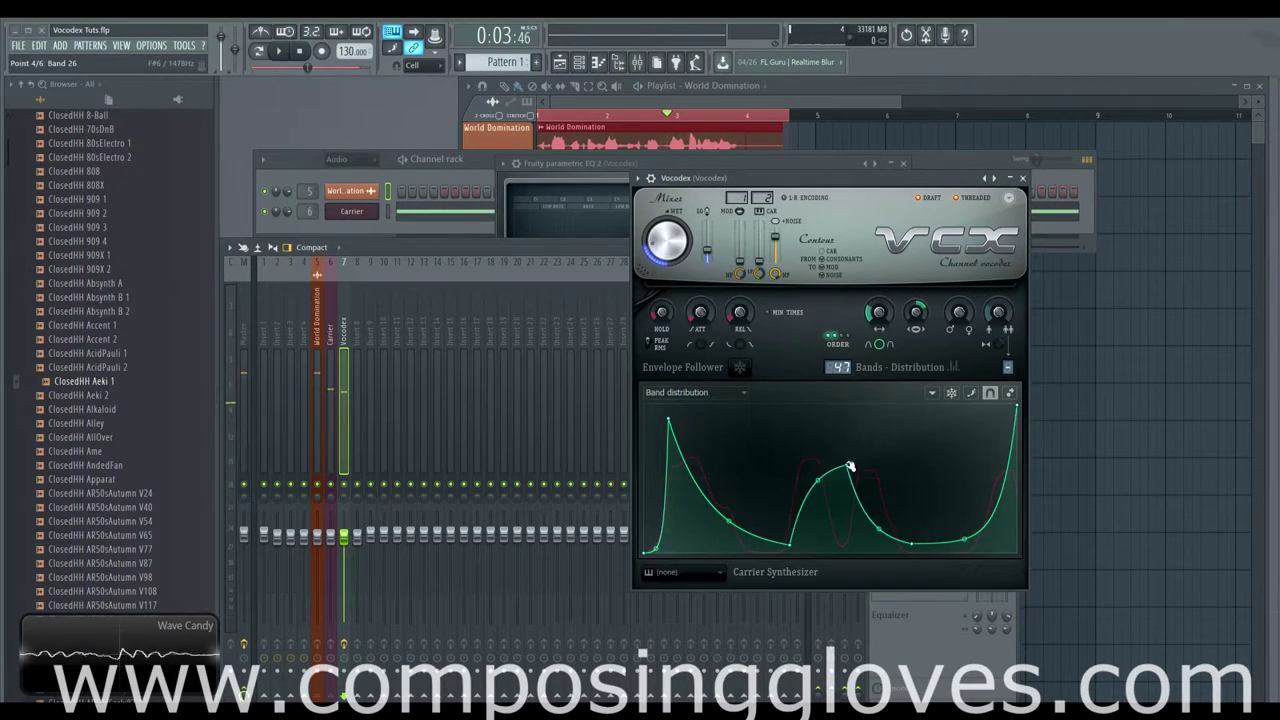
Step: Clear the peaks and valley by deleting every inner point of the Band distribution curve
right_click(857, 405)
click(891, 486)
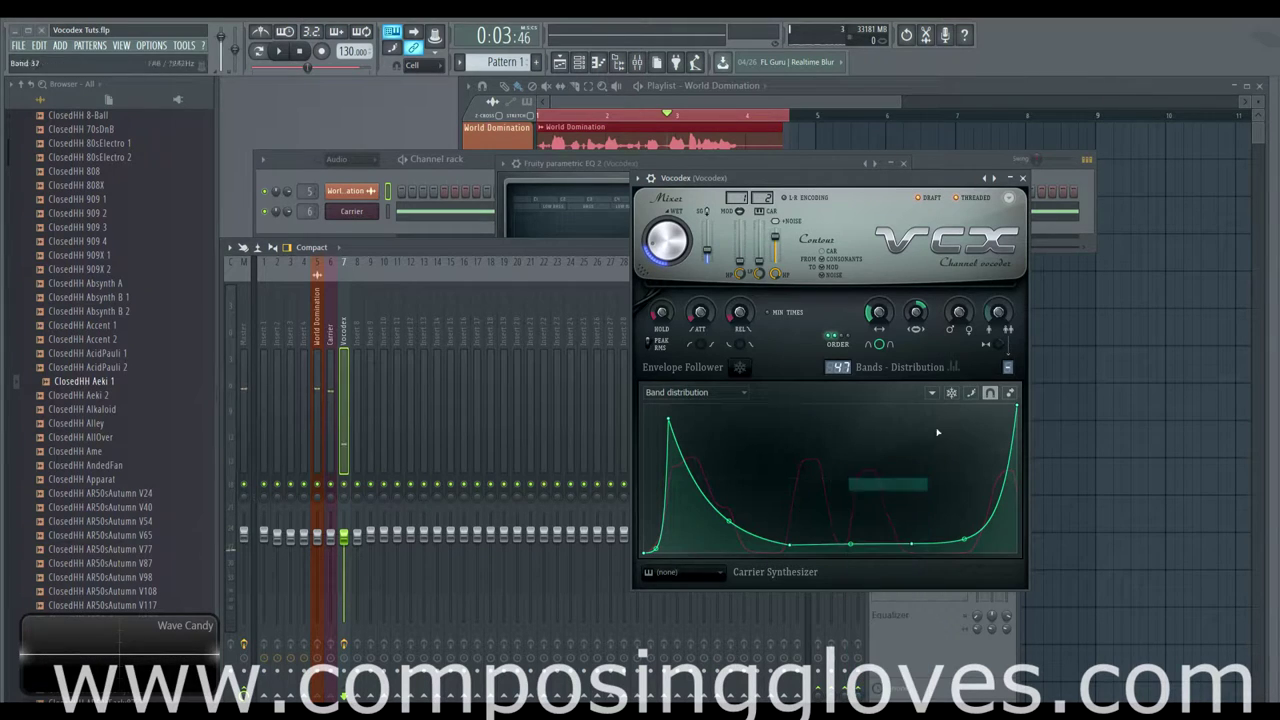
right_click(918, 543)
click(945, 487)
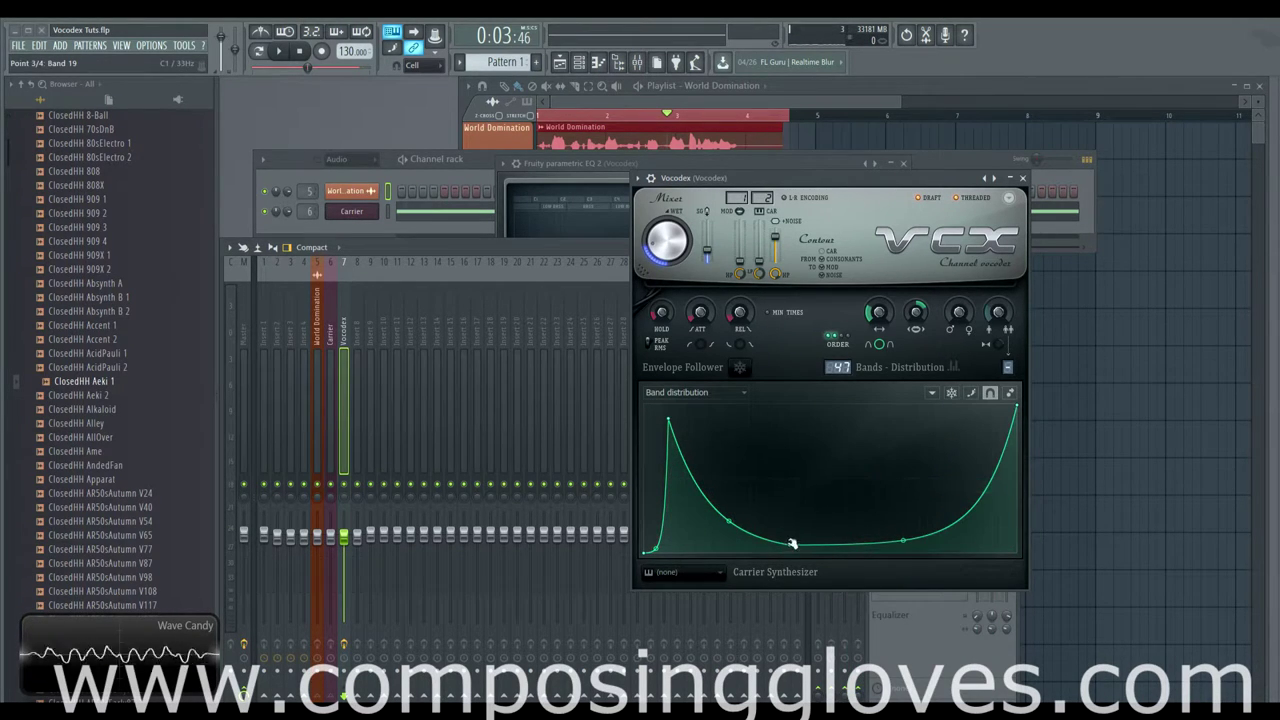
right_click(792, 543)
click(829, 486)
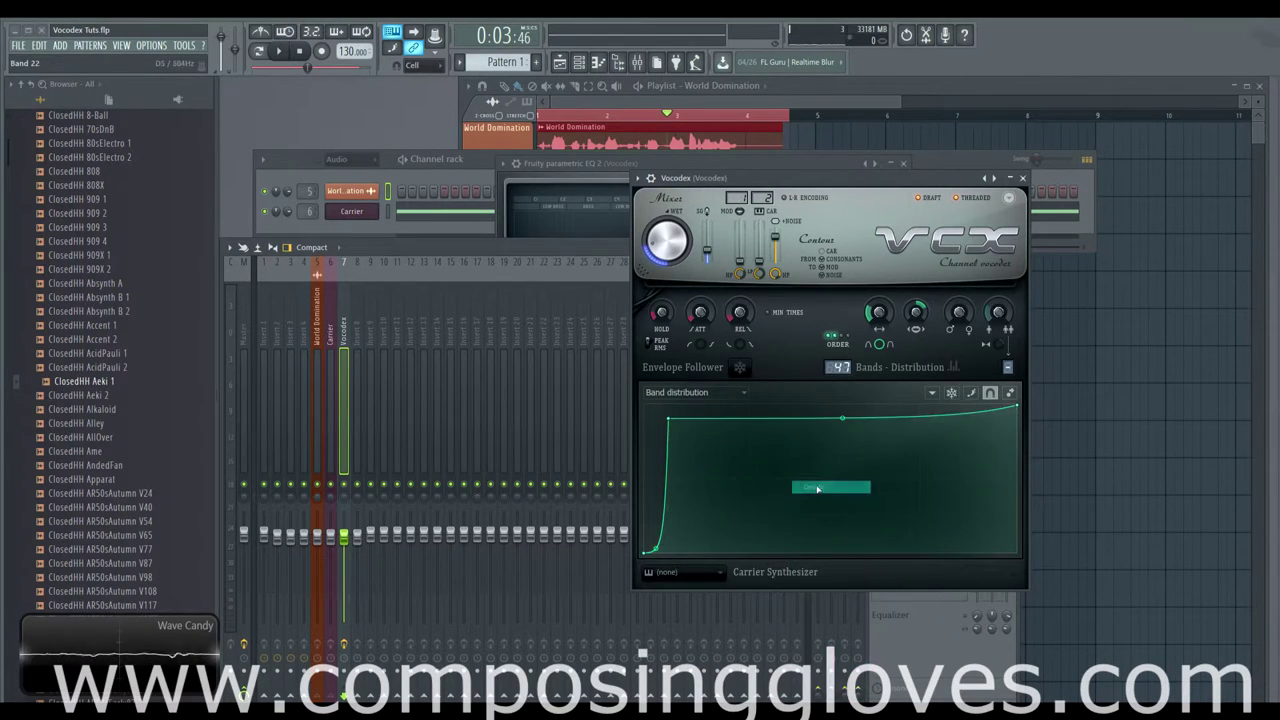
right_click(675, 424)
click(720, 437)
Step: Ease the Band distribution curve to a gentle rise, add one low and one high point, and bow the middle section upward
drag(831, 549, 830, 470)
right_click(710, 523)
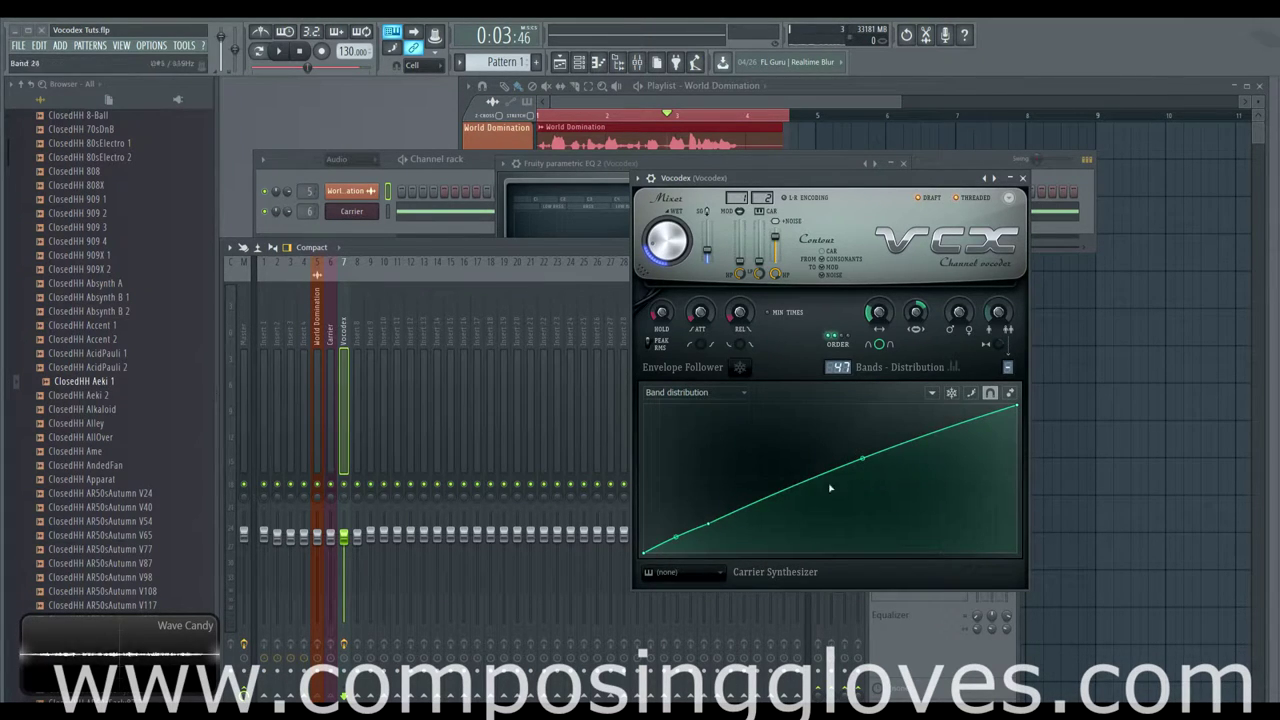
right_click(946, 431)
mouse_move(825, 470)
mouse_down()
mouse_move(825, 444)
mouse_move(825, 497)
mouse_move(826, 451)
mouse_up()
key(space)
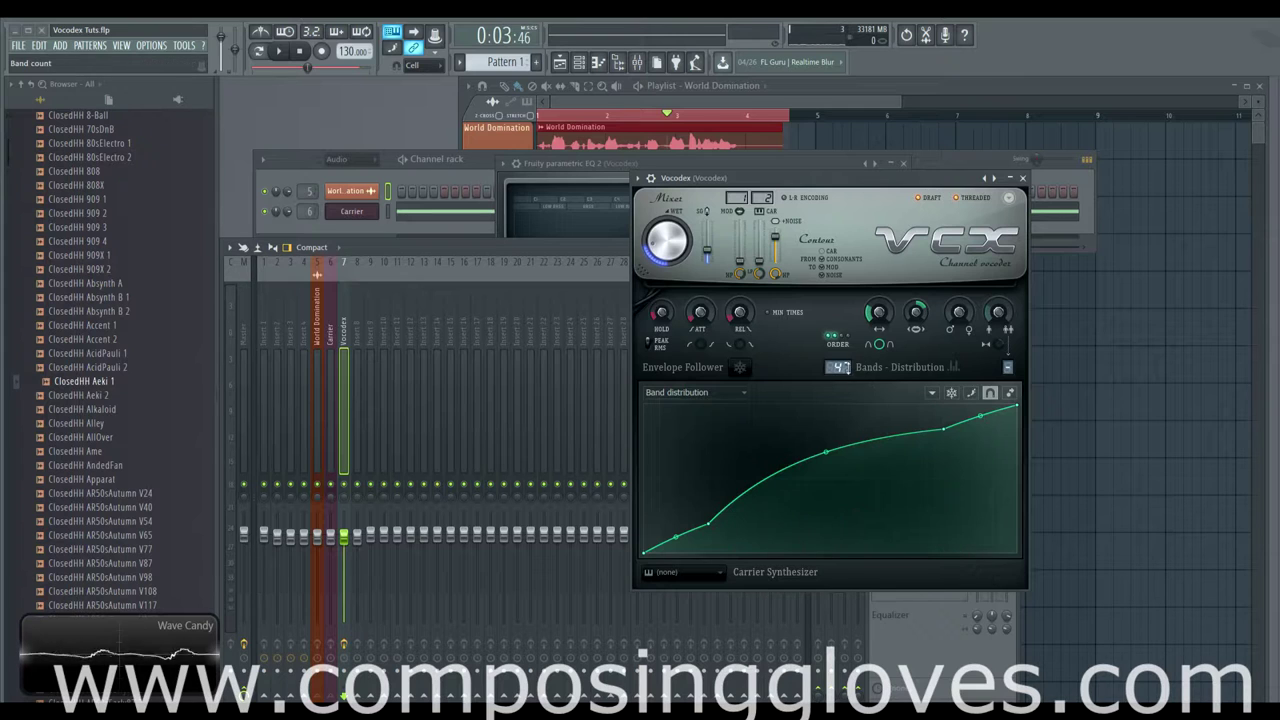
Step: Try a higher band count during playback, settle on 44 bands, and switch the graph to Band width
scroll(844, 368, up, 10)
key(space)
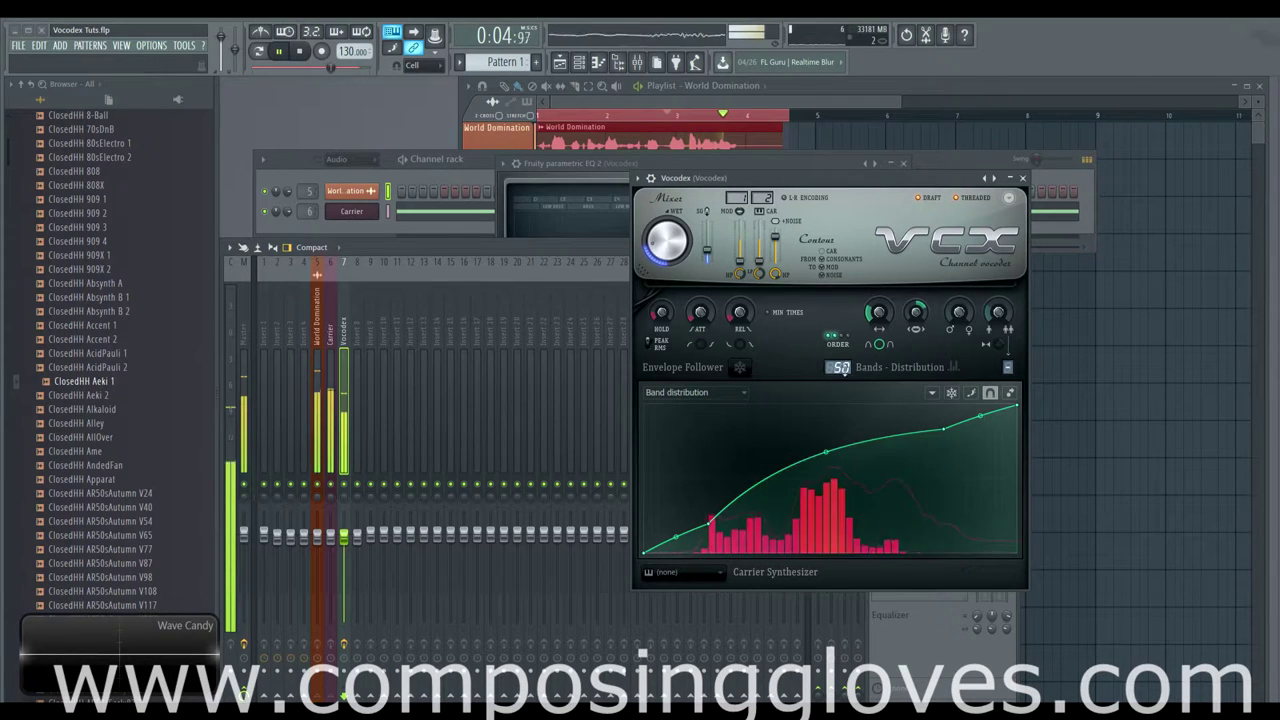
scroll(844, 368, down, 6)
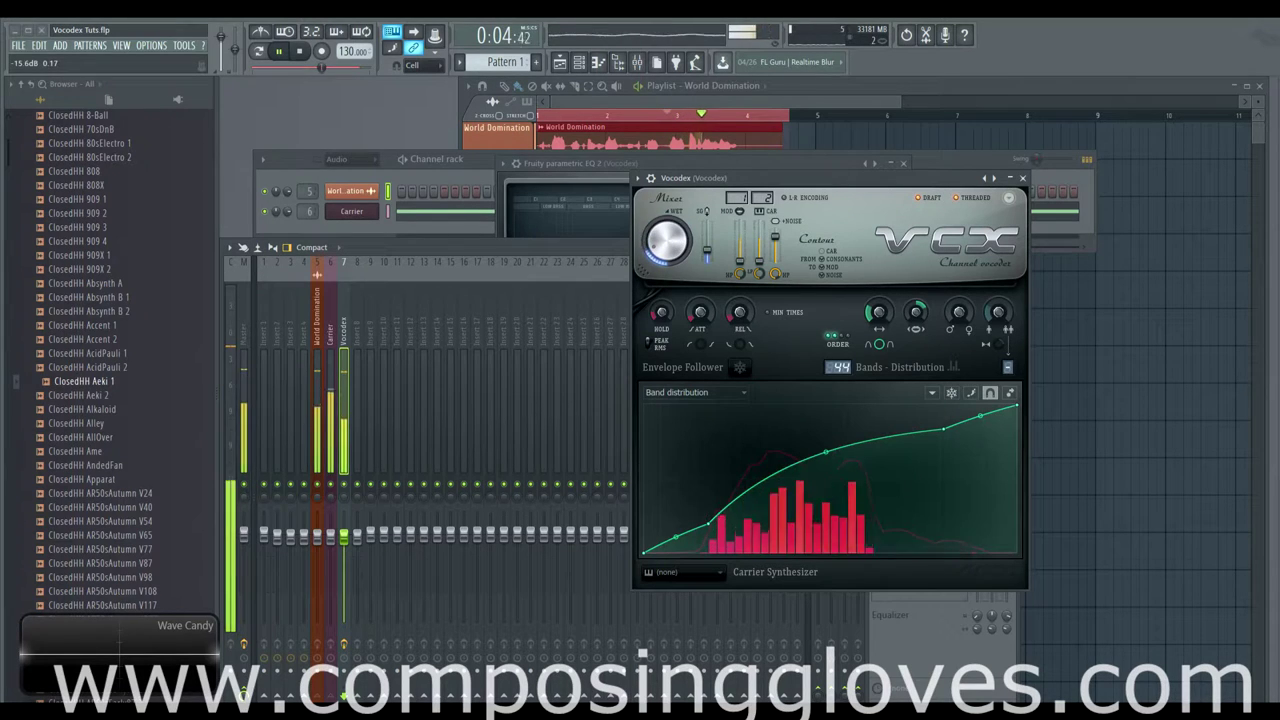
key(space)
click(743, 392)
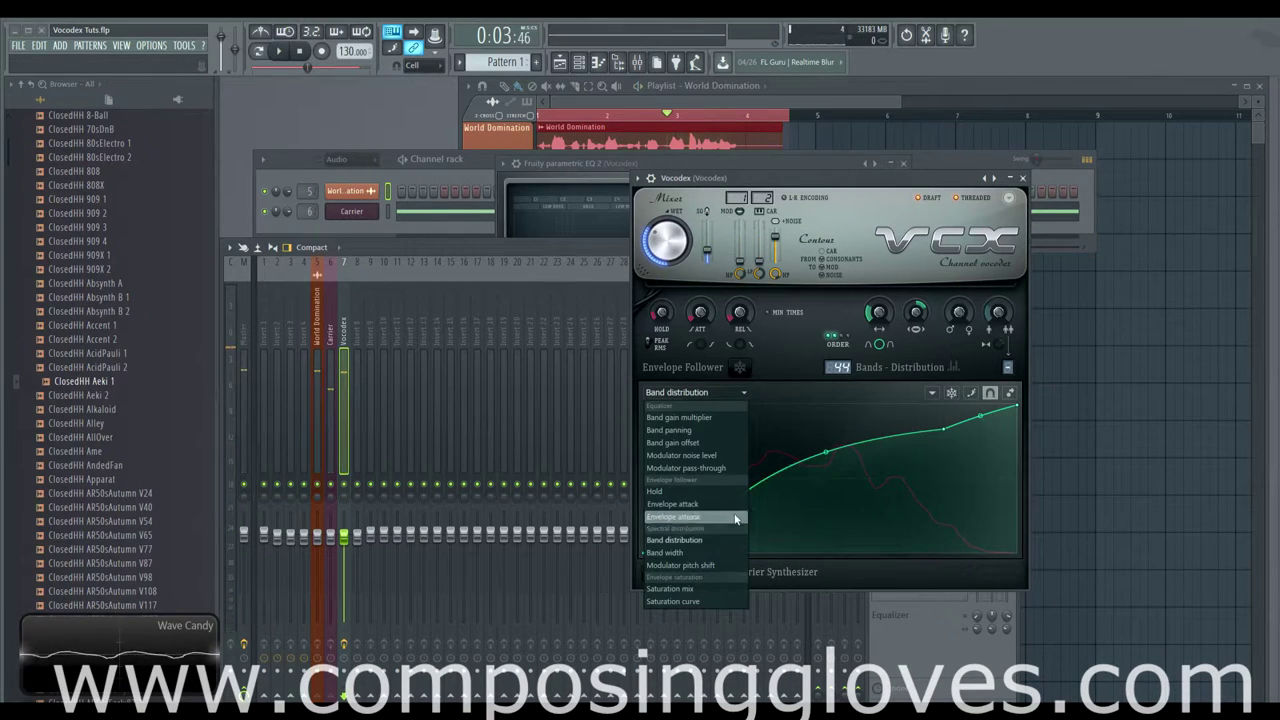
click(700, 552)
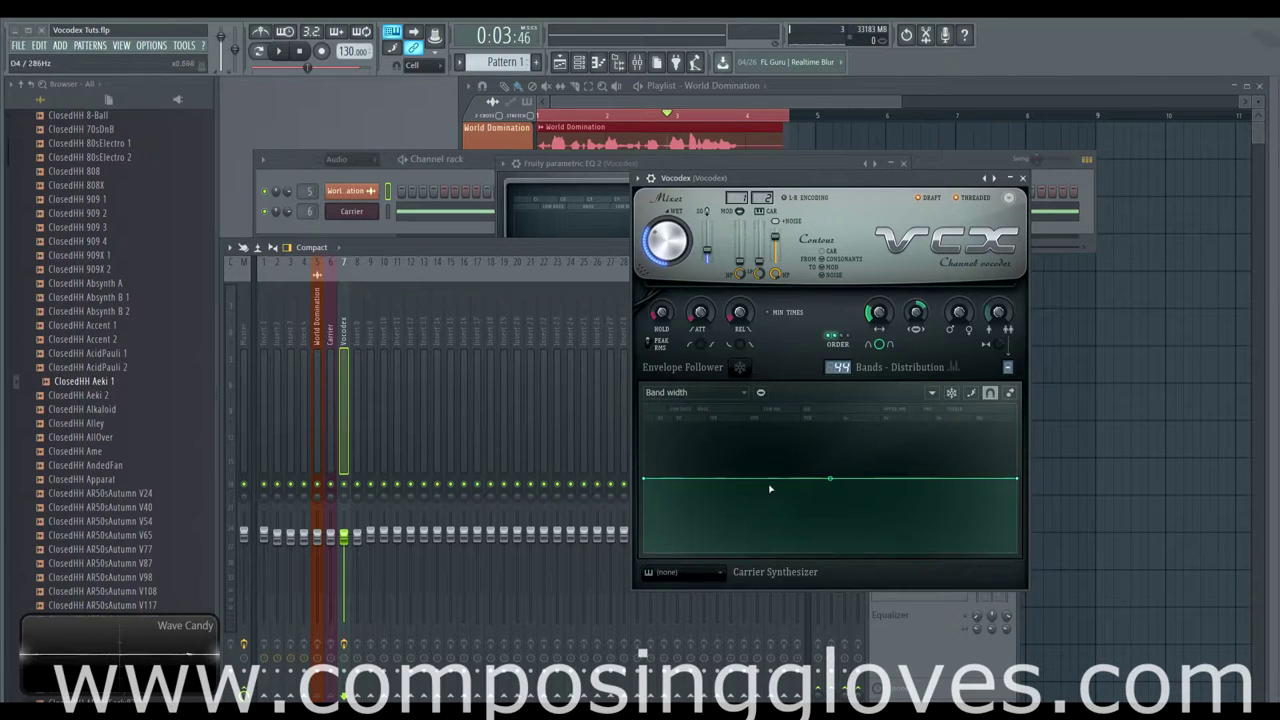
Step: Shape the Band width curve with a raised plateau and a dip, audition it, and form a deep dip to x0.250 at 165 Hz
mouse_move(653, 437)
mouse_down()
mouse_move(726, 456)
mouse_move(888, 451)
mouse_move(917, 531)
mouse_up()
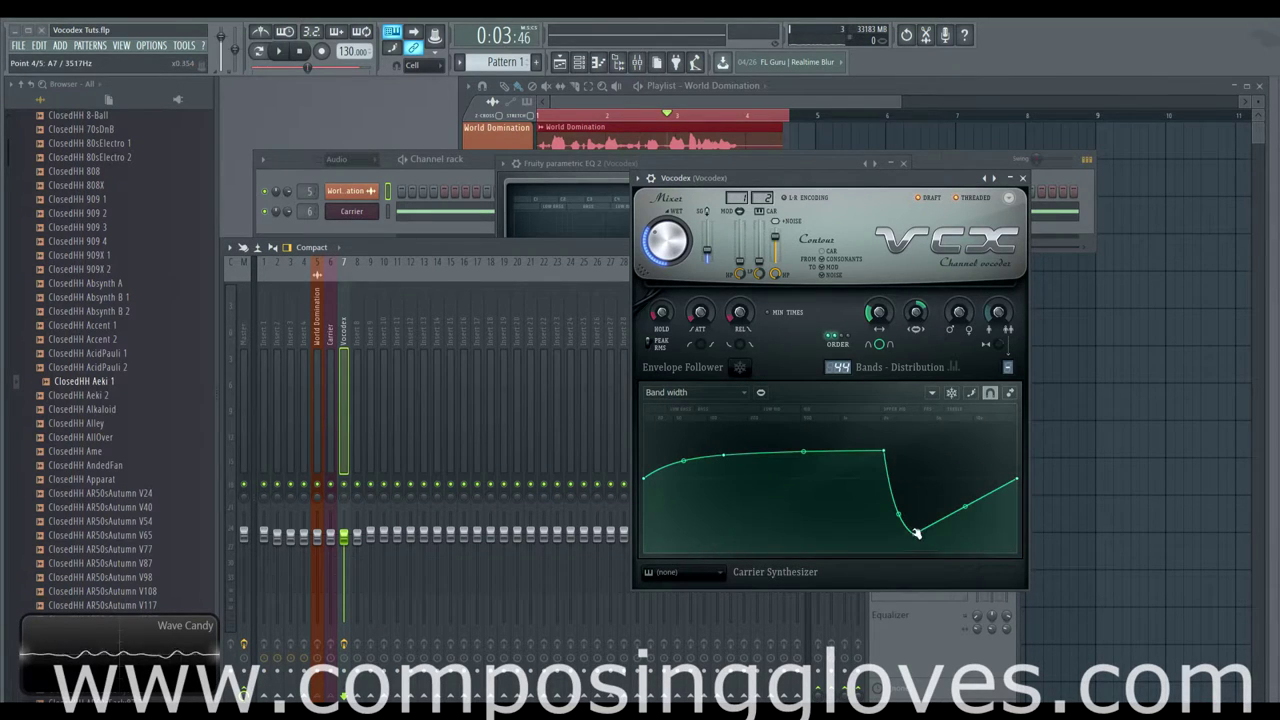
key(space)
key(space)
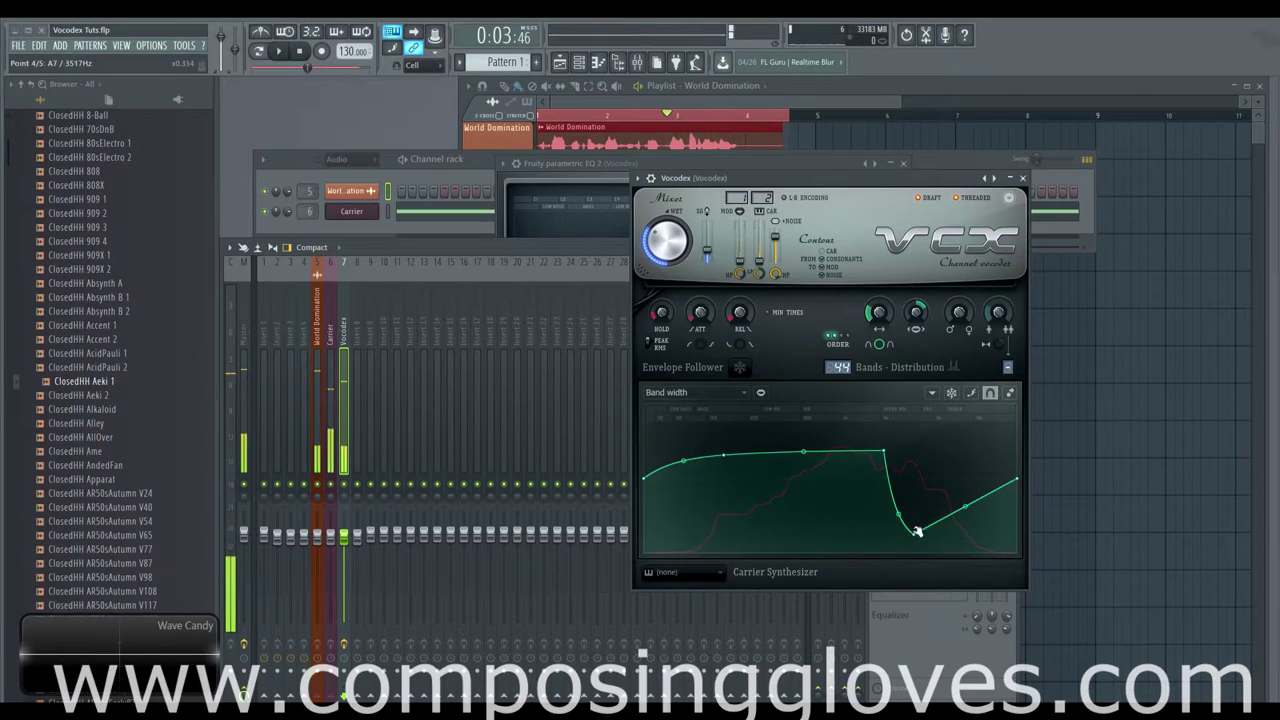
drag(912, 535, 733, 548)
key(space)
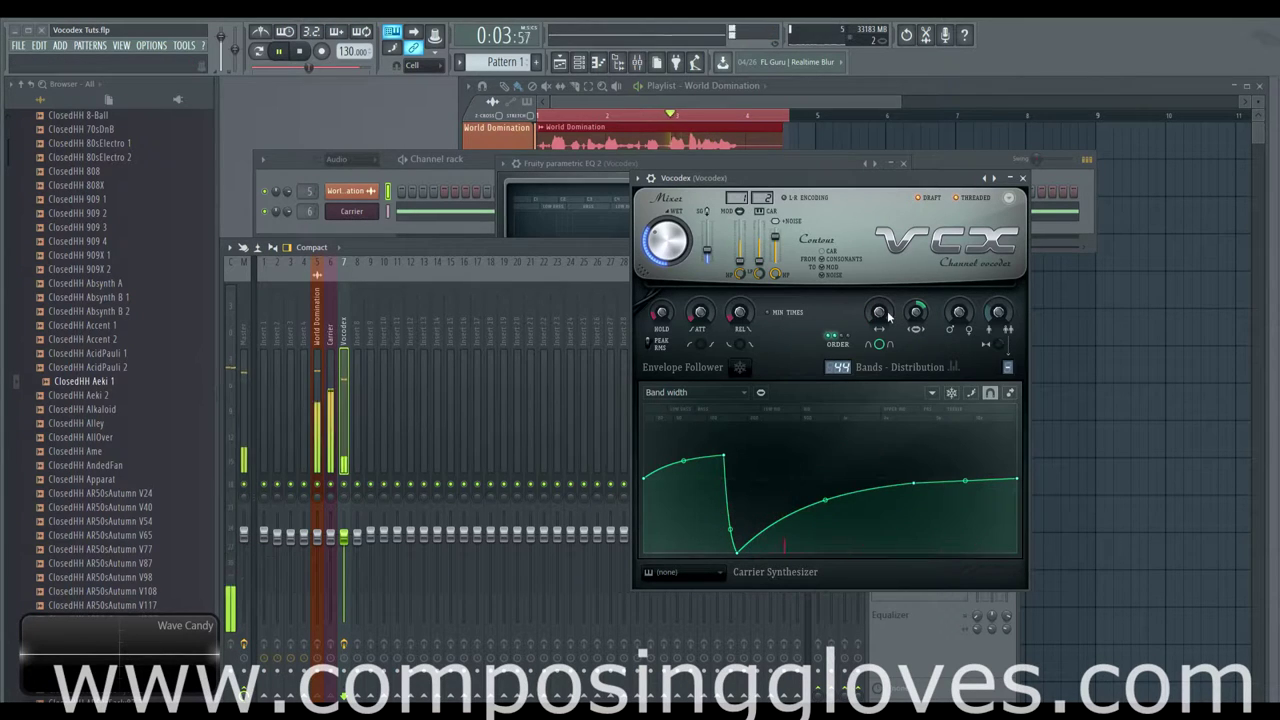
Step: Raise the overall band width to maximum and add a x4.000 peak with a sharp drop to x0.250 at 1107 Hz during playback
drag(880, 312, 880, 250)
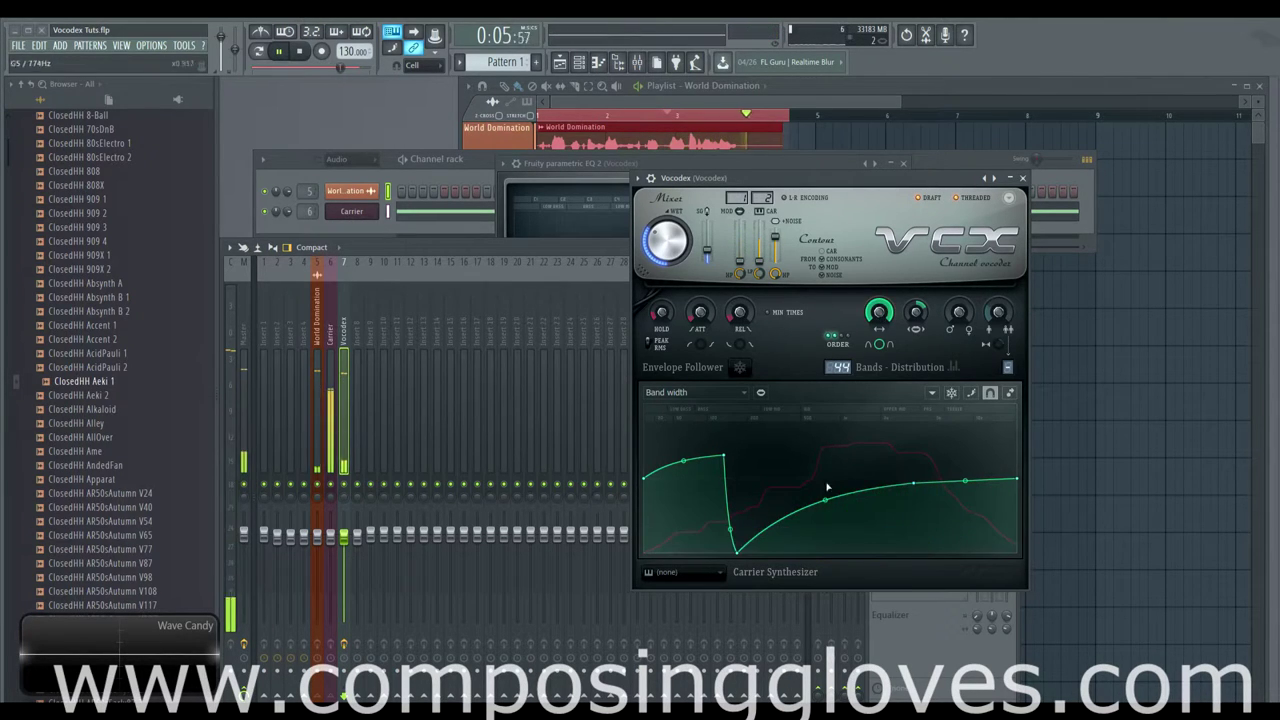
key(space)
right_click(864, 420)
drag(865, 420, 849, 403)
key(space)
right_click(886, 530)
drag(886, 530, 839, 563)
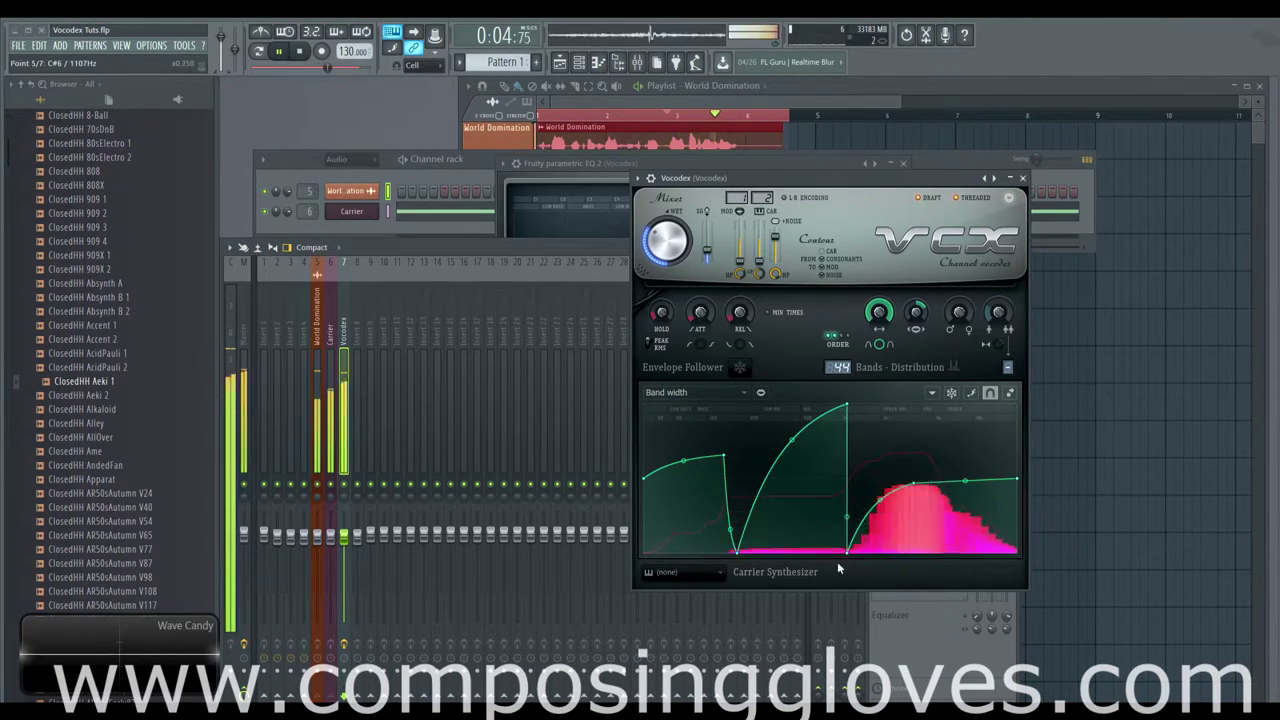
Step: Lower the Band width curve's high-frequency point to the floor and audition the result
key(space)
drag(913, 483, 933, 553)
key(space)
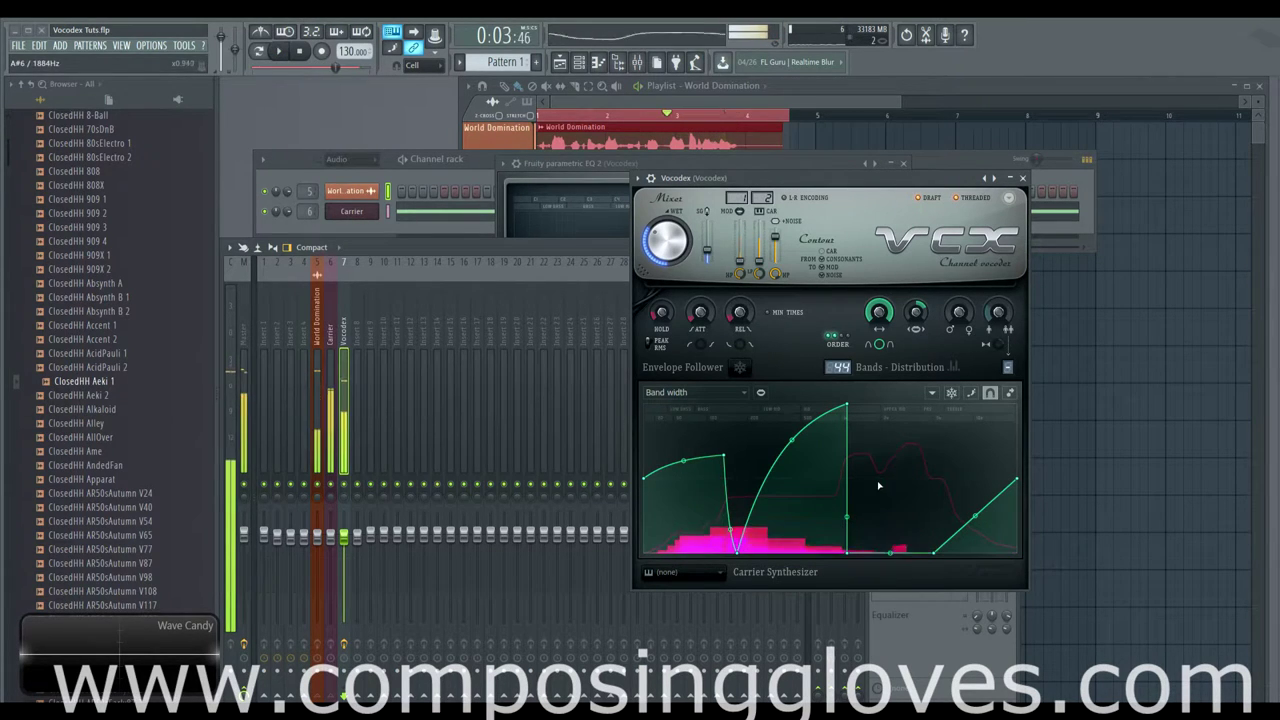
key(space)
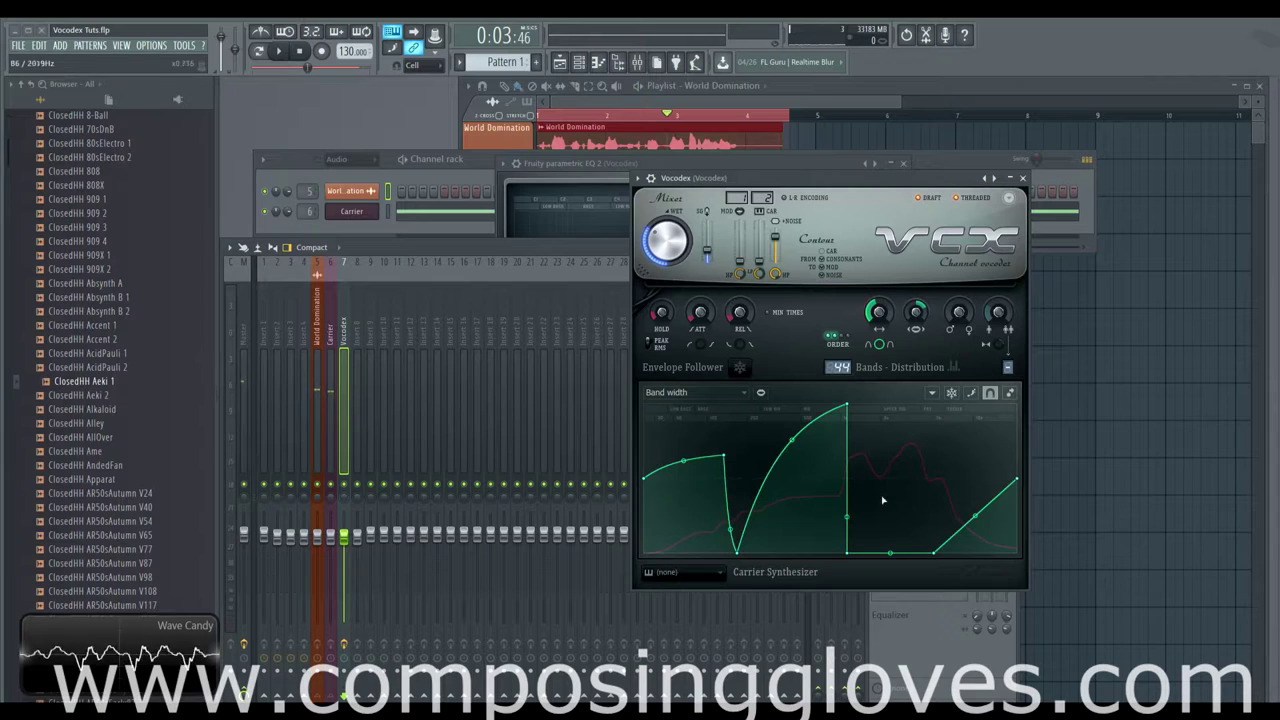
Step: Flatten the Band width curve by deleting its peak and both dips and levelling the remaining points with the curve's ends
drag(933, 553, 933, 478)
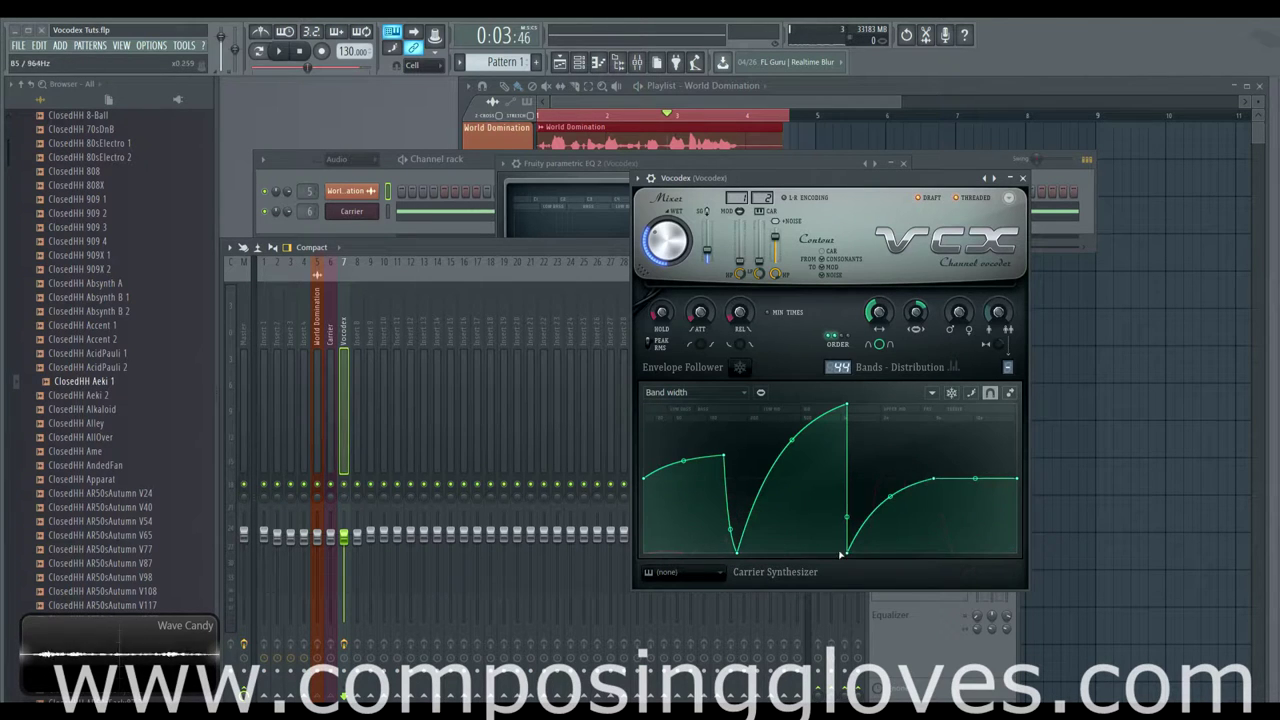
right_click(846, 553)
click(870, 488)
right_click(847, 406)
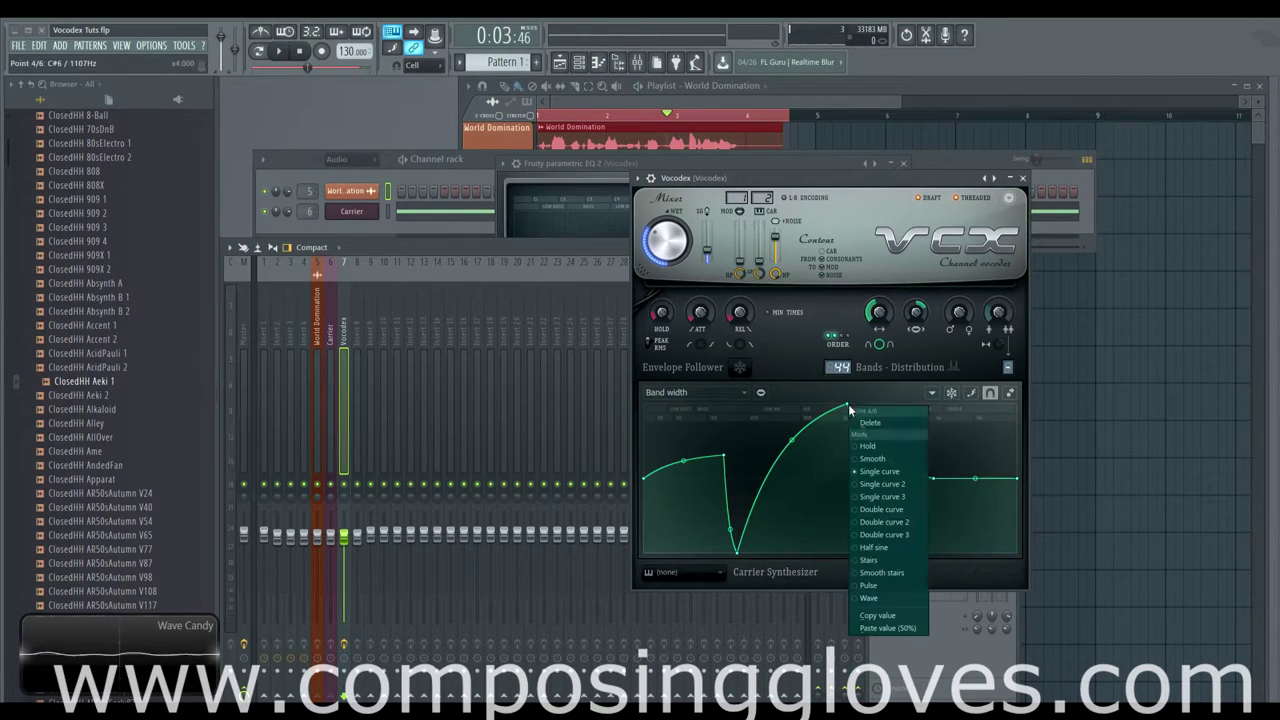
click(870, 422)
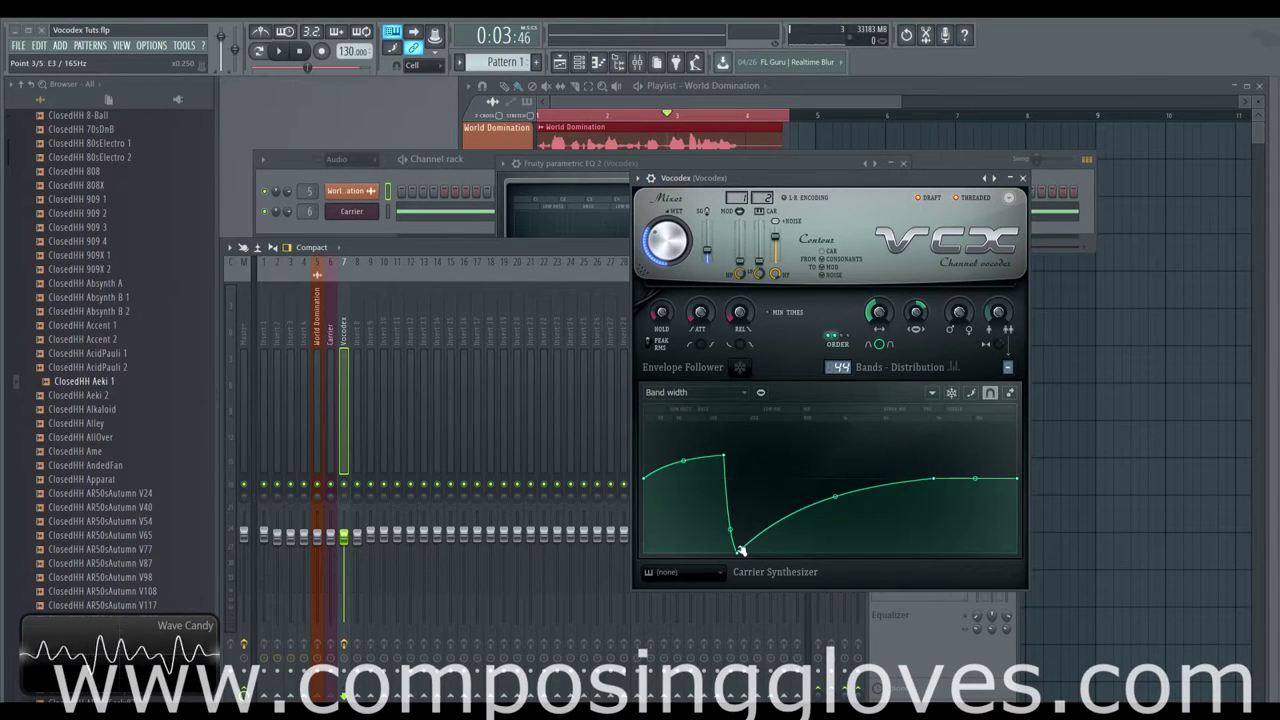
right_click(737, 552)
click(766, 488)
drag(725, 455, 726, 479)
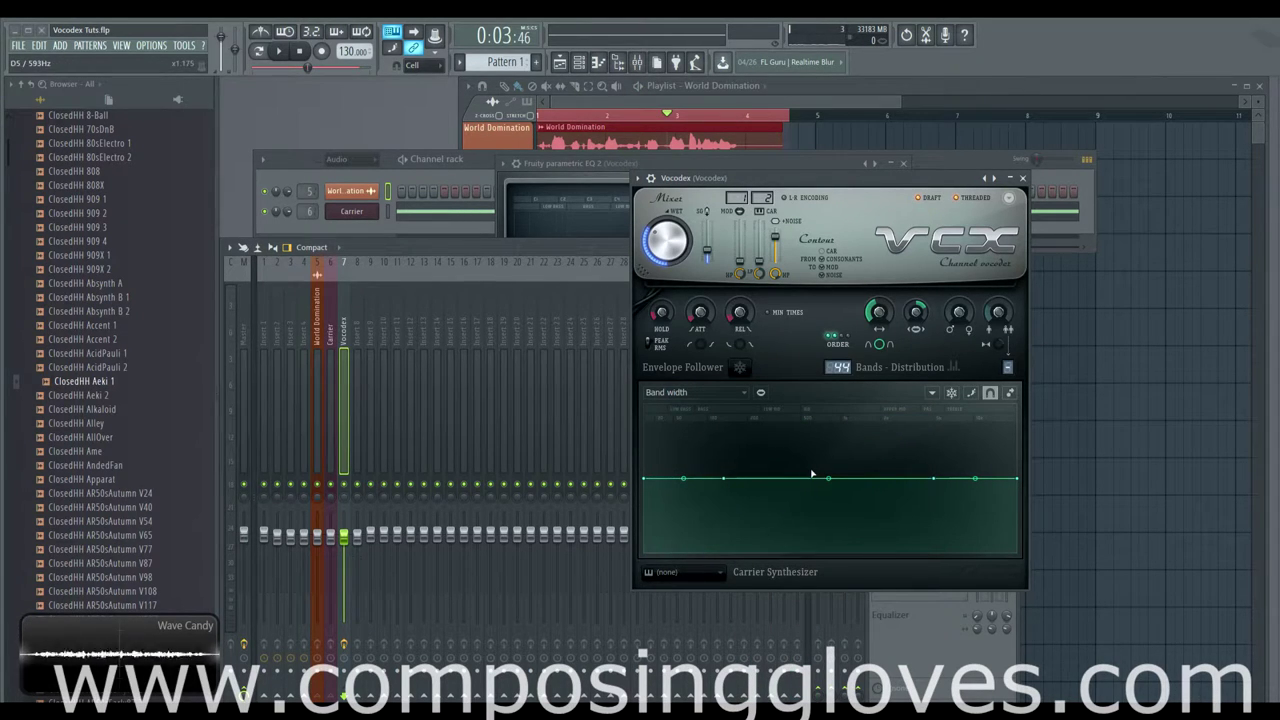
Step: Switch the graph to Modulator pitch shift, add a high point in the upper range, and bow the rise before it downward
click(735, 396)
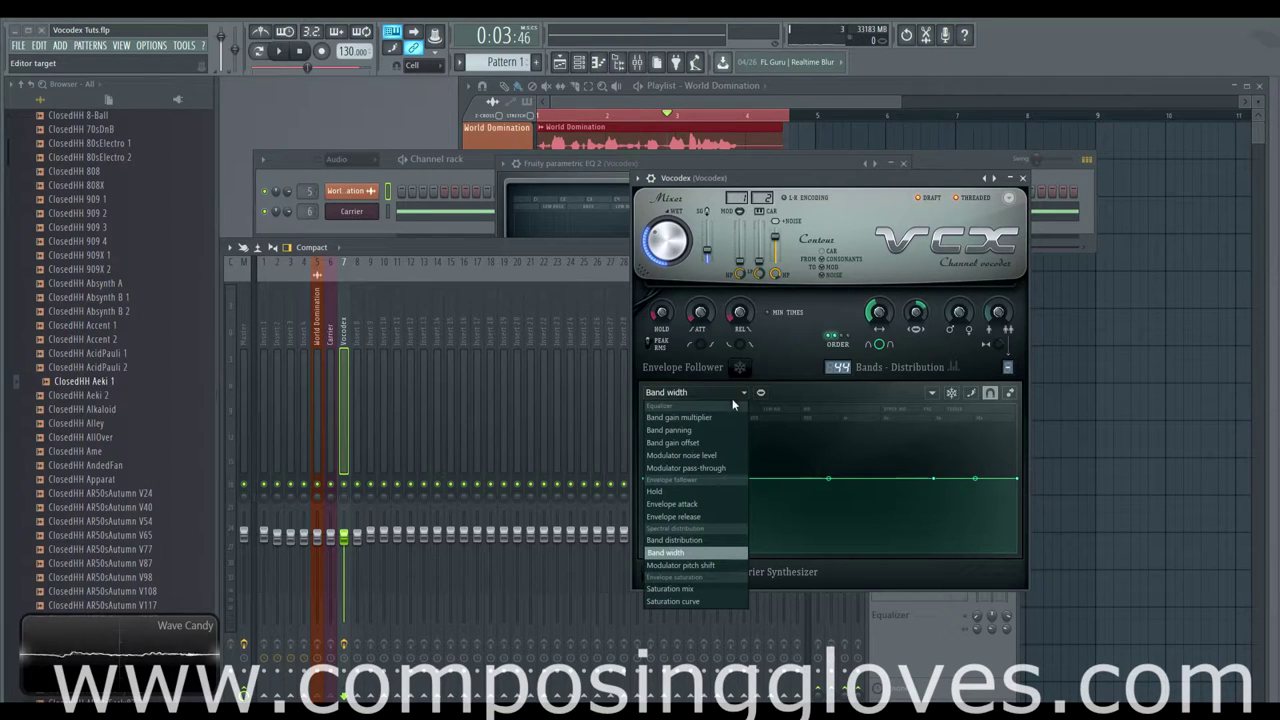
click(717, 565)
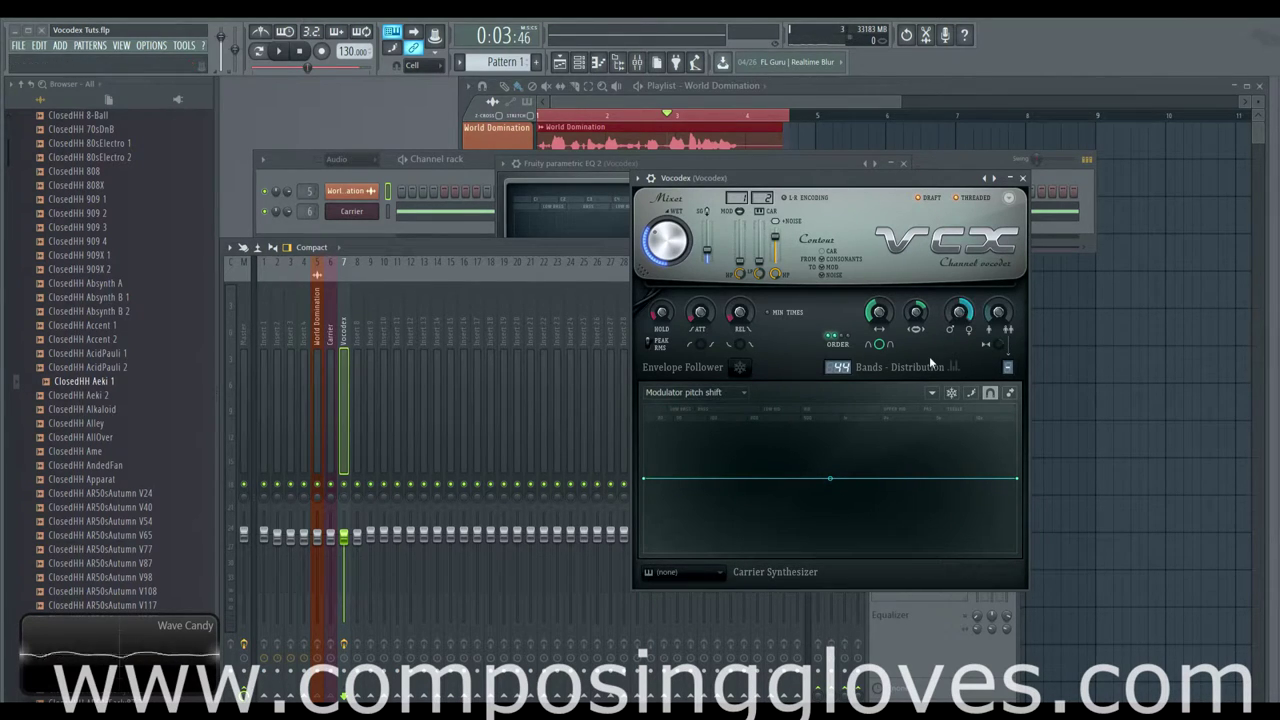
key(space)
drag(830, 478, 899, 419)
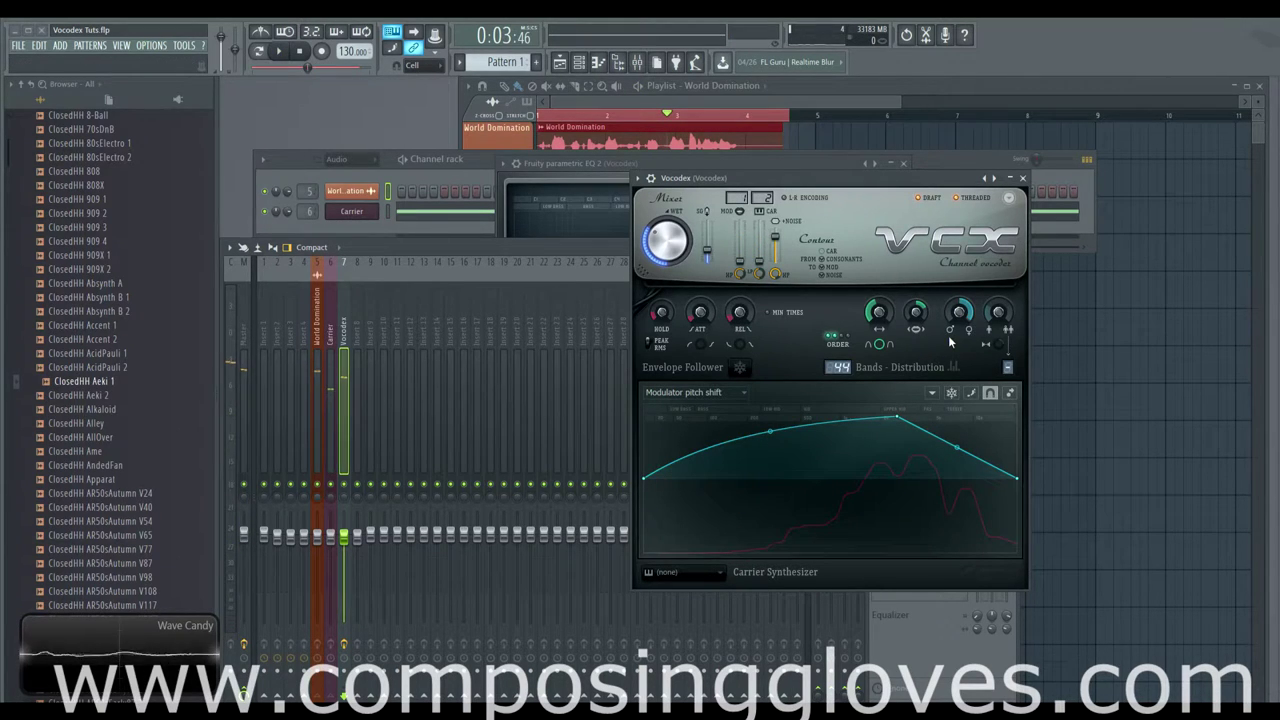
drag(778, 433, 794, 485)
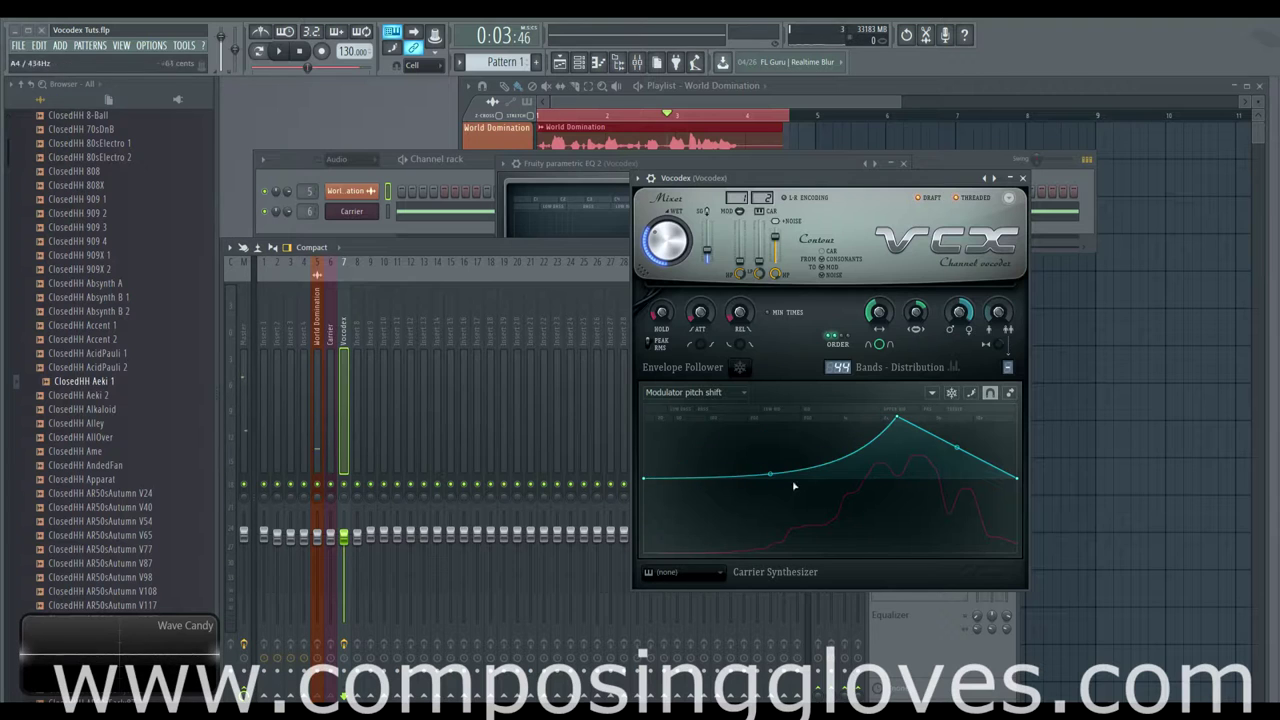
Step: During playback, add a bottom point on each side of the pitch shift peak and bow the segment after the peak downward
key(space)
right_click(810, 550)
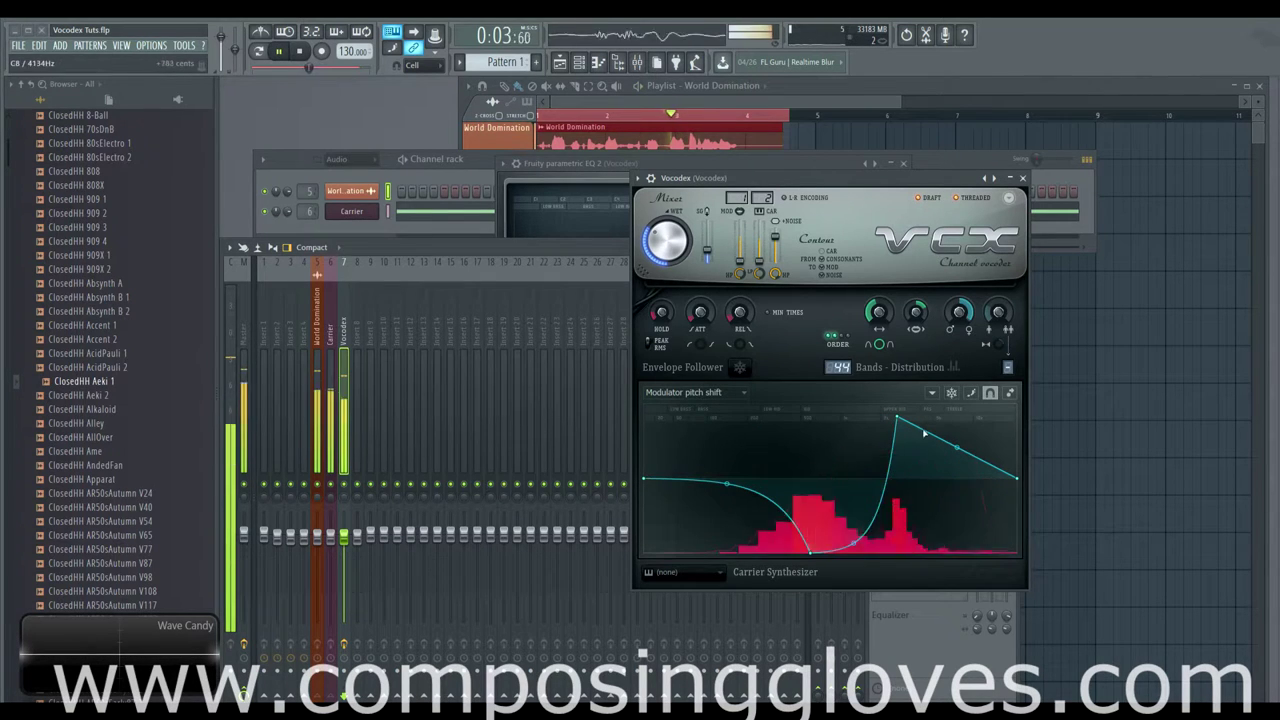
right_click(979, 550)
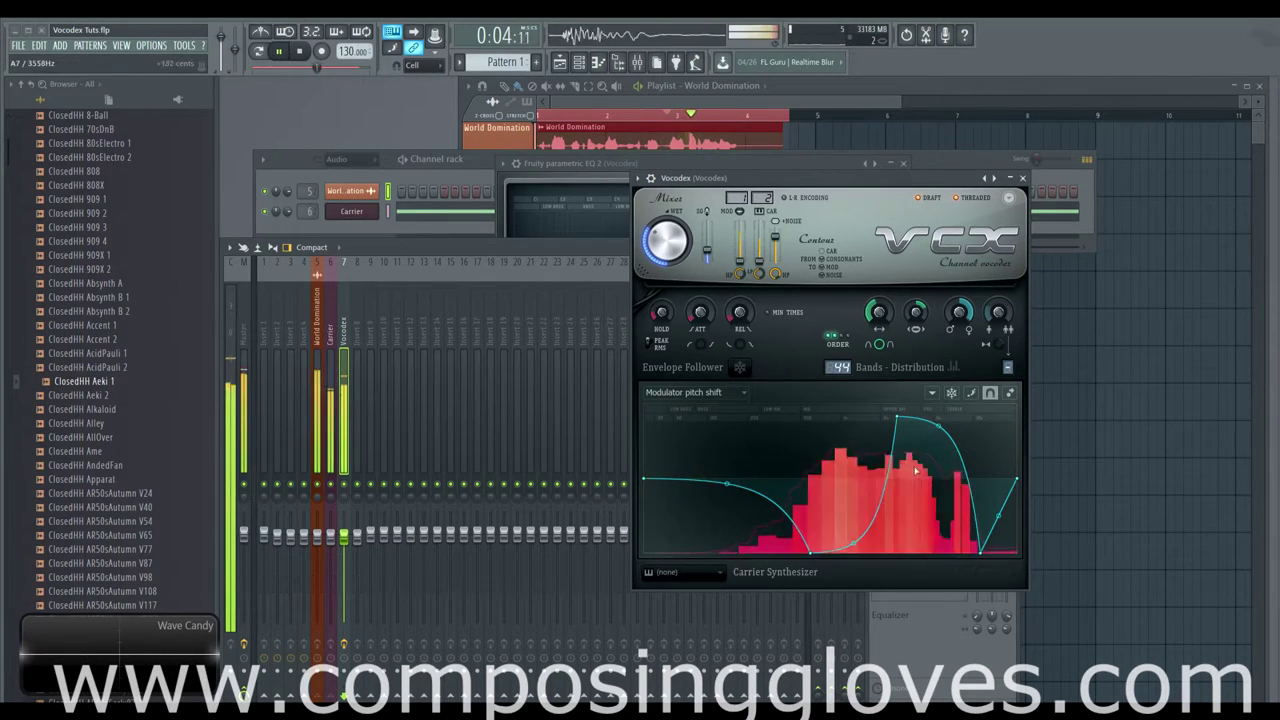
drag(938, 428, 938, 552)
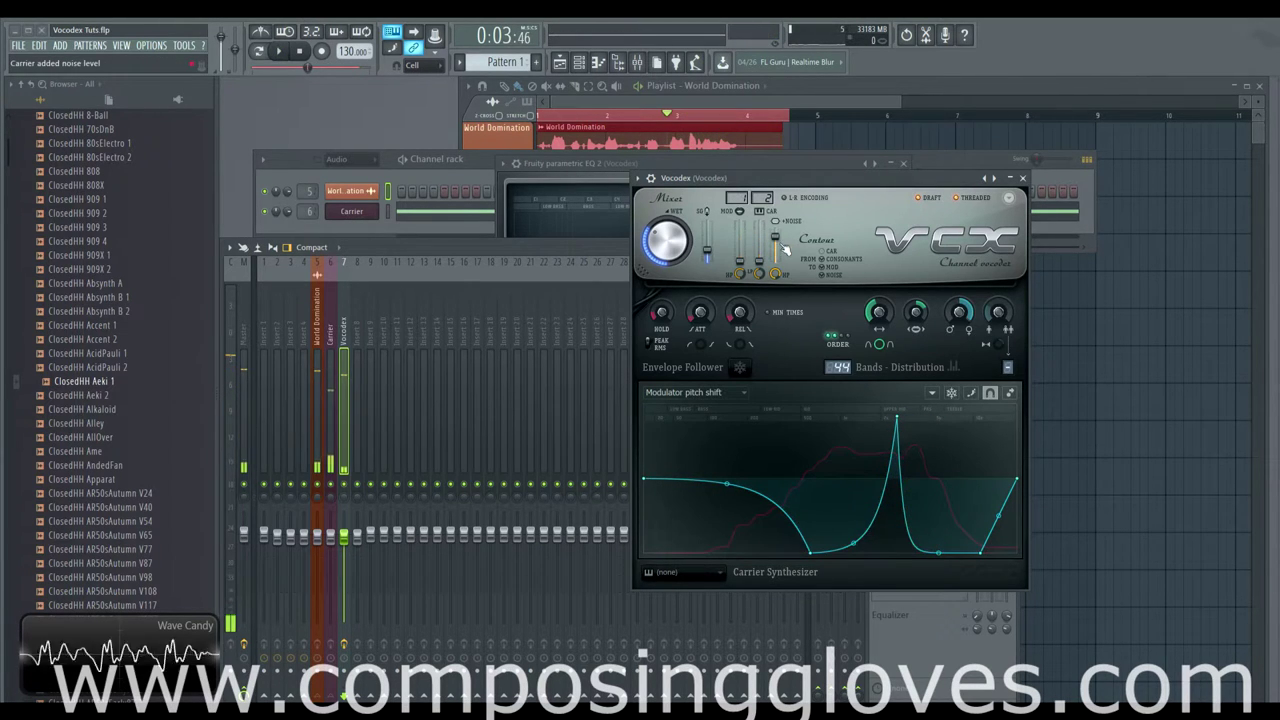
Step: Add a low pitch shift point of -900 cents at 123 Hz and a high point just after it, and audition the curve
right_click(723, 534)
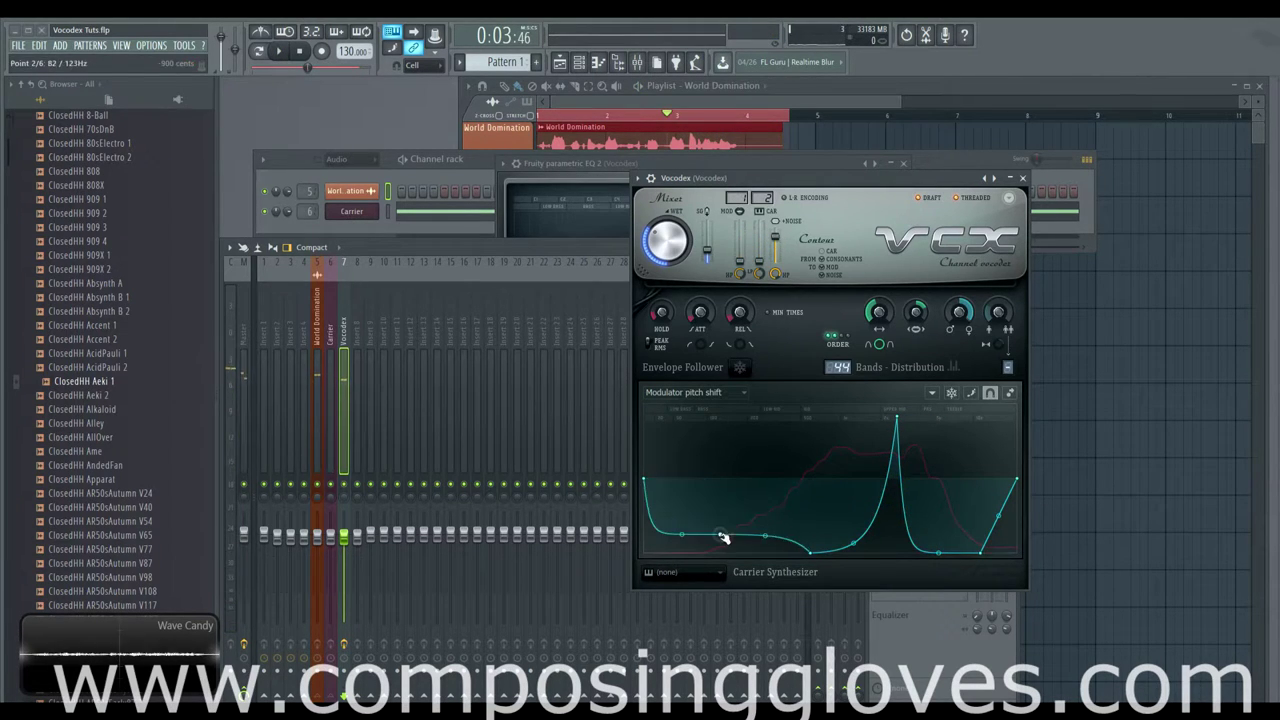
right_click(757, 441)
key(space)
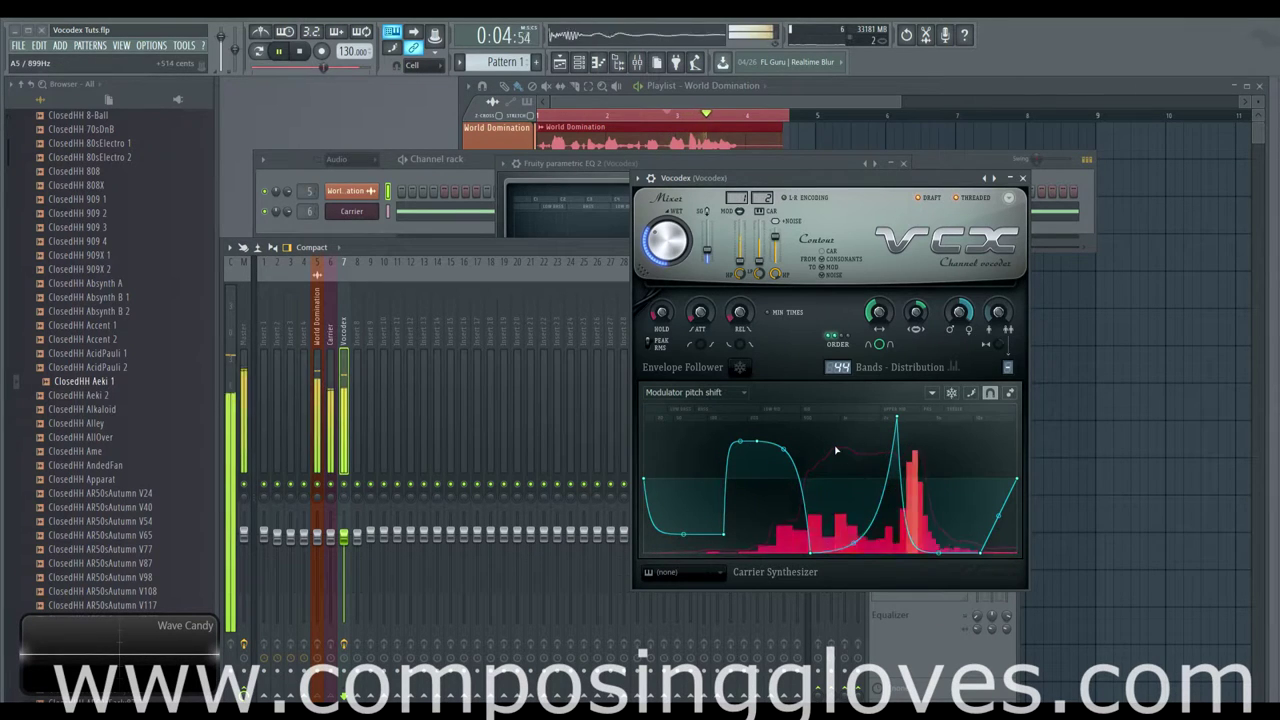
Step: Switch the graph to Saturation mix and add a raised point in the lows and another at 3319 Hz and 78% during playback
click(720, 388)
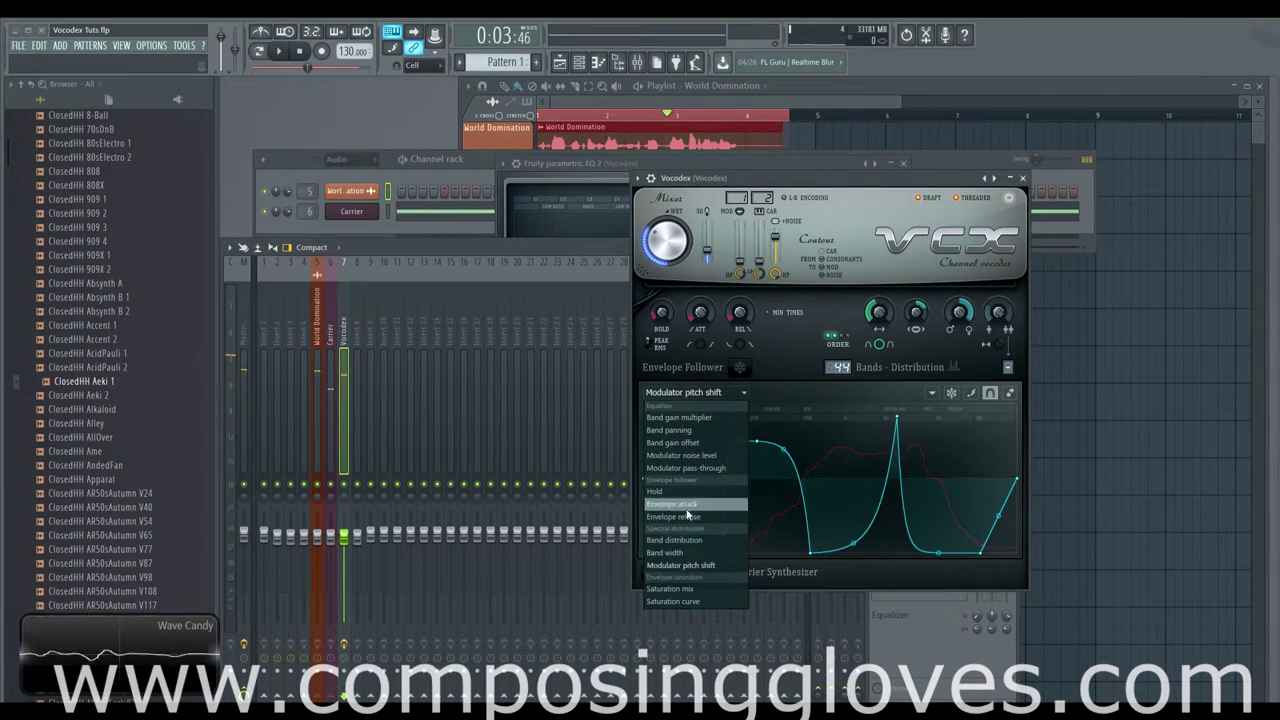
click(721, 585)
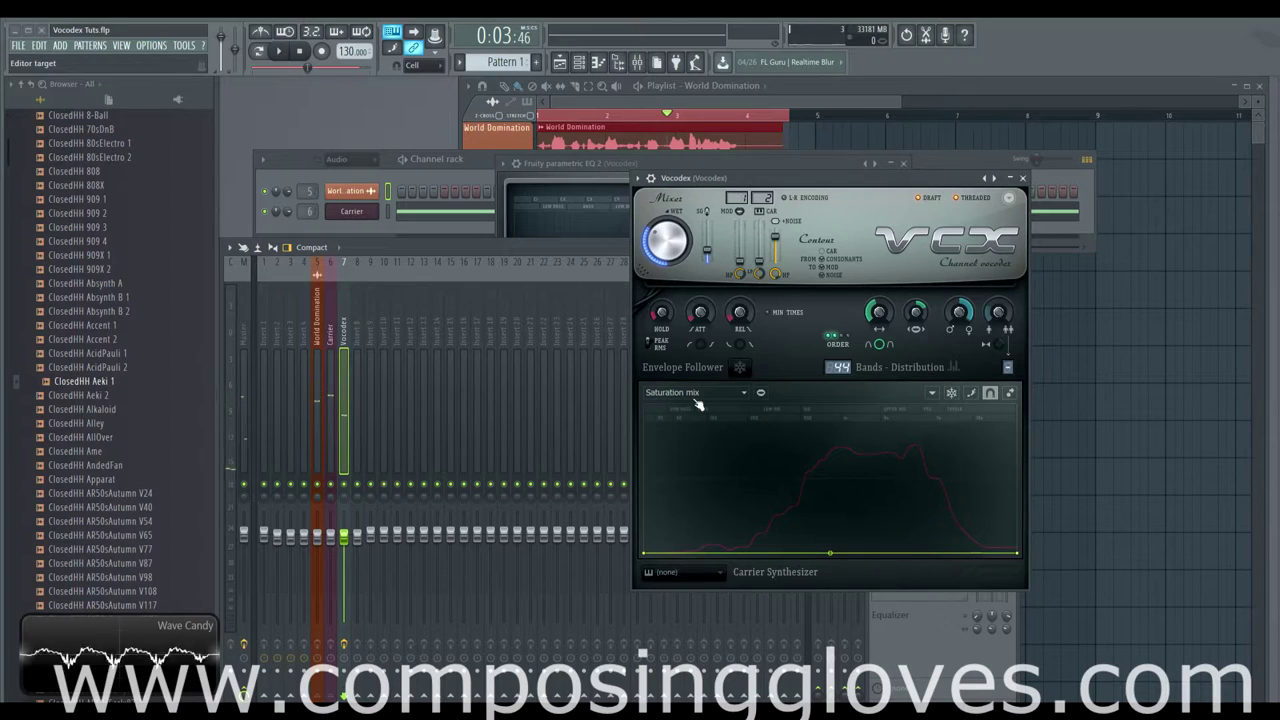
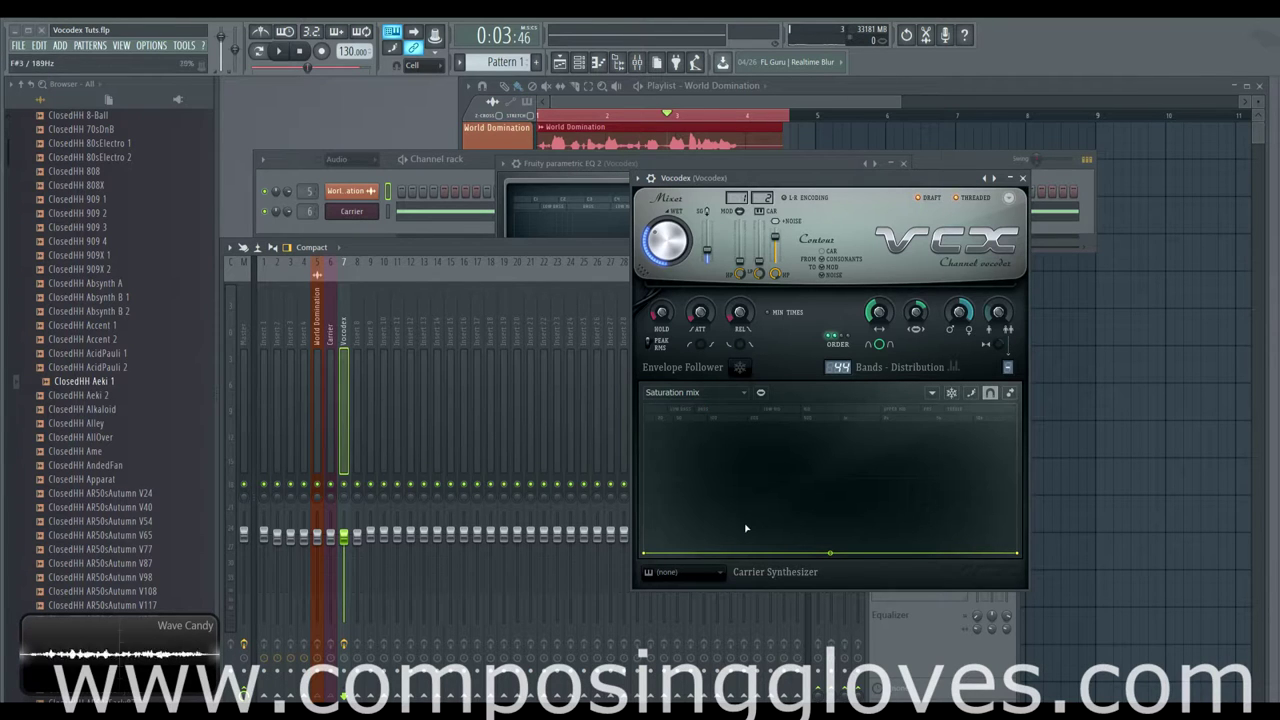
right_click(733, 493)
drag(733, 493, 688, 487)
key(space)
right_click(914, 434)
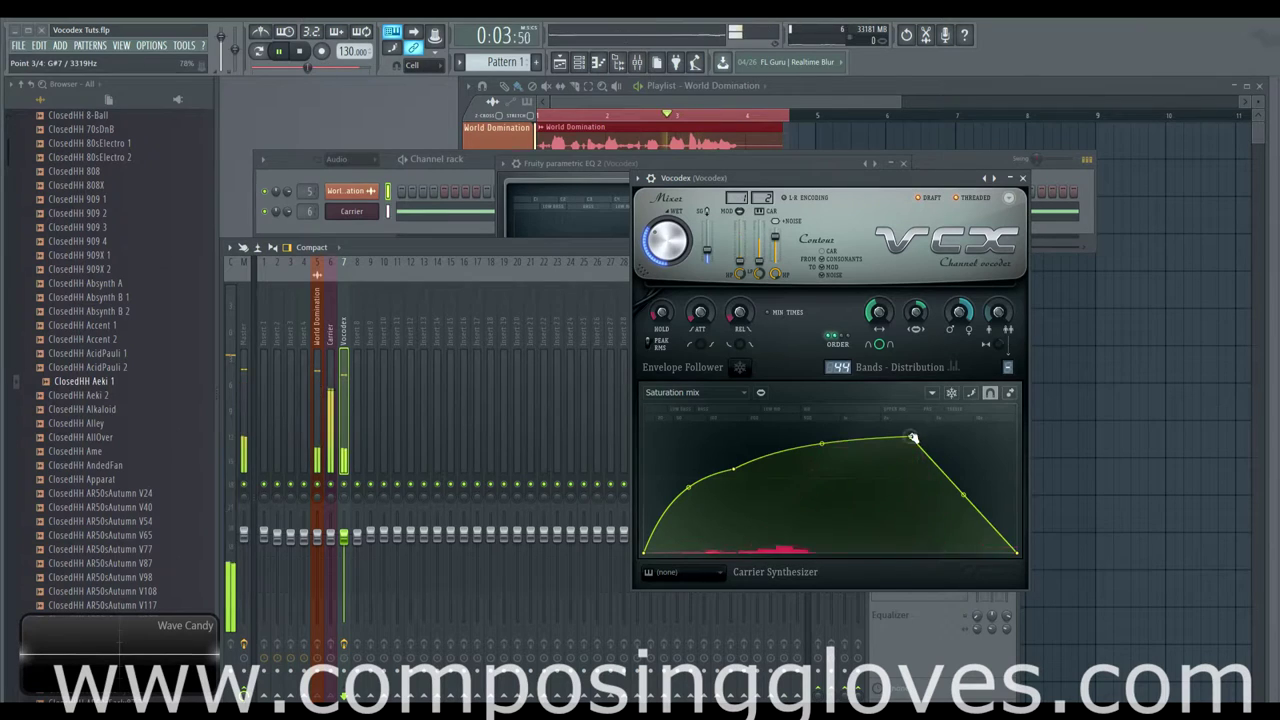
Step: Compare extremes of the second Saturation mix point during playback, from floor to full height, and leave it at the floor
drag(912, 436, 883, 553)
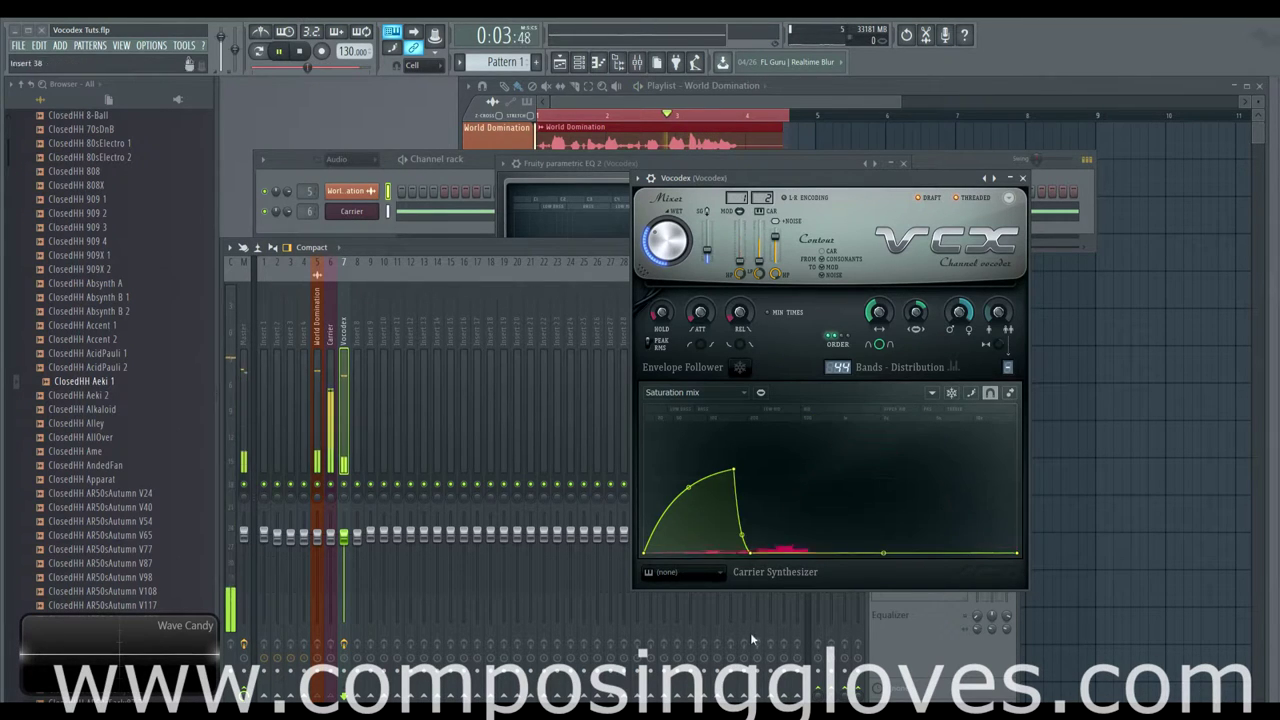
drag(751, 548, 837, 311)
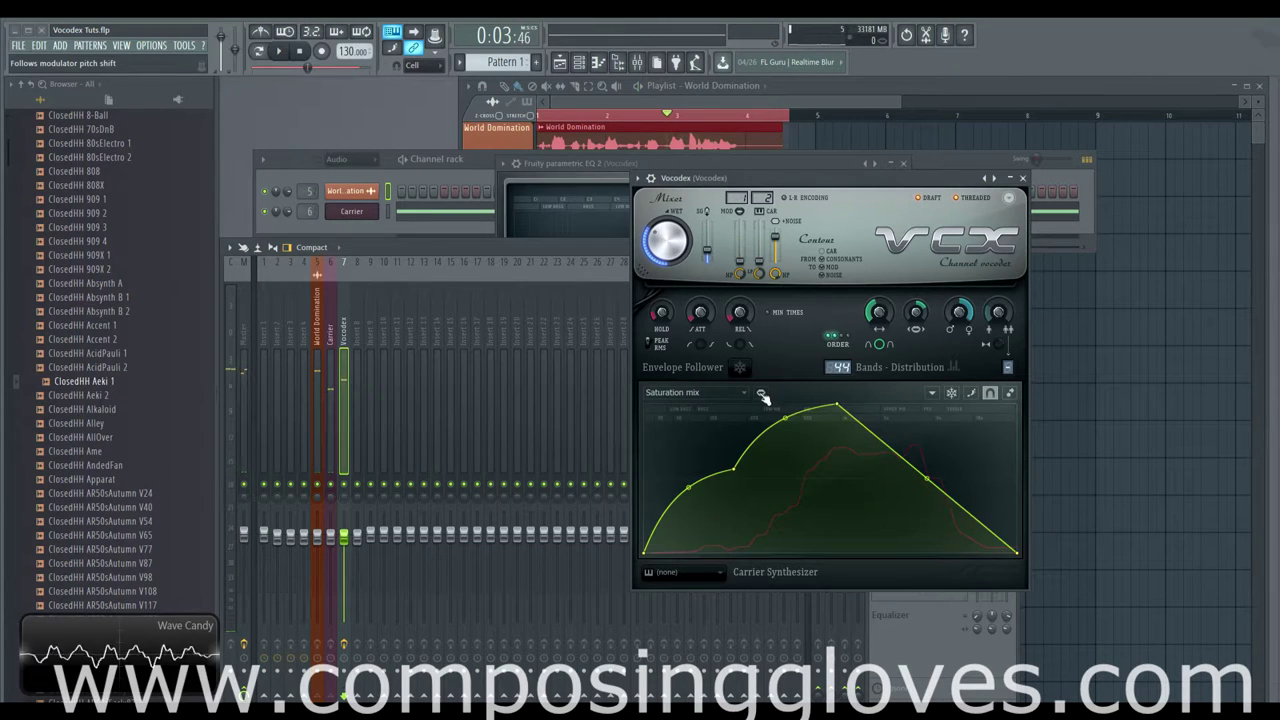
key(space)
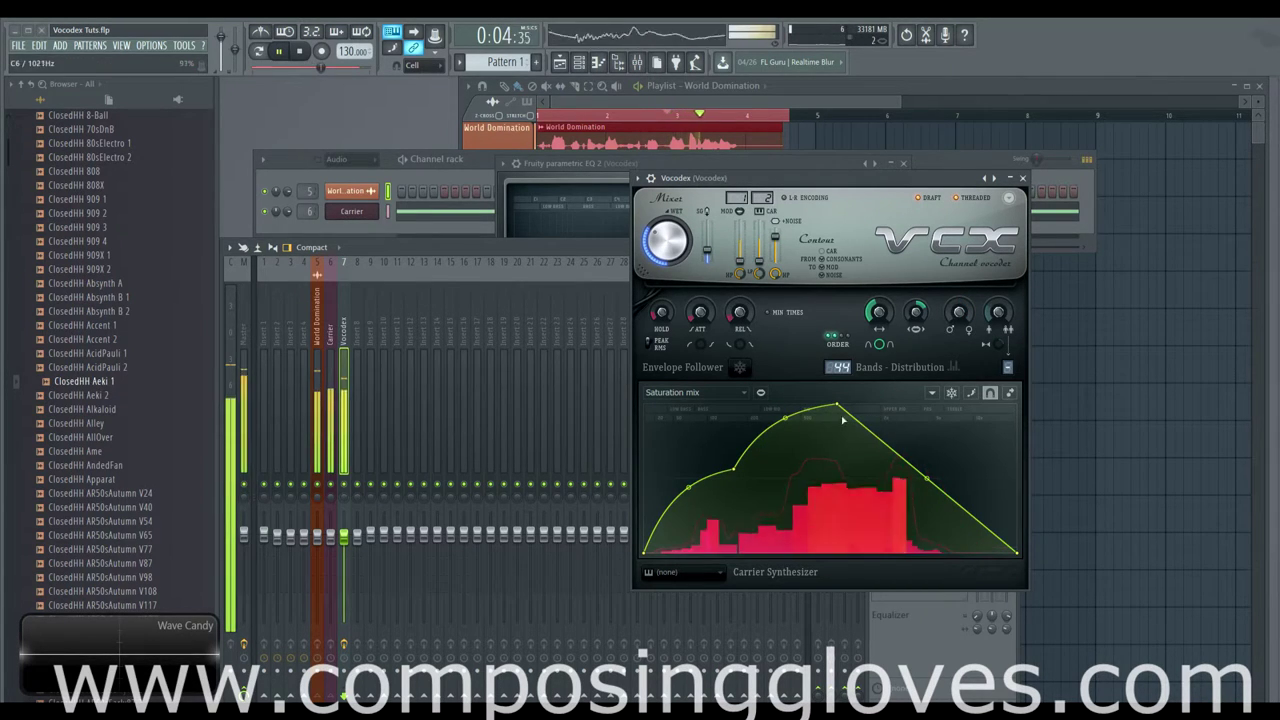
drag(840, 408, 818, 552)
click(703, 390)
click(706, 391)
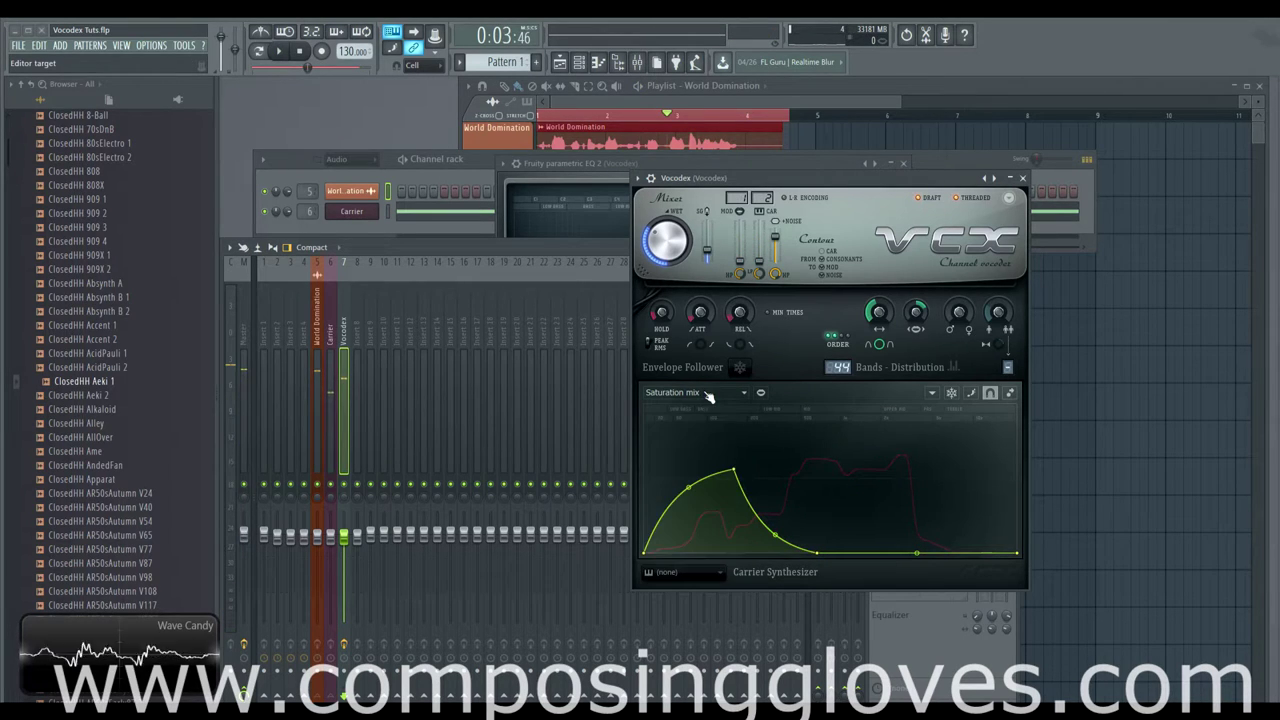
Step: Switch the graph to Saturation curve, bend its line downward to 25.50% tension, and audition it
click(708, 391)
click(690, 601)
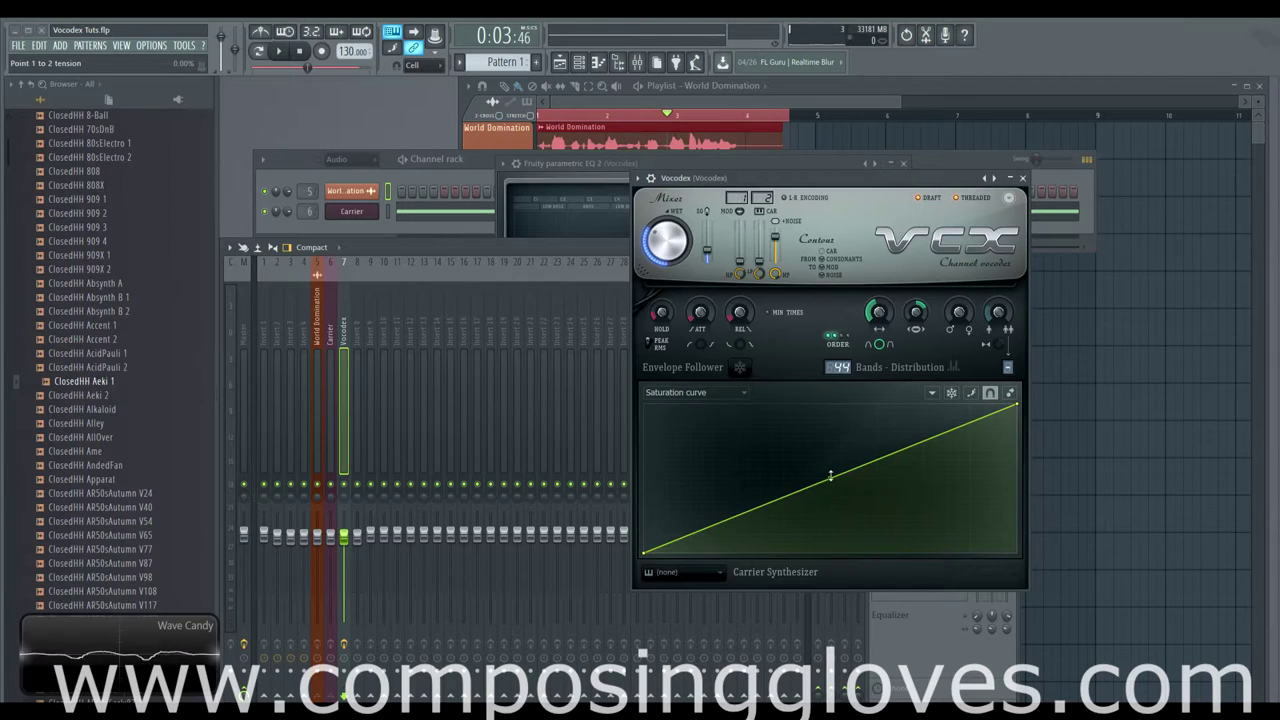
drag(830, 476, 830, 531)
key(space)
key(space)
click(709, 393)
click(709, 393)
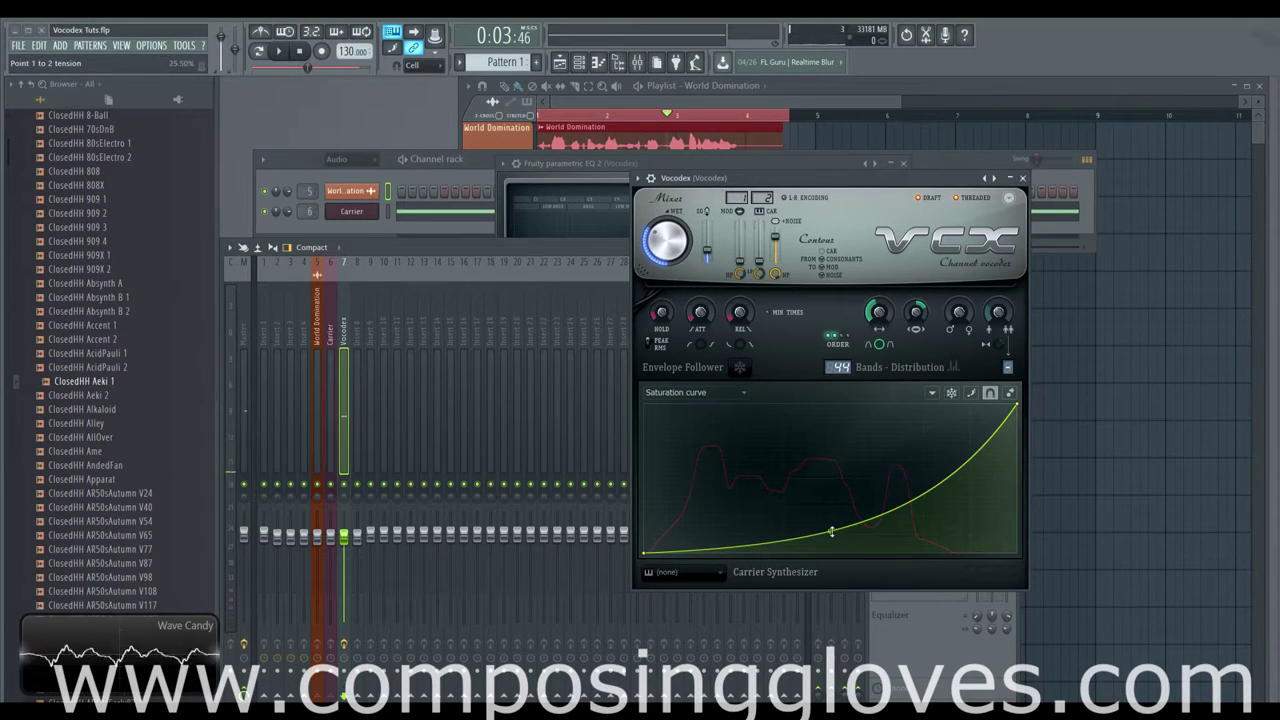
Step: Bow the Saturation curve upward, add an early peak followed by a low point, and audition the shape
drag(830, 531, 830, 421)
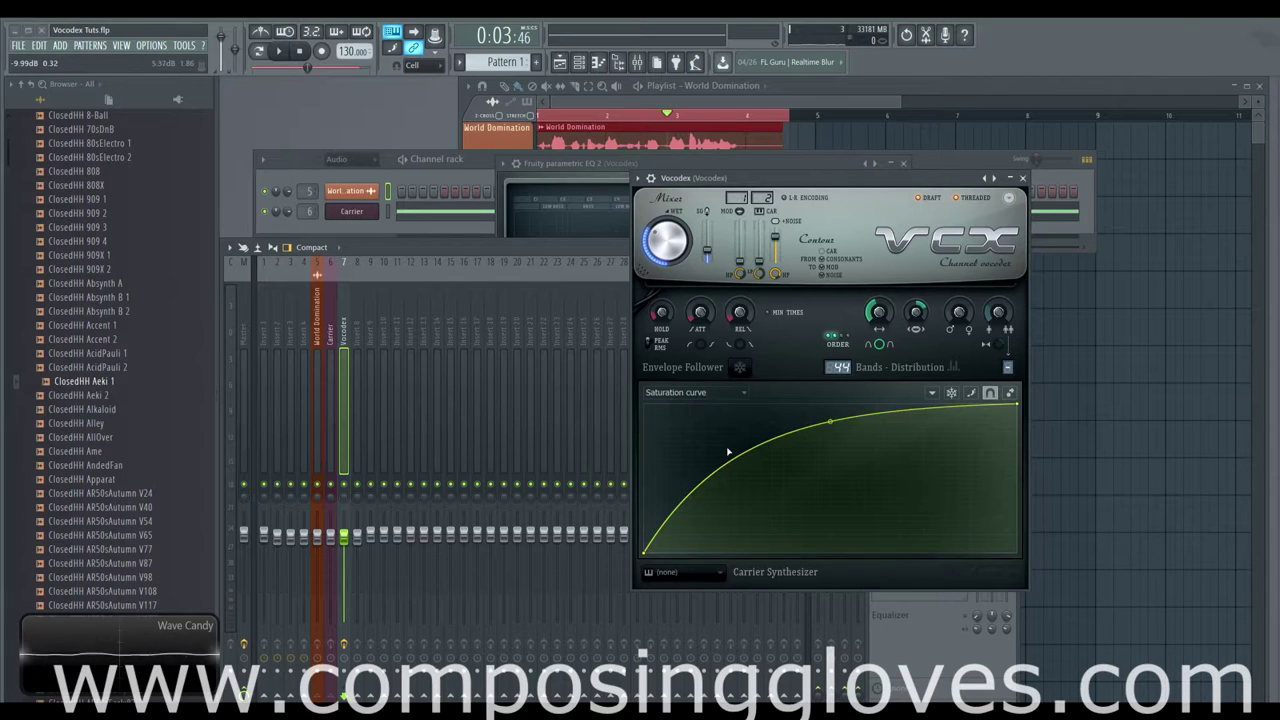
right_click(681, 503)
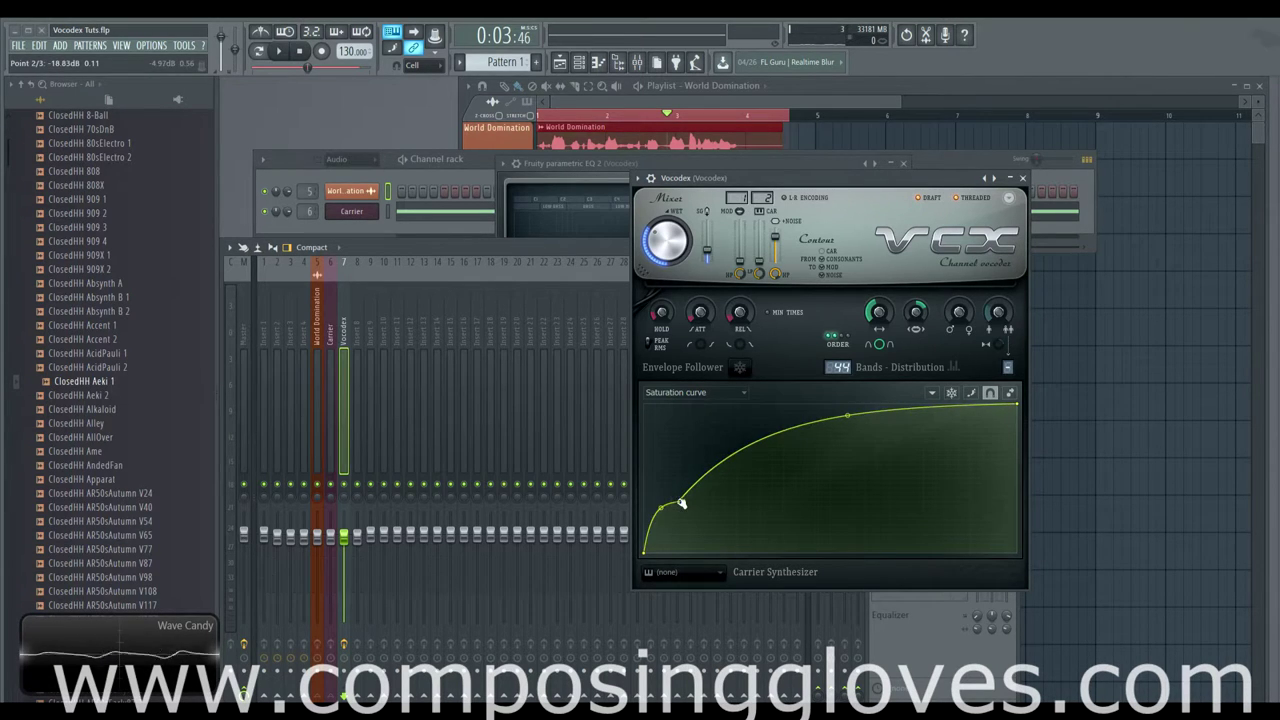
drag(681, 503, 677, 423)
right_click(726, 523)
key(space)
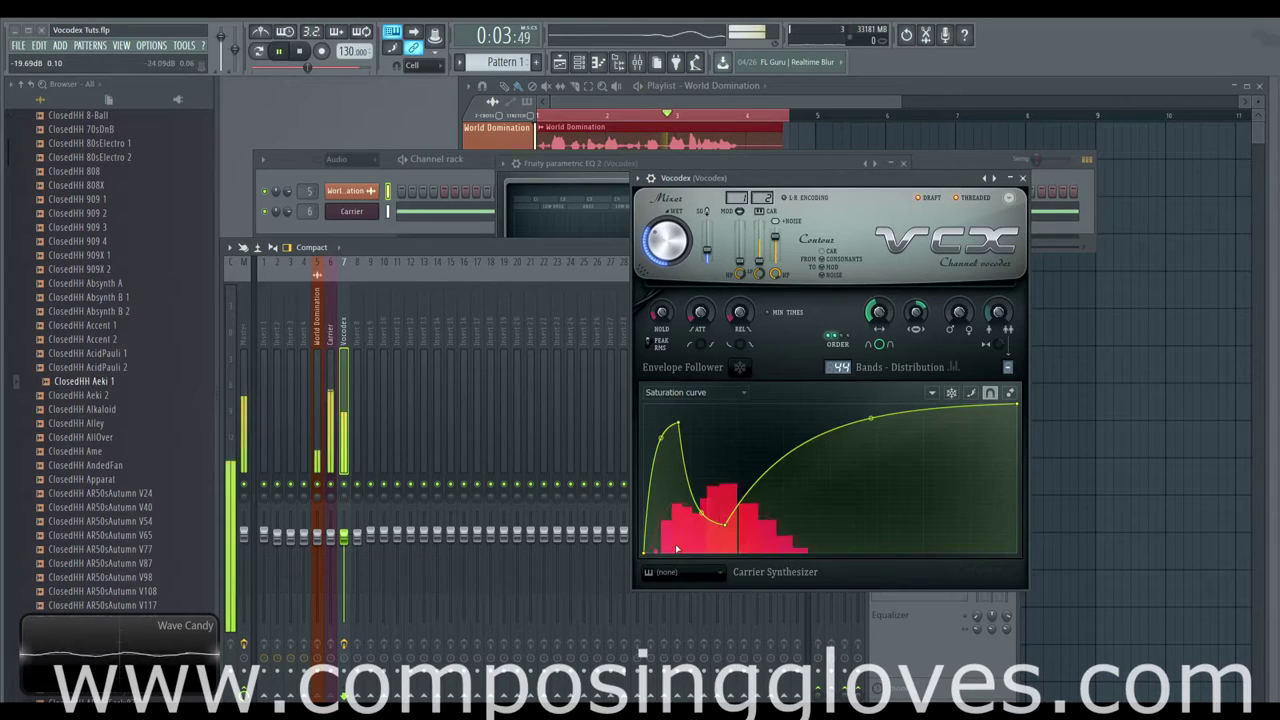
key(space)
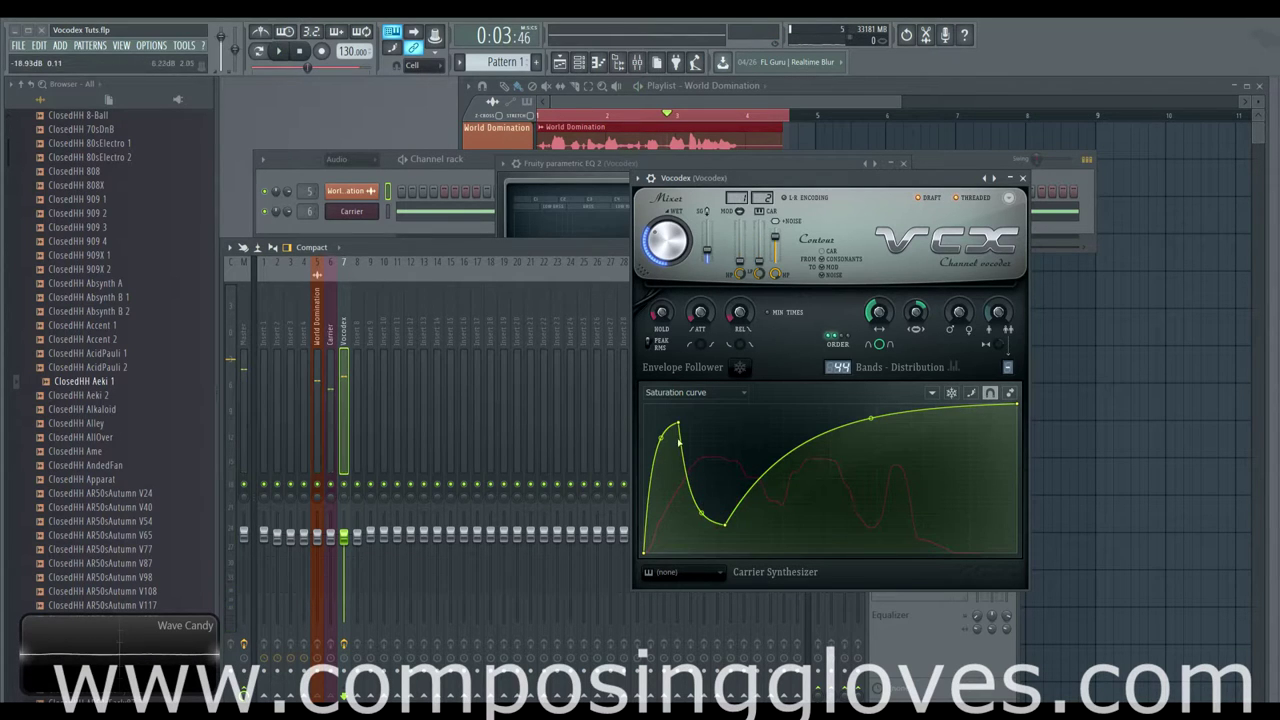
Step: Lower the early Saturation curve peak, add a high middle point and a low point near the end, and play it back
drag(678, 425, 678, 530)
right_click(836, 448)
drag(836, 448, 818, 432)
right_click(924, 464)
drag(924, 464, 982, 539)
key(space)
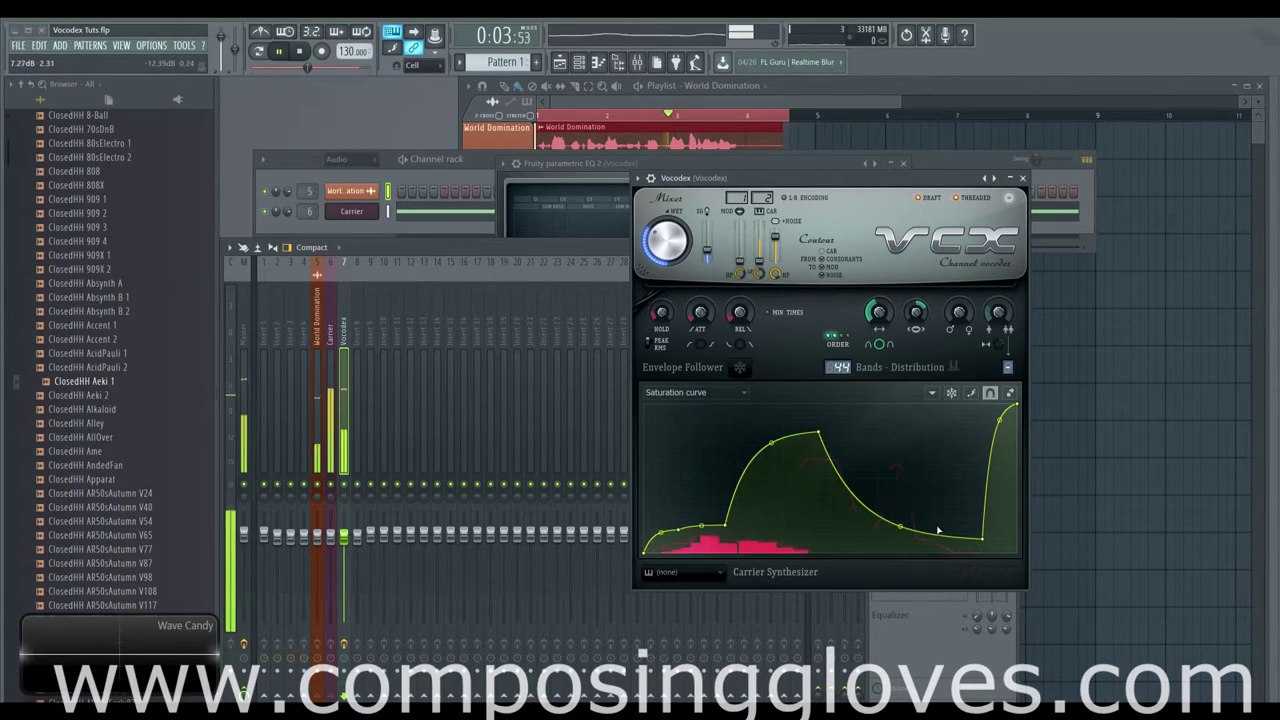
Step: Audition the Saturation curve with its middle peak at full height, and reshape its last two inner points into a rising staircase
drag(819, 432, 853, 404)
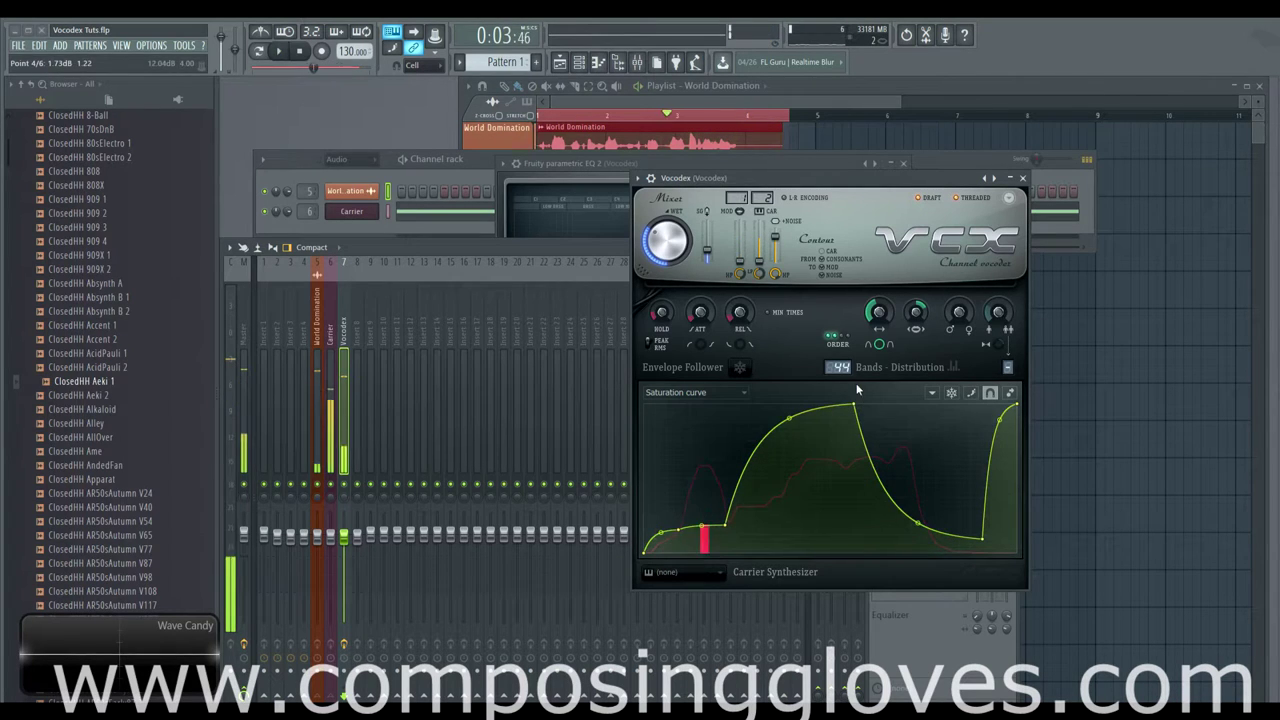
key(space)
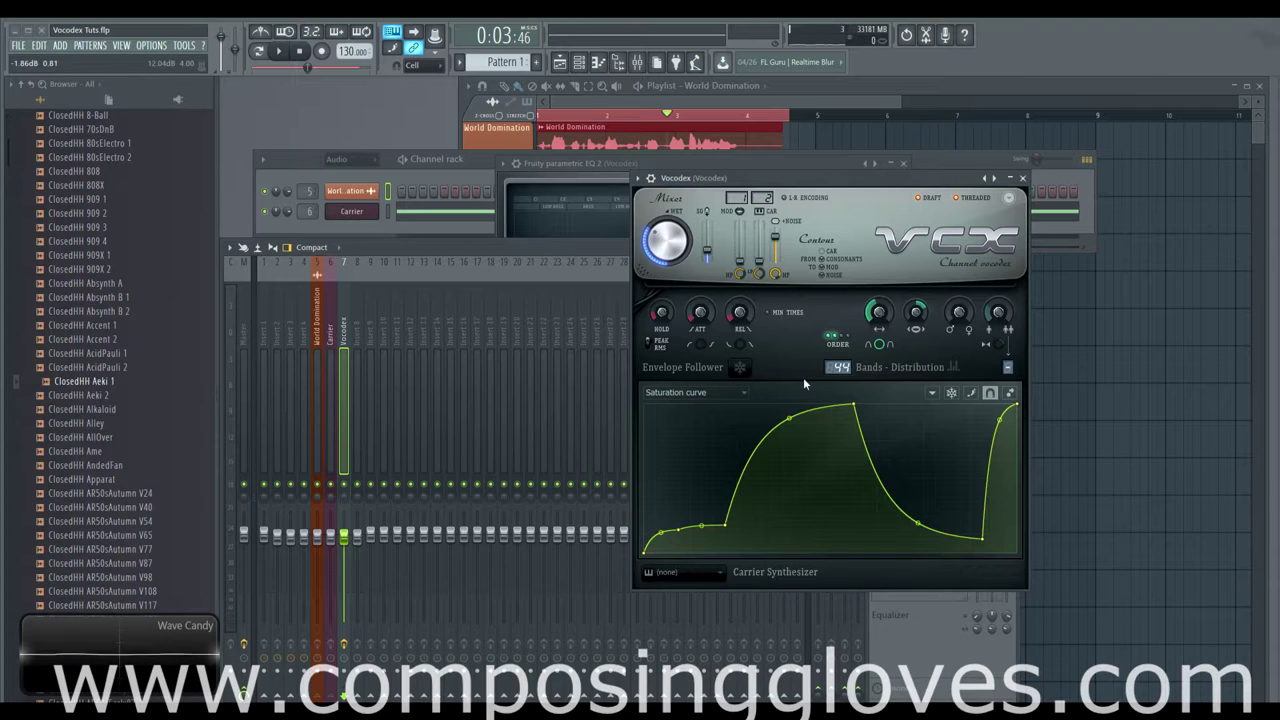
key(space)
key(space)
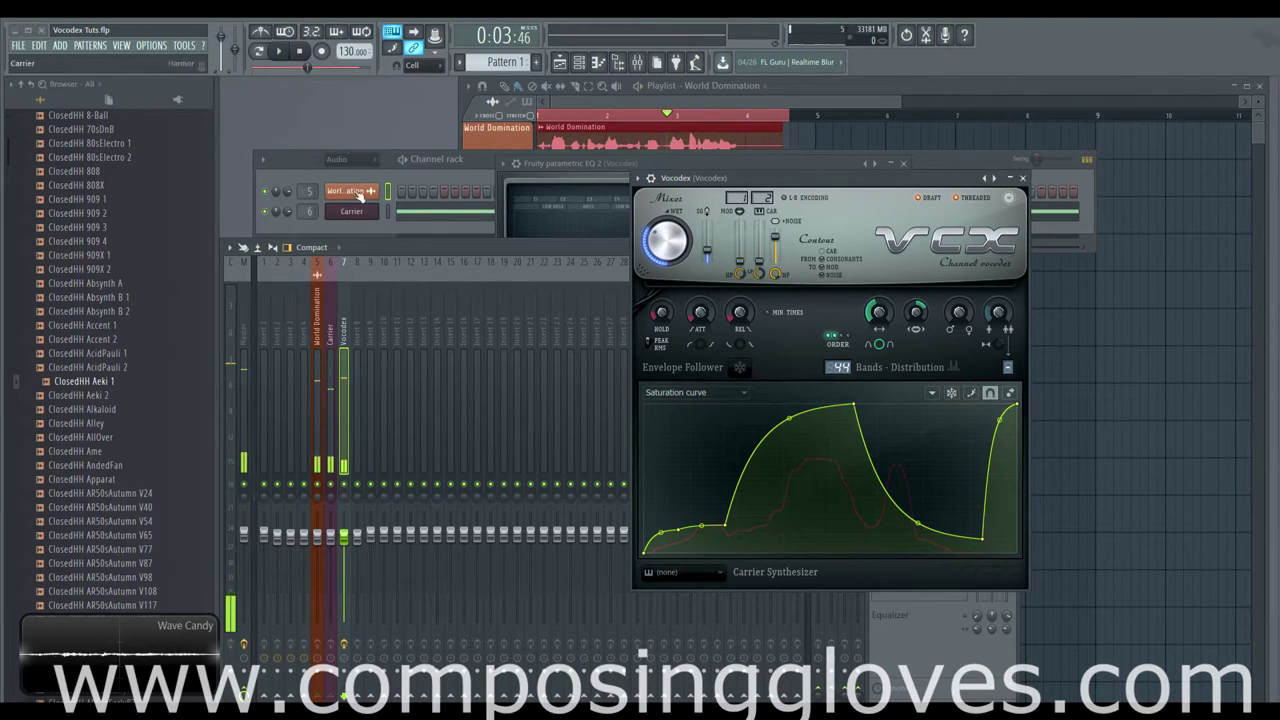
click(363, 193)
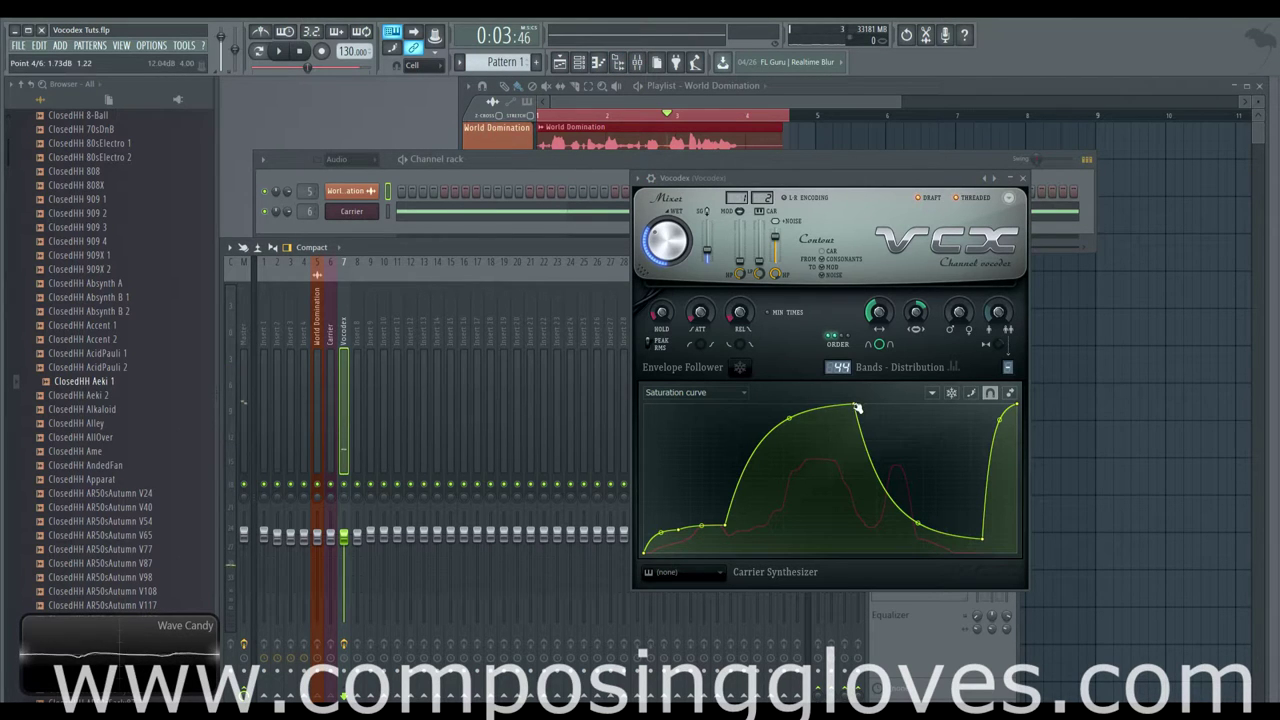
drag(850, 408, 843, 493)
drag(982, 543, 937, 463)
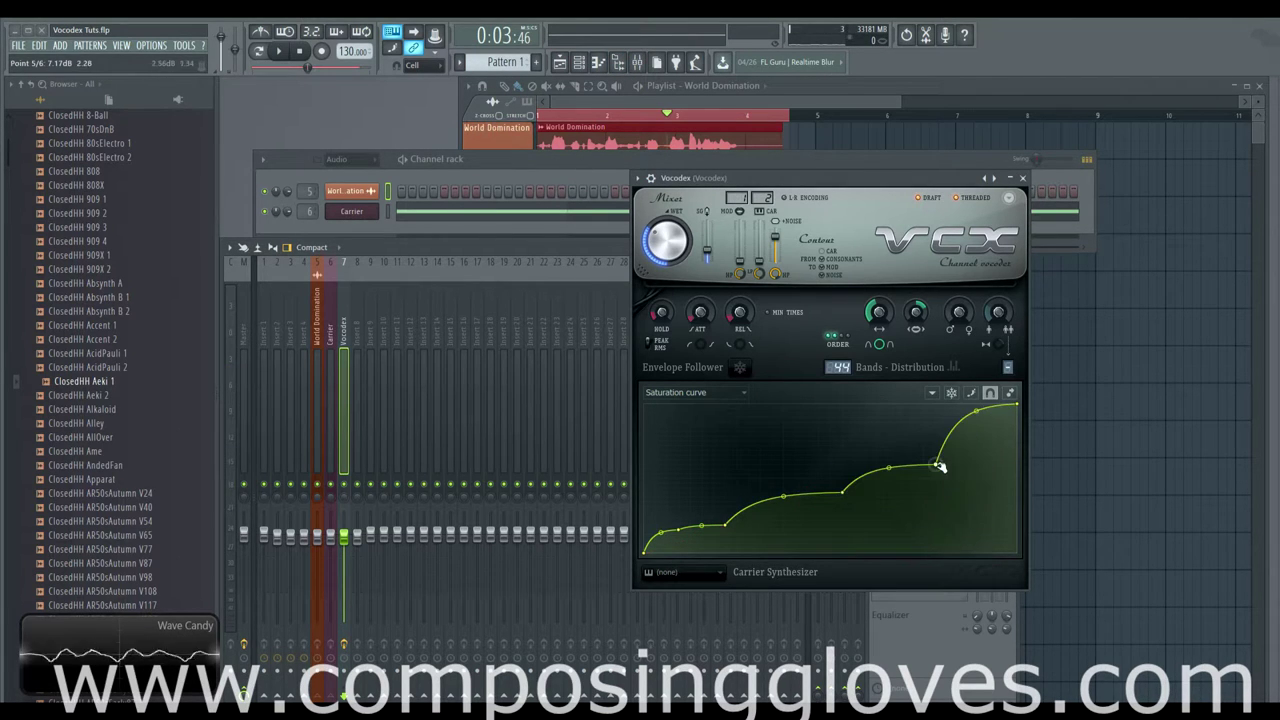
Step: Switch the graph to Saturation mix and raise its points to full height across the whole frequency range during playback
click(700, 392)
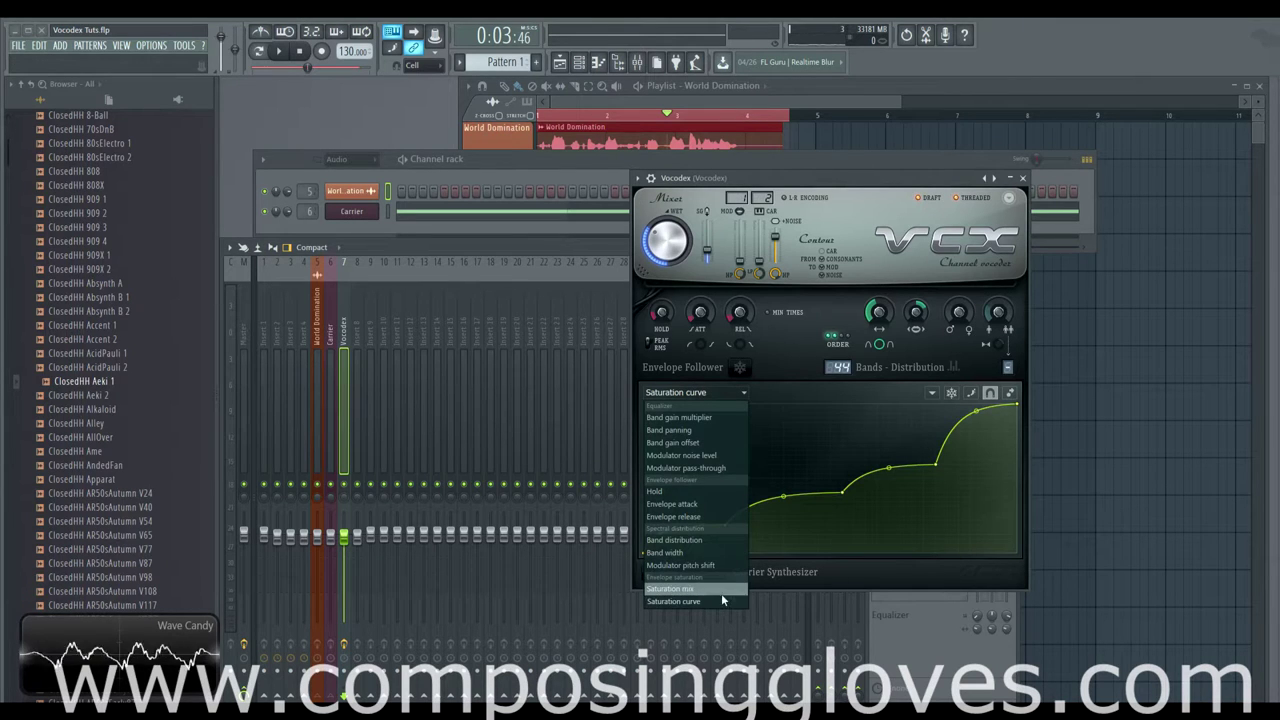
click(698, 588)
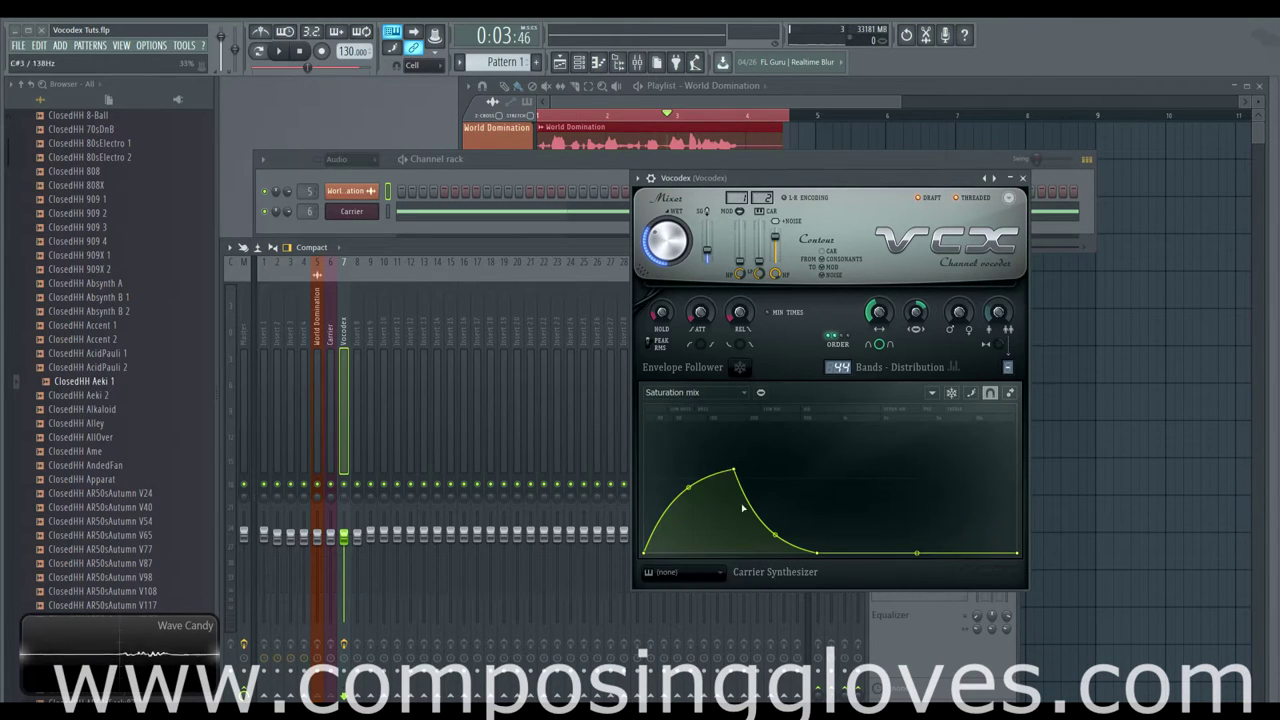
drag(815, 551, 1011, 362)
key(space)
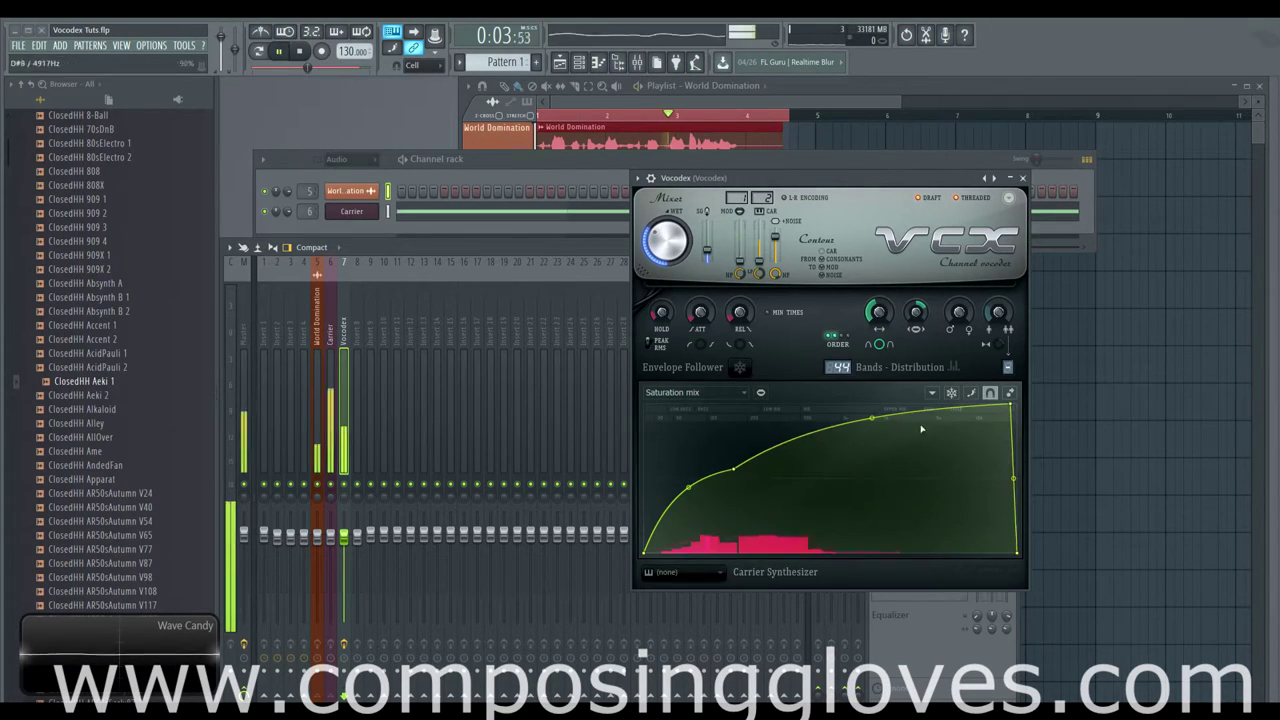
drag(736, 469, 620, 404)
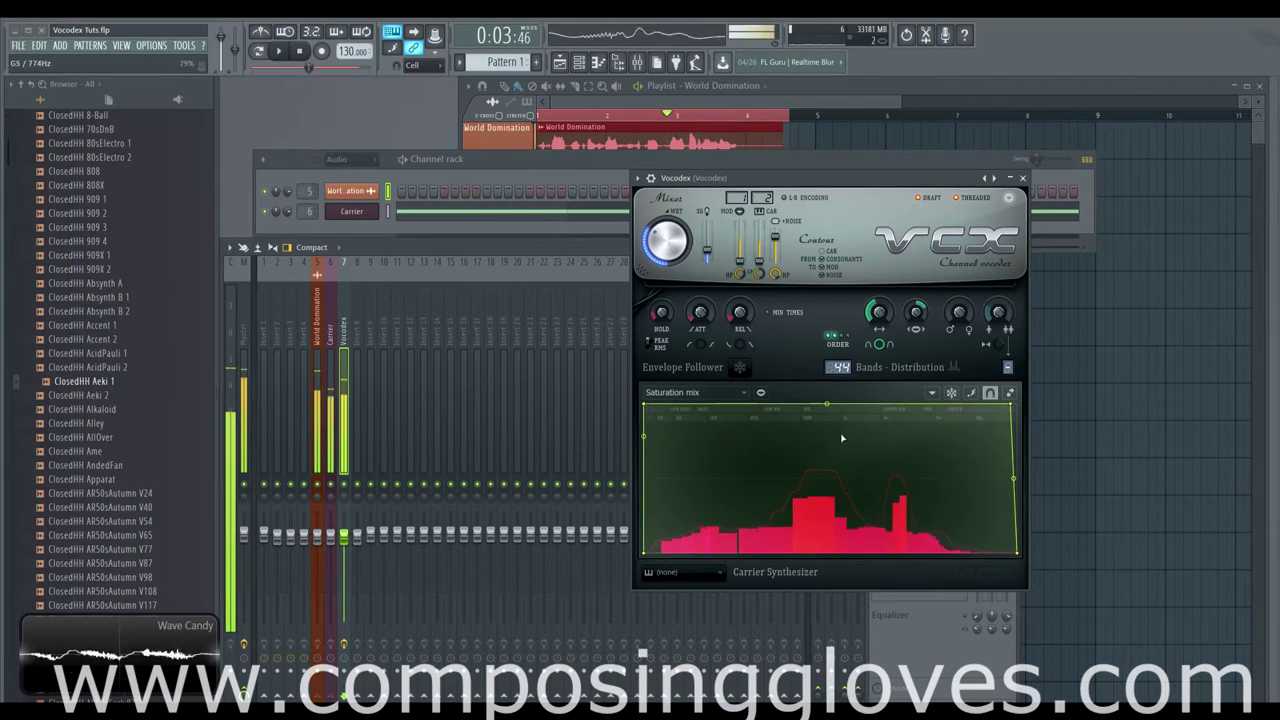
key(space)
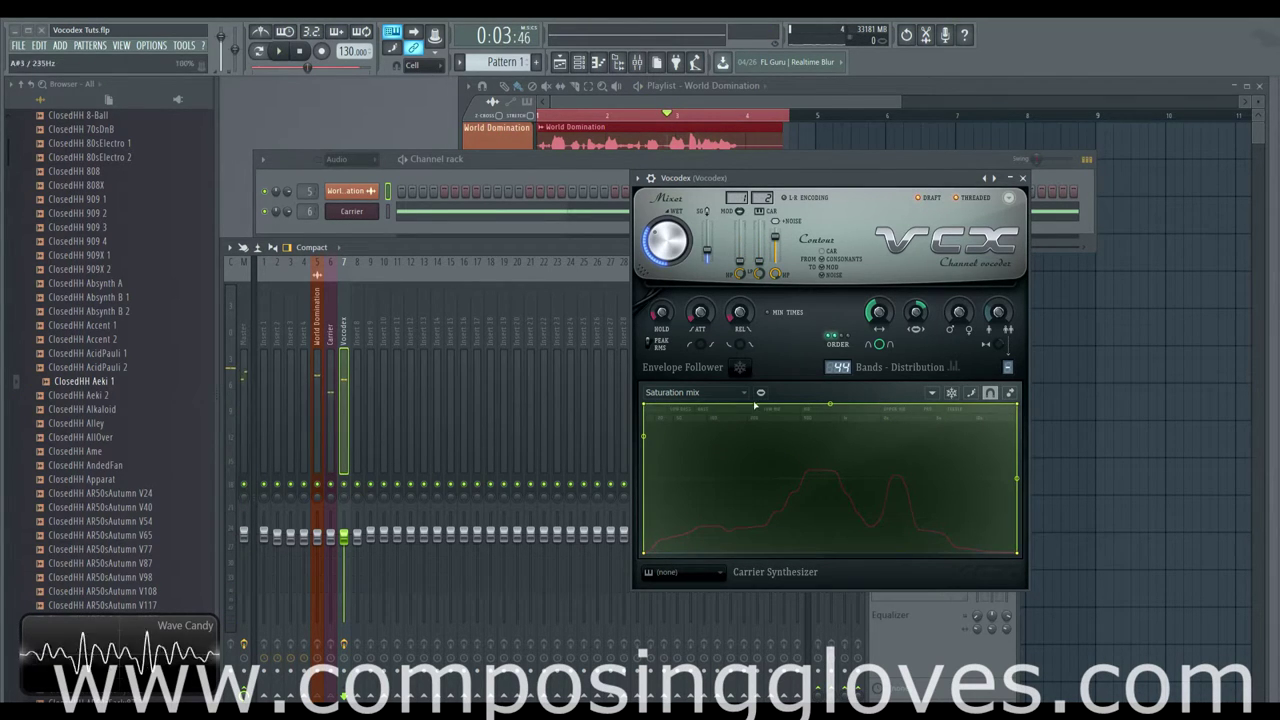
Step: Return to the Saturation curve, raise its middle point to full height during playback, and lift the following point close to it
click(740, 394)
click(706, 599)
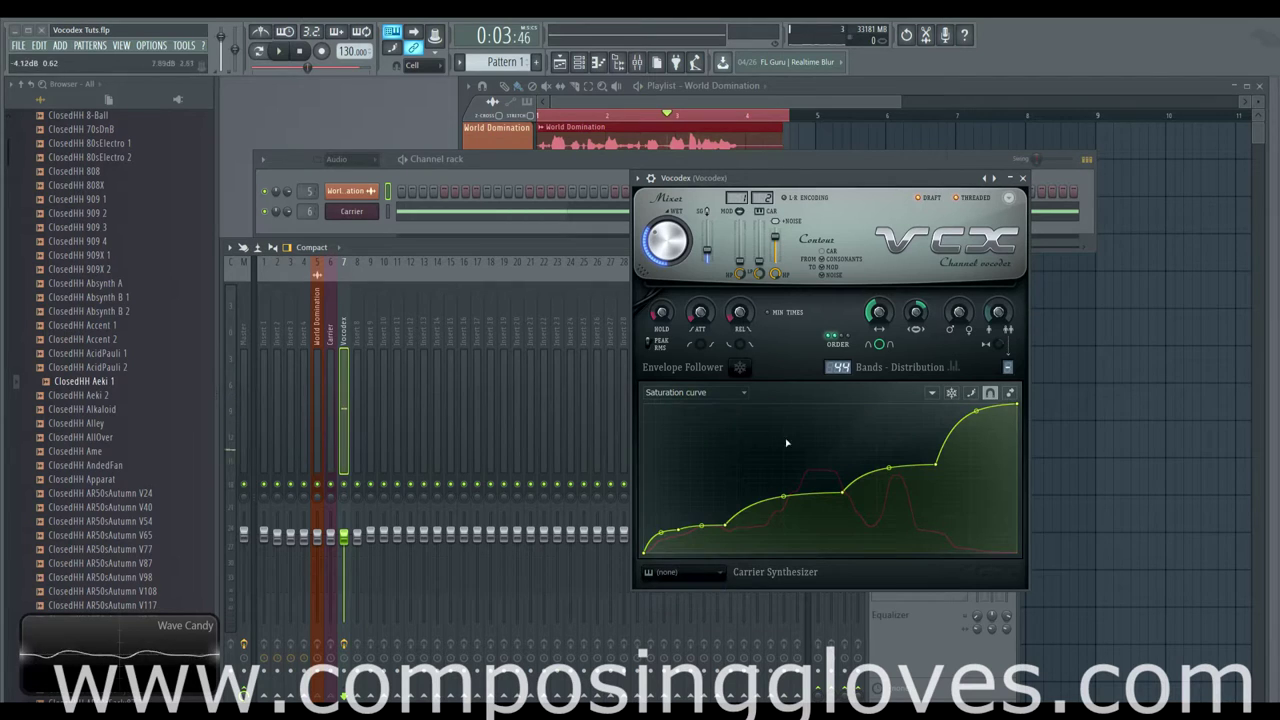
key(space)
drag(845, 490, 786, 396)
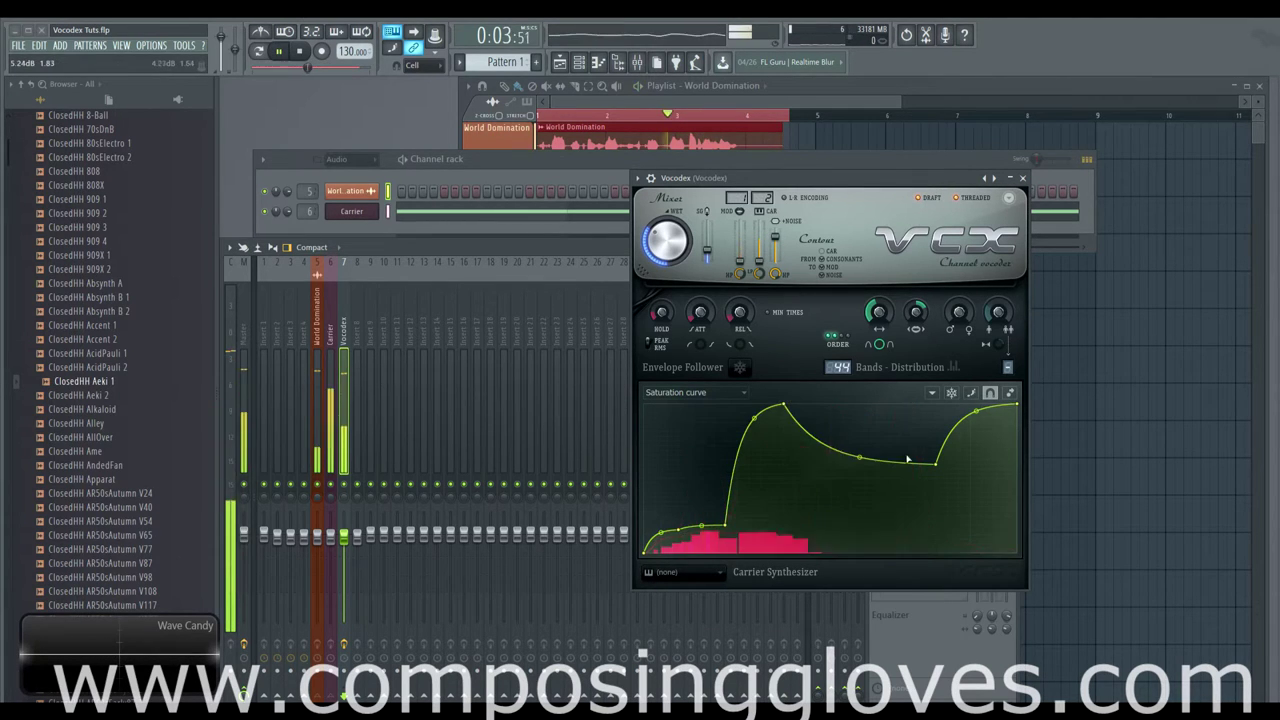
key(space)
drag(934, 464, 935, 417)
Step: Check the Saturation mix graph, and rearrange the third and fourth Saturation curve points into rising steps
click(738, 393)
click(672, 589)
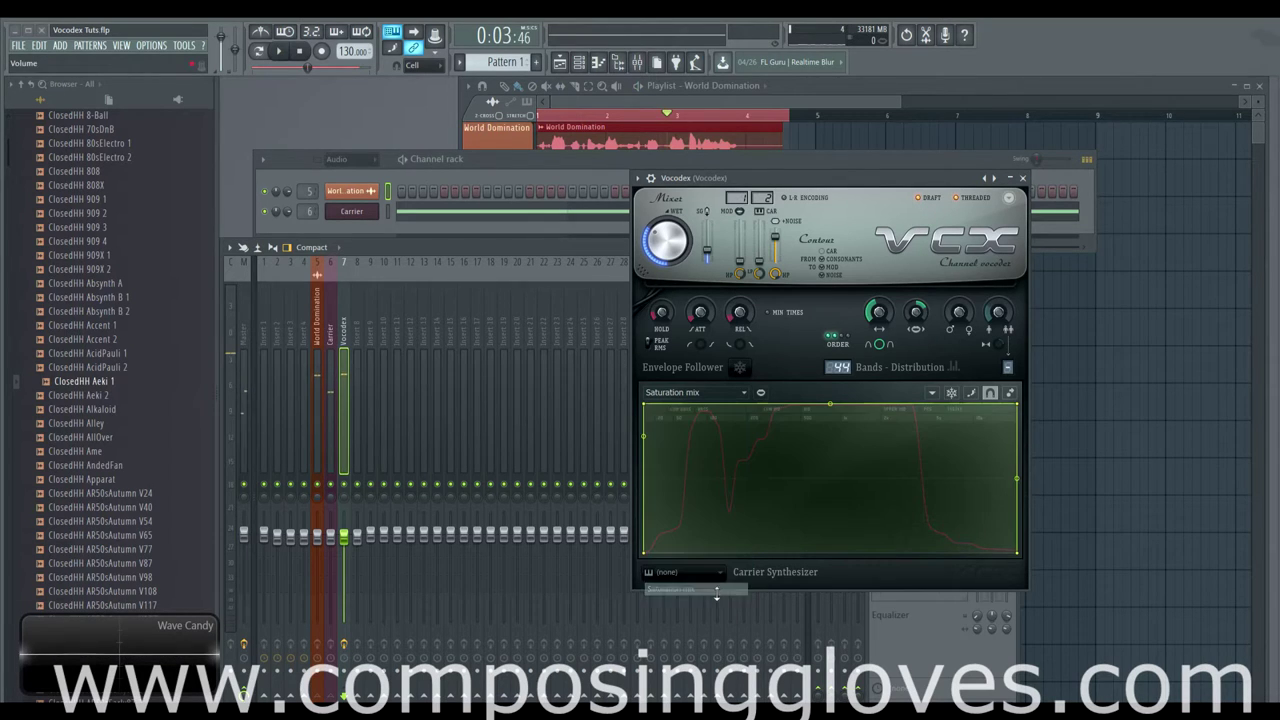
click(666, 392)
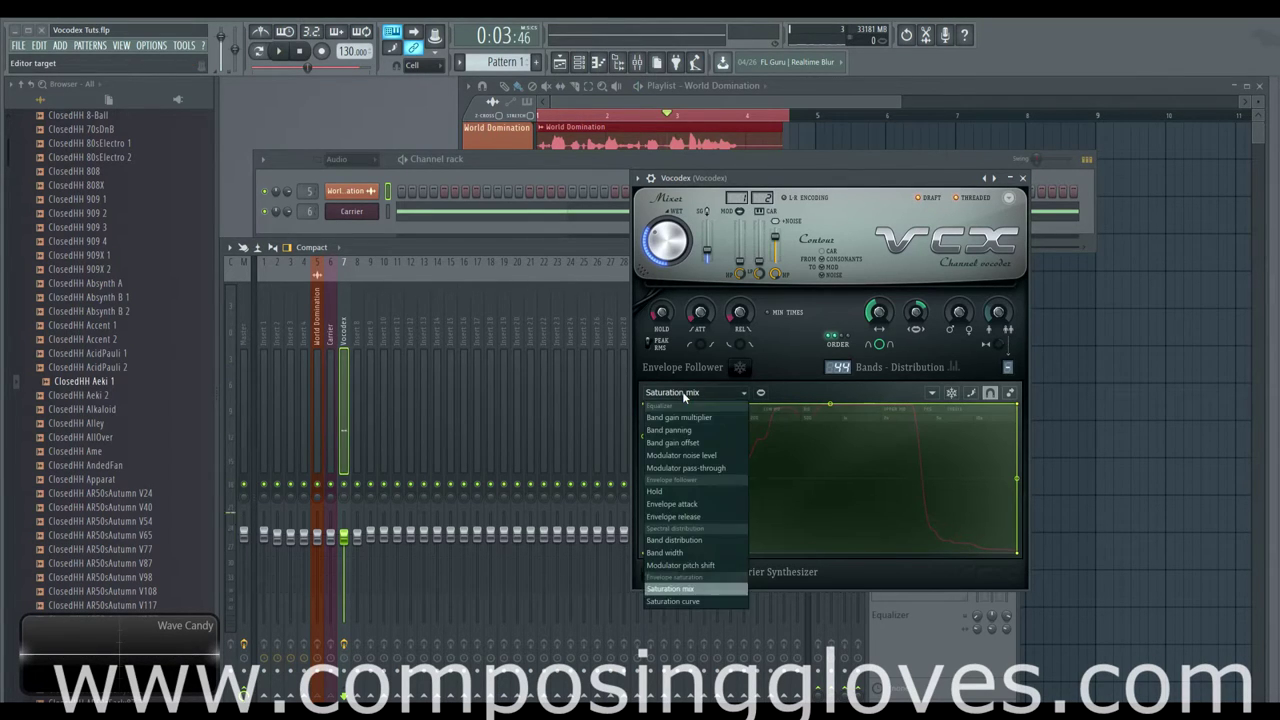
click(696, 603)
drag(726, 523, 706, 464)
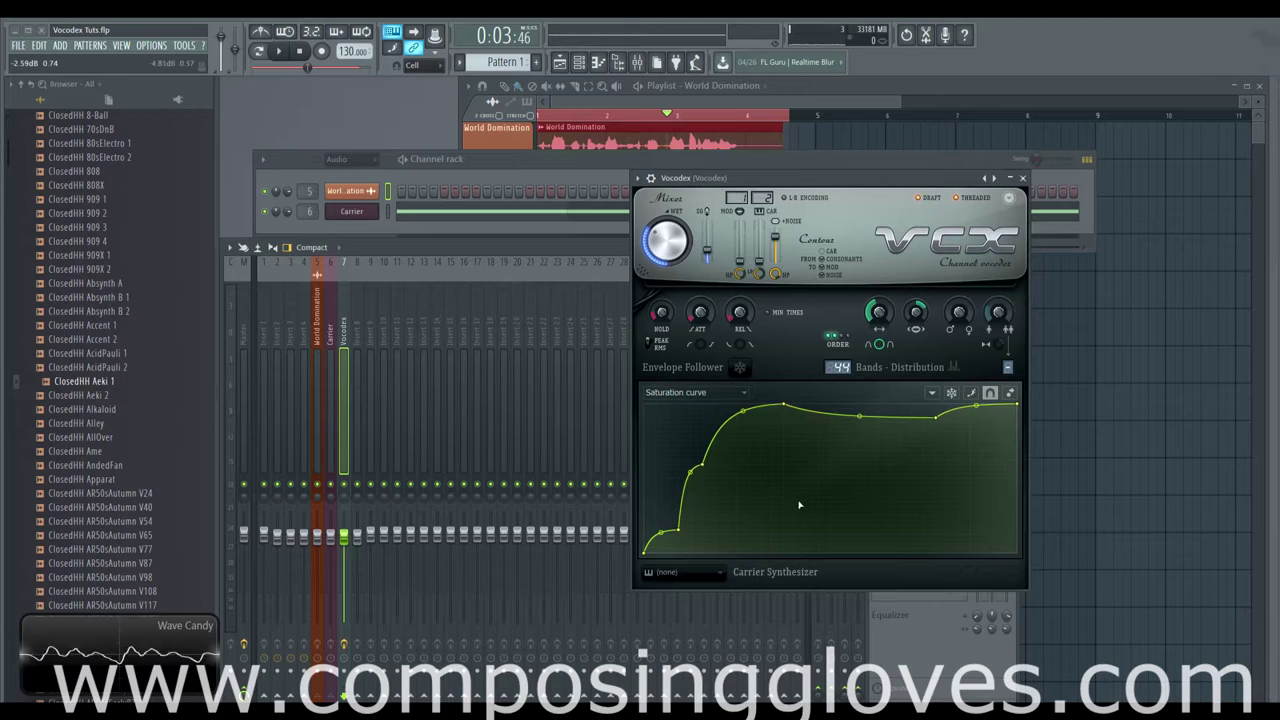
click(677, 392)
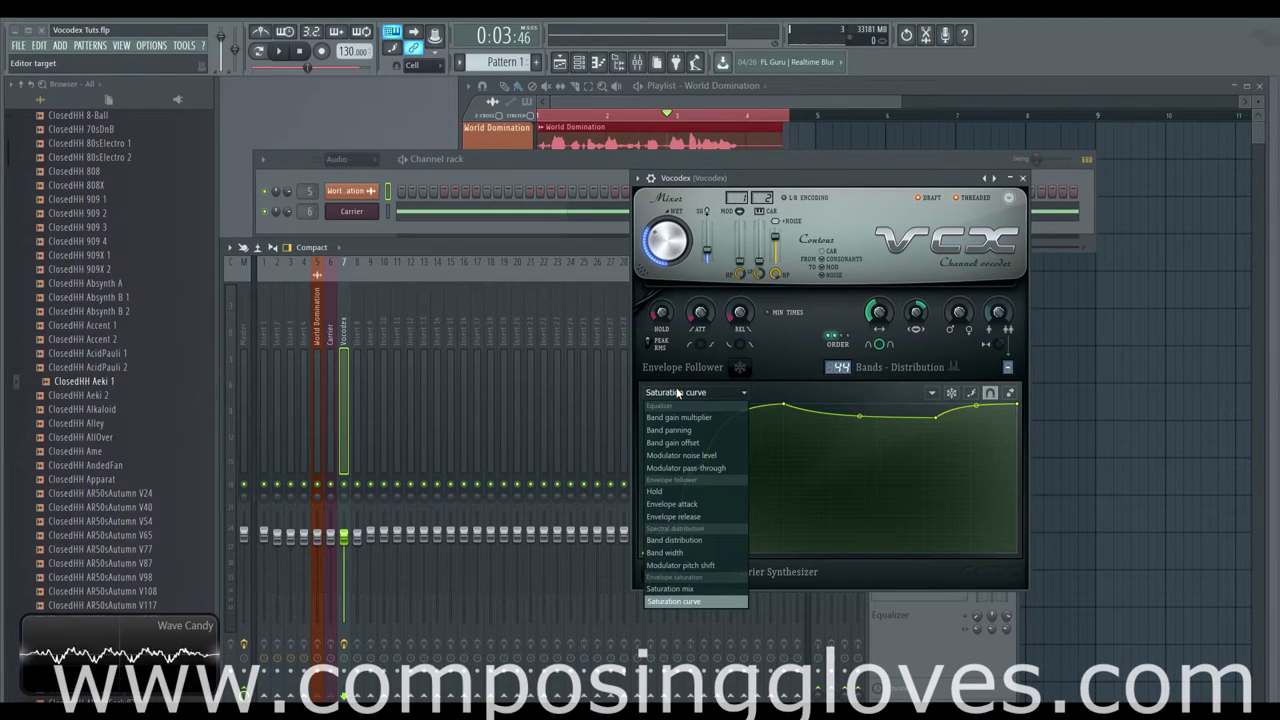
click(678, 392)
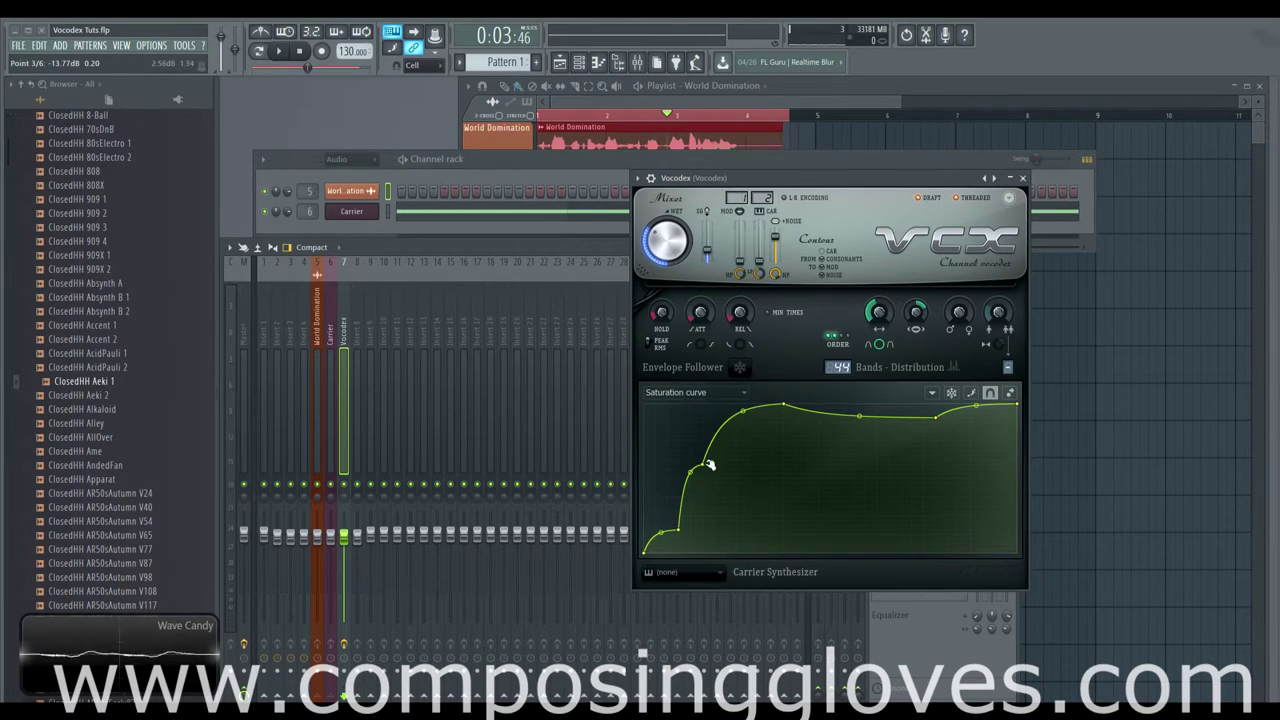
drag(703, 462, 772, 472)
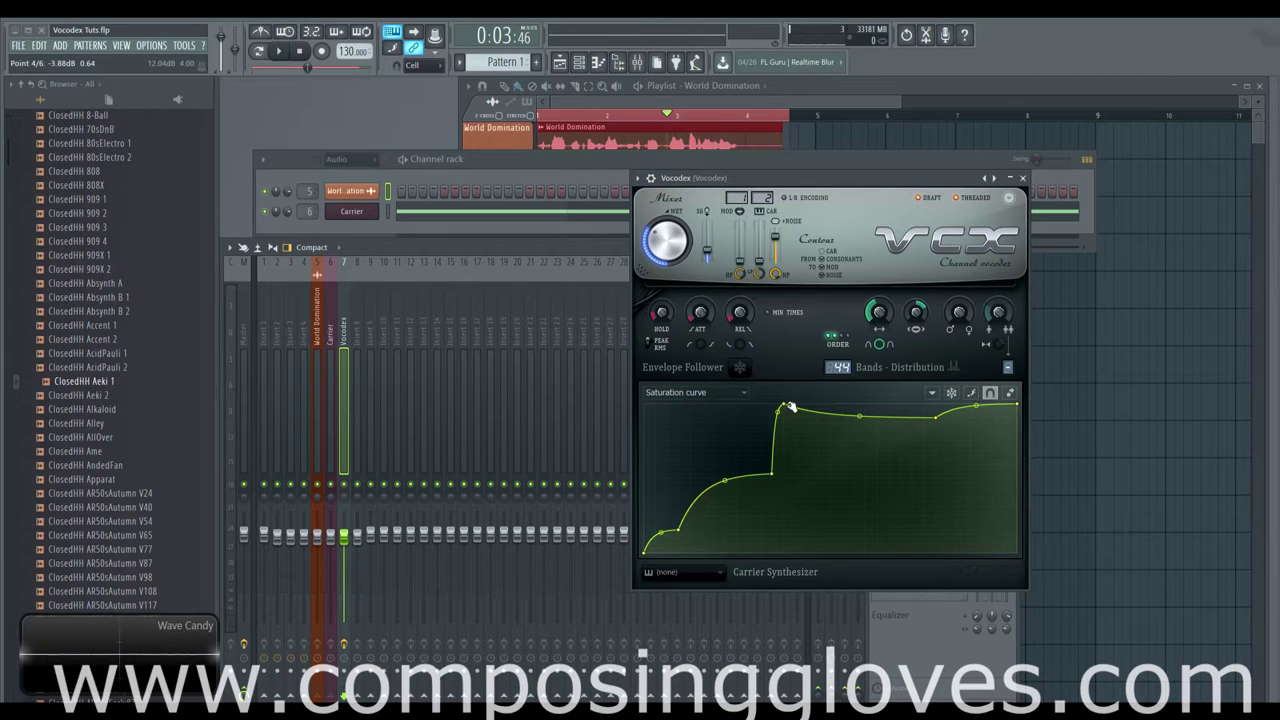
drag(790, 407, 810, 432)
Step: Recheck the Saturation mix, and audition the Saturation curve with a low early point and a floor-level point past its middle peak
click(677, 392)
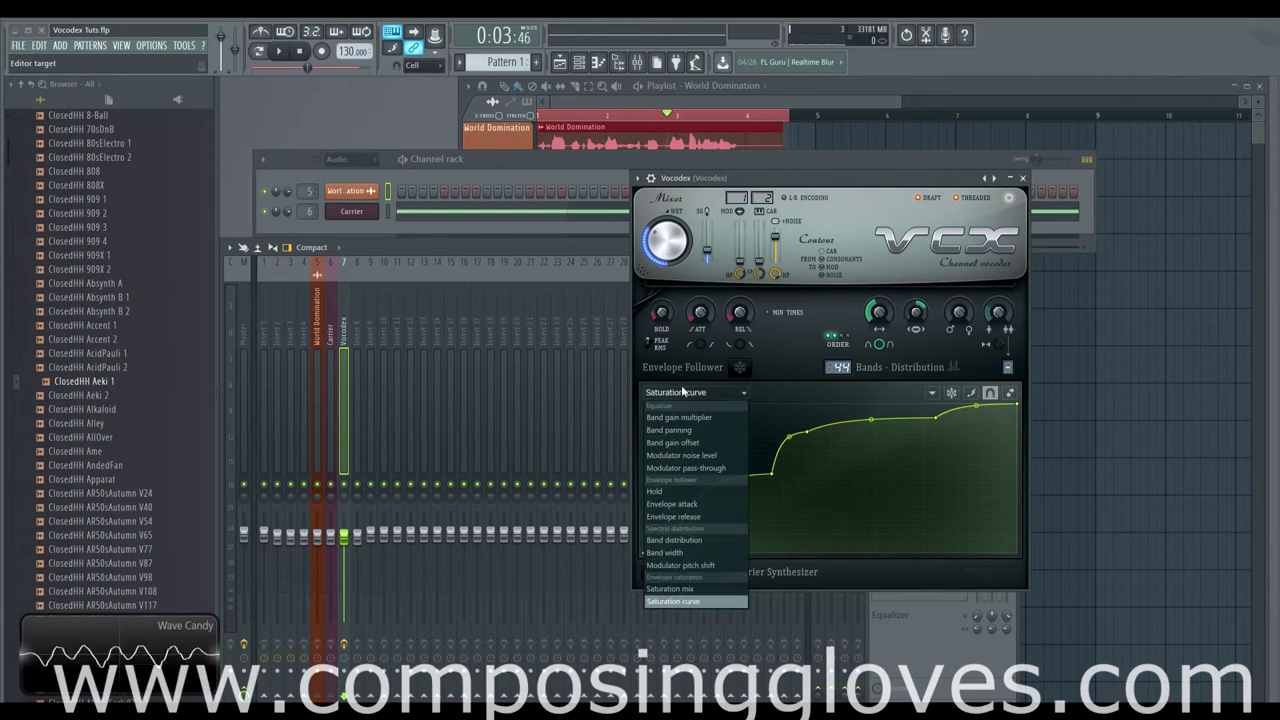
click(670, 588)
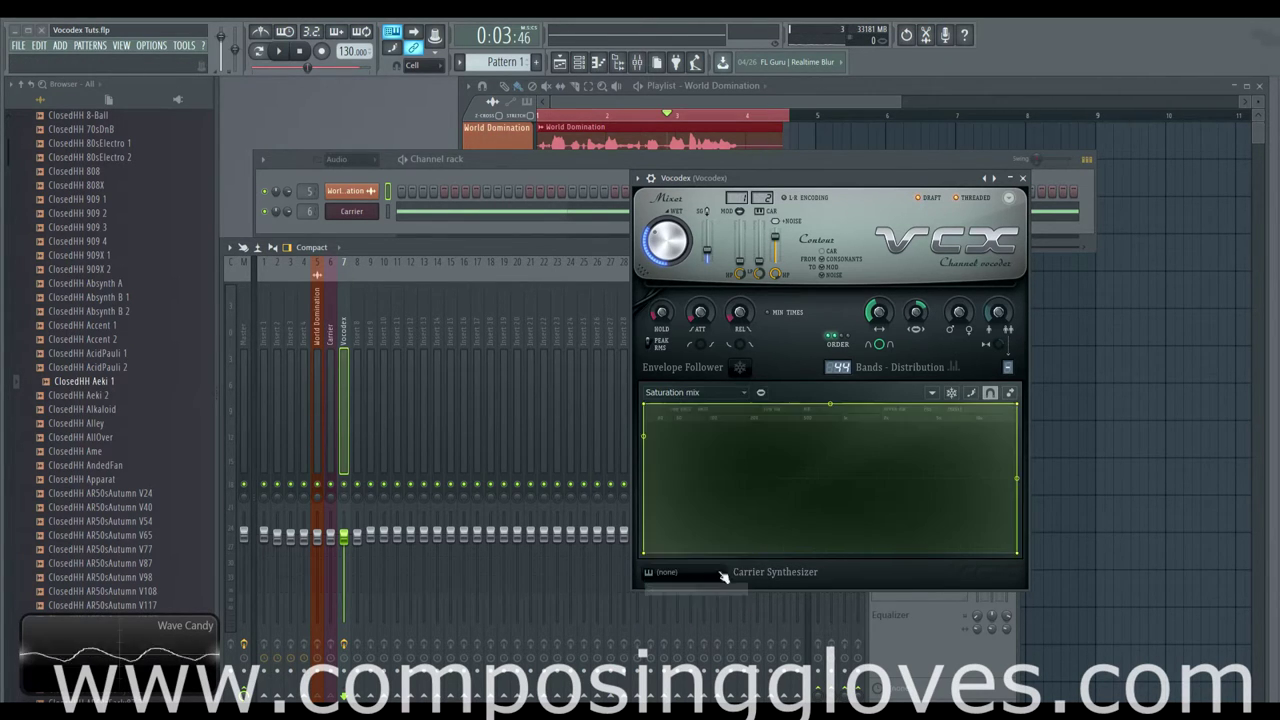
click(700, 392)
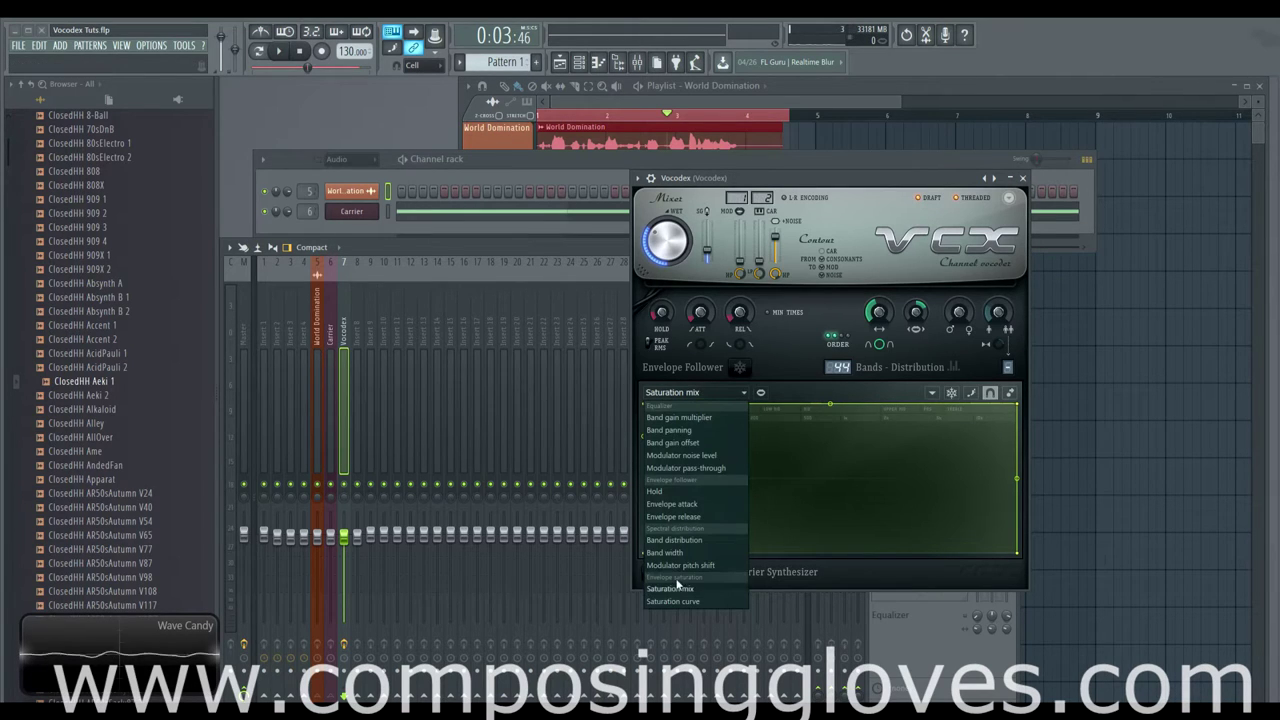
click(915, 421)
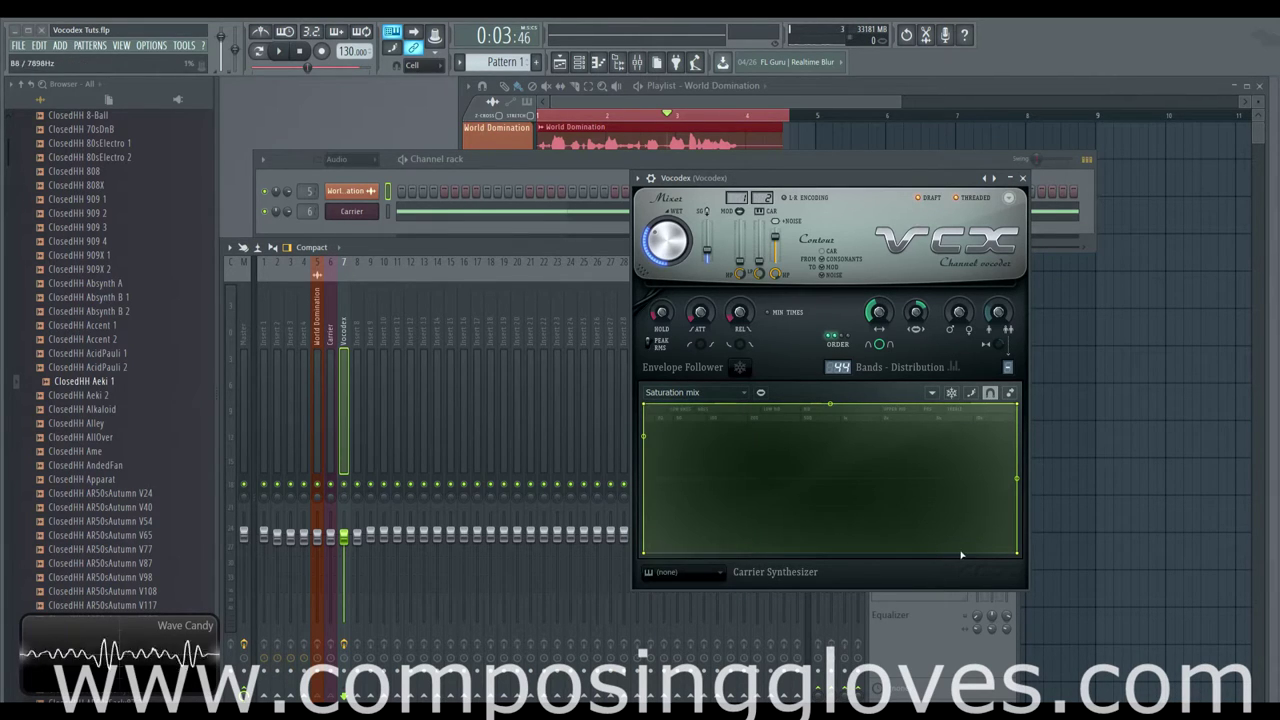
click(700, 392)
click(700, 600)
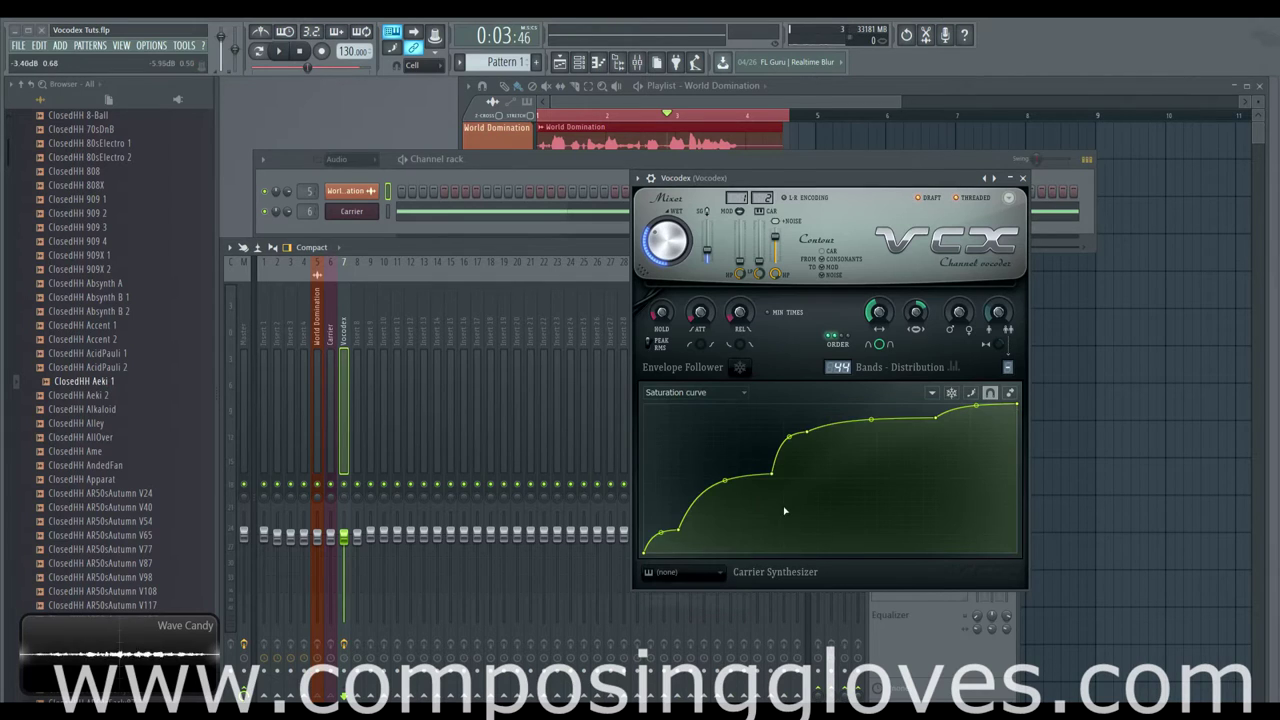
right_click(880, 414)
drag(880, 414, 868, 553)
right_click(737, 478)
drag(737, 478, 737, 539)
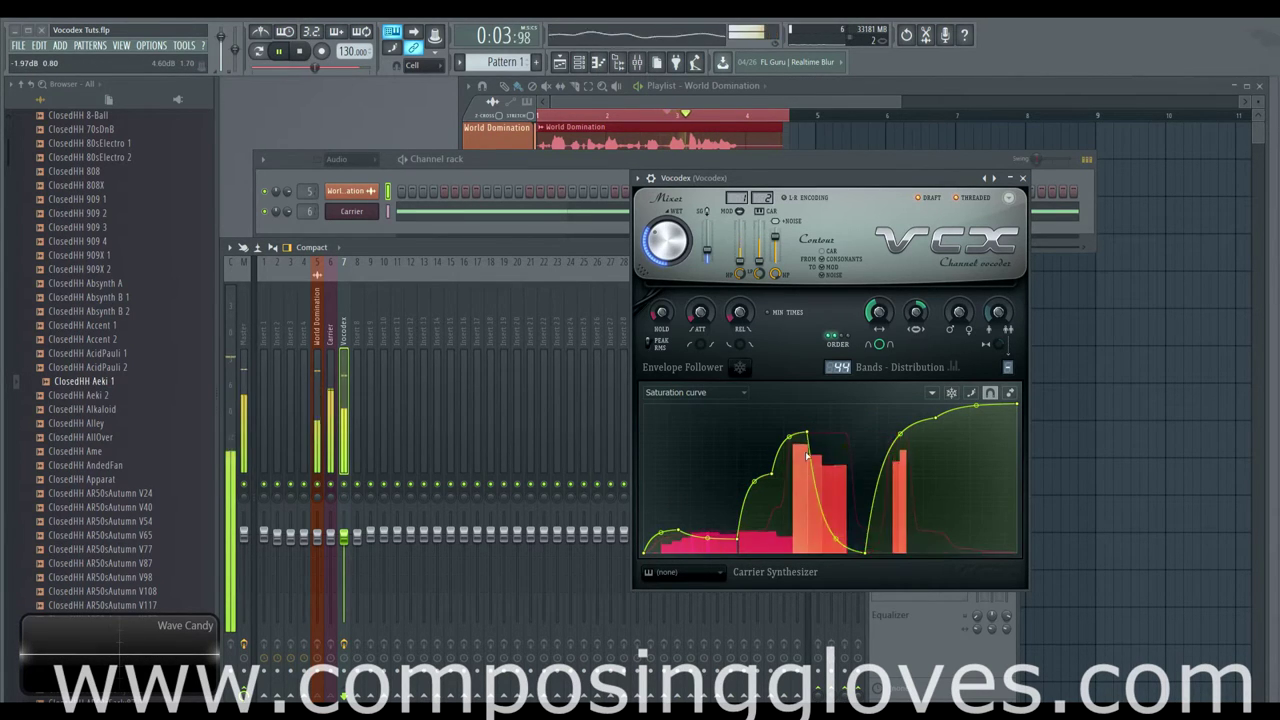
key(space)
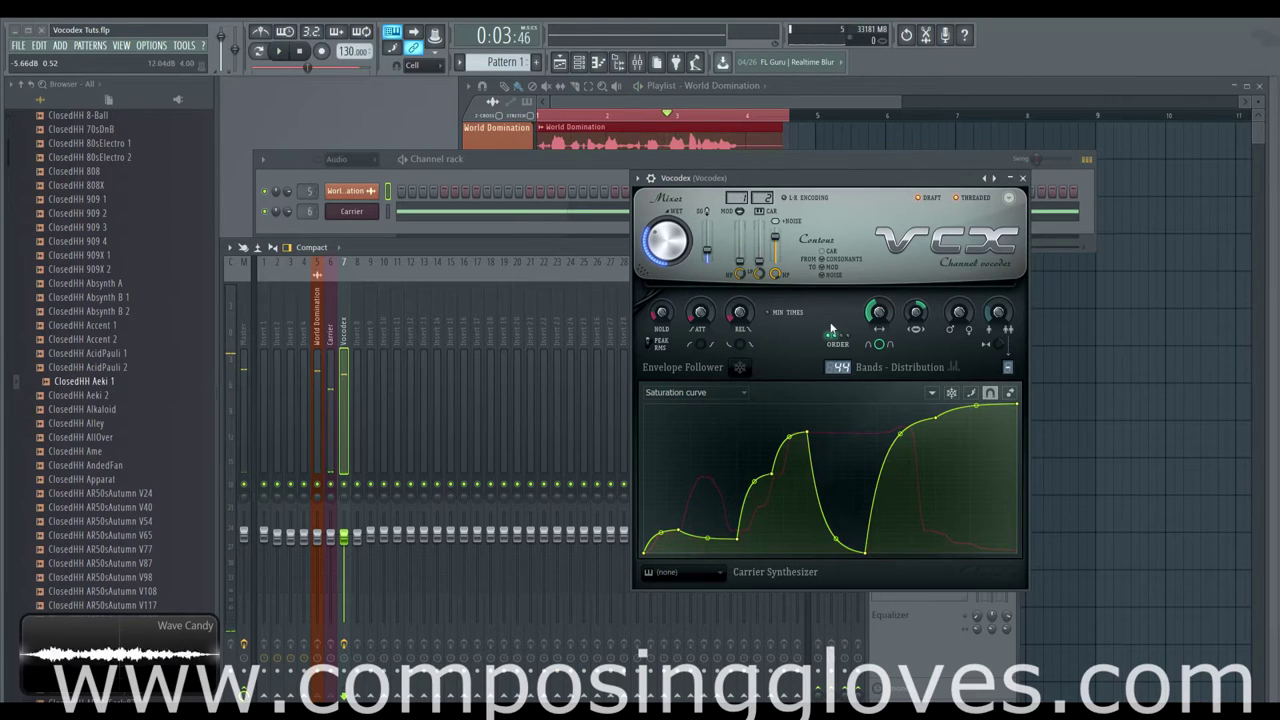
Step: Raise the band filter order to 4 for an audition, and switch the graph to Band gain multiplier
drag(836, 335, 852, 343)
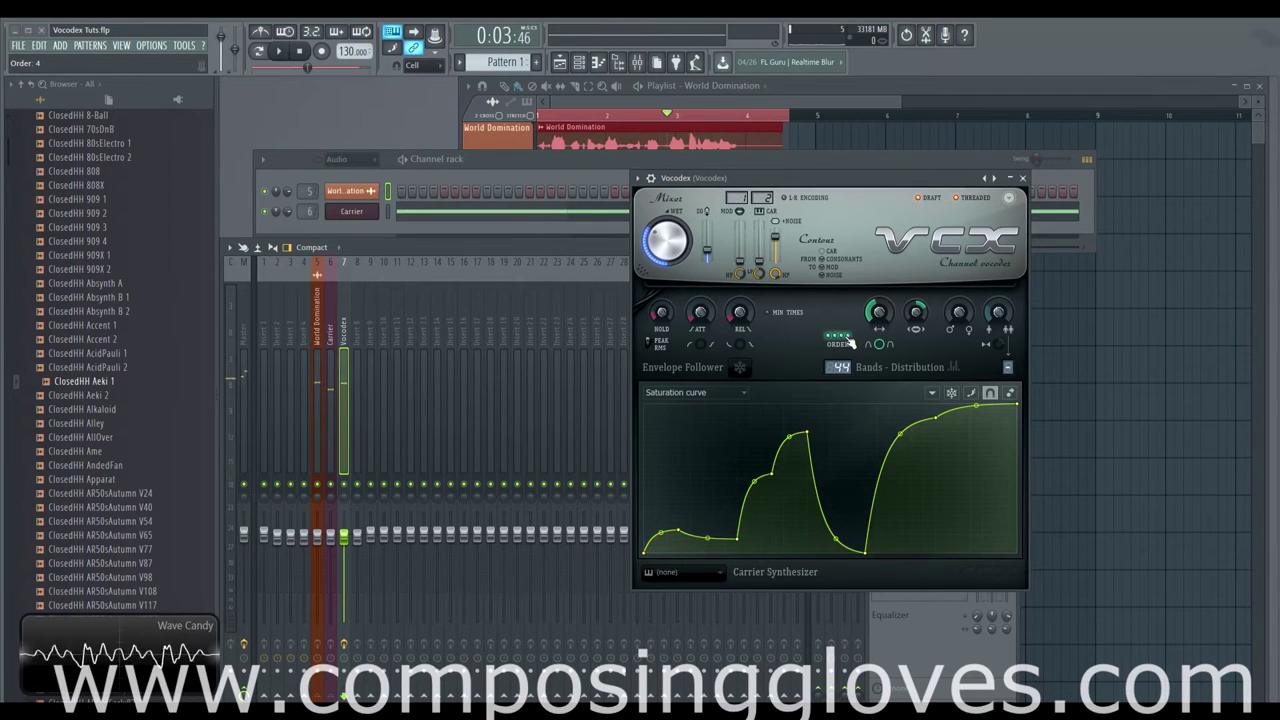
key(space)
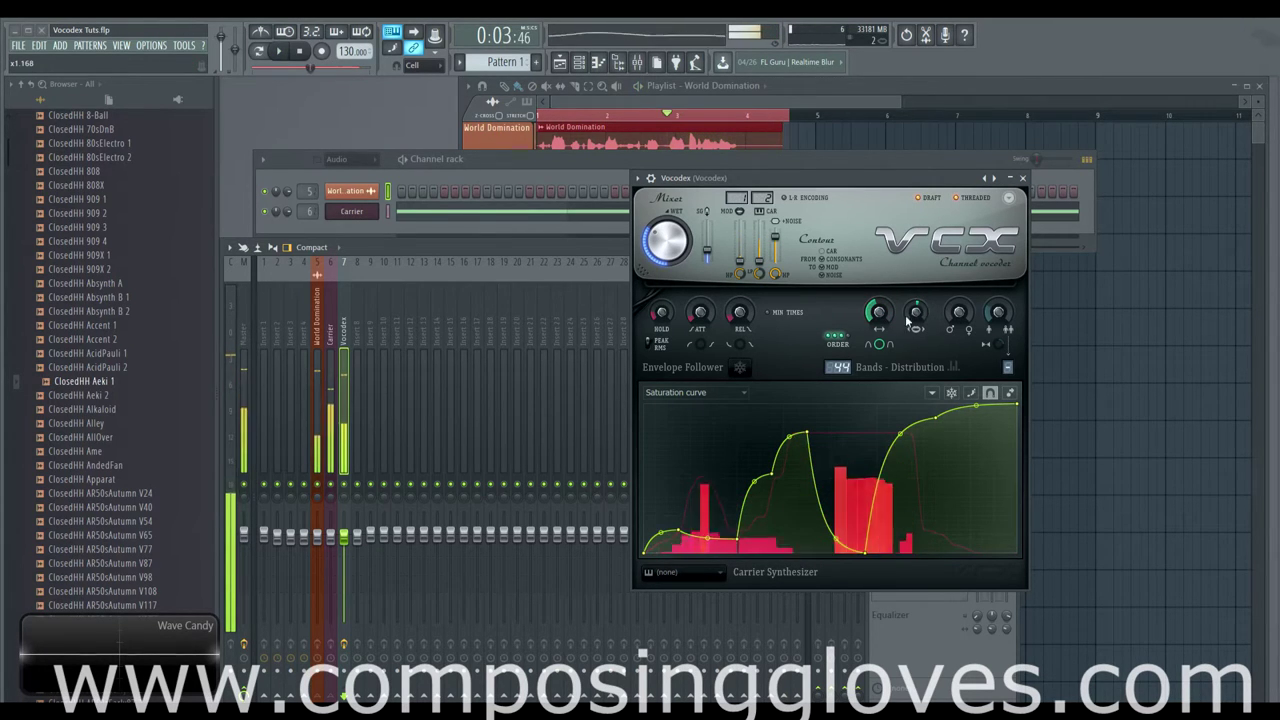
key(space)
click(697, 393)
click(695, 417)
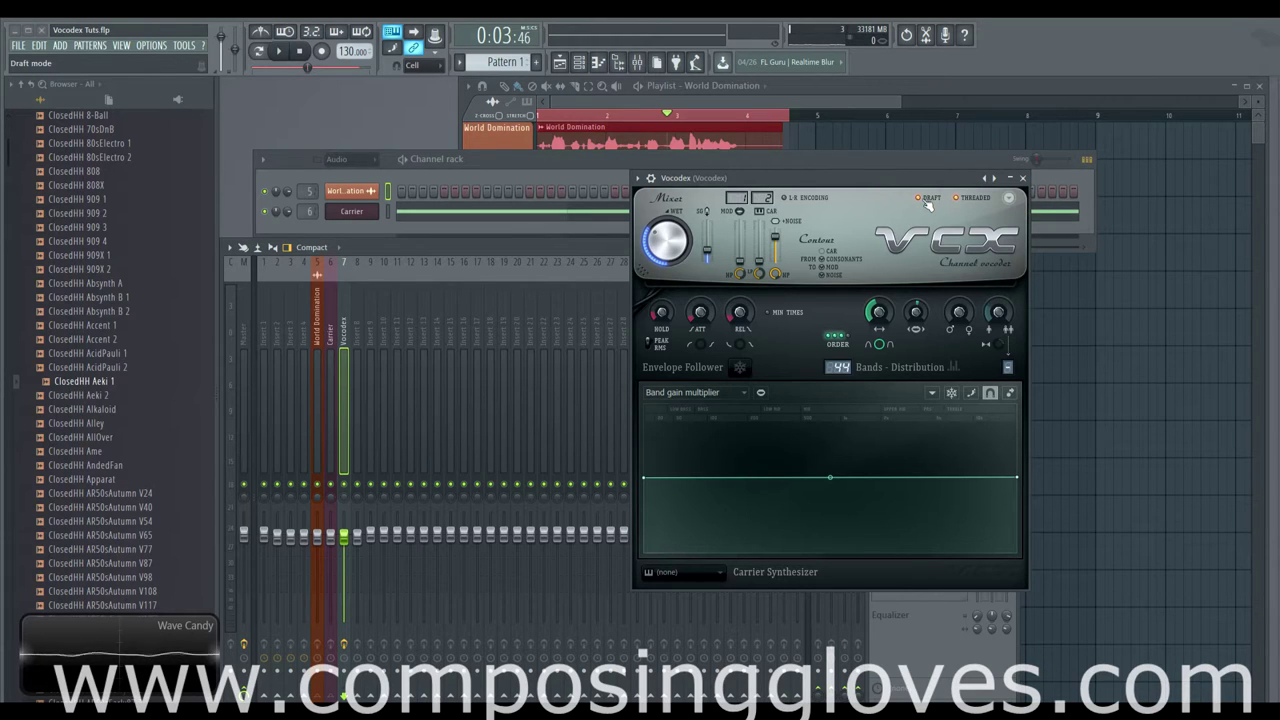
Step: Bring the Playlist to the front and reposition the Vocodex window over its empty area
click(696, 100)
drag(769, 180, 930, 164)
key(space)
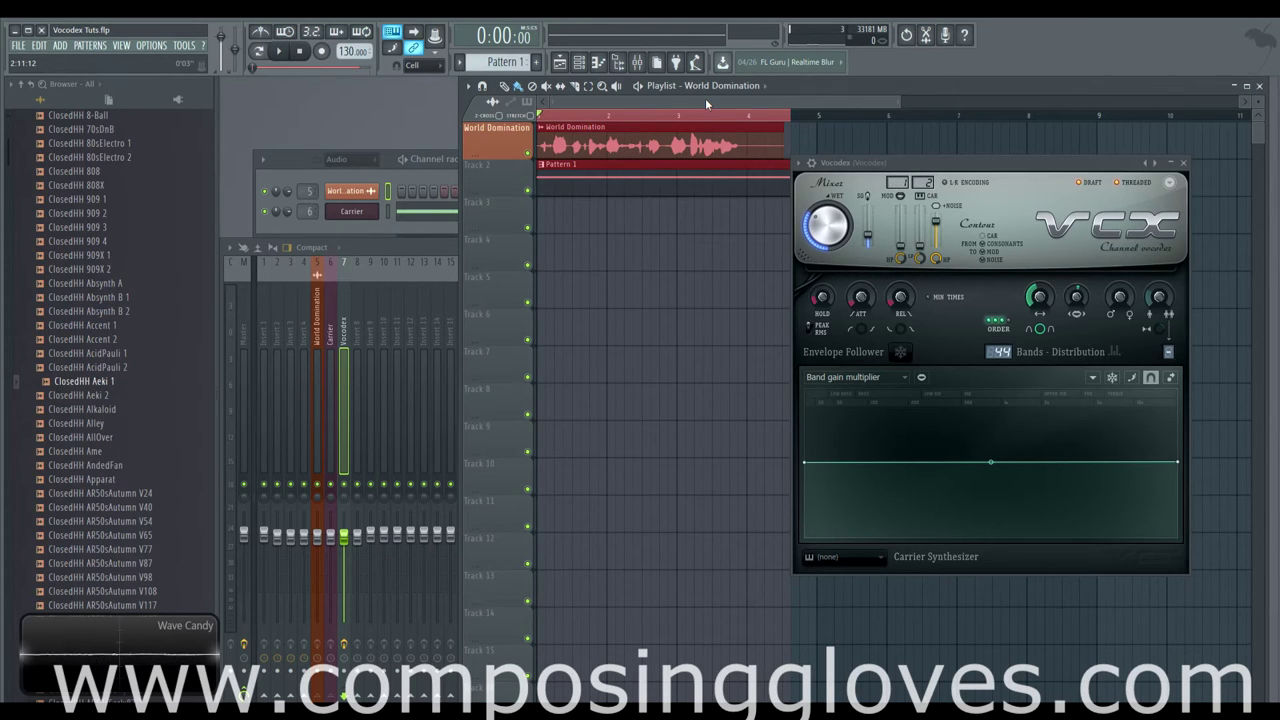
drag(1004, 162, 964, 132)
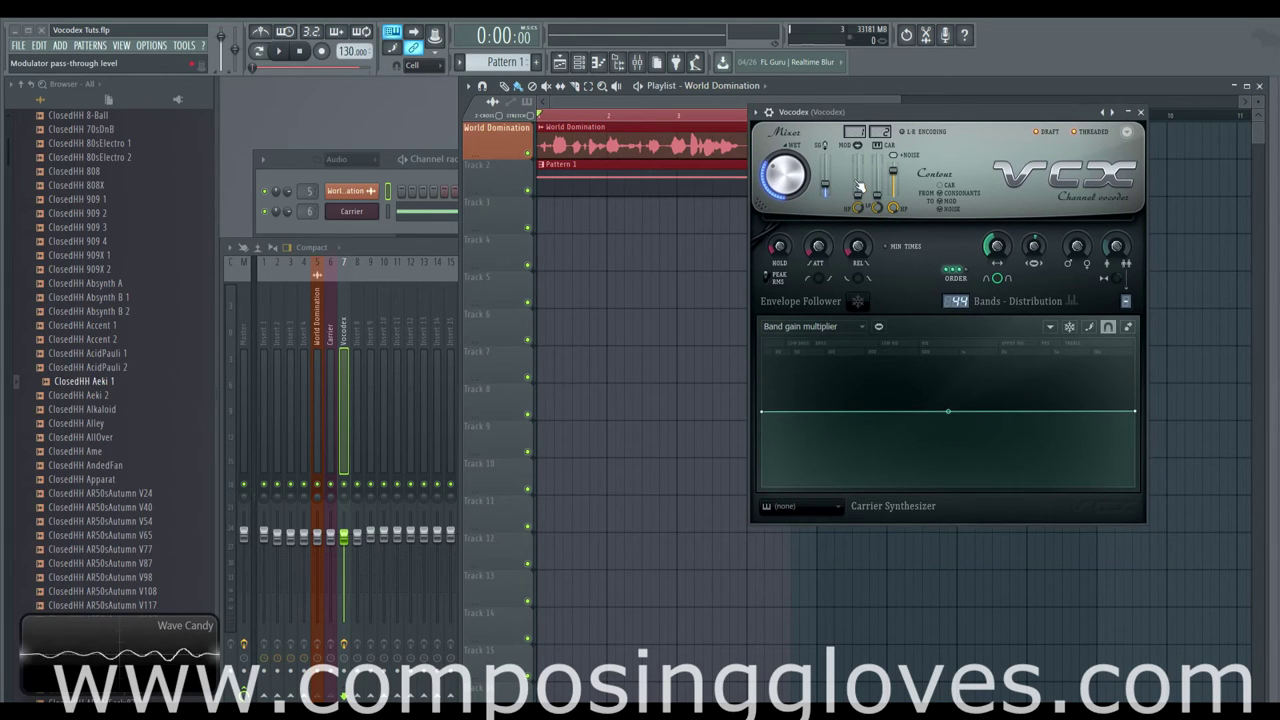